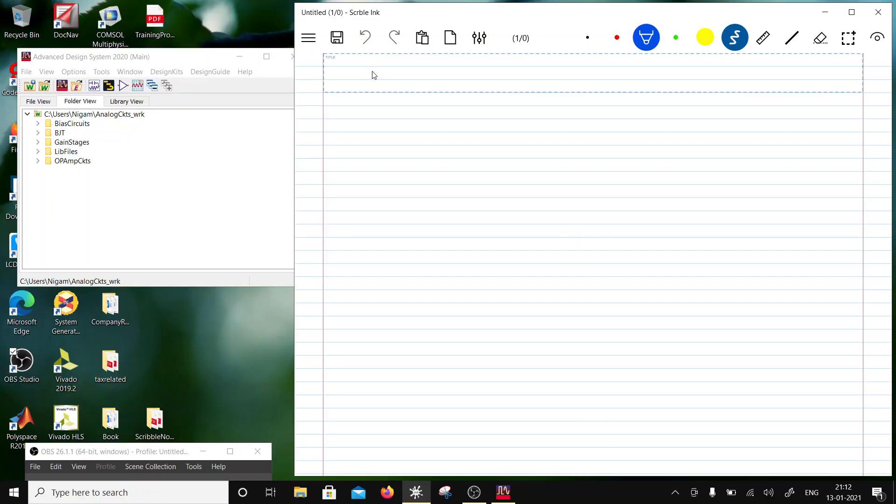
Write the title "Operational Transconductance Amplifier" in blue and underline it with a straight line.
{"action": "mouse_move", "coordinate": [379, 60]}
{"action": "left_mouse_down"}
{"action": "mouse_move", "coordinate": [375, 91]}
{"action": "mouse_move", "coordinate": [389, 62]}
{"action": "mouse_move", "coordinate": [398, 89]}
{"action": "mouse_move", "coordinate": [428, 84]}
{"action": "mouse_move", "coordinate": [438, 70]}
{"action": "mouse_move", "coordinate": [449, 91]}
{"action": "mouse_move", "coordinate": [489, 67]}
{"action": "mouse_move", "coordinate": [497, 88]}
{"action": "left_mouse_up"}
{"action": "left_click_drag", "start_coordinate": [437, 79], "coordinate": [446, 79]}
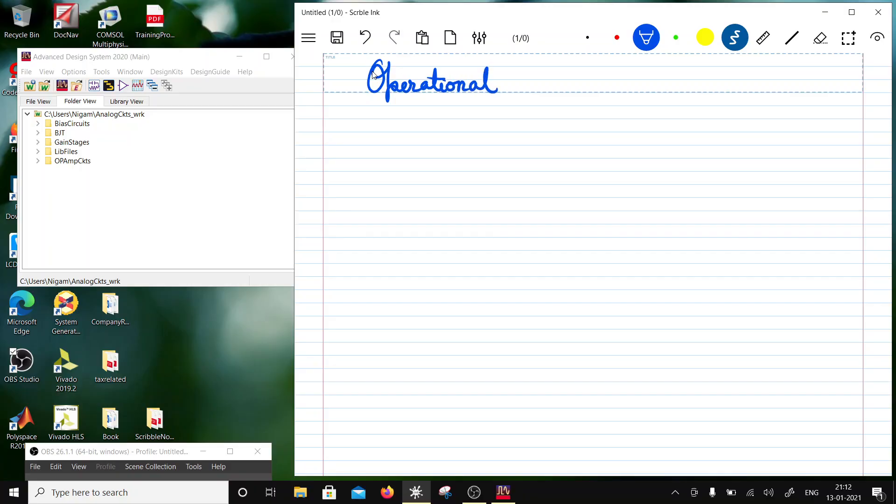
{"action": "mouse_move", "coordinate": [502, 68]}
{"action": "left_mouse_down"}
{"action": "mouse_move", "coordinate": [516, 95]}
{"action": "mouse_move", "coordinate": [532, 81]}
{"action": "mouse_move", "coordinate": [552, 91]}
{"action": "mouse_move", "coordinate": [613, 86]}
{"action": "mouse_move", "coordinate": [628, 70]}
{"action": "mouse_move", "coordinate": [647, 84]}
{"action": "mouse_move", "coordinate": [660, 68]}
{"action": "mouse_move", "coordinate": [665, 88]}
{"action": "mouse_move", "coordinate": [717, 91]}
{"action": "mouse_move", "coordinate": [741, 68]}
{"action": "mouse_move", "coordinate": [746, 91]}
{"action": "mouse_move", "coordinate": [782, 84]}
{"action": "mouse_move", "coordinate": [789, 105]}
{"action": "mouse_move", "coordinate": [819, 84]}
{"action": "left_mouse_up"}
{"action": "left_click", "coordinate": [791, 38]}
{"action": "left_click_drag", "start_coordinate": [357, 99], "coordinate": [819, 99]}
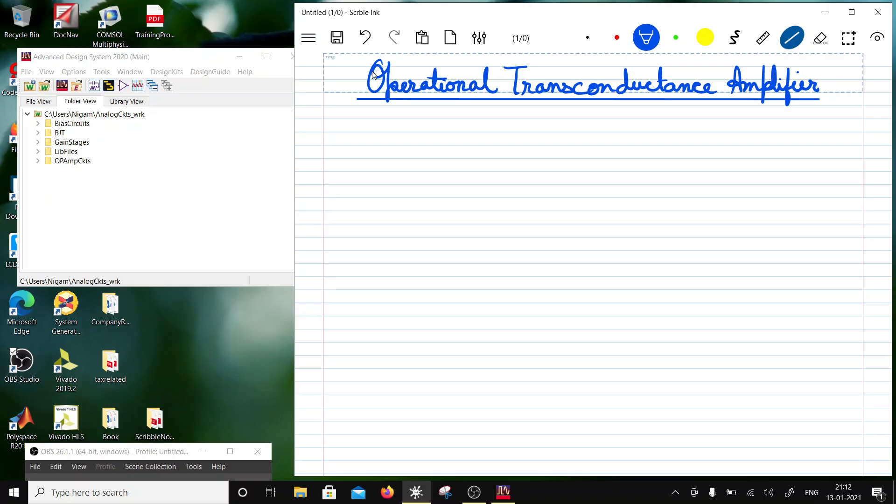
Sketch a freehand frequency response plot below the title, with arrowed axes, a flat curve that rolls off, and the corner labelled ωp1.
{"action": "left_click", "coordinate": [733, 38]}
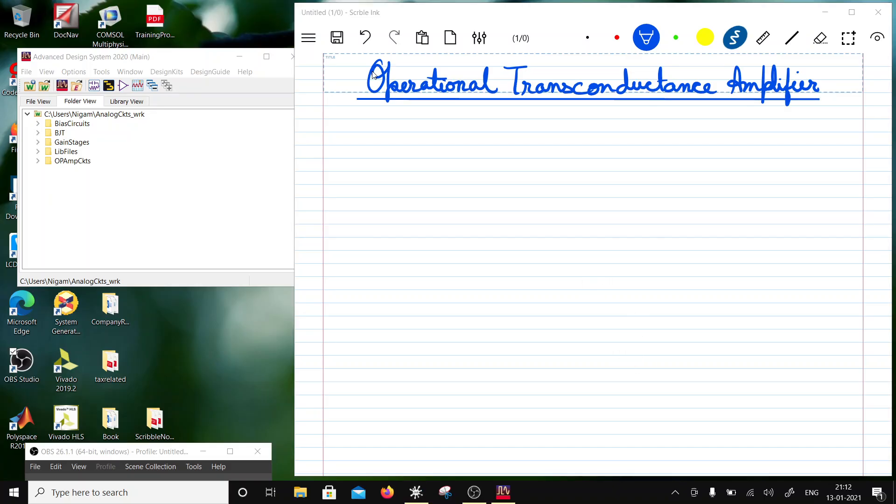
{"action": "left_click_drag", "start_coordinate": [433, 126], "coordinate": [436, 213]}
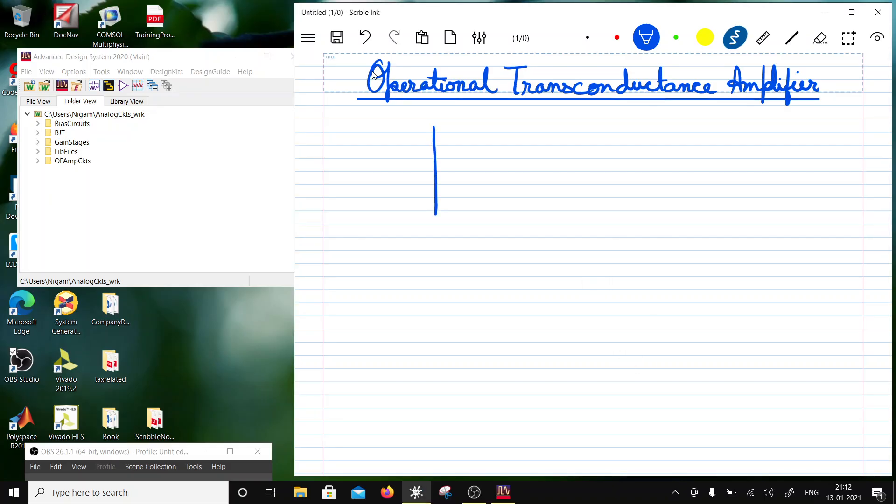
{"action": "left_click_drag", "start_coordinate": [428, 135], "coordinate": [439, 138]}
{"action": "left_click_drag", "start_coordinate": [435, 213], "coordinate": [564, 213]}
{"action": "mouse_move", "coordinate": [435, 153]}
{"action": "left_mouse_down"}
{"action": "mouse_move", "coordinate": [511, 153]}
{"action": "mouse_move", "coordinate": [538, 182]}
{"action": "left_mouse_up"}
{"action": "mouse_move", "coordinate": [498, 136]}
{"action": "left_mouse_down"}
{"action": "mouse_move", "coordinate": [525, 140]}
{"action": "mouse_move", "coordinate": [531, 151]}
{"action": "left_mouse_up"}
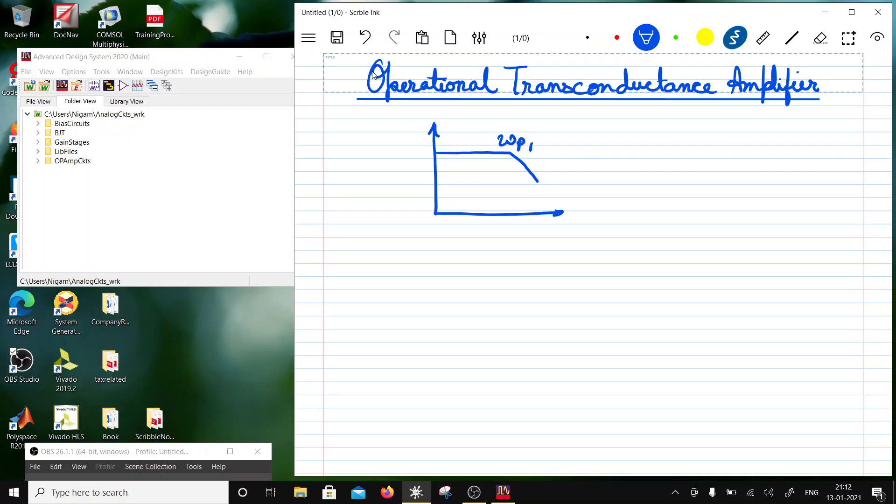
Write the start of the pole equation beside the plot: ωp1 = 1 over R1.
{"action": "mouse_move", "coordinate": [589, 161]}
{"action": "left_mouse_down"}
{"action": "mouse_move", "coordinate": [638, 163]}
{"action": "mouse_move", "coordinate": [624, 178]}
{"action": "left_mouse_up"}
{"action": "left_click_drag", "start_coordinate": [630, 171], "coordinate": [640, 171]}
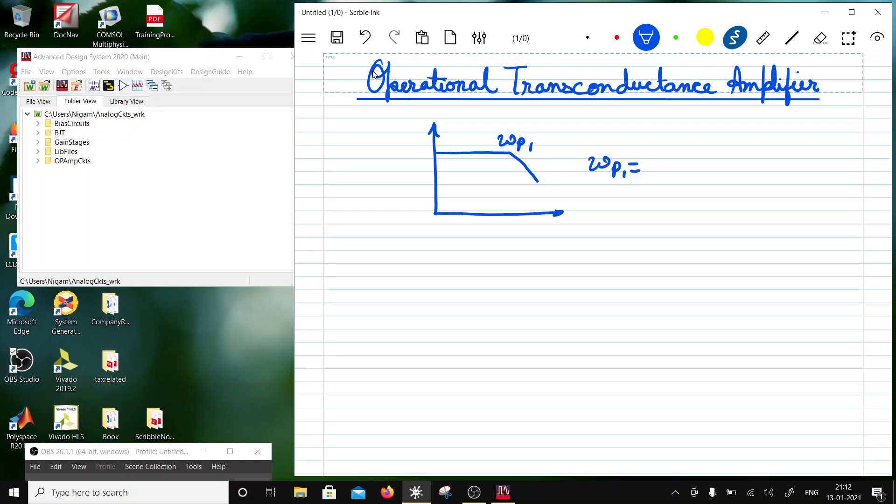
{"action": "left_click_drag", "start_coordinate": [680, 143], "coordinate": [680, 163]}
{"action": "left_click_drag", "start_coordinate": [652, 166], "coordinate": [732, 167]}
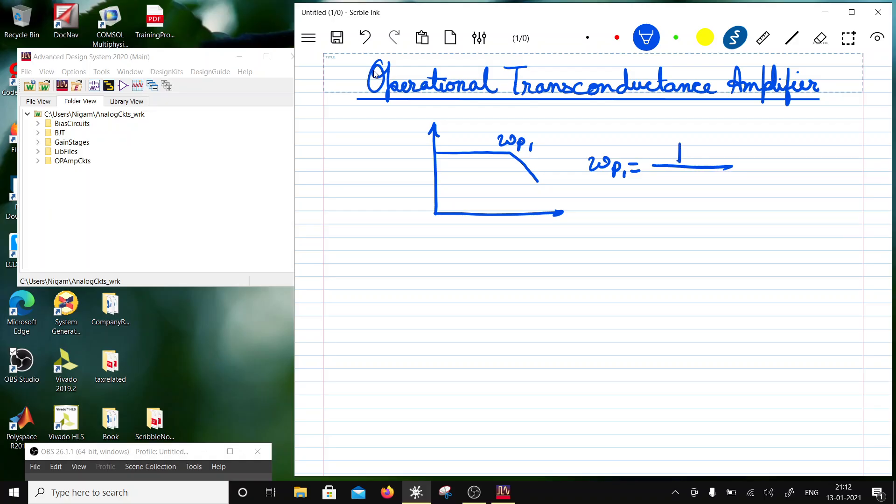
{"action": "mouse_move", "coordinate": [653, 175]}
{"action": "left_mouse_down"}
{"action": "mouse_move", "coordinate": [655, 196]}
{"action": "mouse_move", "coordinate": [671, 198]}
{"action": "left_mouse_up"}
Write the conductance equation G1 = 1/R1 = (gds4 + gds6) below the pole equation.
{"action": "mouse_move", "coordinate": [597, 232]}
{"action": "left_mouse_down"}
{"action": "mouse_move", "coordinate": [597, 256]}
{"action": "mouse_move", "coordinate": [609, 254]}
{"action": "left_mouse_up"}
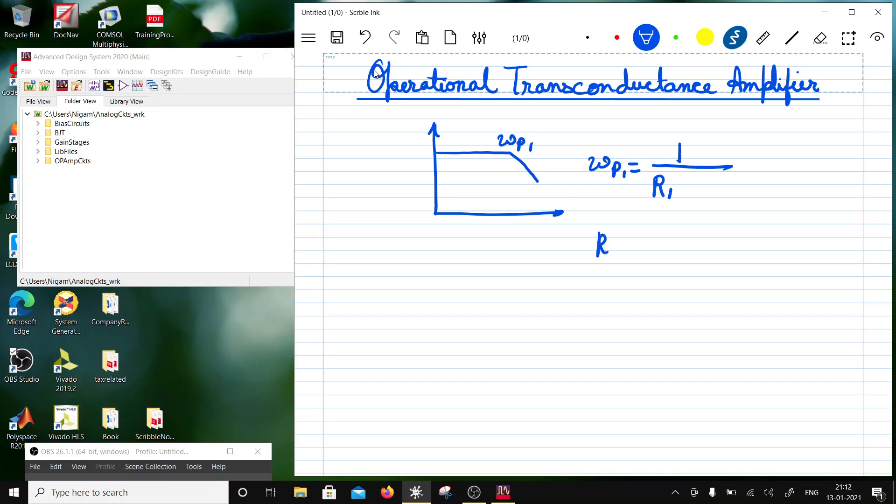
{"action": "mouse_move", "coordinate": [560, 228]}
{"action": "left_mouse_down"}
{"action": "mouse_move", "coordinate": [565, 250]}
{"action": "mouse_move", "coordinate": [581, 234]}
{"action": "left_mouse_up"}
{"action": "mouse_move", "coordinate": [572, 240]}
{"action": "left_mouse_down"}
{"action": "mouse_move", "coordinate": [591, 228]}
{"action": "mouse_move", "coordinate": [584, 251]}
{"action": "mouse_move", "coordinate": [613, 263]}
{"action": "left_mouse_up"}
{"action": "left_click", "coordinate": [603, 216]}
{"action": "mouse_move", "coordinate": [621, 239]}
{"action": "left_mouse_down"}
{"action": "mouse_move", "coordinate": [637, 257]}
{"action": "mouse_move", "coordinate": [690, 241]}
{"action": "mouse_move", "coordinate": [687, 253]}
{"action": "left_mouse_up"}
{"action": "mouse_move", "coordinate": [701, 229]}
{"action": "left_mouse_down"}
{"action": "mouse_move", "coordinate": [700, 248]}
{"action": "mouse_move", "coordinate": [711, 238]}
{"action": "left_mouse_up"}
{"action": "left_click_drag", "start_coordinate": [724, 231], "coordinate": [715, 255]}
{"action": "mouse_move", "coordinate": [737, 232]}
{"action": "left_mouse_down"}
{"action": "mouse_move", "coordinate": [729, 243]}
{"action": "mouse_move", "coordinate": [741, 241]}
{"action": "left_mouse_up"}
{"action": "mouse_move", "coordinate": [753, 228]}
{"action": "left_mouse_down"}
{"action": "mouse_move", "coordinate": [743, 242]}
{"action": "mouse_move", "coordinate": [761, 239]}
{"action": "mouse_move", "coordinate": [764, 257]}
{"action": "left_mouse_up"}
{"action": "left_click_drag", "start_coordinate": [646, 221], "coordinate": [647, 265]}
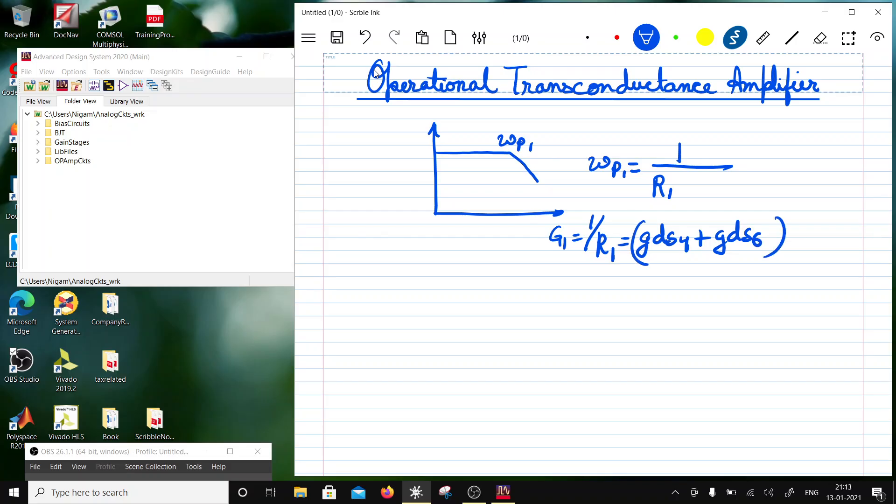
Underline gds4 and gds6 separately in blue in the G1 equation.
{"action": "scroll", "coordinate": [374, 72], "scroll_direction": "down", "scroll_amount": 2}
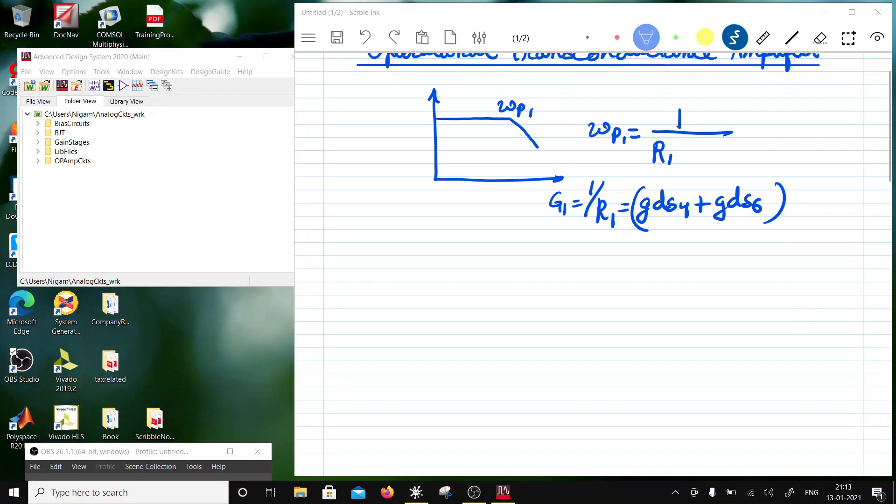
{"action": "left_click_drag", "start_coordinate": [692, 228], "coordinate": [650, 228]}
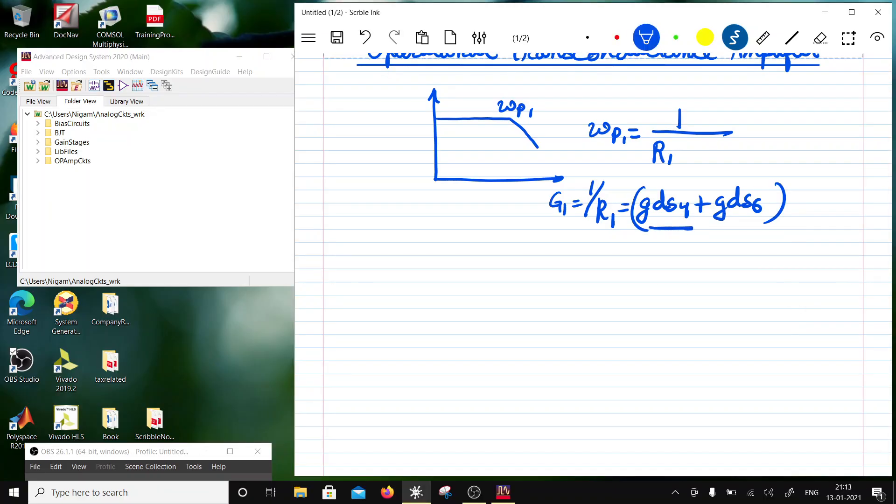
{"action": "left_click_drag", "start_coordinate": [715, 224], "coordinate": [765, 225]}
{"action": "scroll", "coordinate": [592, 264], "scroll_direction": "down", "scroll_amount": 1}
{"action": "scroll", "coordinate": [593, 263], "scroll_direction": "up", "scroll_amount": 2}
{"action": "scroll", "coordinate": [593, 264], "scroll_direction": "down", "scroll_amount": 1}
{"action": "scroll", "coordinate": [592, 263], "scroll_direction": "up", "scroll_amount": 1}
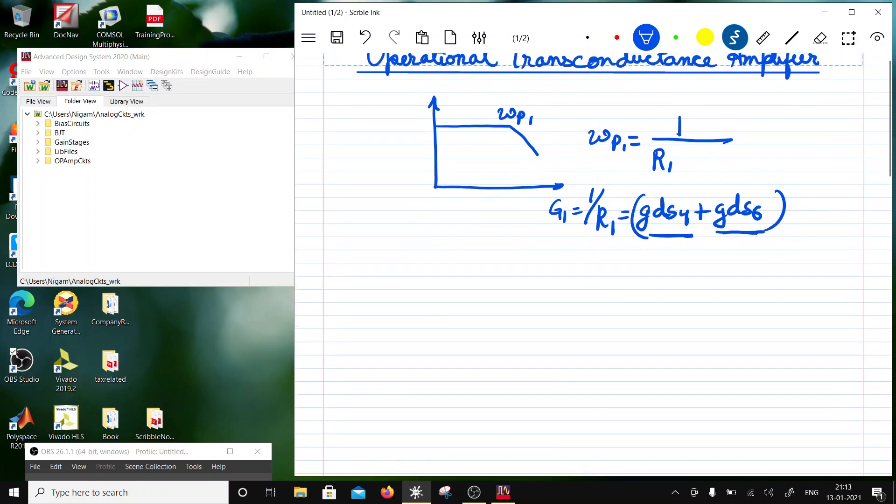
Complete the pole equation's denominator with (R2 gm7 C) and extend the fraction bar over it.
{"action": "scroll", "coordinate": [592, 264], "scroll_direction": "up", "scroll_amount": 1}
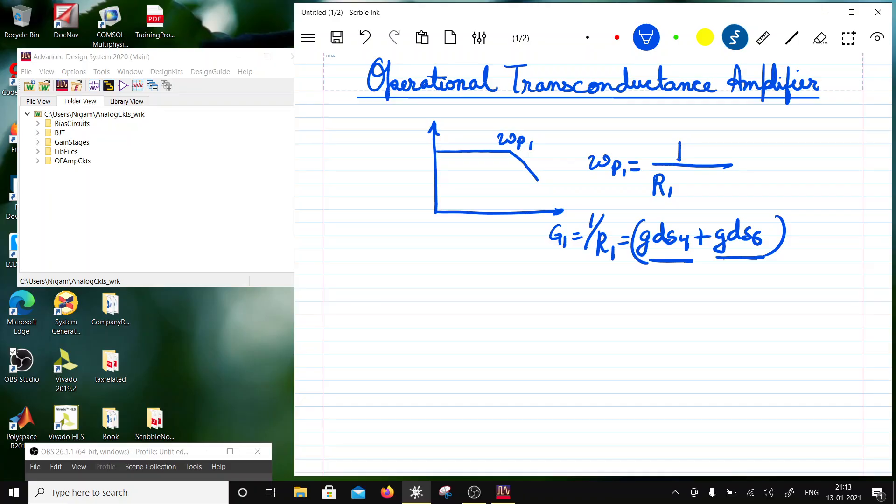
{"action": "mouse_move", "coordinate": [703, 176]}
{"action": "left_mouse_down"}
{"action": "mouse_move", "coordinate": [703, 194]}
{"action": "mouse_move", "coordinate": [727, 192]}
{"action": "mouse_move", "coordinate": [727, 201]}
{"action": "mouse_move", "coordinate": [733, 191]}
{"action": "left_mouse_up"}
{"action": "left_click_drag", "start_coordinate": [739, 188], "coordinate": [754, 195]}
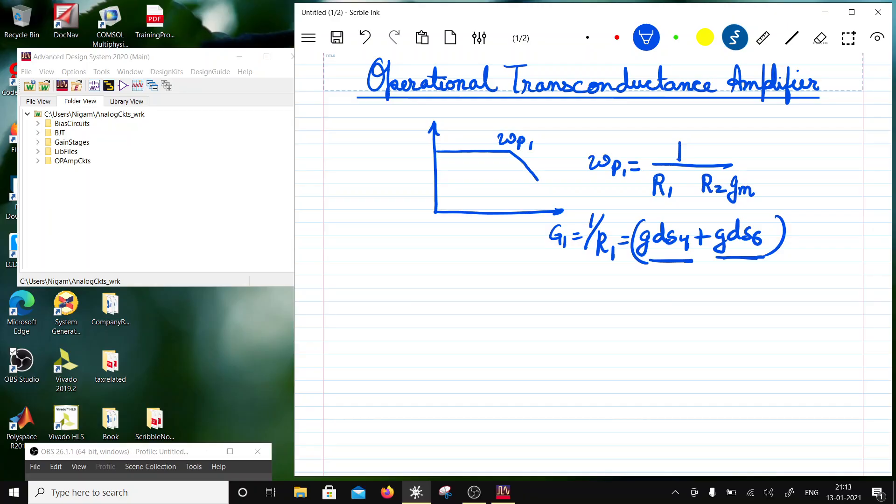
{"action": "left_click_drag", "start_coordinate": [755, 187], "coordinate": [759, 200]}
{"action": "left_click_drag", "start_coordinate": [786, 174], "coordinate": [785, 190]}
{"action": "mouse_move", "coordinate": [723, 164]}
{"action": "left_mouse_down"}
{"action": "mouse_move", "coordinate": [802, 163]}
{"action": "mouse_move", "coordinate": [787, 196]}
{"action": "left_mouse_up"}
{"action": "left_click_drag", "start_coordinate": [697, 169], "coordinate": [697, 200]}
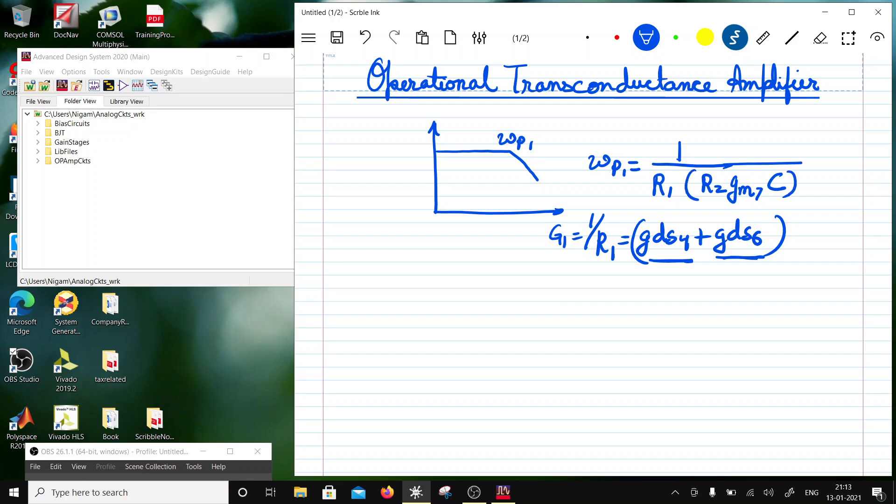
Write ωp1 with an upward arrow below the G1 equation, and gm7 R2 beside it.
{"action": "scroll", "coordinate": [592, 261], "scroll_direction": "down", "scroll_amount": 1}
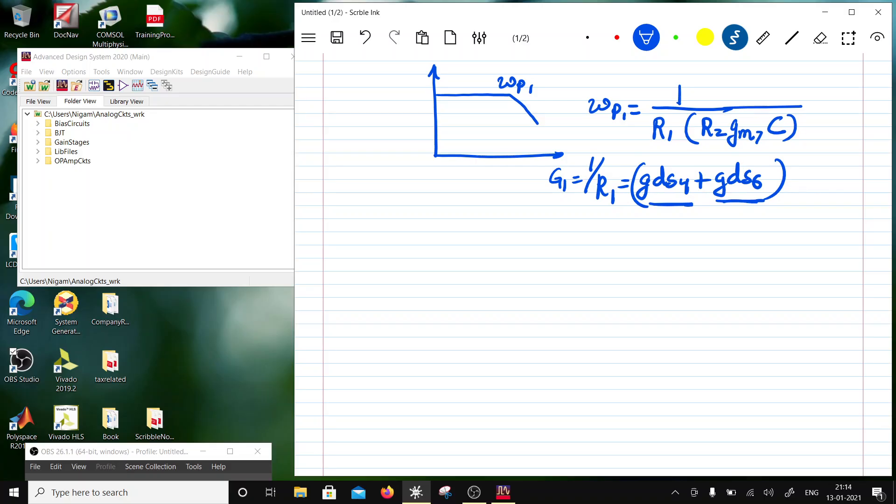
{"action": "mouse_move", "coordinate": [503, 230]}
{"action": "left_mouse_down"}
{"action": "mouse_move", "coordinate": [519, 239]}
{"action": "mouse_move", "coordinate": [528, 228]}
{"action": "left_mouse_up"}
{"action": "mouse_move", "coordinate": [530, 235]}
{"action": "left_mouse_down"}
{"action": "mouse_move", "coordinate": [530, 252]}
{"action": "mouse_move", "coordinate": [537, 240]}
{"action": "left_mouse_up"}
{"action": "left_click_drag", "start_coordinate": [540, 241], "coordinate": [540, 254]}
{"action": "mouse_move", "coordinate": [551, 222]}
{"action": "left_mouse_down"}
{"action": "mouse_move", "coordinate": [550, 245]}
{"action": "mouse_move", "coordinate": [557, 231]}
{"action": "left_mouse_up"}
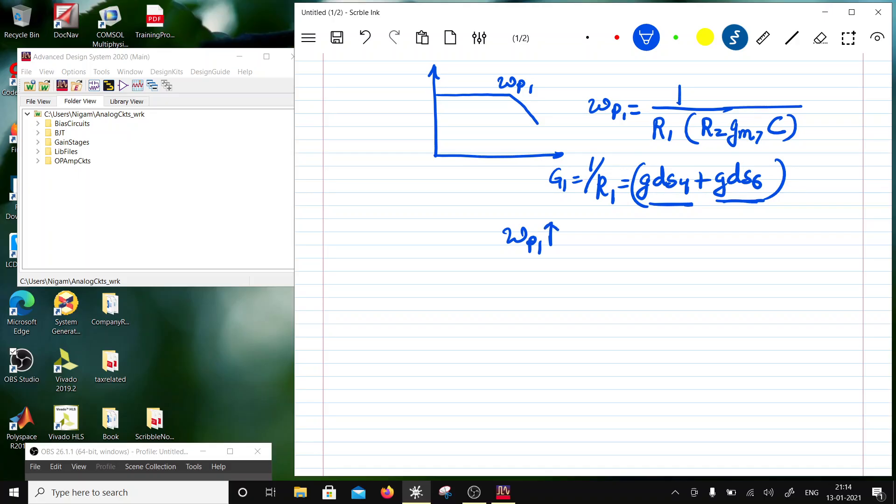
{"action": "left_click_drag", "start_coordinate": [623, 230], "coordinate": [614, 255]}
{"action": "mouse_move", "coordinate": [623, 249]}
{"action": "left_mouse_down"}
{"action": "mouse_move", "coordinate": [628, 241]}
{"action": "mouse_move", "coordinate": [639, 247]}
{"action": "left_mouse_up"}
{"action": "left_click_drag", "start_coordinate": [641, 239], "coordinate": [643, 256]}
{"action": "mouse_move", "coordinate": [661, 226]}
{"action": "left_mouse_down"}
{"action": "mouse_move", "coordinate": [660, 248]}
{"action": "mouse_move", "coordinate": [682, 251]}
{"action": "left_mouse_up"}
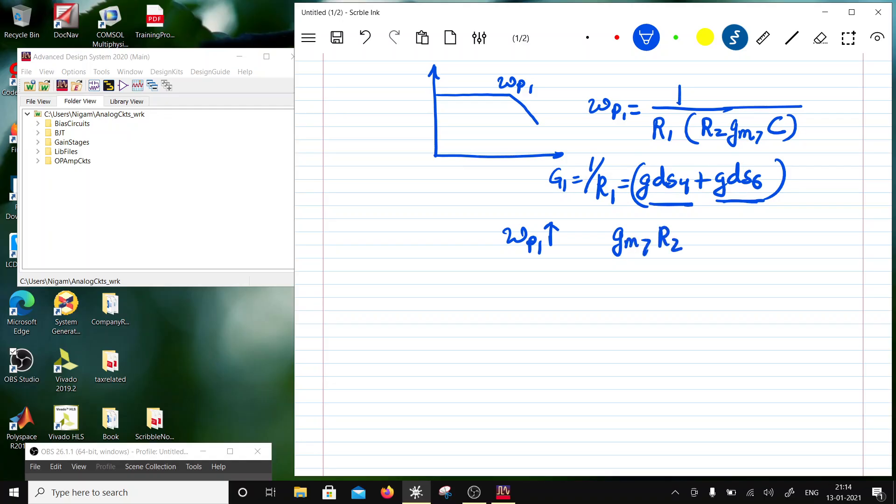
Add a blue C after gm7 R2 and underline both gm7 R2 and C in red.
{"action": "left_click", "coordinate": [617, 37]}
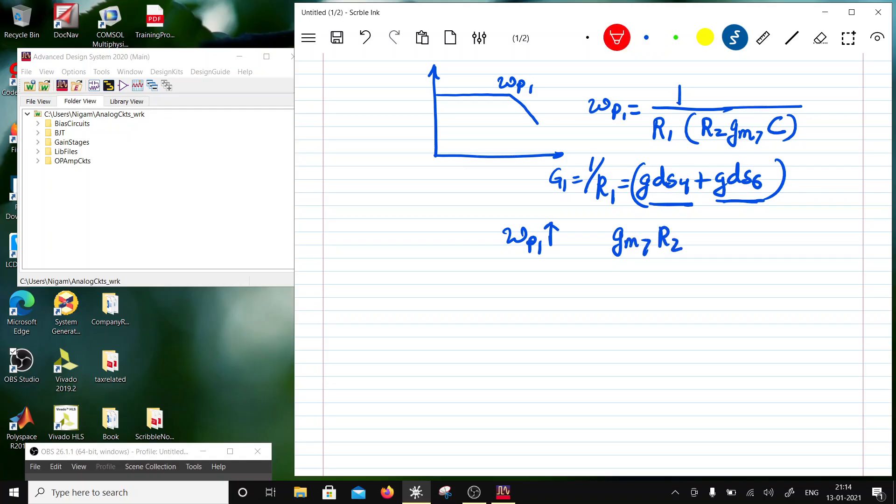
{"action": "left_click_drag", "start_coordinate": [604, 261], "coordinate": [692, 255]}
{"action": "left_click", "coordinate": [646, 37]}
{"action": "left_click_drag", "start_coordinate": [731, 230], "coordinate": [759, 254]}
{"action": "left_click", "coordinate": [616, 37]}
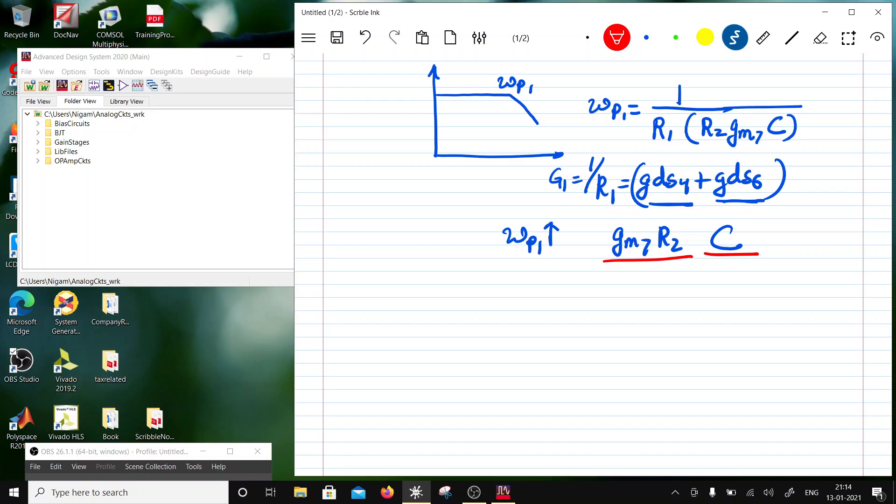
Write R1 with a downward arrow in blue below the ωp1 line.
{"action": "scroll", "coordinate": [593, 263], "scroll_direction": "down", "scroll_amount": 2}
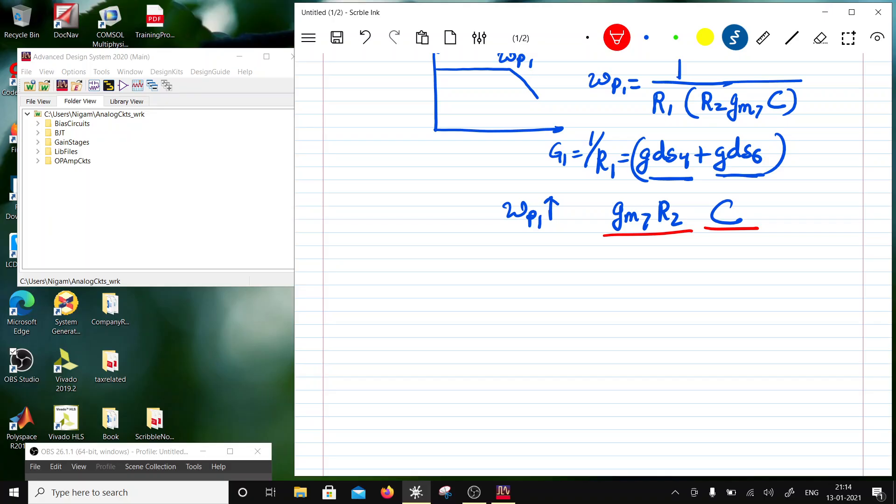
{"action": "left_click", "coordinate": [646, 37]}
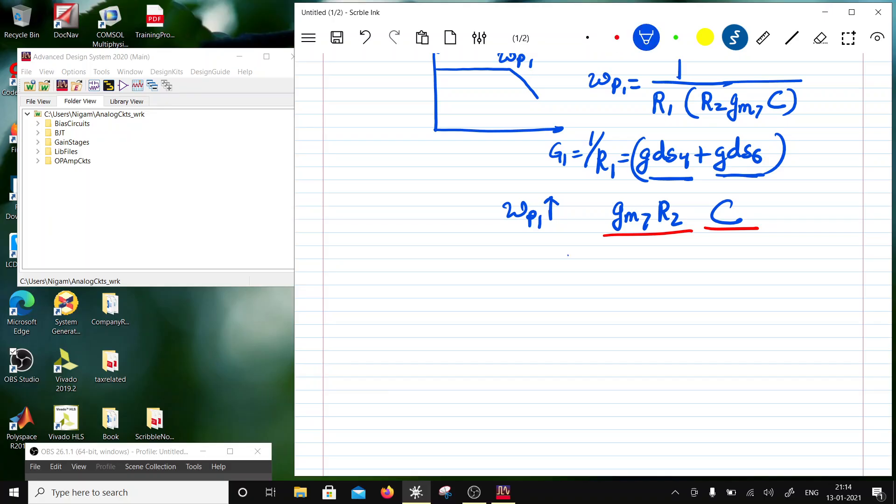
{"action": "left_click_drag", "start_coordinate": [568, 255], "coordinate": [583, 281]}
{"action": "left_click_drag", "start_coordinate": [588, 273], "coordinate": [588, 291]}
{"action": "left_click_drag", "start_coordinate": [603, 254], "coordinate": [603, 282]}
{"action": "mouse_move", "coordinate": [597, 275]}
{"action": "left_mouse_down"}
{"action": "mouse_move", "coordinate": [604, 283]}
{"action": "mouse_move", "coordinate": [612, 271]}
{"action": "left_mouse_up"}
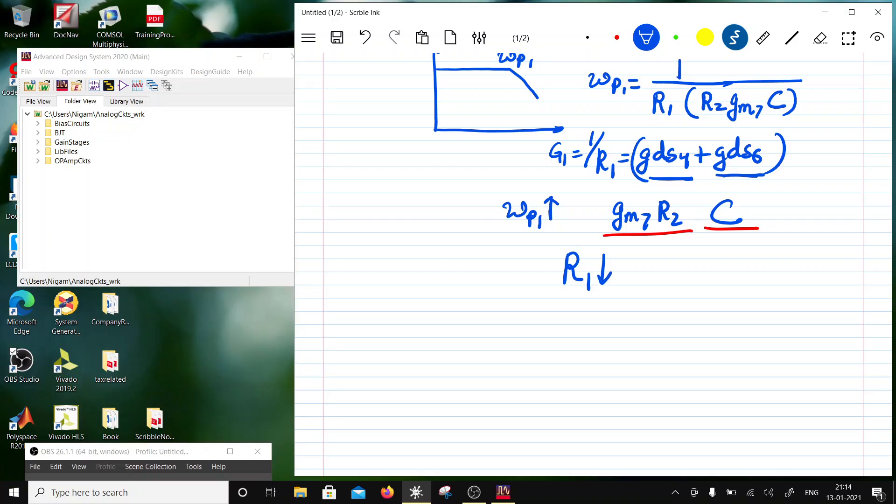
Underline gds4 in the G1 equation in red, over its blue underline.
{"action": "scroll", "coordinate": [593, 261], "scroll_direction": "down", "scroll_amount": 2}
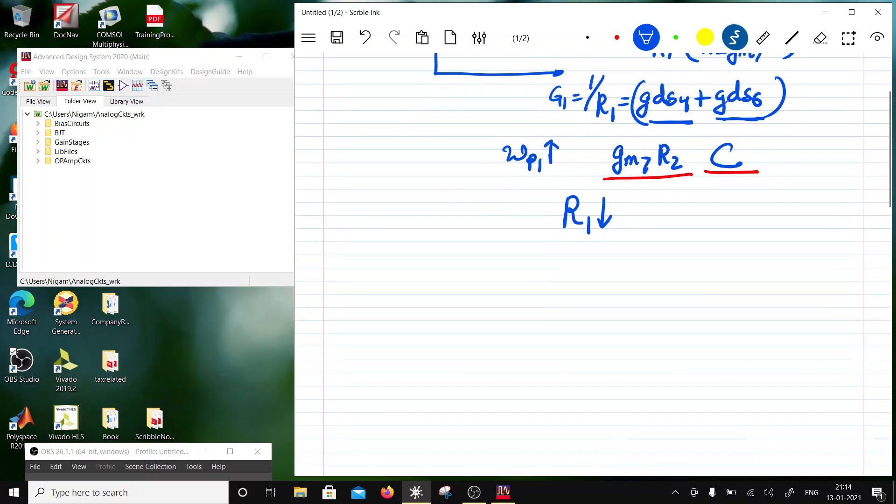
{"action": "scroll", "coordinate": [593, 262], "scroll_direction": "up", "scroll_amount": 2}
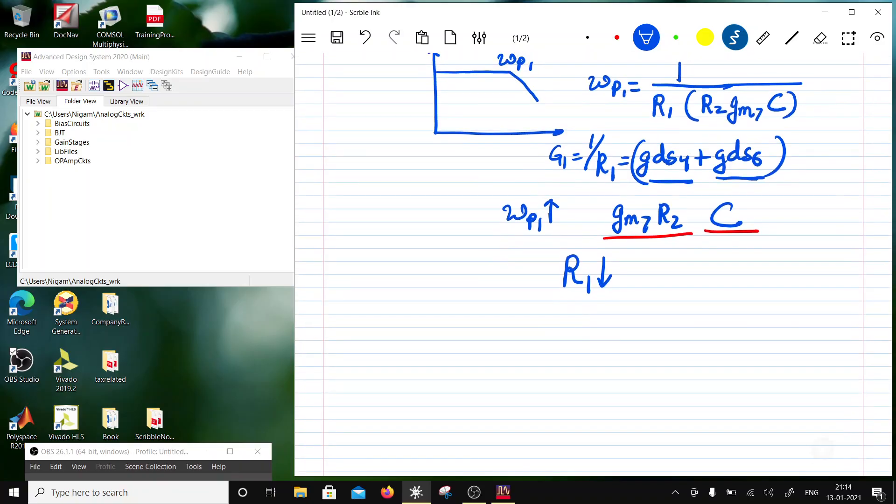
{"action": "left_click", "coordinate": [616, 37]}
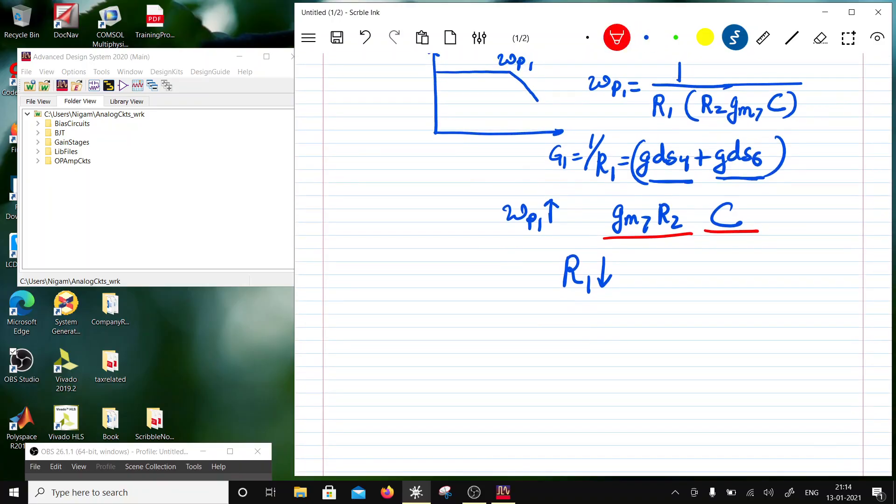
{"action": "mouse_move", "coordinate": [651, 181]}
{"action": "left_mouse_down"}
{"action": "mouse_move", "coordinate": [694, 181]}
{"action": "mouse_move", "coordinate": [653, 179]}
{"action": "left_mouse_up"}
Write the parallel combination rds4 || rds6 in red below and to the right of R1.
{"action": "scroll", "coordinate": [592, 261], "scroll_direction": "down", "scroll_amount": 3}
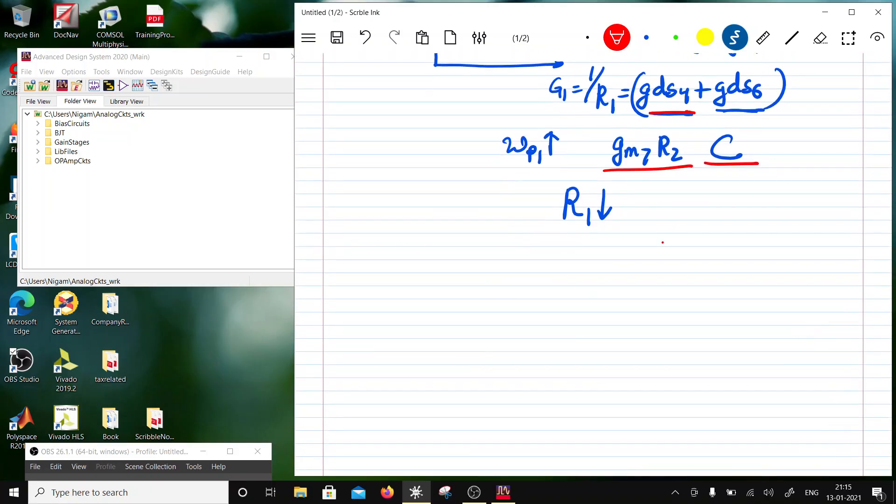
{"action": "mouse_move", "coordinate": [662, 242]}
{"action": "left_mouse_down"}
{"action": "mouse_move", "coordinate": [690, 238]}
{"action": "mouse_move", "coordinate": [725, 250]}
{"action": "left_mouse_up"}
{"action": "mouse_move", "coordinate": [738, 226]}
{"action": "left_mouse_down"}
{"action": "mouse_move", "coordinate": [735, 249]}
{"action": "mouse_move", "coordinate": [752, 234]}
{"action": "left_mouse_up"}
{"action": "mouse_move", "coordinate": [763, 233]}
{"action": "left_mouse_down"}
{"action": "mouse_move", "coordinate": [757, 240]}
{"action": "mouse_move", "coordinate": [787, 247]}
{"action": "left_mouse_up"}
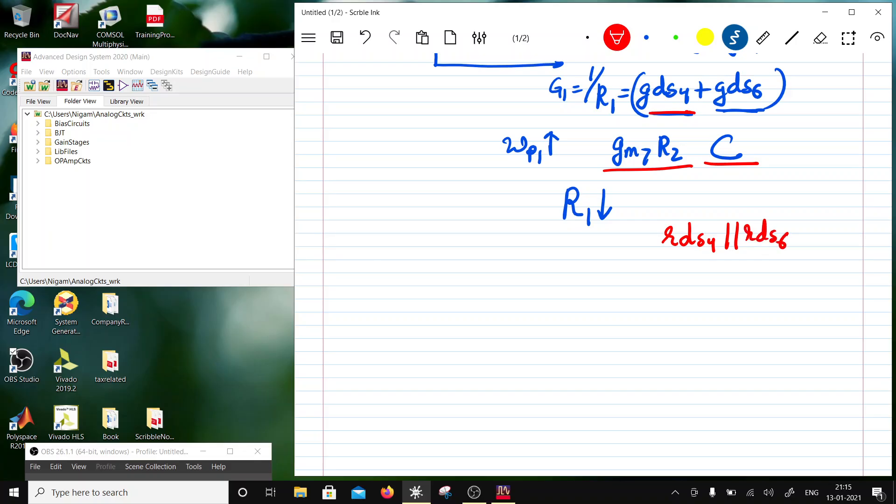
Draw a red arrow pointing right from the ωp1 label on the frequency response plot.
{"action": "scroll", "coordinate": [593, 154], "scroll_direction": "down", "scroll_amount": 2}
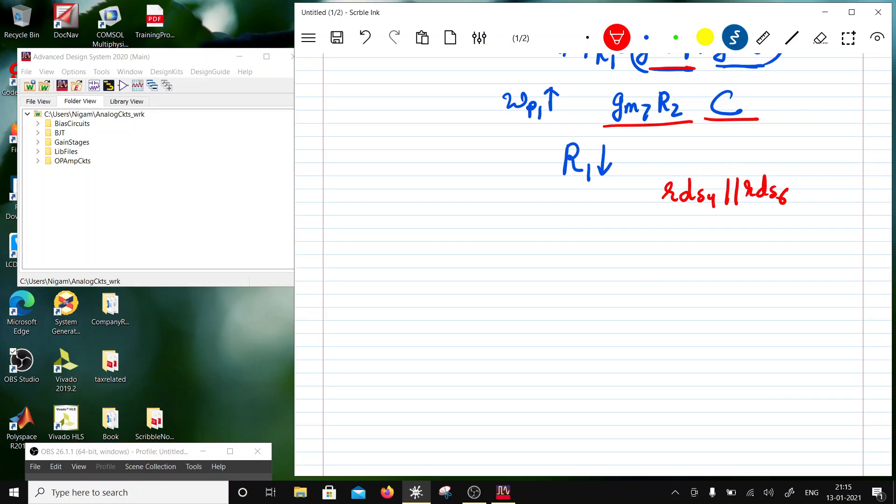
{"action": "scroll", "coordinate": [593, 261], "scroll_direction": "up", "scroll_amount": 3}
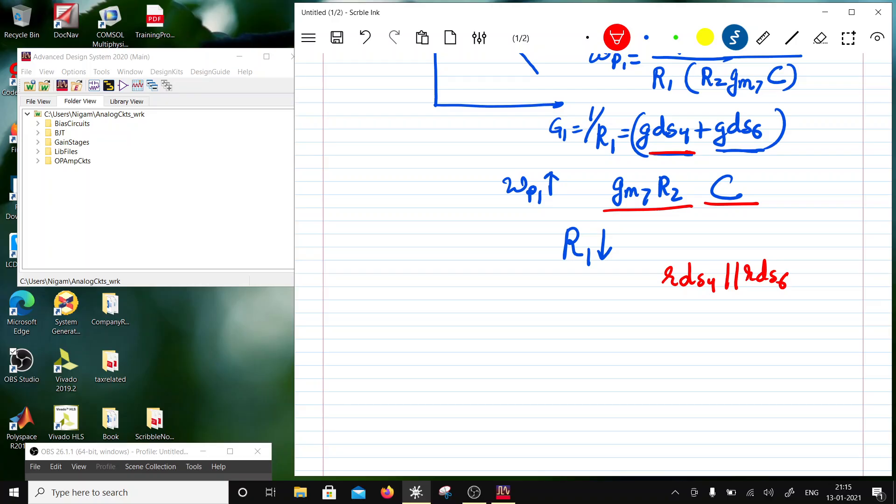
{"action": "scroll", "coordinate": [592, 261], "scroll_direction": "down", "scroll_amount": 2}
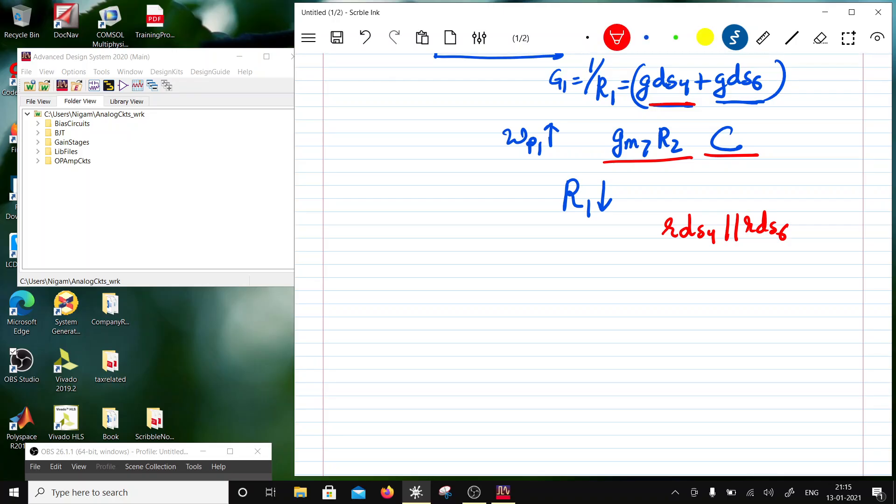
{"action": "scroll", "coordinate": [593, 264], "scroll_direction": "up", "scroll_amount": 5}
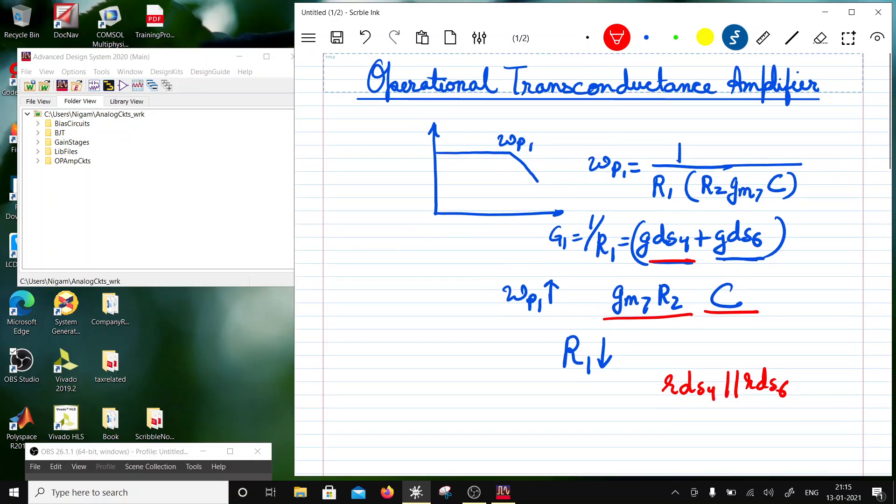
{"action": "mouse_move", "coordinate": [537, 141]}
{"action": "left_mouse_down"}
{"action": "mouse_move", "coordinate": [579, 139]}
{"action": "mouse_move", "coordinate": [568, 146]}
{"action": "left_mouse_up"}
{"action": "scroll", "coordinate": [593, 264], "scroll_direction": "down", "scroll_amount": 2}
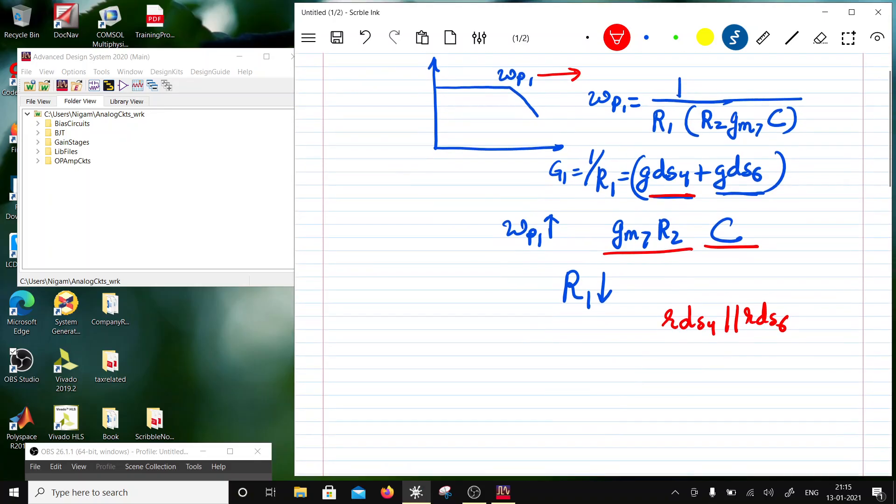
{"action": "scroll", "coordinate": [593, 264], "scroll_direction": "down", "scroll_amount": 4}
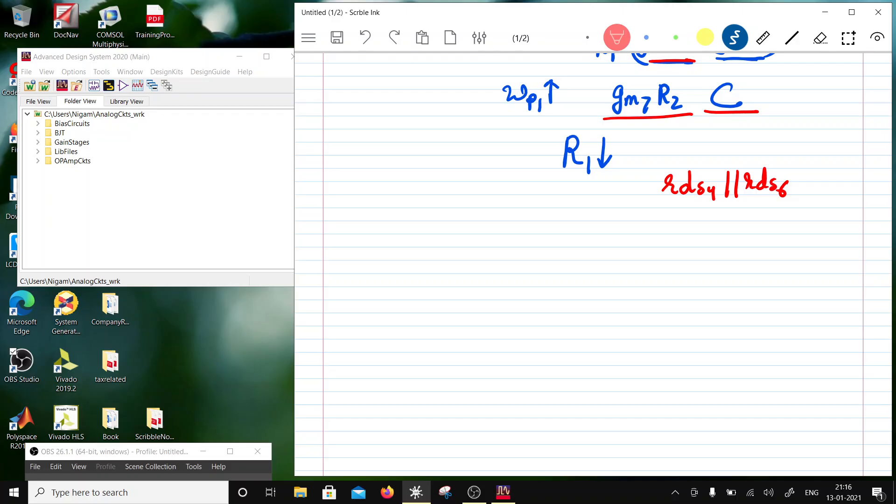
{"action": "scroll", "coordinate": [593, 261], "scroll_direction": "up", "scroll_amount": 3}
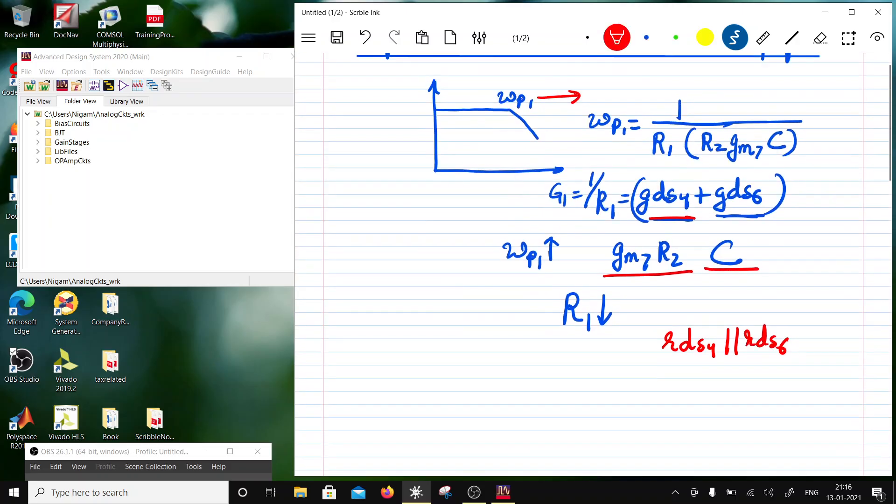
Draw a source-coupled NMOS differential pair in red below R1, with two short vertical branch lines beside it.
{"action": "scroll", "coordinate": [592, 261], "scroll_direction": "down", "scroll_amount": 3}
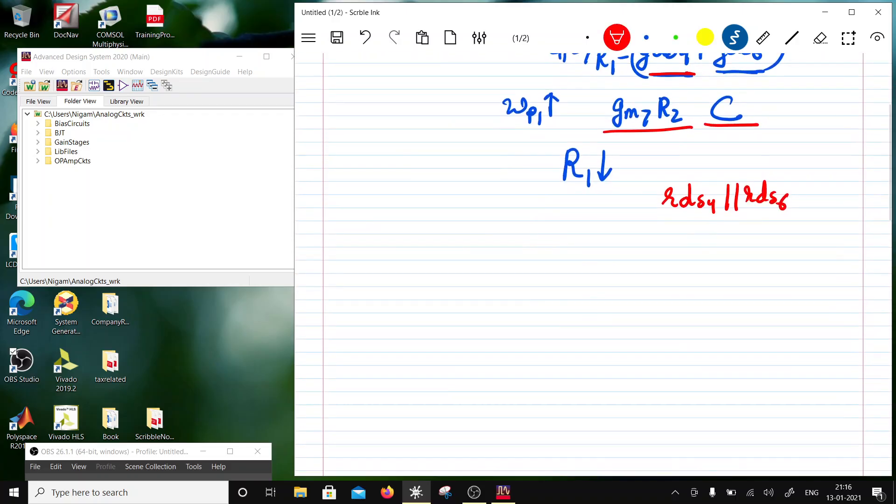
{"action": "mouse_move", "coordinate": [502, 236]}
{"action": "left_mouse_down"}
{"action": "mouse_move", "coordinate": [503, 264]}
{"action": "mouse_move", "coordinate": [478, 284]}
{"action": "mouse_move", "coordinate": [502, 293]}
{"action": "left_mouse_up"}
{"action": "mouse_move", "coordinate": [470, 262]}
{"action": "left_mouse_down"}
{"action": "mouse_move", "coordinate": [468, 295]}
{"action": "mouse_move", "coordinate": [502, 292]}
{"action": "left_mouse_up"}
{"action": "left_click_drag", "start_coordinate": [503, 288], "coordinate": [500, 312]}
{"action": "left_click_drag", "start_coordinate": [445, 279], "coordinate": [469, 279]}
{"action": "mouse_move", "coordinate": [579, 238]}
{"action": "left_mouse_down"}
{"action": "mouse_move", "coordinate": [579, 257]}
{"action": "mouse_move", "coordinate": [598, 278]}
{"action": "mouse_move", "coordinate": [575, 293]}
{"action": "mouse_move", "coordinate": [591, 298]}
{"action": "left_mouse_up"}
{"action": "mouse_move", "coordinate": [609, 264]}
{"action": "left_mouse_down"}
{"action": "mouse_move", "coordinate": [608, 292]}
{"action": "mouse_move", "coordinate": [635, 277]}
{"action": "left_mouse_up"}
{"action": "left_click_drag", "start_coordinate": [577, 293], "coordinate": [578, 316]}
{"action": "left_click_drag", "start_coordinate": [498, 315], "coordinate": [579, 314]}
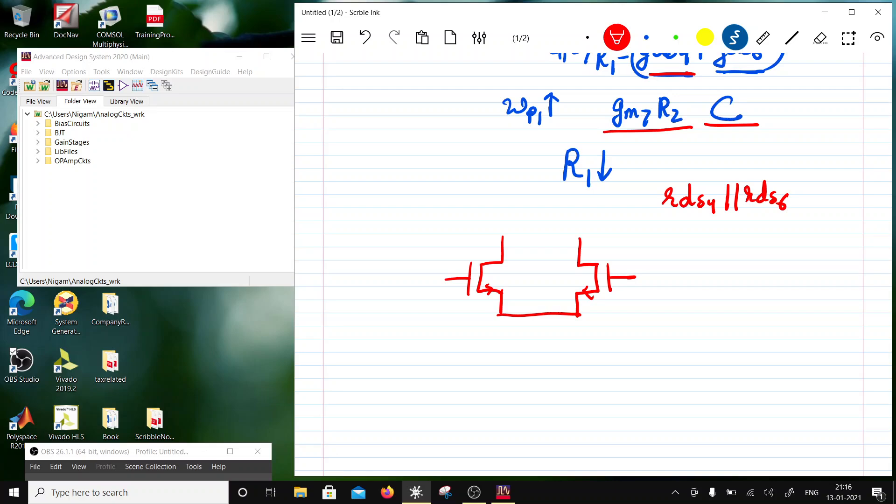
{"action": "left_click_drag", "start_coordinate": [669, 238], "coordinate": [671, 260]}
{"action": "left_click_drag", "start_coordinate": [737, 239], "coordinate": [739, 259]}
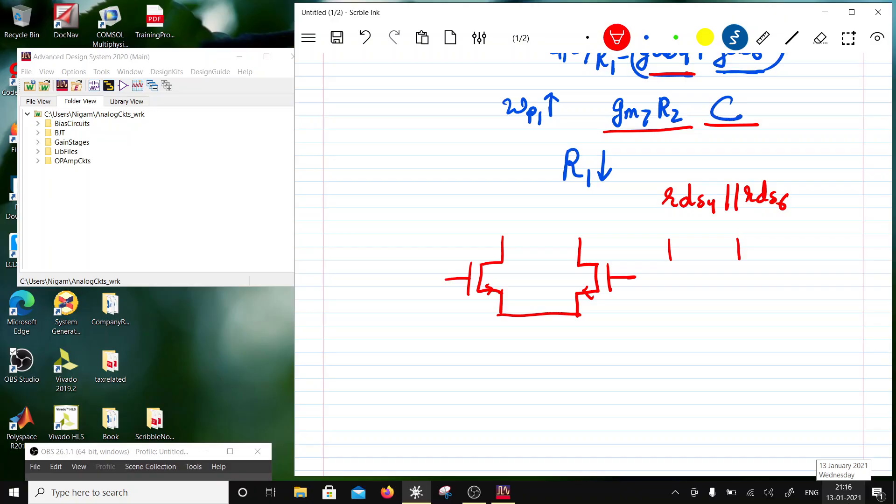
Draw a red tail current source from the pair's common source node down to ground.
{"action": "left_click_drag", "start_coordinate": [540, 316], "coordinate": [541, 332]}
{"action": "mouse_move", "coordinate": [542, 330]}
{"action": "left_mouse_down"}
{"action": "mouse_move", "coordinate": [533, 343]}
{"action": "mouse_move", "coordinate": [542, 330]}
{"action": "mouse_move", "coordinate": [544, 380]}
{"action": "left_mouse_up"}
{"action": "left_click_drag", "start_coordinate": [540, 374], "coordinate": [545, 382]}
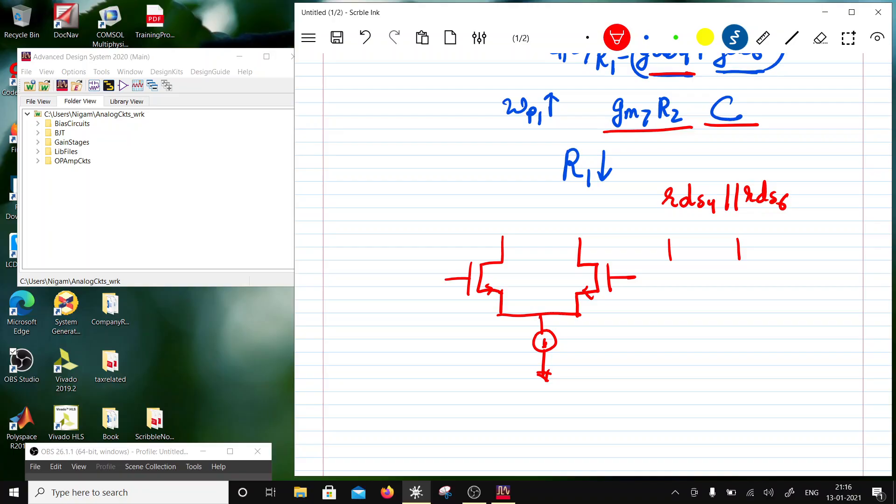
Label the pair's drain currents I1 and I2 with downward red arrows.
{"action": "mouse_move", "coordinate": [512, 234]}
{"action": "left_mouse_down"}
{"action": "mouse_move", "coordinate": [512, 252]}
{"action": "mouse_move", "coordinate": [521, 241]}
{"action": "left_mouse_up"}
{"action": "left_click_drag", "start_coordinate": [590, 234], "coordinate": [589, 255]}
{"action": "left_click_drag", "start_coordinate": [584, 245], "coordinate": [598, 244]}
{"action": "left_click_drag", "start_coordinate": [514, 259], "coordinate": [517, 269]}
{"action": "left_click_drag", "start_coordinate": [514, 270], "coordinate": [525, 272]}
{"action": "left_click_drag", "start_coordinate": [603, 246], "coordinate": [612, 245]}
{"action": "left_click_drag", "start_coordinate": [608, 246], "coordinate": [607, 254]}
{"action": "mouse_move", "coordinate": [603, 255]}
{"action": "left_mouse_down"}
{"action": "mouse_move", "coordinate": [626, 257]}
{"action": "mouse_move", "coordinate": [606, 247]}
{"action": "left_mouse_up"}
Write the current difference I1−I2 in red to the right of the tail current source.
{"action": "scroll", "coordinate": [592, 233], "scroll_direction": "down", "scroll_amount": 3}
{"action": "left_click_drag", "start_coordinate": [599, 249], "coordinate": [601, 264]}
{"action": "mouse_move", "coordinate": [606, 261]}
{"action": "left_mouse_down"}
{"action": "mouse_move", "coordinate": [607, 269]}
{"action": "mouse_move", "coordinate": [623, 254]}
{"action": "left_mouse_up"}
{"action": "mouse_move", "coordinate": [625, 248]}
{"action": "left_mouse_down"}
{"action": "mouse_move", "coordinate": [638, 245]}
{"action": "mouse_move", "coordinate": [632, 262]}
{"action": "left_mouse_up"}
{"action": "left_click_drag", "start_coordinate": [627, 263], "coordinate": [648, 265]}
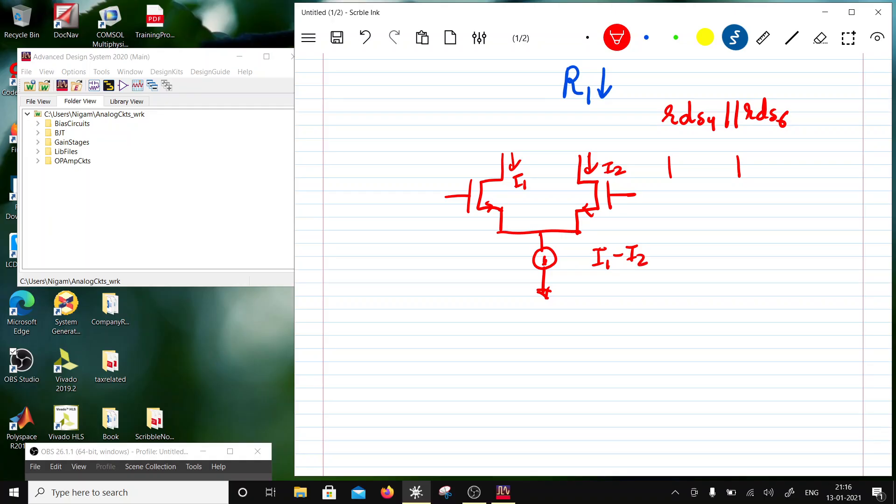
Mark the two separate vertical branch lines with downward arrows labelled I1 and I2.
{"action": "left_click_drag", "start_coordinate": [679, 159], "coordinate": [680, 179]}
{"action": "left_click_drag", "start_coordinate": [675, 171], "coordinate": [688, 171]}
{"action": "left_click_drag", "start_coordinate": [750, 157], "coordinate": [751, 176]}
{"action": "left_click_drag", "start_coordinate": [745, 166], "coordinate": [759, 163]}
{"action": "mouse_move", "coordinate": [686, 163]}
{"action": "left_mouse_down"}
{"action": "mouse_move", "coordinate": [696, 162]}
{"action": "mouse_move", "coordinate": [691, 175]}
{"action": "left_mouse_up"}
{"action": "left_click_drag", "start_coordinate": [687, 174], "coordinate": [701, 183]}
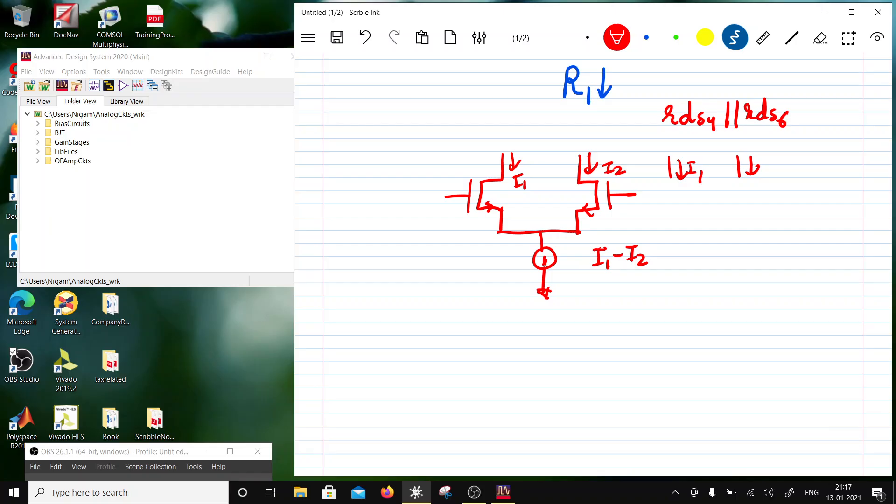
{"action": "mouse_move", "coordinate": [762, 161]}
{"action": "left_mouse_down"}
{"action": "mouse_move", "coordinate": [774, 158]}
{"action": "mouse_move", "coordinate": [766, 174]}
{"action": "left_mouse_up"}
{"action": "left_click_drag", "start_coordinate": [762, 175], "coordinate": [773, 173]}
{"action": "left_click_drag", "start_coordinate": [776, 169], "coordinate": [788, 177]}
Enclose I1−I2 in parentheses and multiply it by r0, completing the expression (I1−I2)r0.
{"action": "scroll", "coordinate": [592, 261], "scroll_direction": "up", "scroll_amount": 5}
{"action": "scroll", "coordinate": [592, 261], "scroll_direction": "down", "scroll_amount": 6}
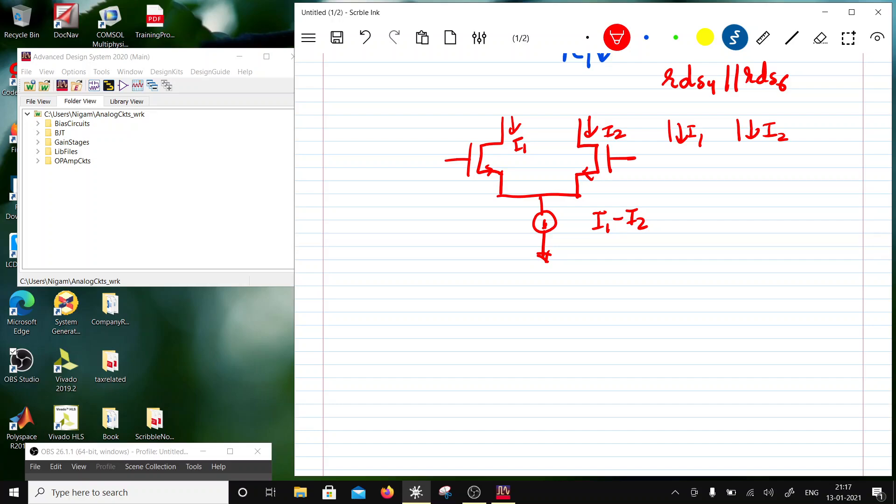
{"action": "mouse_move", "coordinate": [649, 204]}
{"action": "left_mouse_down"}
{"action": "mouse_move", "coordinate": [655, 224]}
{"action": "mouse_move", "coordinate": [643, 234]}
{"action": "left_mouse_up"}
{"action": "mouse_move", "coordinate": [599, 203]}
{"action": "left_mouse_down"}
{"action": "mouse_move", "coordinate": [582, 230]}
{"action": "mouse_move", "coordinate": [608, 240]}
{"action": "left_mouse_up"}
{"action": "left_click_drag", "start_coordinate": [659, 224], "coordinate": [670, 219]}
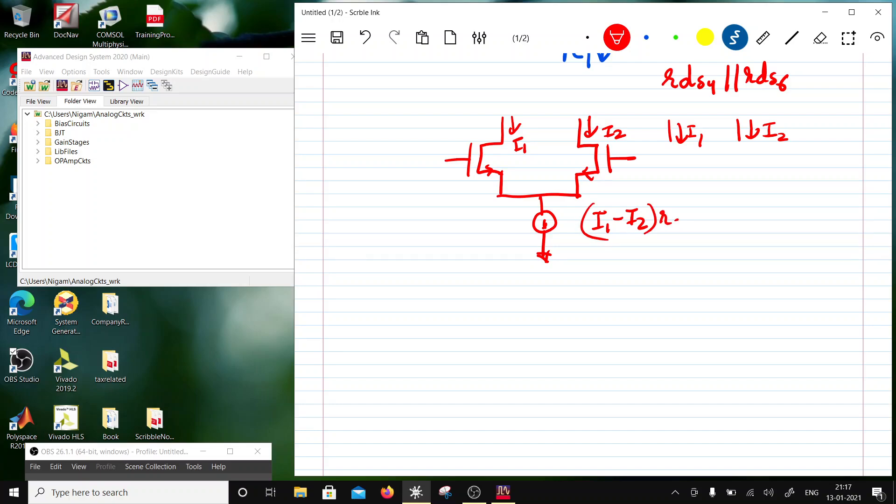
{"action": "left_click_drag", "start_coordinate": [676, 219], "coordinate": [672, 221]}
Draw a small downward red arrow beneath each of the two separate I1 and I2 branch lines.
{"action": "scroll", "coordinate": [593, 264], "scroll_direction": "up", "scroll_amount": 6}
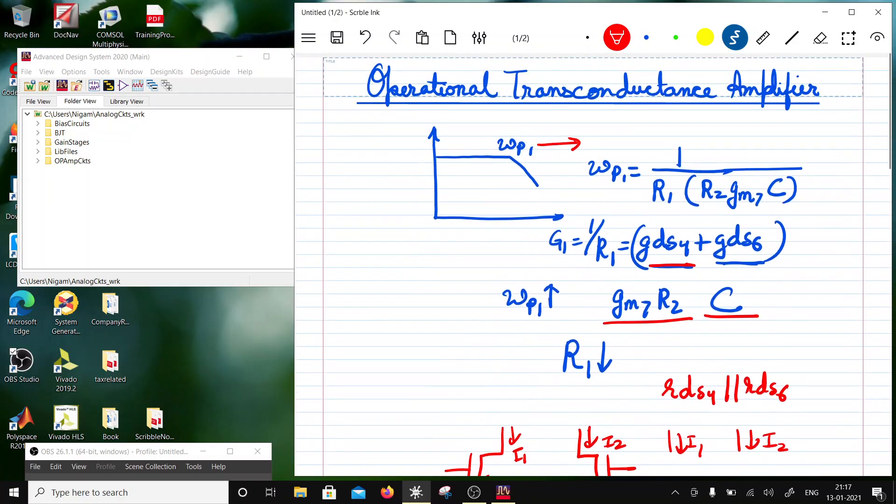
{"action": "scroll", "coordinate": [592, 265], "scroll_direction": "down", "scroll_amount": 7}
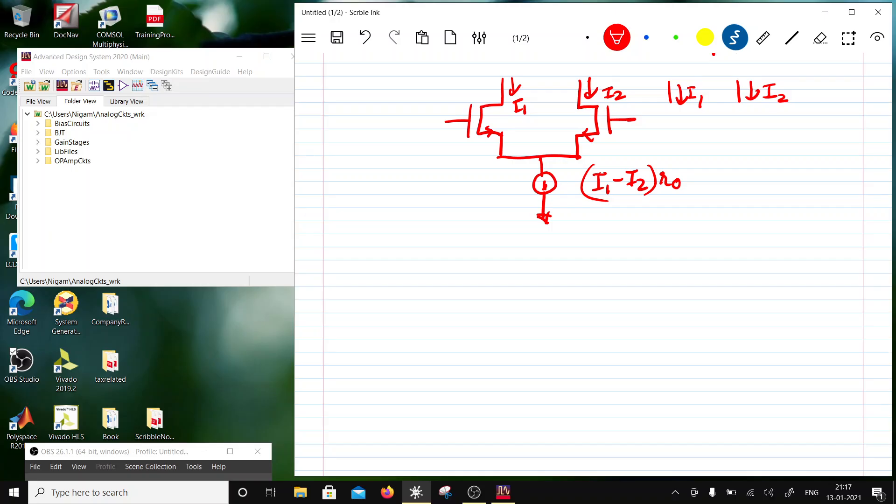
{"action": "scroll", "coordinate": [593, 265], "scroll_direction": "up", "scroll_amount": 3}
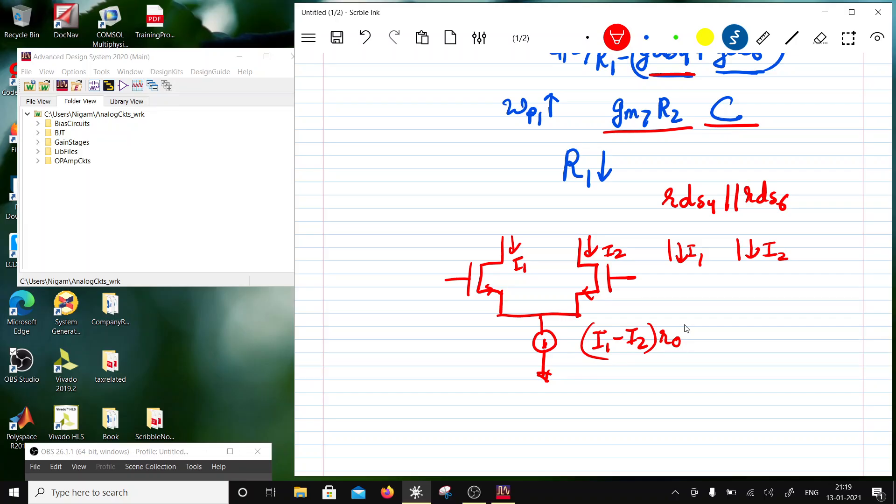
{"action": "left_click_drag", "start_coordinate": [738, 262], "coordinate": [741, 276]}
{"action": "left_click_drag", "start_coordinate": [663, 267], "coordinate": [662, 282]}
Review the notes from the ωp1 and G1 equations down to the differential pair sketch.
{"action": "scroll", "coordinate": [769, 239], "scroll_direction": "down", "scroll_amount": 3}
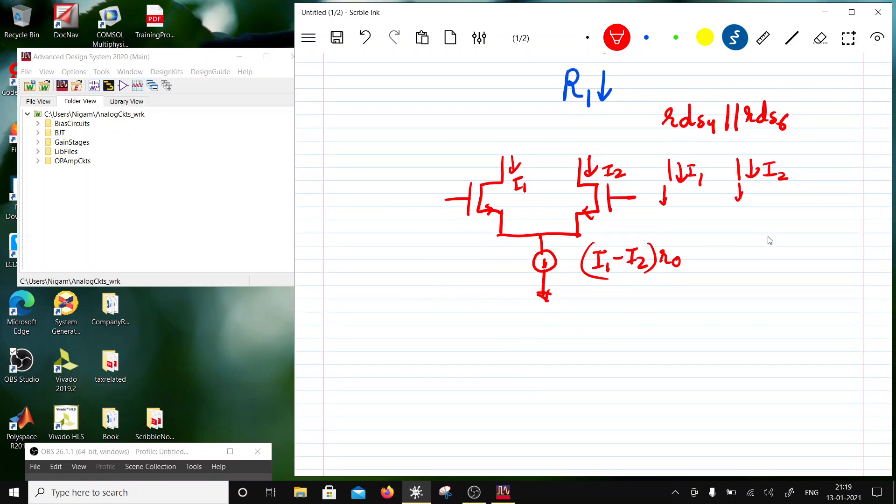
{"action": "scroll", "coordinate": [768, 239], "scroll_direction": "up", "scroll_amount": 10}
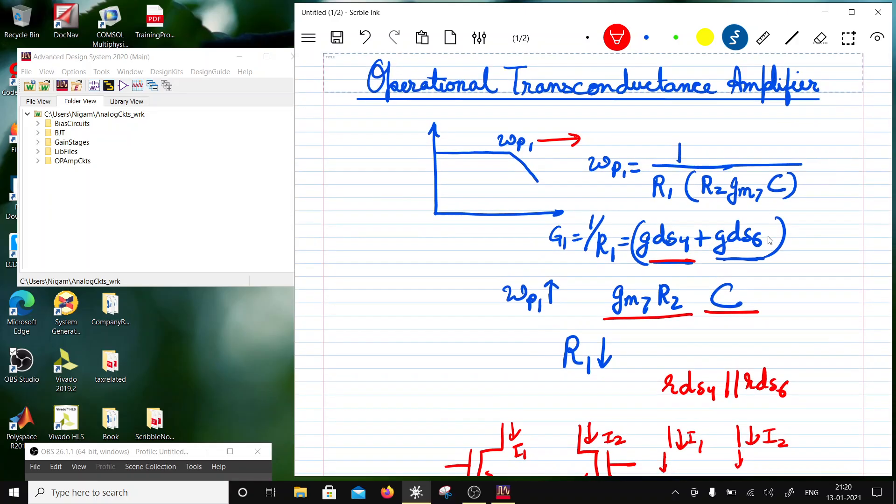
{"action": "scroll", "coordinate": [769, 240], "scroll_direction": "down", "scroll_amount": 12}
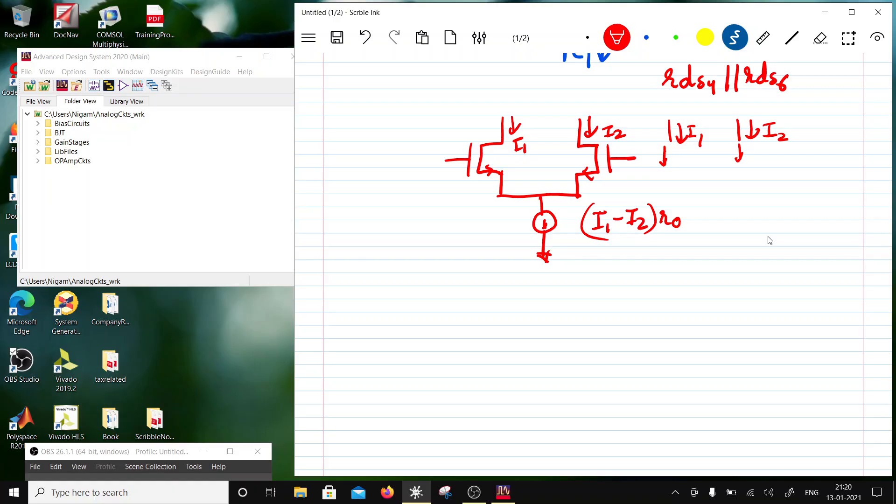
{"action": "scroll", "coordinate": [769, 241], "scroll_direction": "up", "scroll_amount": 5}
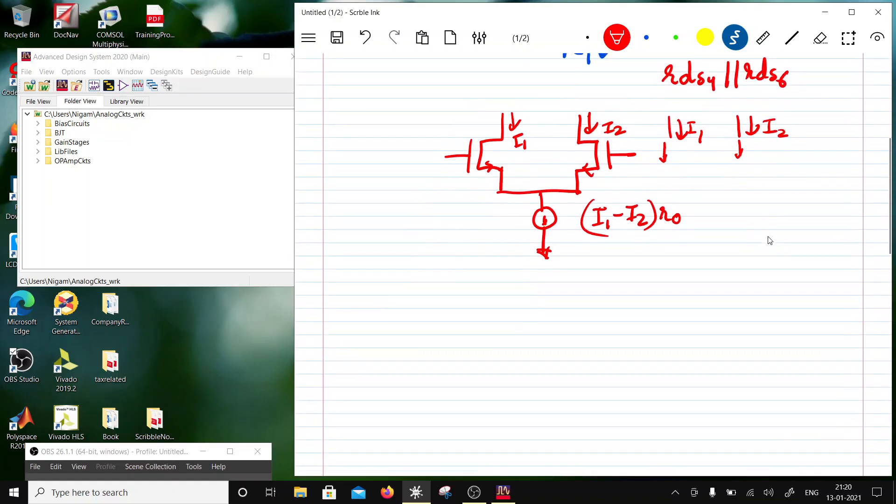
{"action": "scroll", "coordinate": [769, 241], "scroll_direction": "up", "scroll_amount": 5}
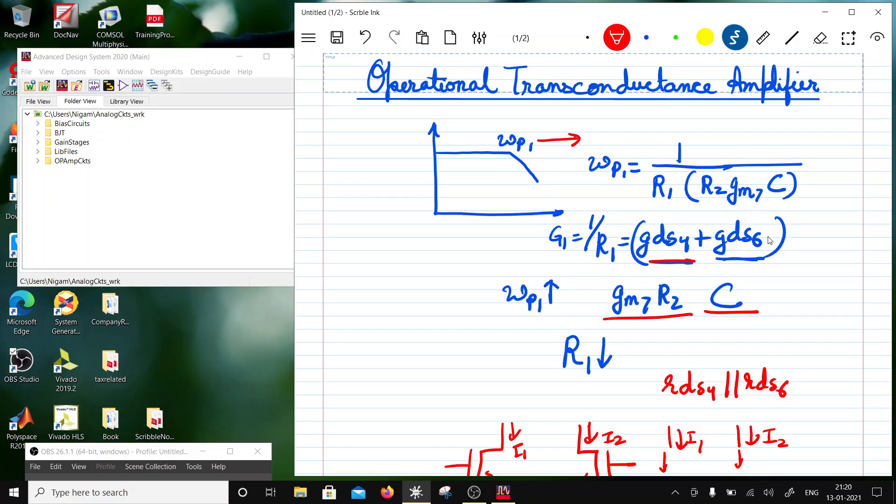
{"action": "scroll", "coordinate": [769, 240], "scroll_direction": "down", "scroll_amount": 5}
{"action": "scroll", "coordinate": [770, 240], "scroll_direction": "down", "scroll_amount": 8}
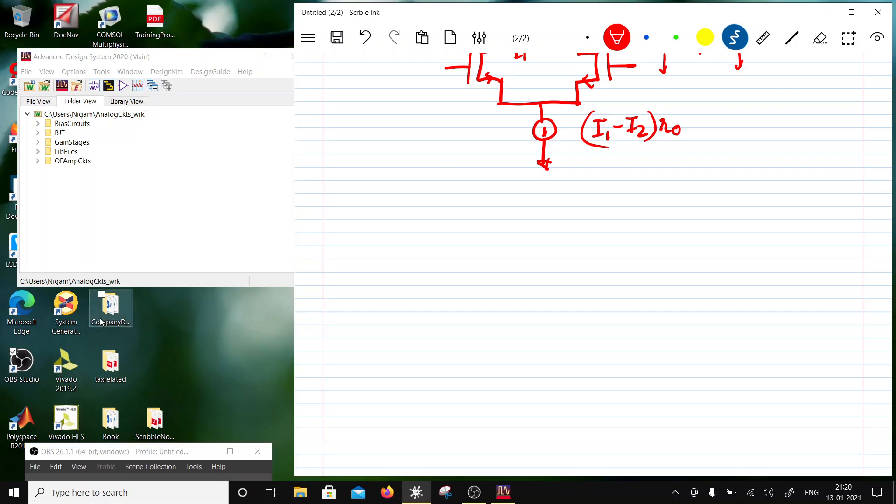
Switch to Advanced Design System and create a schematic cell named OTA1 in the OPAmpCkts folder, using library AnalogCkts_lib.
{"action": "right_click", "coordinate": [56, 164]}
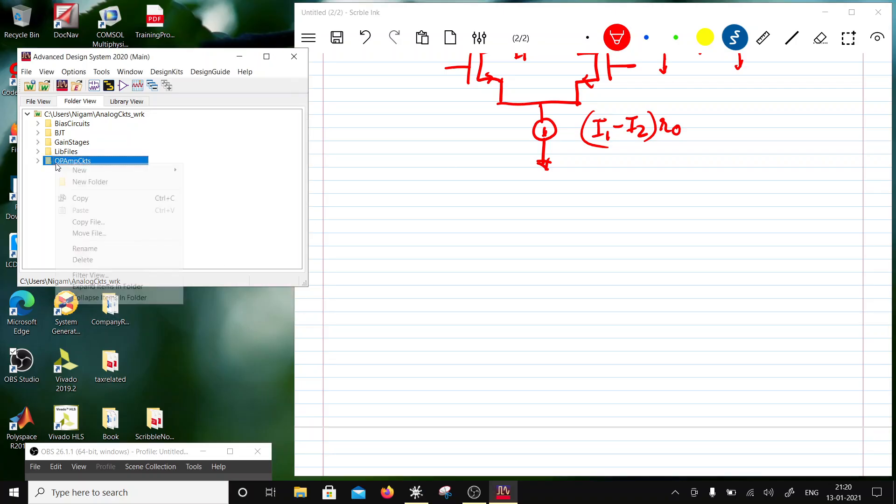
{"action": "mouse_move", "coordinate": [77, 170]}
{"action": "left_click", "coordinate": [38, 161]}
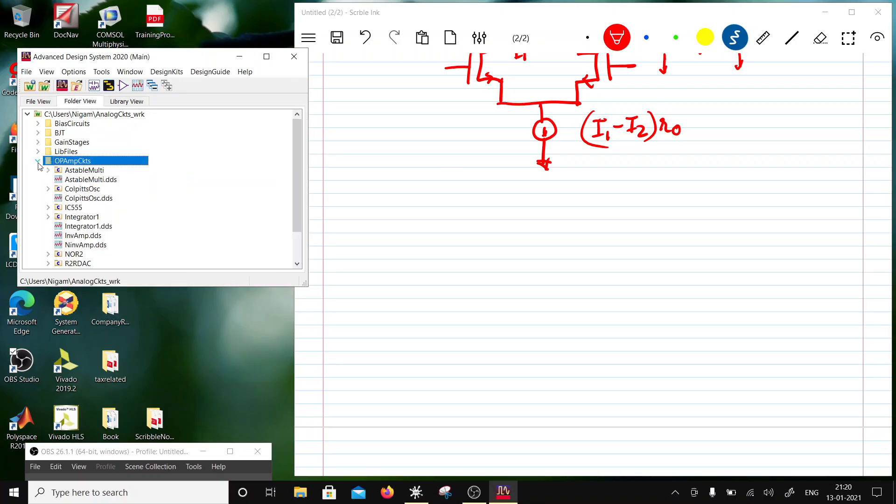
{"action": "left_click", "coordinate": [38, 161]}
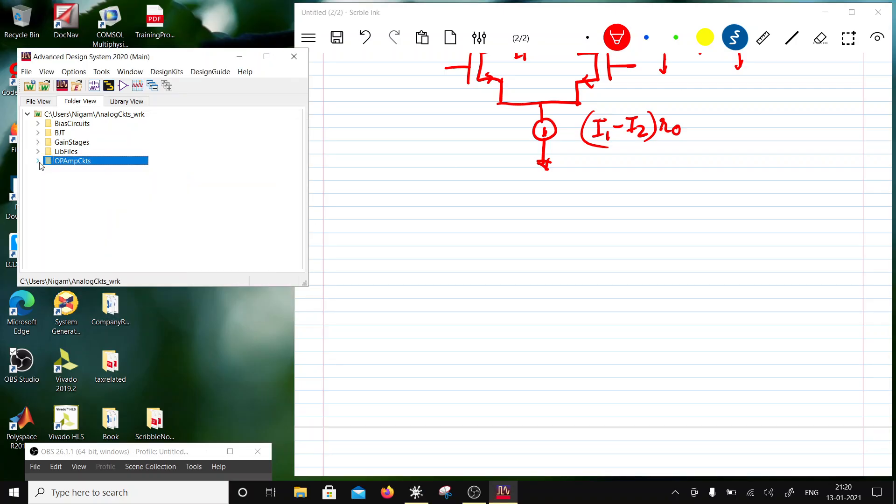
{"action": "right_click", "coordinate": [66, 163]}
{"action": "mouse_move", "coordinate": [103, 168]}
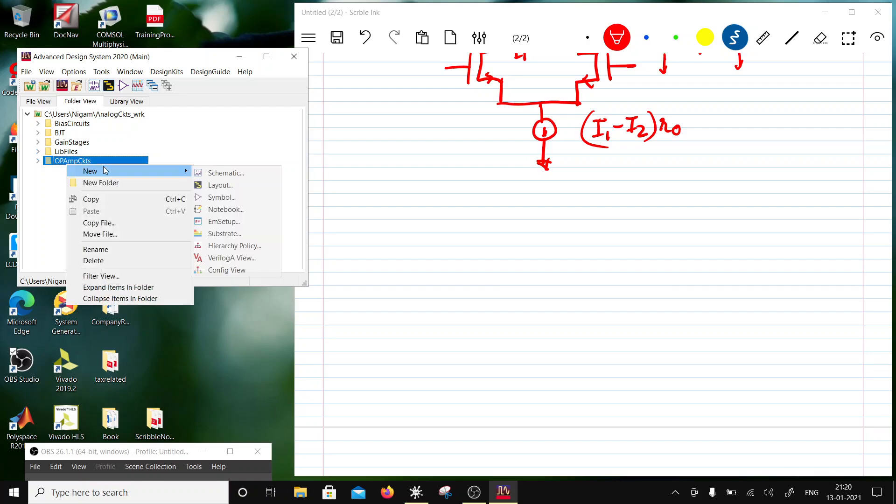
{"action": "left_click", "coordinate": [249, 174]}
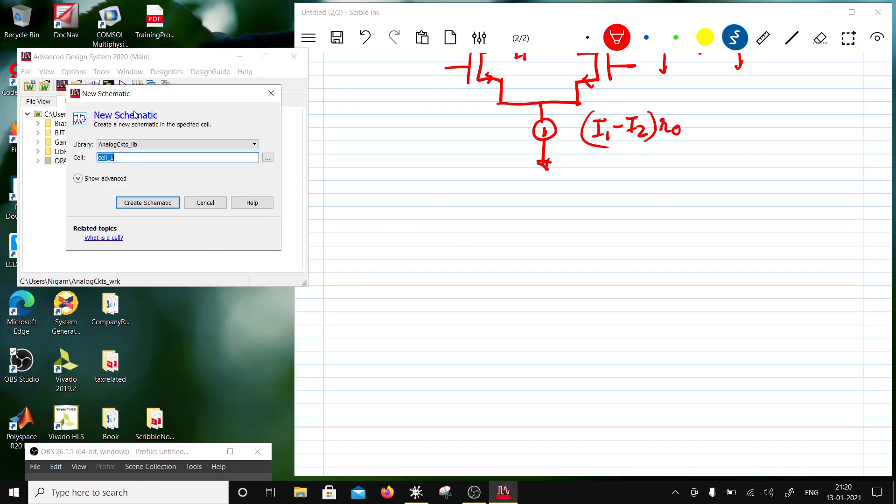
{"action": "mouse_move", "coordinate": [134, 96]}
{"action": "left_mouse_down"}
{"action": "mouse_move", "coordinate": [230, 97]}
{"action": "mouse_move", "coordinate": [440, 164]}
{"action": "left_mouse_up"}
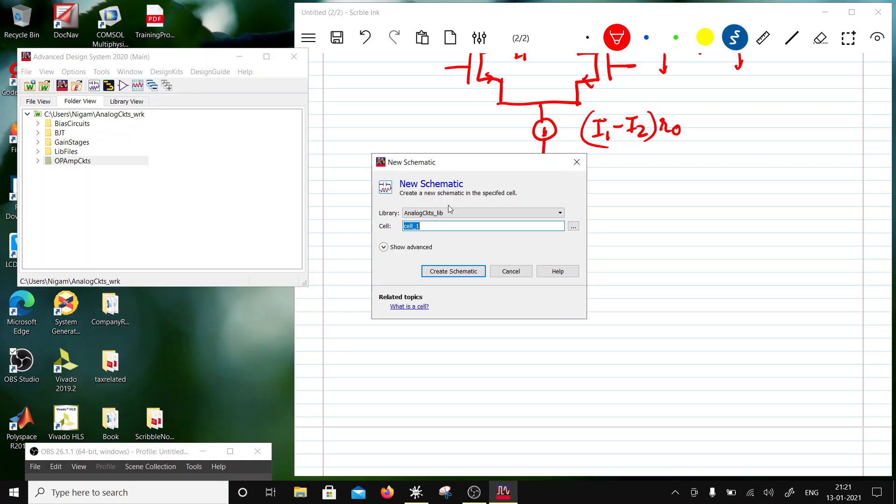
{"action": "type", "text": "OTA1"}
{"action": "left_click", "coordinate": [455, 271]}
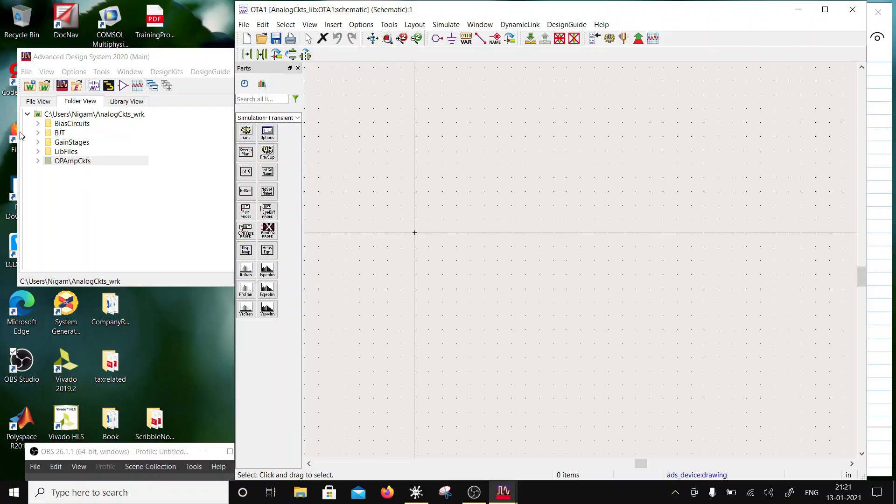
Open the schematic of the CascodeAmp cell from the GainStages folder.
{"action": "left_click", "coordinate": [38, 143]}
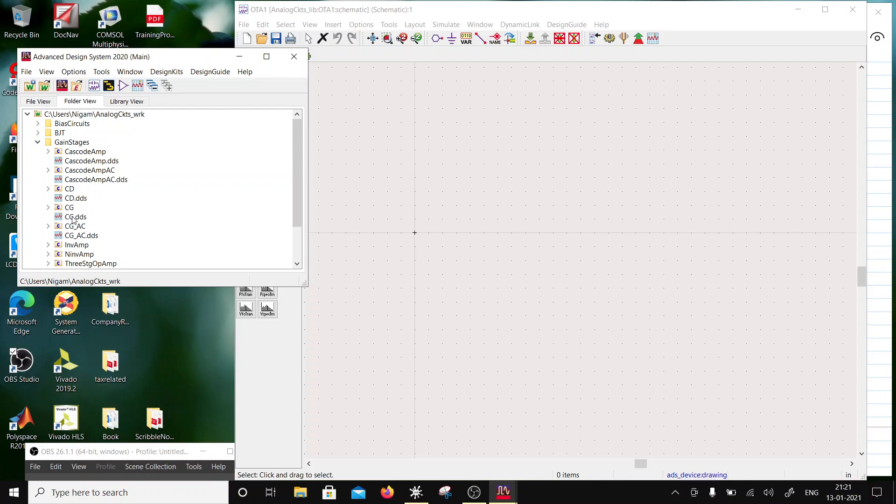
{"action": "left_click", "coordinate": [48, 151]}
{"action": "double_click", "coordinate": [77, 161]}
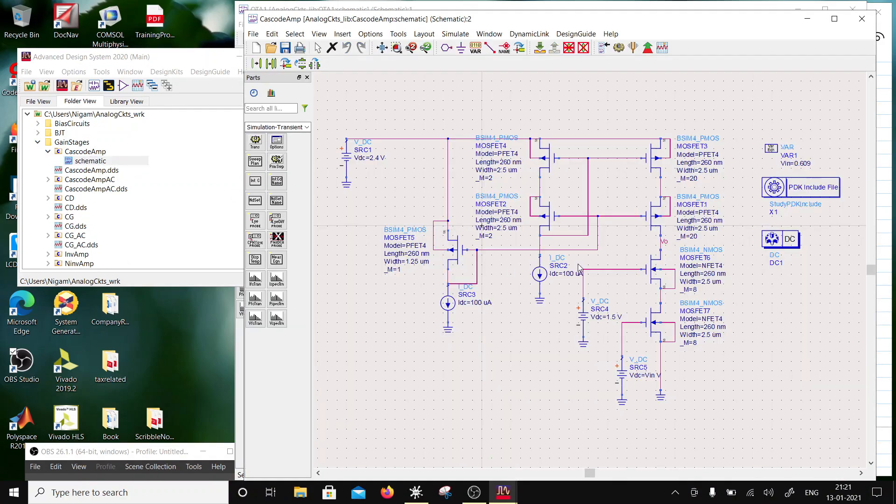
Copy the five PMOS transistors MOSFET1 to MOSFET5 from the CascodeAmp schematic and close that schematic.
{"action": "left_click", "coordinate": [457, 256]}
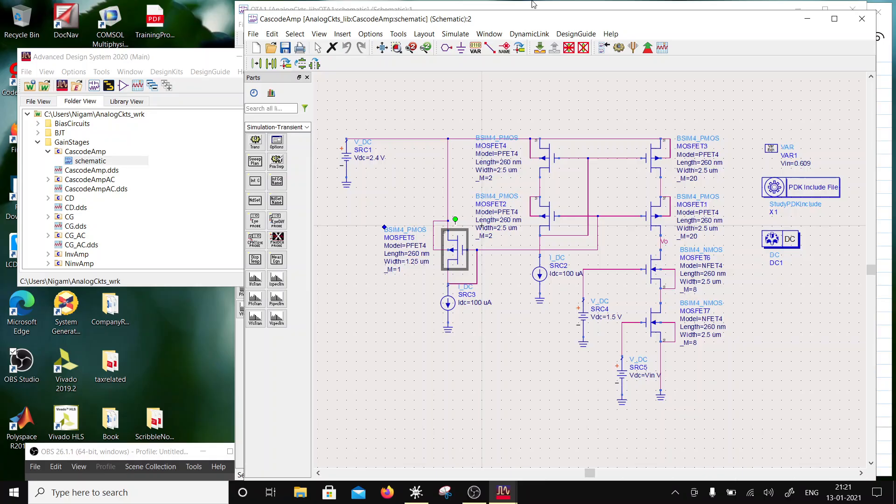
{"action": "left_click", "coordinate": [546, 164], "text": "ctrl"}
{"action": "left_click", "coordinate": [553, 216], "text": "ctrl"}
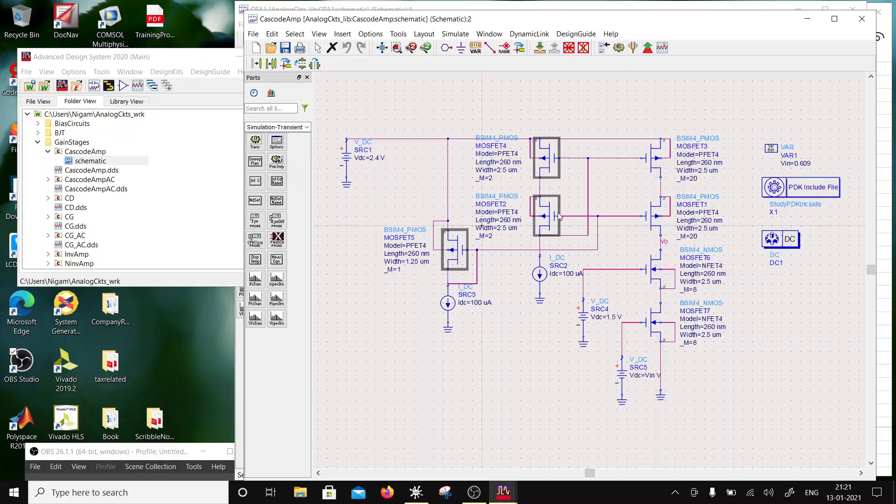
{"action": "left_click", "coordinate": [660, 168], "text": "ctrl"}
{"action": "left_click", "coordinate": [657, 220], "text": "ctrl"}
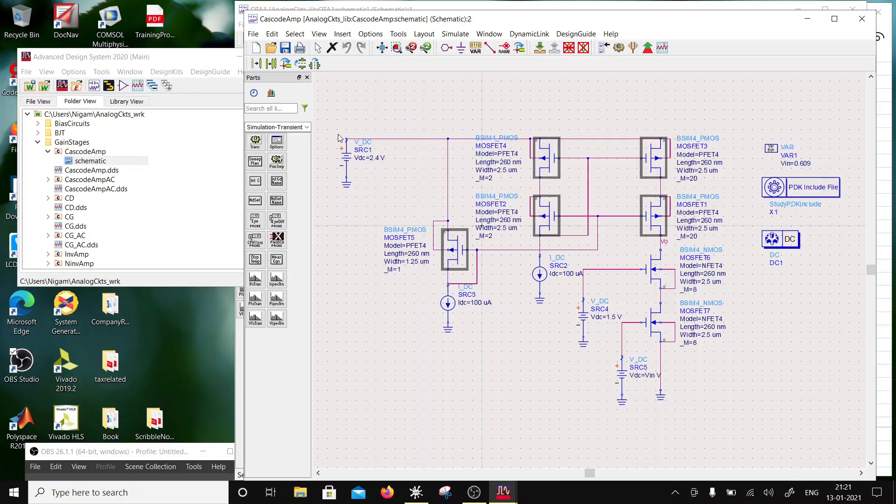
{"action": "right_click", "coordinate": [558, 223]}
{"action": "left_click", "coordinate": [583, 100]}
{"action": "left_click", "coordinate": [869, 26]}
Paste the five copied PMOS transistors once into the OTA1 schematic and clear the selection.
{"action": "right_click", "coordinate": [440, 176]}
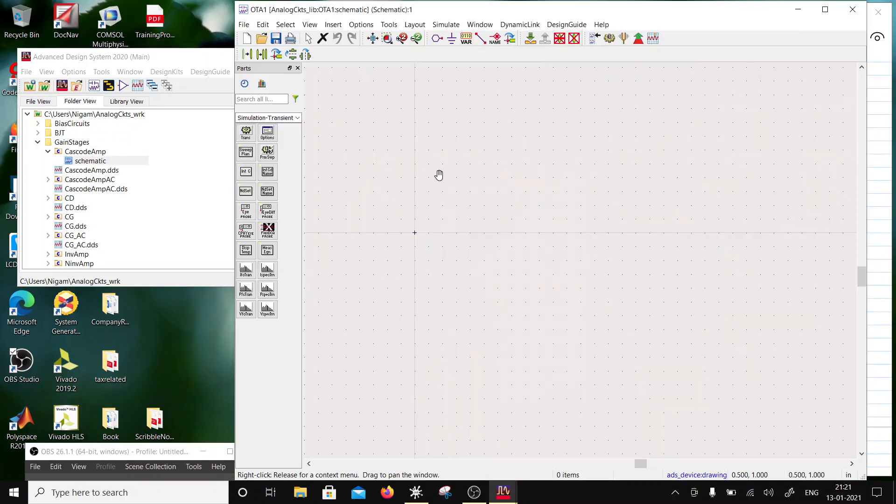
{"action": "left_click", "coordinate": [469, 238]}
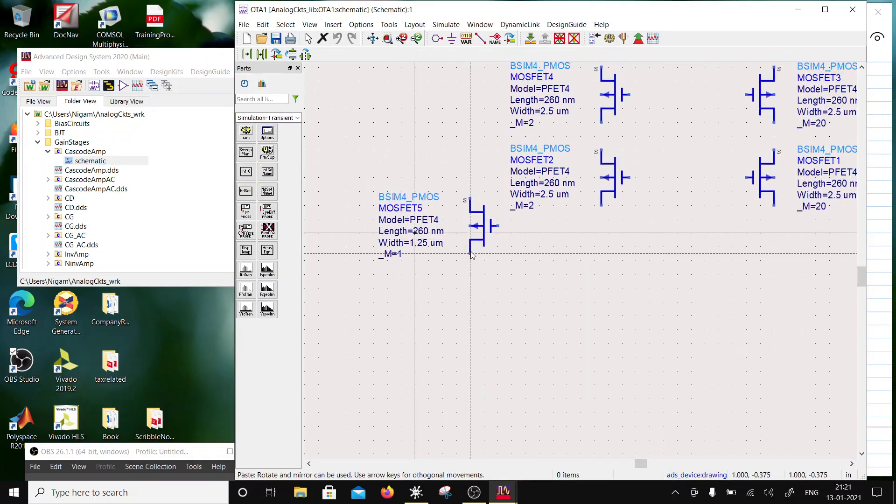
{"action": "scroll", "coordinate": [439, 318], "scroll_direction": "down", "scroll_amount": 5}
{"action": "left_click", "coordinate": [459, 243]}
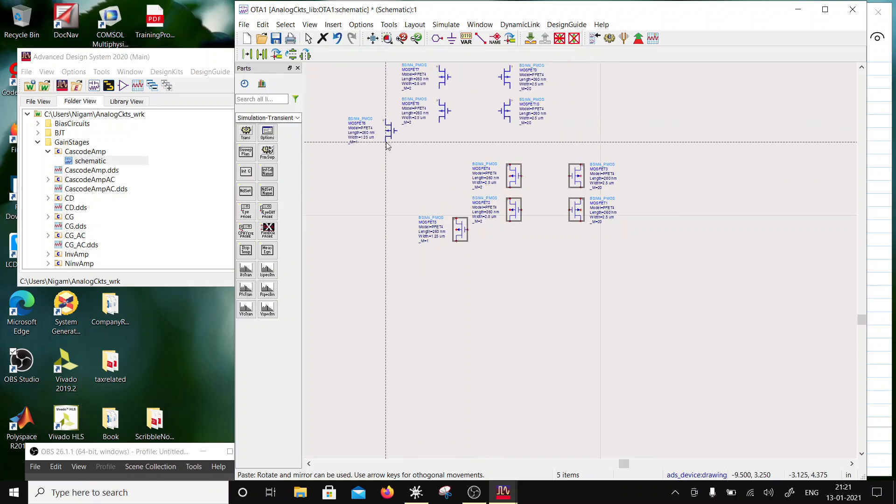
{"action": "key", "text": "Escape"}
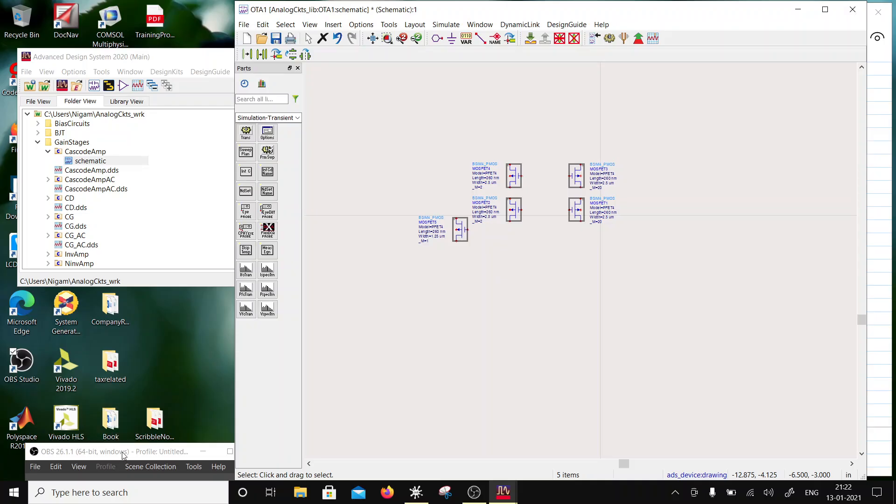
{"action": "left_click_drag", "start_coordinate": [124, 454], "coordinate": [81, 432]}
{"action": "left_click", "coordinate": [592, 276]}
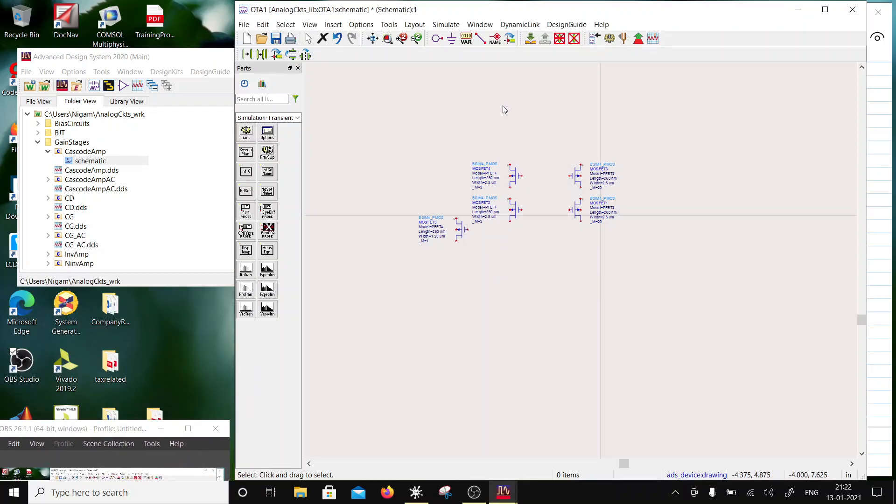
Wire MOSFET5's bulk to its source and connect that source to the sources of MOSFET4 and MOSFET3.
{"action": "left_click", "coordinate": [480, 38]}
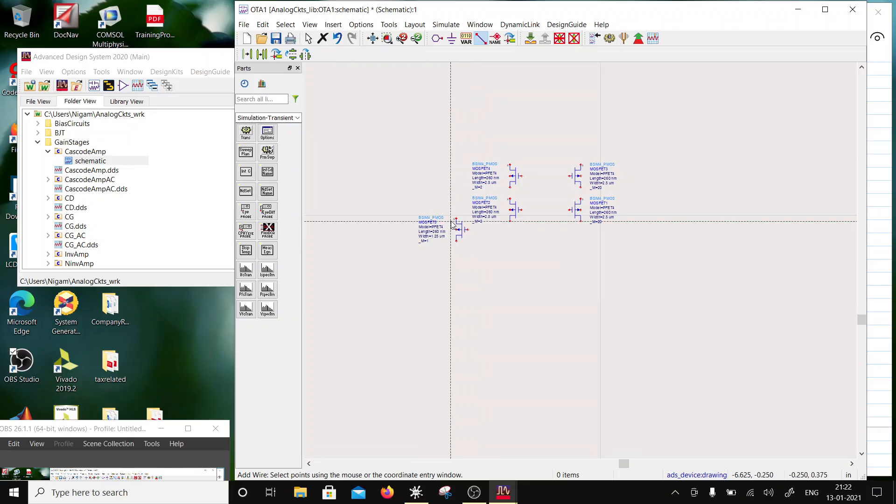
{"action": "left_click", "coordinate": [456, 218]}
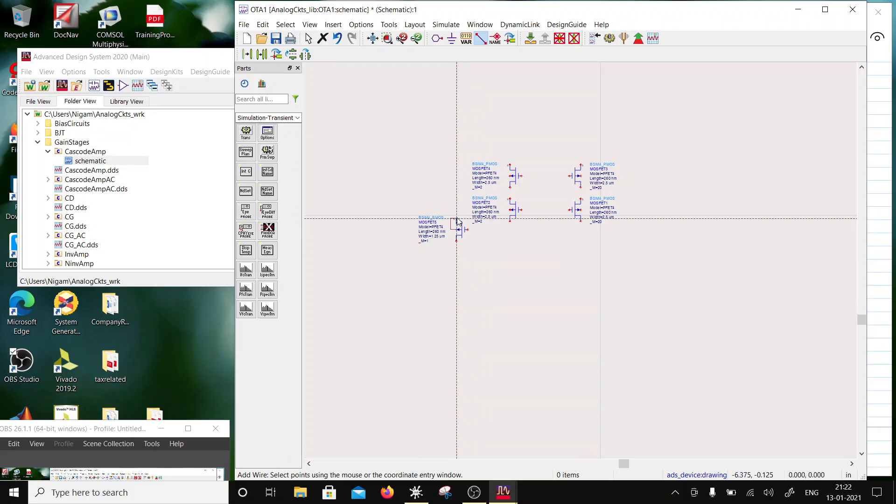
{"action": "left_click", "coordinate": [510, 164]}
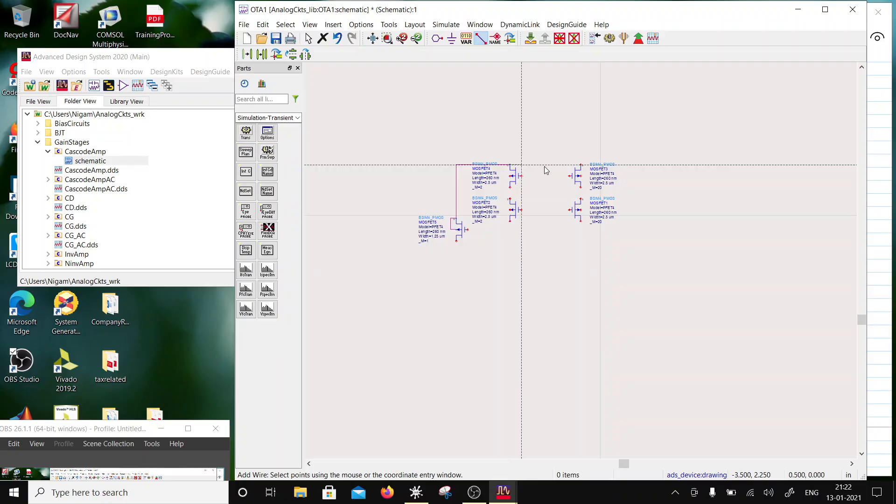
{"action": "left_click", "coordinate": [580, 164]}
Wire the gates of MOSFET3 and MOSFET4 together and the gates of MOSFET1 and MOSFET2 together.
{"action": "left_click", "coordinate": [569, 177]}
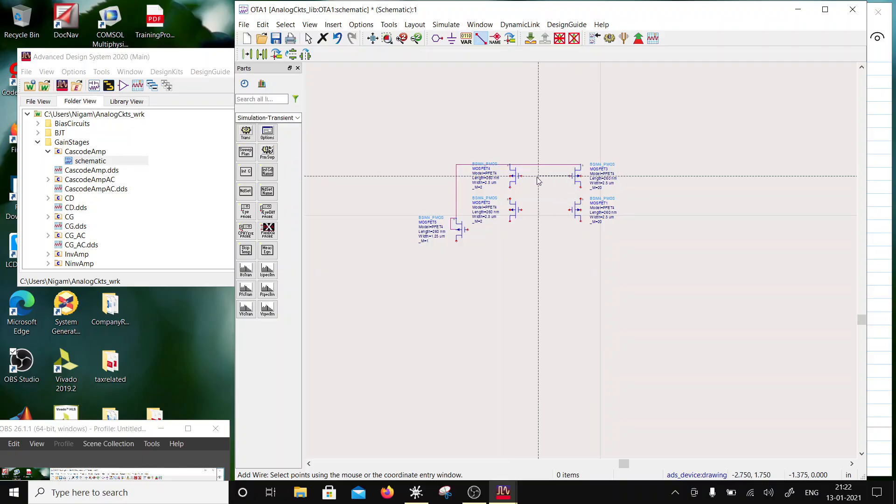
{"action": "left_click", "coordinate": [521, 176]}
{"action": "left_click", "coordinate": [569, 213]}
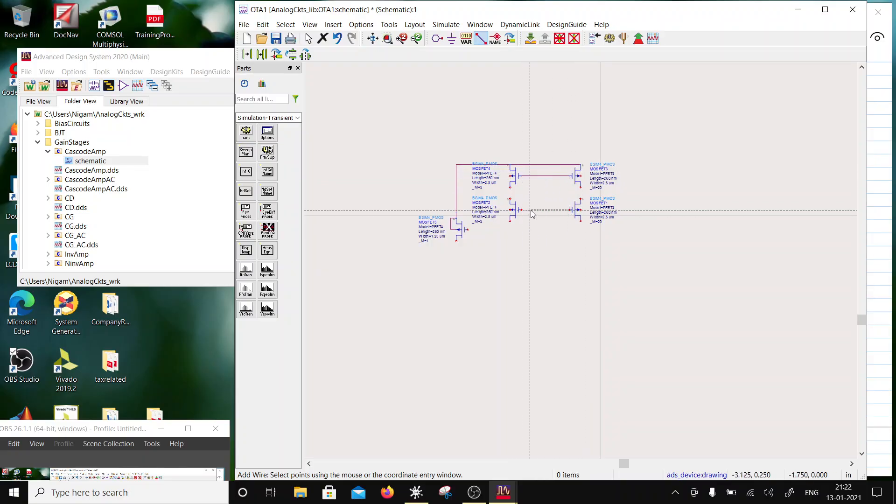
{"action": "left_click", "coordinate": [512, 210]}
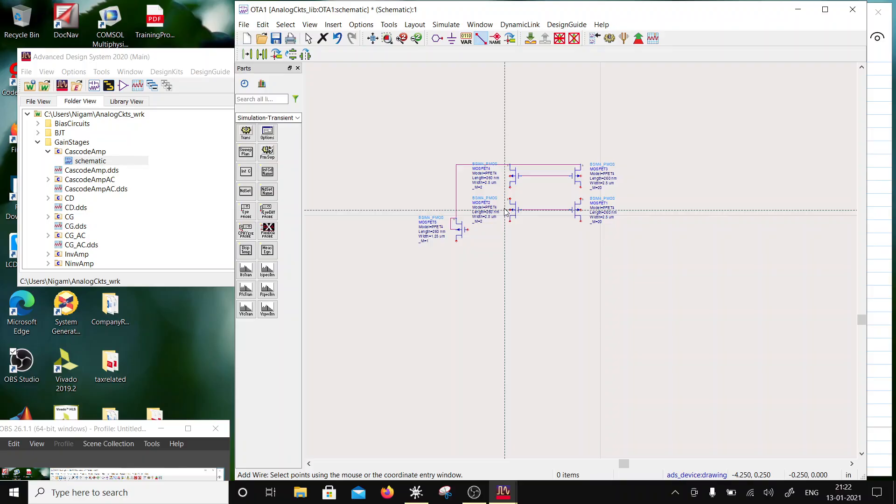
Wire the drains of MOSFET4 and MOSFET3 to the sources of MOSFET2 and MOSFET1, and tie all four bulks to their own sources.
{"action": "left_click", "coordinate": [510, 188]}
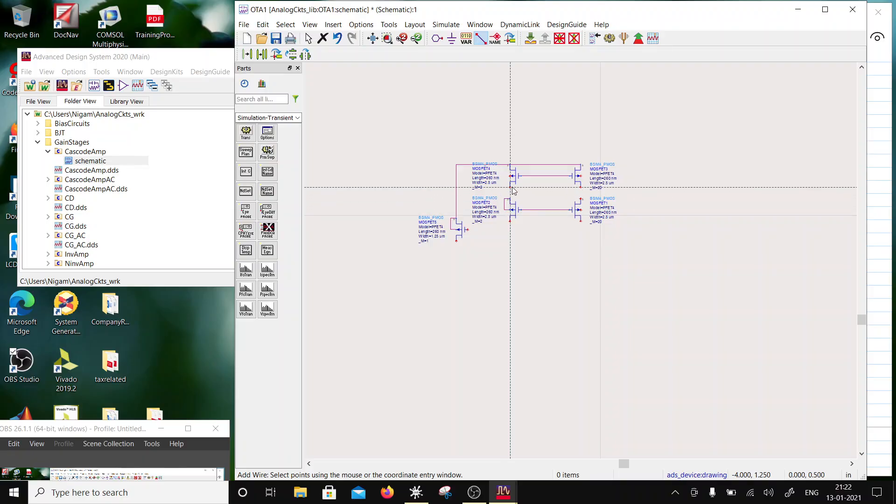
{"action": "left_click", "coordinate": [580, 201]}
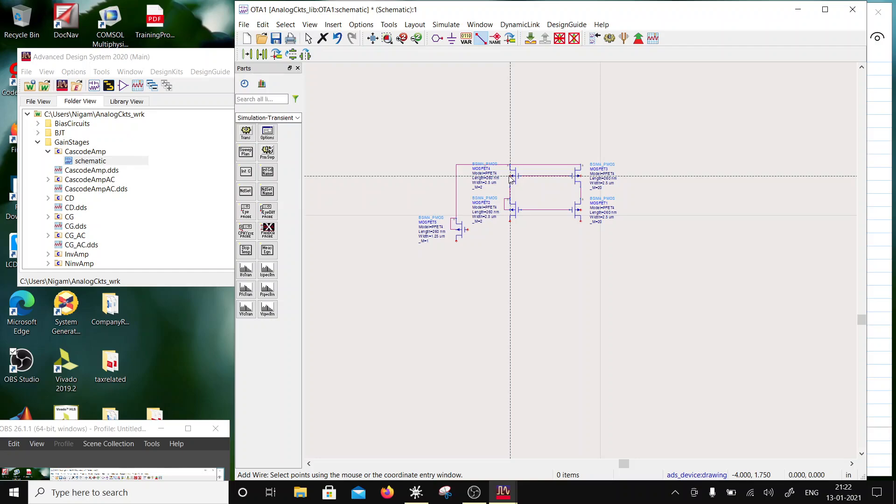
{"action": "left_click", "coordinate": [512, 178]}
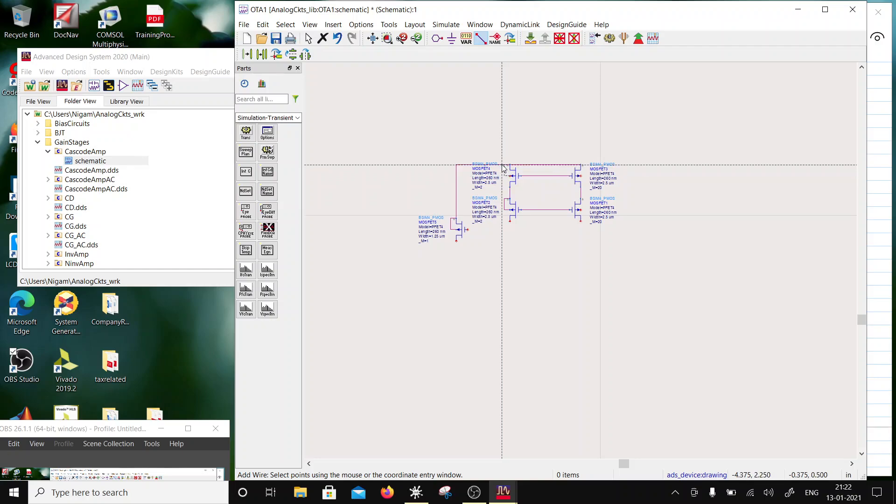
{"action": "left_click", "coordinate": [580, 179]}
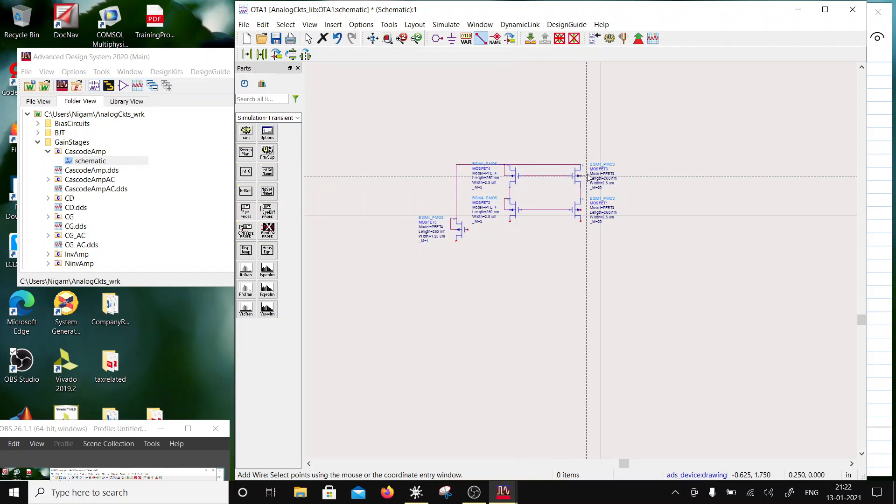
{"action": "left_click", "coordinate": [581, 210]}
{"action": "left_click", "coordinate": [586, 198]}
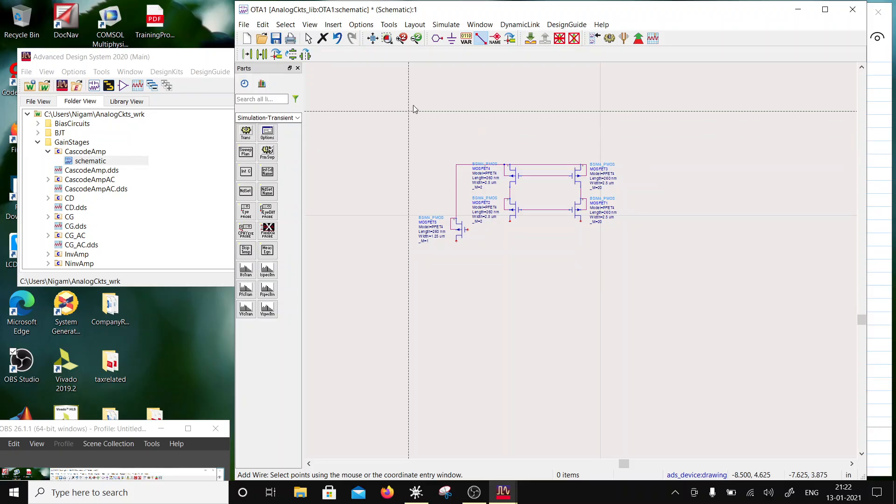
Set the multiplier _M of MOSFET4 and MOSFET2 to 20.
{"action": "left_click", "coordinate": [437, 37]}
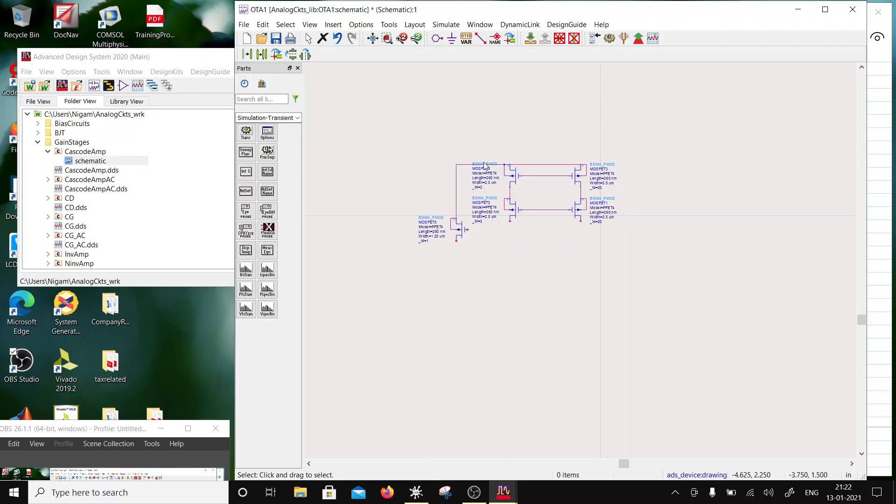
{"action": "left_click", "coordinate": [501, 195]}
{"action": "left_click", "coordinate": [590, 225]}
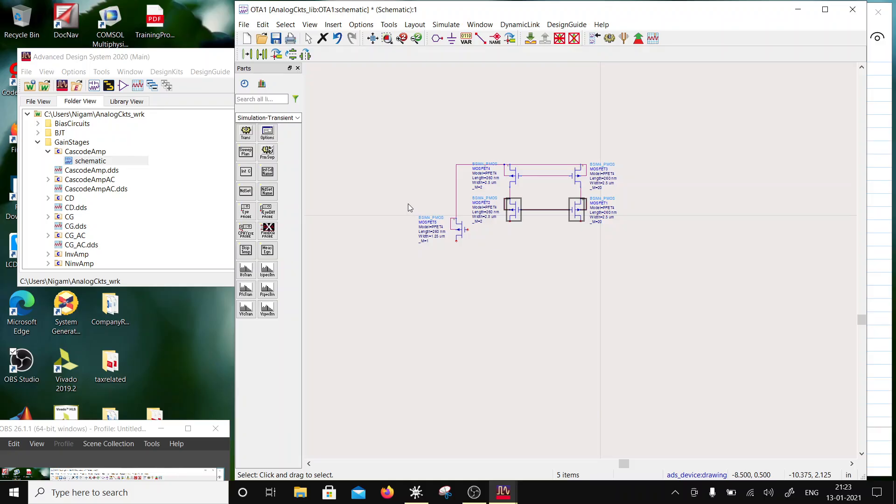
{"action": "double_click", "coordinate": [484, 187]}
{"action": "left_click", "coordinate": [486, 188]}
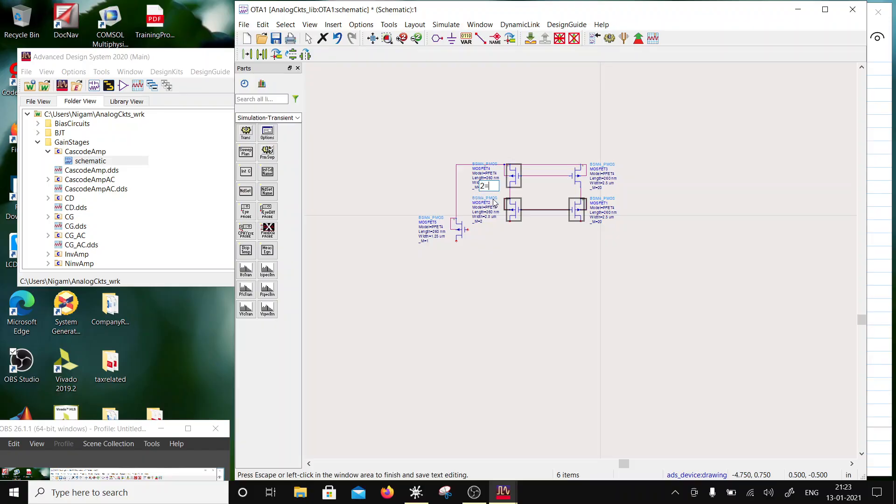
{"action": "type", "text": "0"}
{"action": "left_click", "coordinate": [483, 235]}
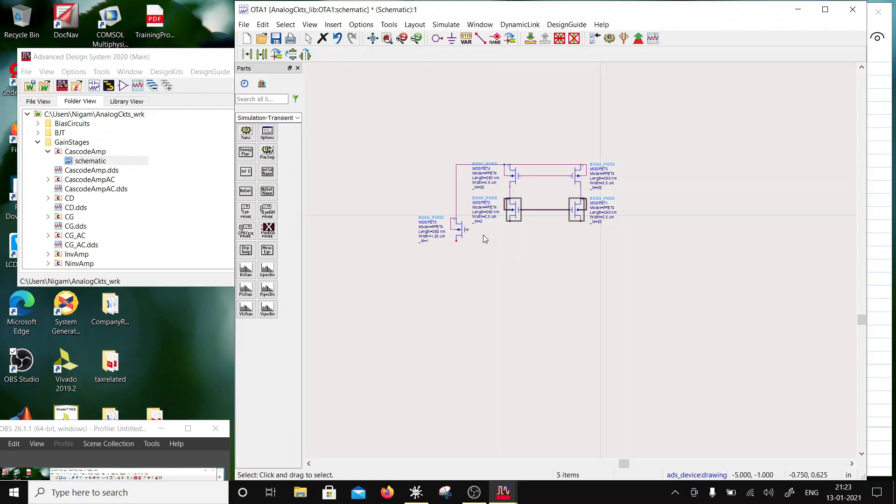
{"action": "double_click", "coordinate": [482, 220]}
{"action": "left_click", "coordinate": [485, 221]}
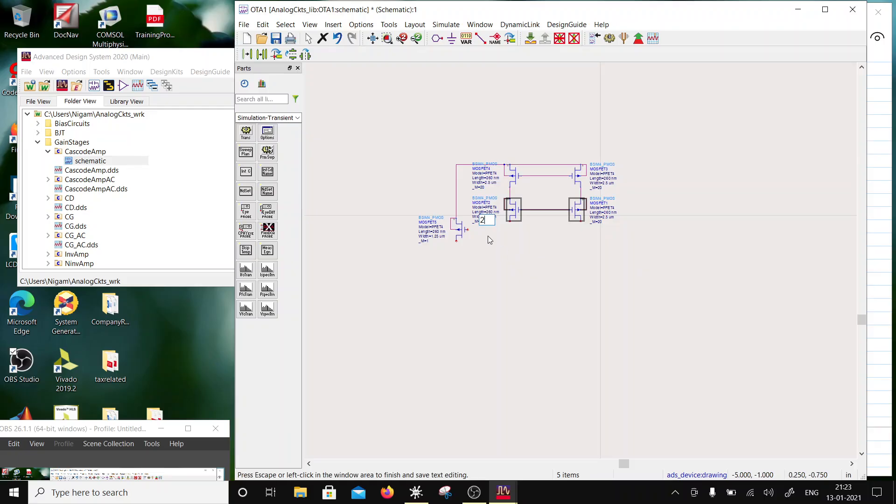
{"action": "type", "text": "0"}
{"action": "left_click", "coordinate": [487, 236]}
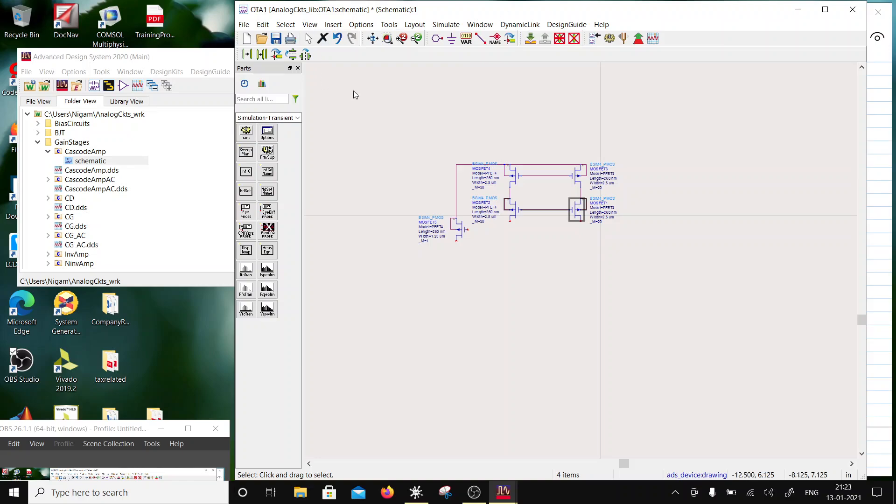
Undo the multiplier changes on MOSFET2 and MOSFET4 and clear the selection.
{"action": "left_click", "coordinate": [337, 39]}
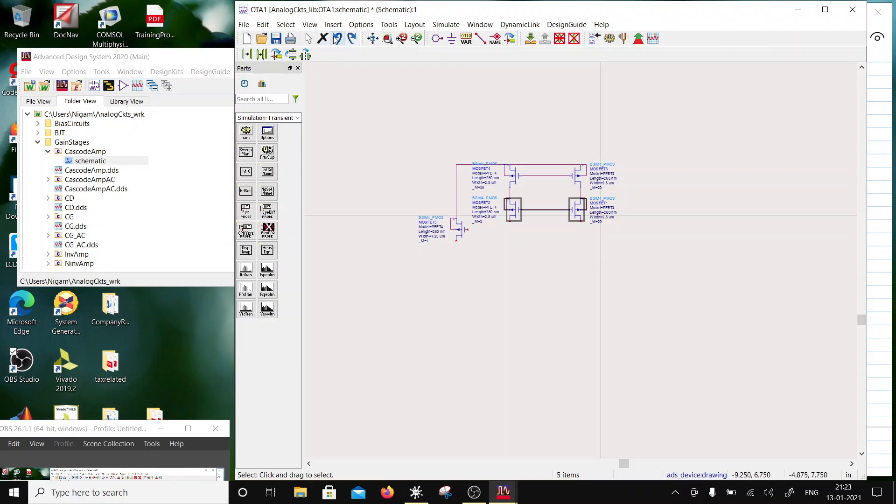
{"action": "left_click", "coordinate": [336, 38]}
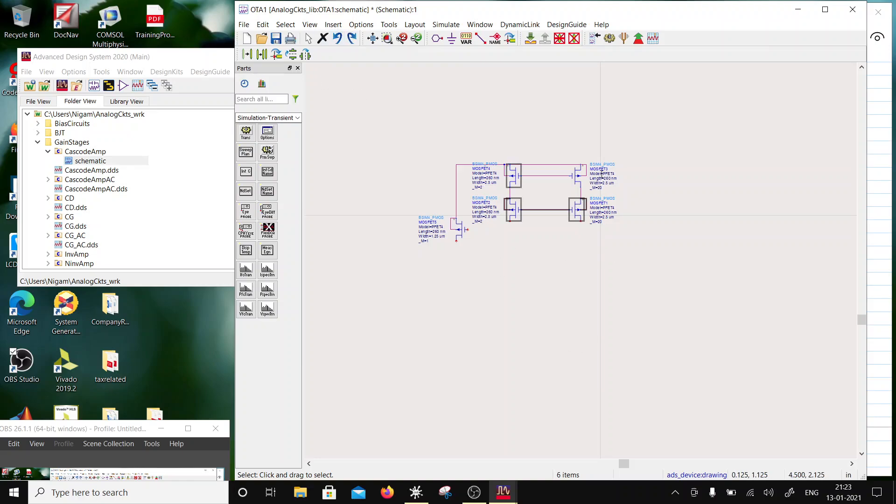
{"action": "left_click", "coordinate": [597, 228]}
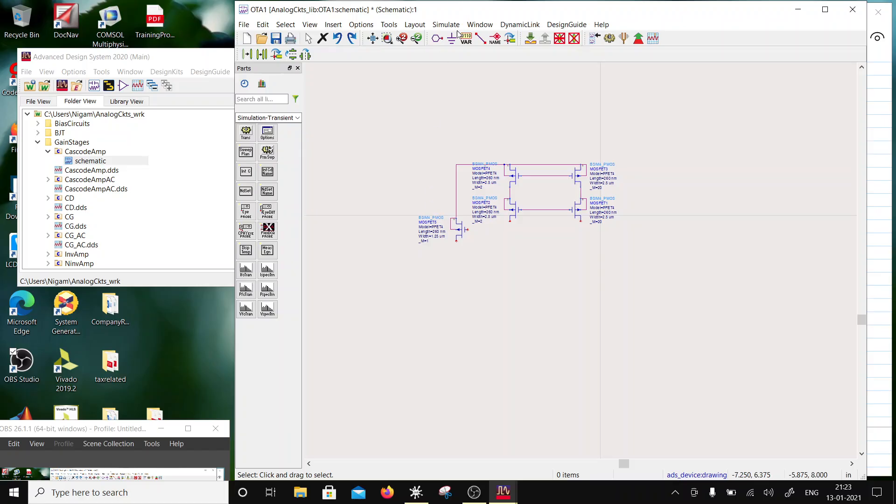
Wire MOSFET5's gate to the shared MOSFET2–MOSFET1 gate line, and the MOSFET4–MOSFET3 gate line to MOSFET2's drain.
{"action": "left_click", "coordinate": [480, 38]}
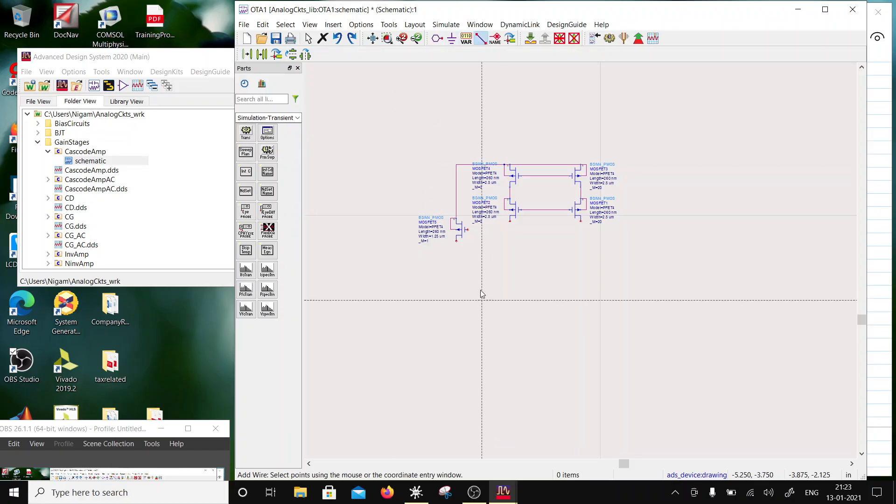
{"action": "left_click", "coordinate": [465, 229]}
{"action": "left_click", "coordinate": [538, 210]}
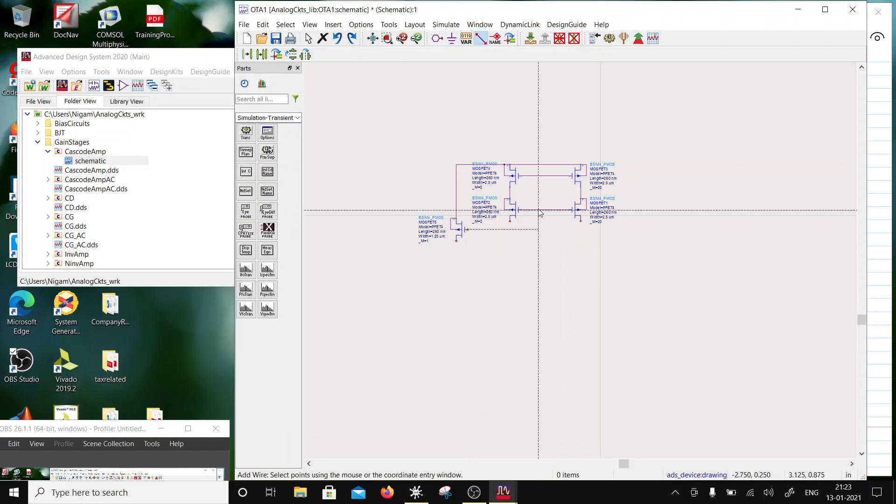
{"action": "left_click", "coordinate": [527, 175]}
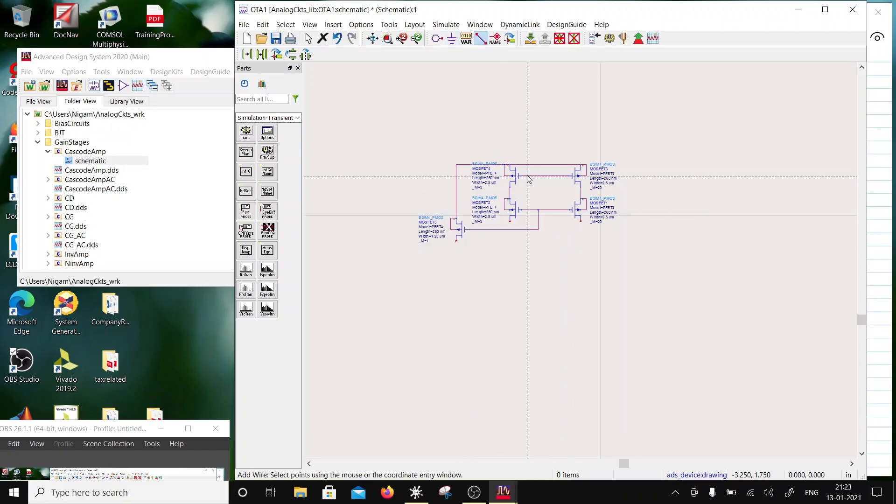
{"action": "left_click", "coordinate": [511, 241]}
{"action": "left_click", "coordinate": [510, 229]}
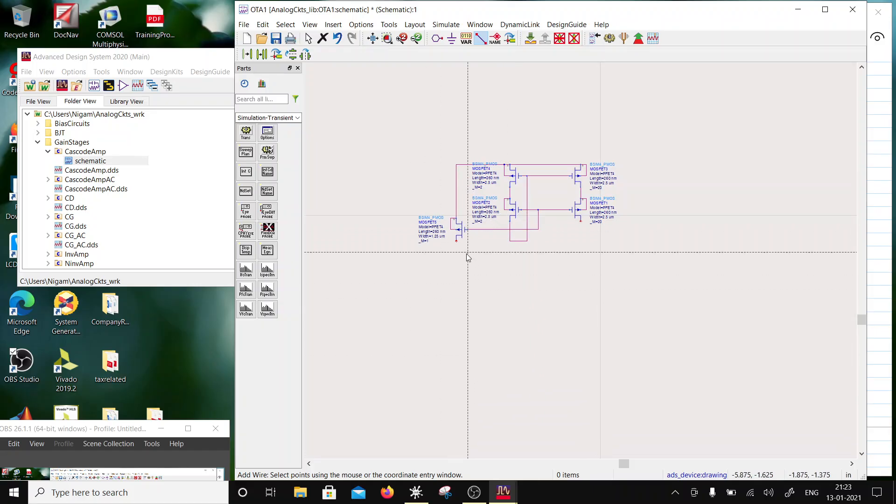
{"action": "key", "text": "Escape"}
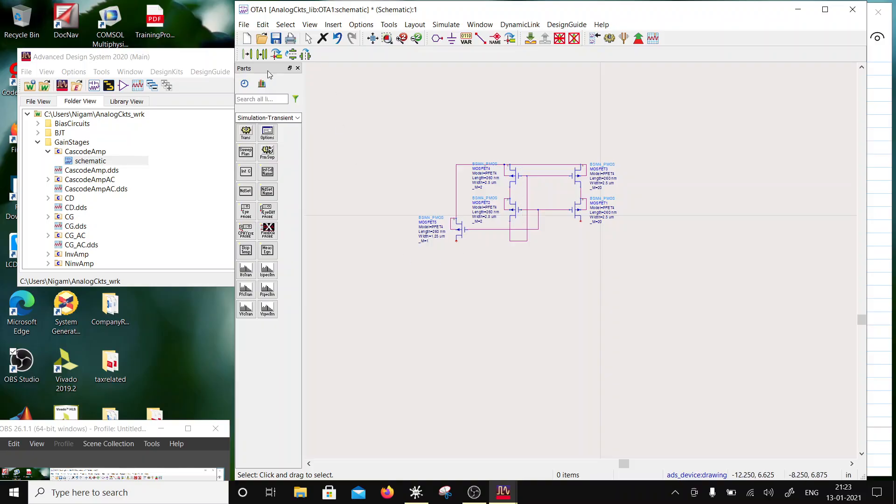
Place two I_DC current sources from the Sources-Freq Domain palette, one below MOSFET5 and one below MOSFET2.
{"action": "left_click", "coordinate": [290, 117]}
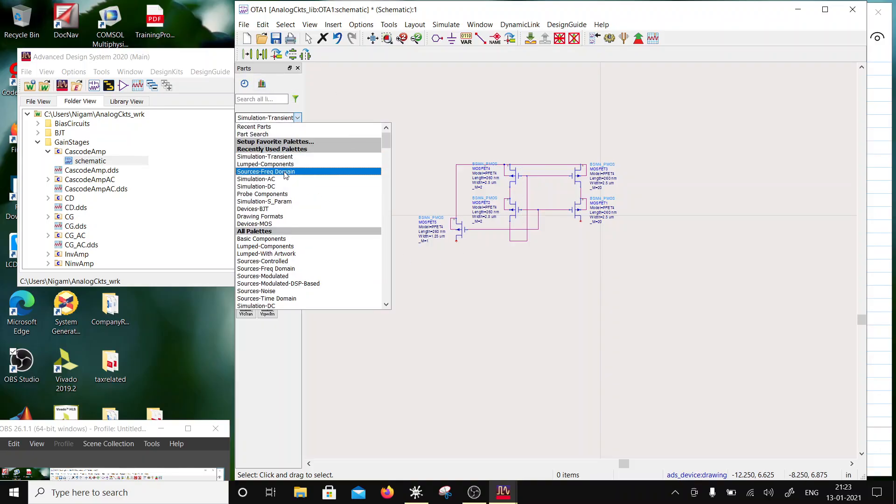
{"action": "left_click", "coordinate": [286, 171]}
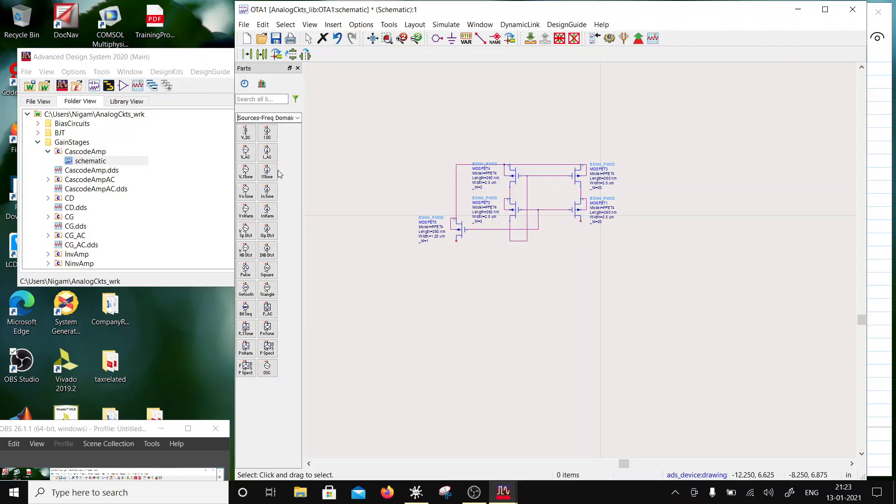
{"action": "left_click", "coordinate": [267, 133]}
{"action": "left_click", "coordinate": [456, 254]}
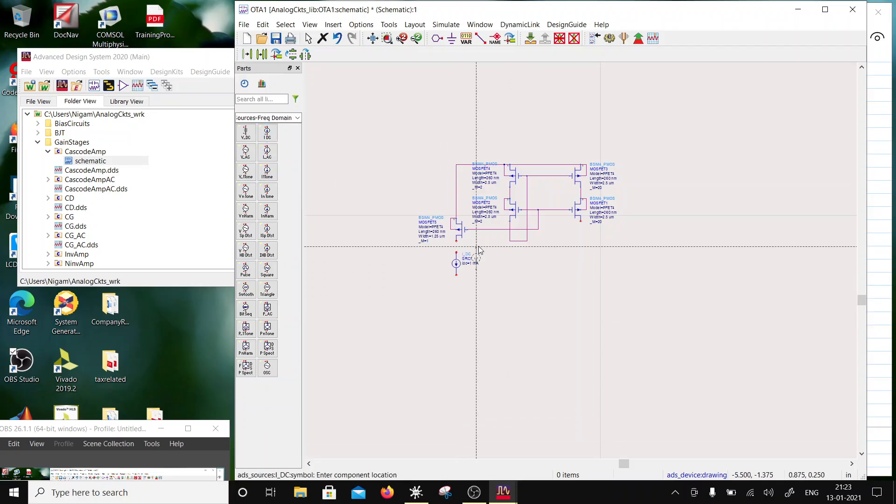
{"action": "left_click", "coordinate": [510, 253]}
{"action": "key", "text": "Escape"}
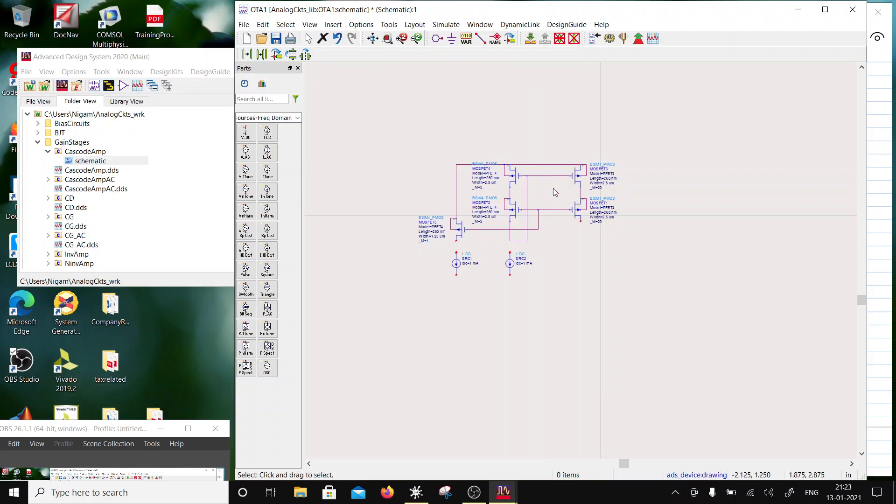
Set the current Idc of source SRC1 below MOSFET5 to 20 uA.
{"action": "scroll", "coordinate": [501, 187], "scroll_direction": "up", "scroll_amount": 2}
{"action": "double_click", "coordinate": [422, 371]}
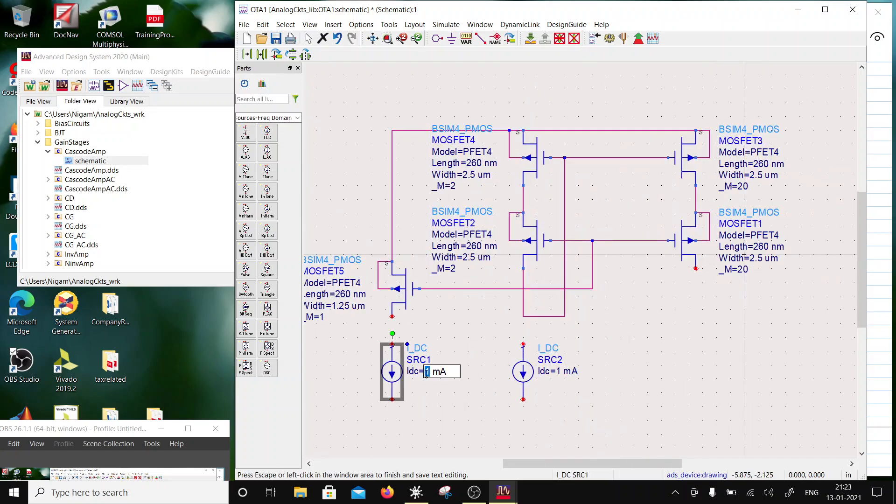
{"action": "type", "text": "2"}
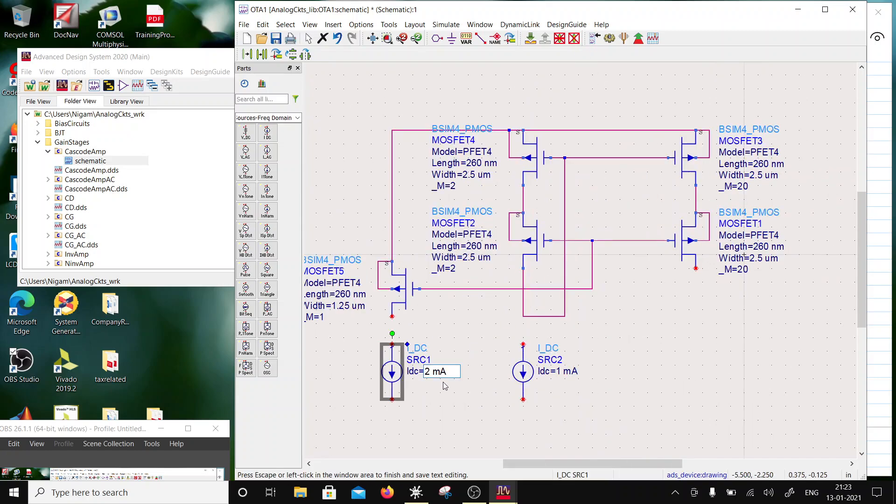
{"action": "type", "text": "0"}
{"action": "key", "text": "BackSpace"}
{"action": "type", "text": "u"}
Set the current Idc of source SRC2 below MOSFET2 to 20 uA.
{"action": "left_click", "coordinate": [559, 371]}
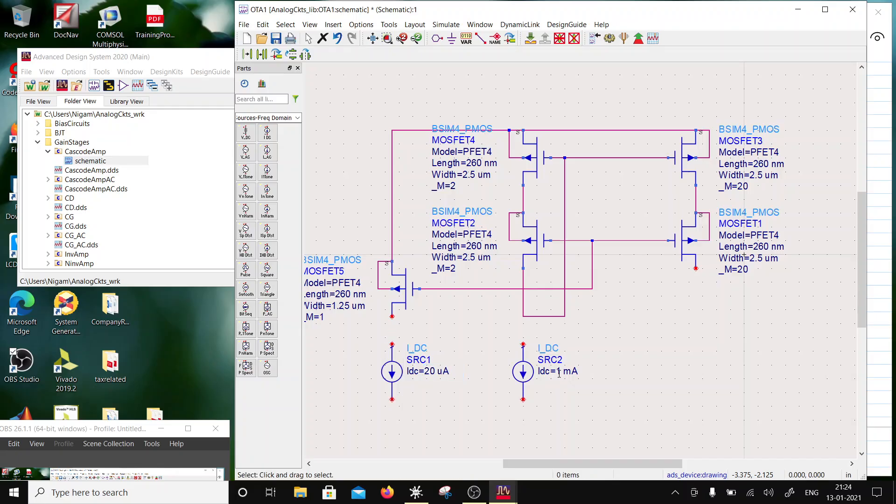
{"action": "left_click", "coordinate": [559, 371]}
{"action": "type", "text": "2"}
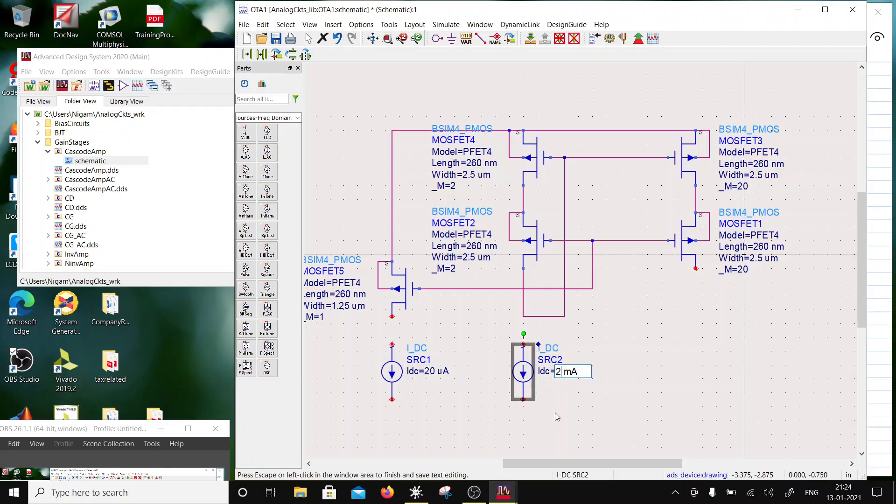
{"action": "type", "text": "0"}
{"action": "key", "text": "BackSpace"}
{"action": "type", "text": "u"}
{"action": "left_click", "coordinate": [609, 351]}
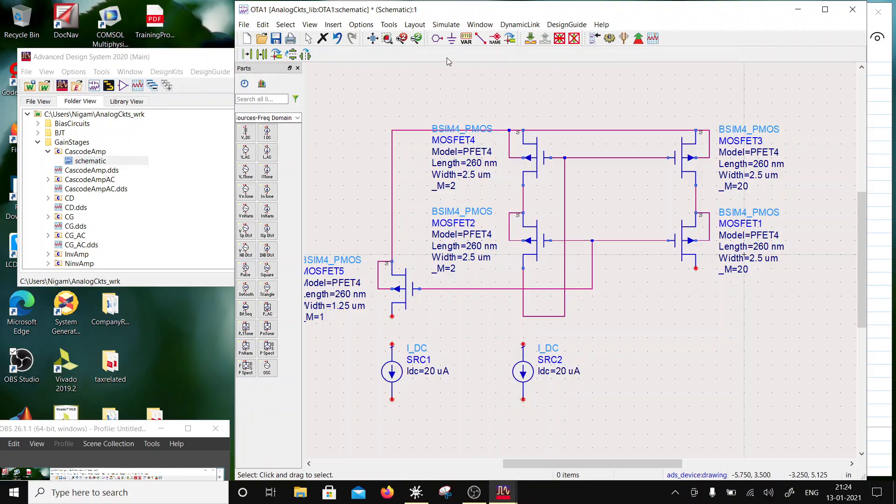
Wire MOSFET5's drain to the top of source SRC1 and MOSFET2's drain node to the top of source SRC2.
{"action": "left_click", "coordinate": [480, 38]}
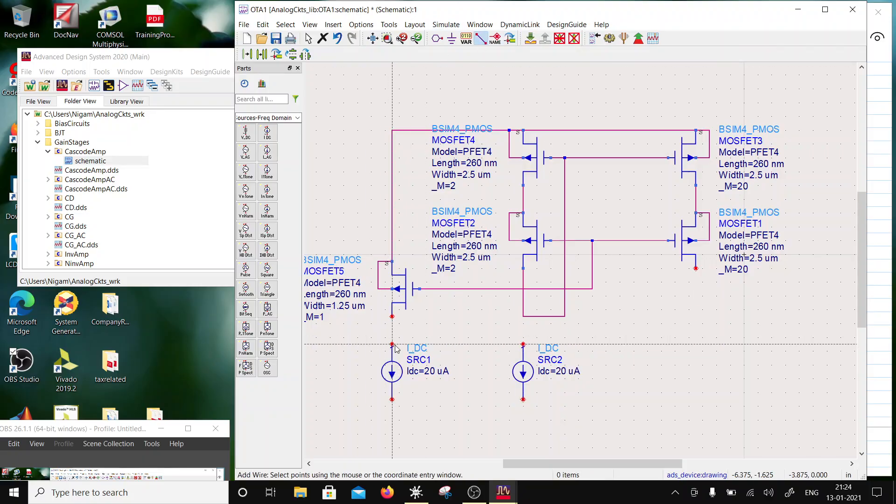
{"action": "left_click", "coordinate": [392, 316]}
{"action": "left_click", "coordinate": [392, 345]}
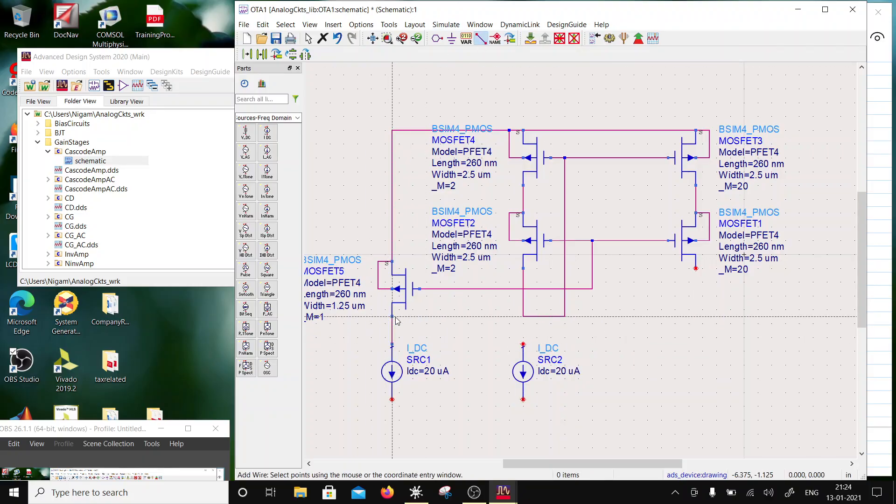
{"action": "left_click", "coordinate": [522, 344]}
{"action": "left_click", "coordinate": [523, 316]}
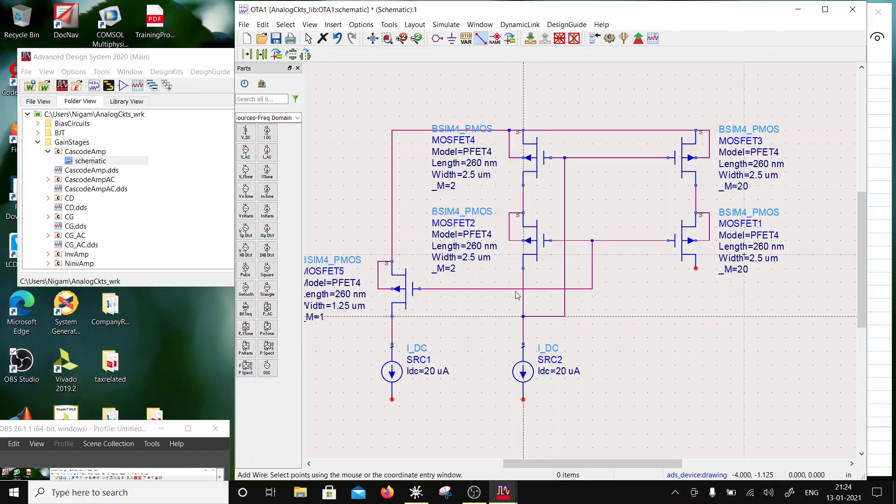
Attach a ground symbol to the bottom terminal of each current source, SRC1 and SRC2.
{"action": "left_click", "coordinate": [451, 38]}
{"action": "left_click", "coordinate": [392, 400]}
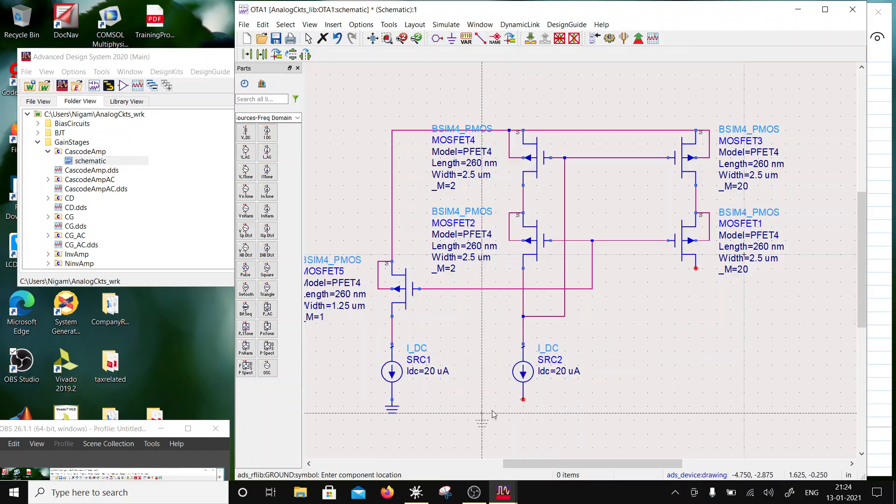
{"action": "left_click", "coordinate": [523, 400]}
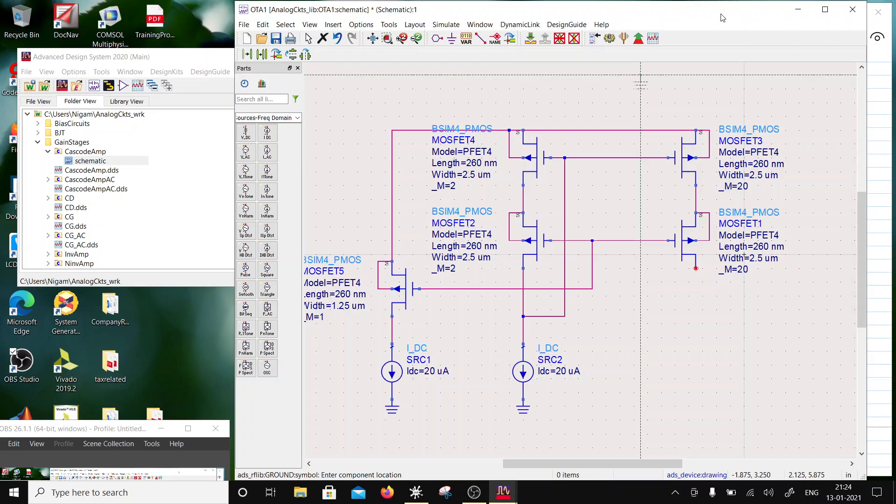
{"action": "key", "text": "Escape"}
Move MOSFET3 and MOSFET1 together horizontally away from MOSFET4 and MOSFET2 to make room for another transistor between them, keeping the wires attached.
{"action": "scroll", "coordinate": [607, 261], "scroll_direction": "down", "scroll_amount": 3}
{"action": "scroll", "coordinate": [588, 282], "scroll_direction": "up", "scroll_amount": 2}
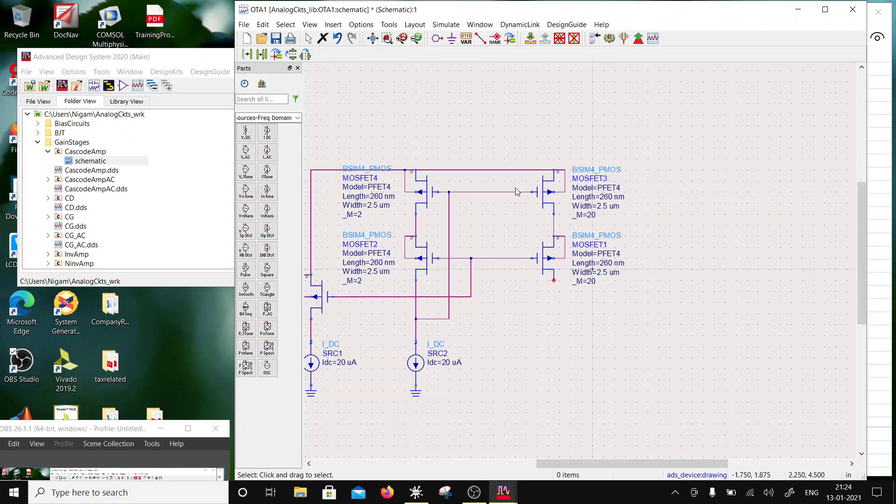
{"action": "left_click_drag", "start_coordinate": [516, 151], "coordinate": [601, 228]}
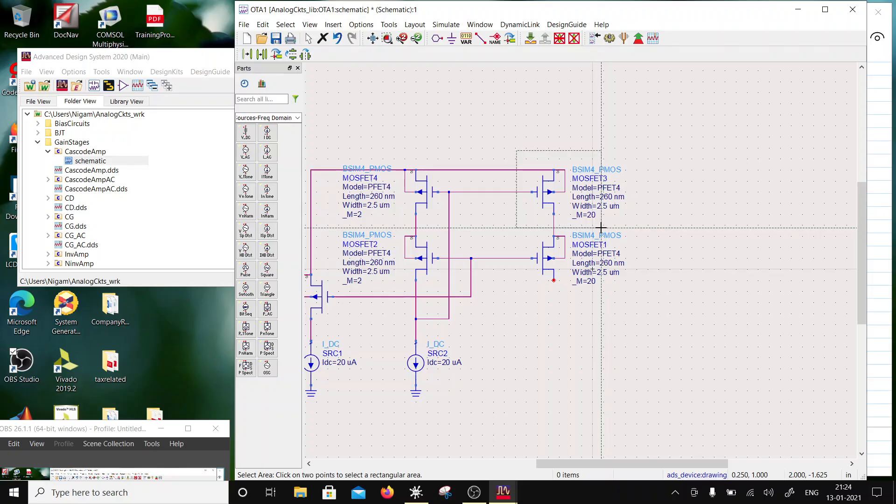
{"action": "left_click_drag", "start_coordinate": [601, 227], "coordinate": [601, 227]}
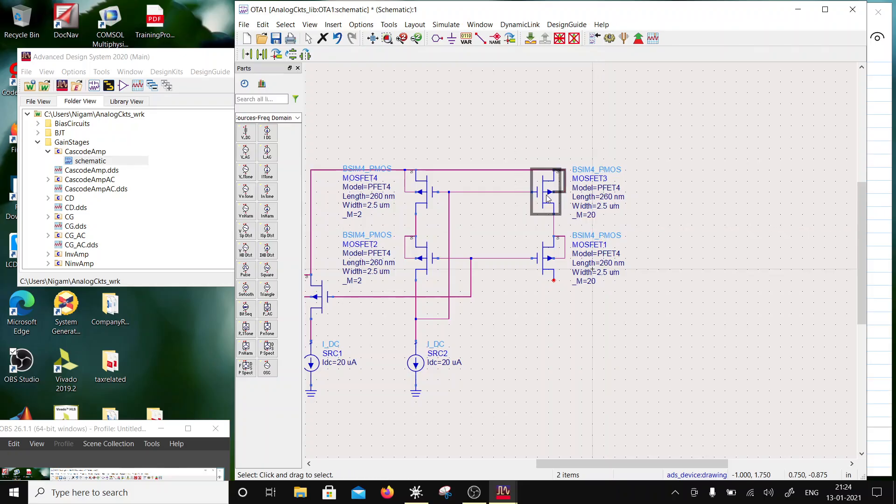
{"action": "left_click", "coordinate": [549, 259], "text": "ctrl"}
{"action": "left_click_drag", "start_coordinate": [554, 204], "coordinate": [670, 203]}
{"action": "left_click", "coordinate": [667, 344]}
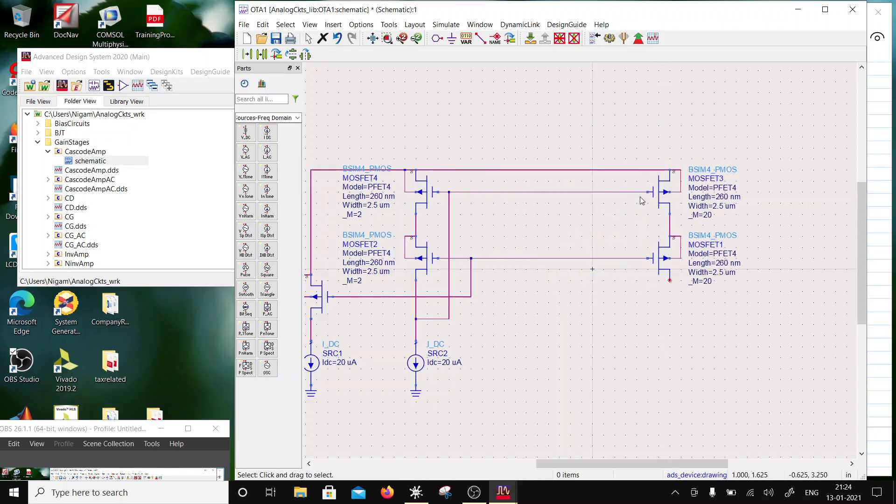
Copy MOSFET3, mirror the copy about the Y axis, and set it down in the empty area beside source SRC2.
{"action": "left_click", "coordinate": [661, 202]}
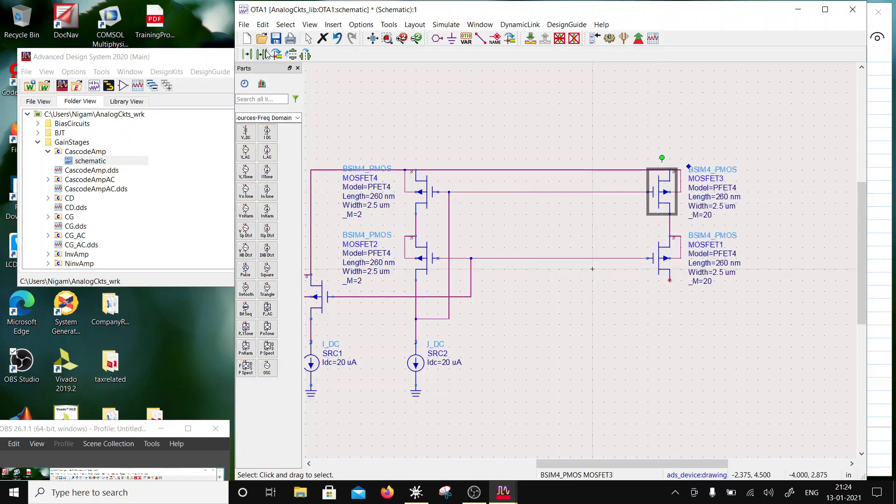
{"action": "left_click", "coordinate": [263, 54]}
{"action": "left_click", "coordinate": [650, 201]}
{"action": "left_click", "coordinate": [518, 112]}
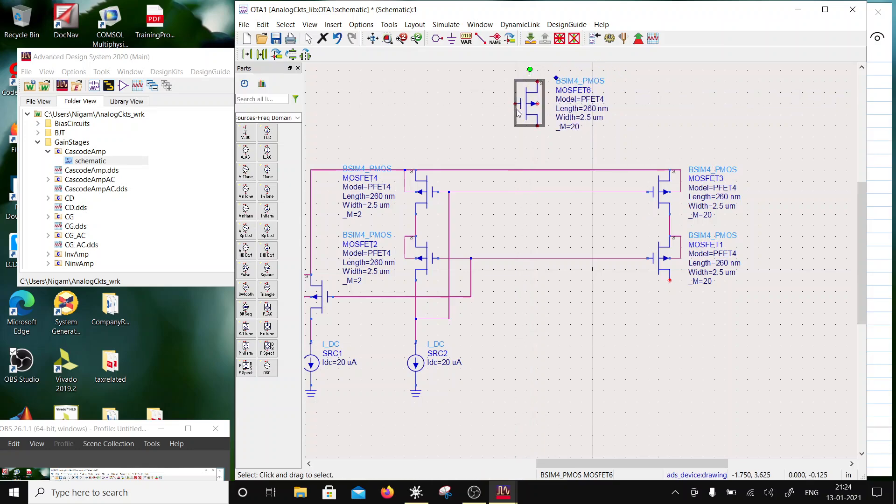
{"action": "left_click", "coordinate": [291, 54]}
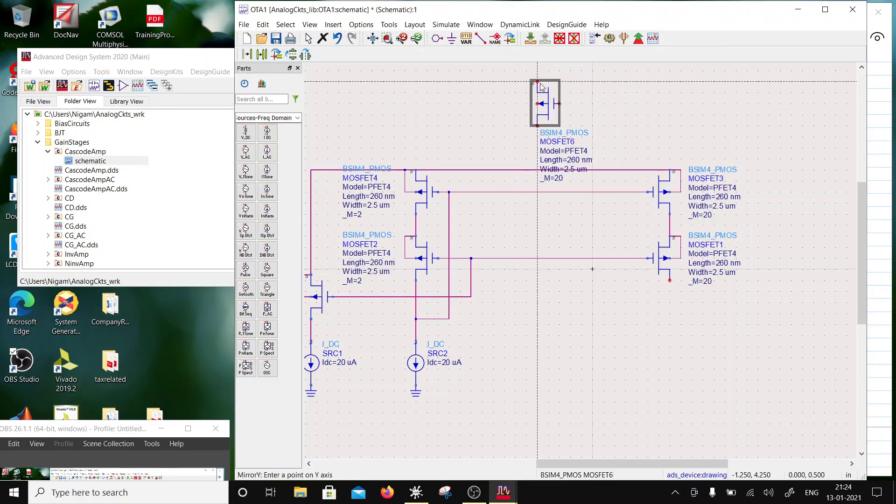
{"action": "key", "text": "Escape"}
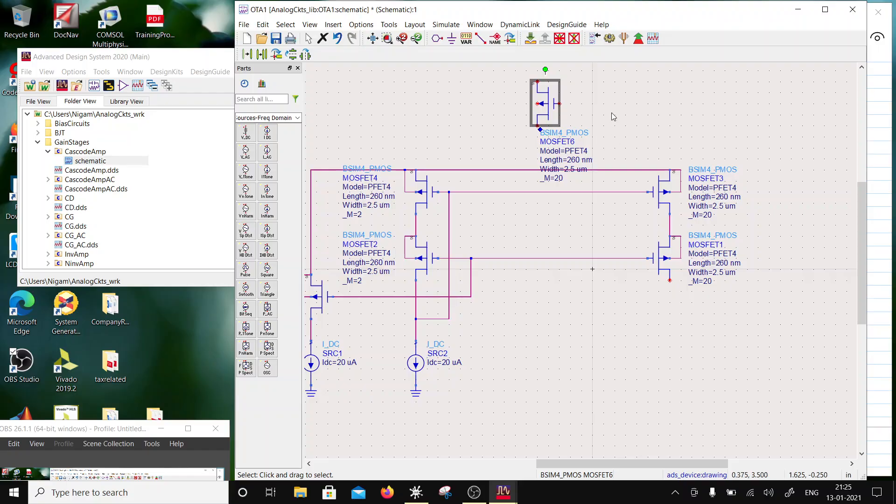
{"action": "left_click_drag", "start_coordinate": [545, 105], "coordinate": [535, 348]}
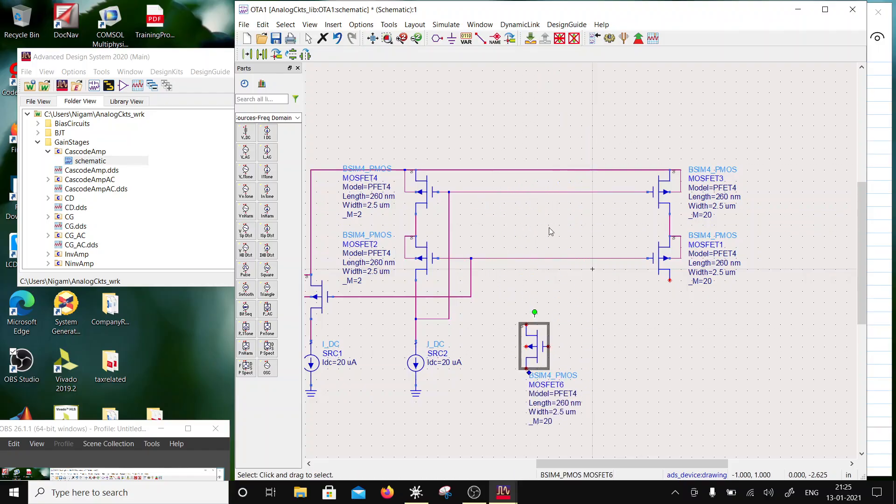
Delete the gate wire running to MOSFET3 and place MOSFET6 on the supply line between MOSFET4 and MOSFET3.
{"action": "left_click", "coordinate": [549, 191]}
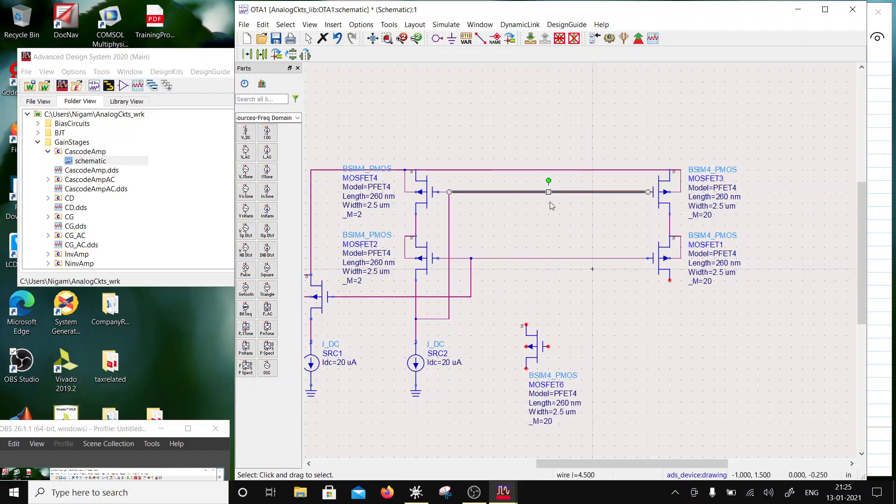
{"action": "key", "text": "Delete"}
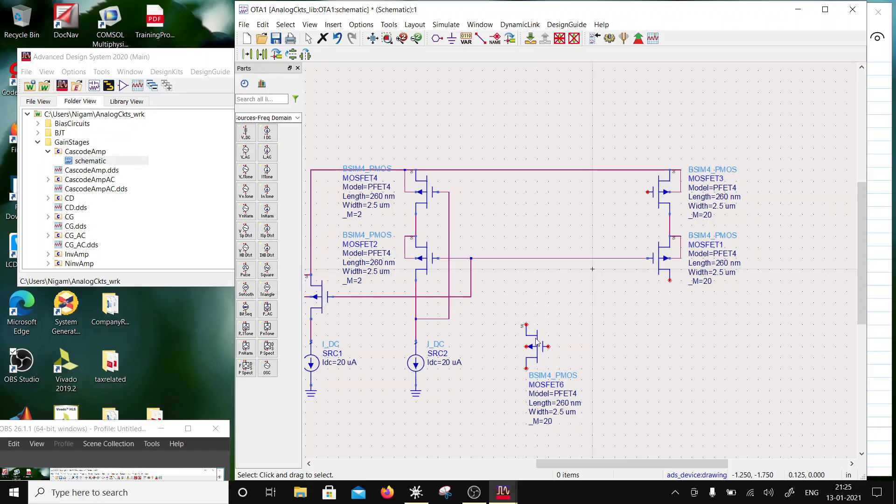
{"action": "left_click_drag", "start_coordinate": [536, 342], "coordinate": [531, 195]}
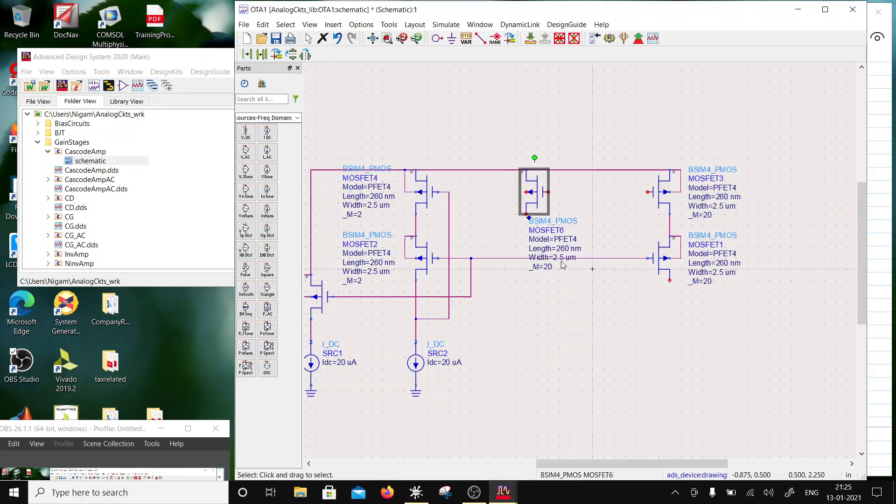
Move MOSFET6's parameter annotation to the left side of its symbol.
{"action": "left_click", "coordinate": [476, 196]}
{"action": "left_click", "coordinate": [530, 195]}
{"action": "key", "text": "F5"}
{"action": "mouse_move", "coordinate": [548, 229]}
{"action": "left_mouse_down"}
{"action": "mouse_move", "coordinate": [493, 199]}
{"action": "mouse_move", "coordinate": [493, 184]}
{"action": "mouse_move", "coordinate": [481, 182]}
{"action": "left_mouse_up"}
{"action": "left_click", "coordinate": [593, 128]}
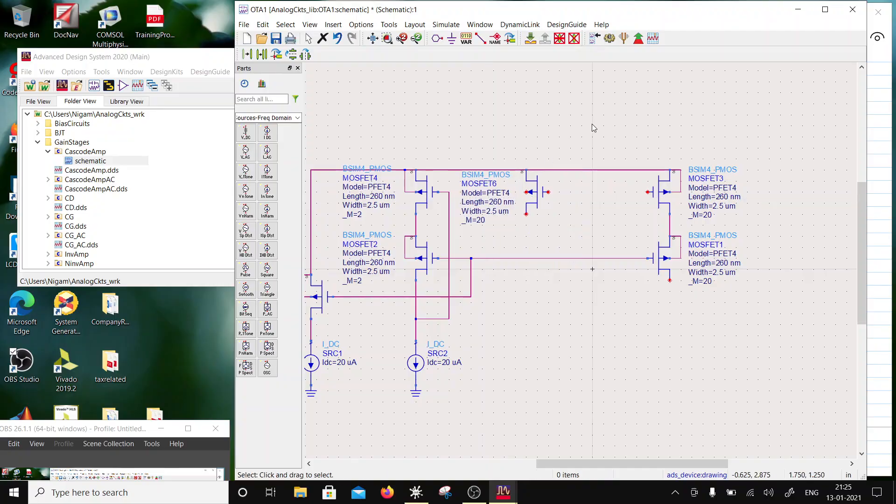
Wire MOSFET6's body terminal to the top supply line.
{"action": "left_click", "coordinate": [481, 38]}
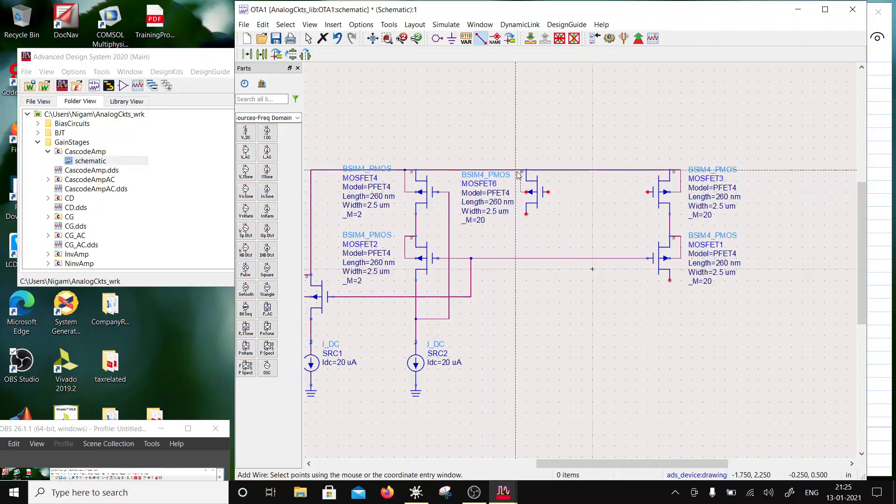
{"action": "left_click", "coordinate": [515, 171]}
{"action": "left_click", "coordinate": [526, 192]}
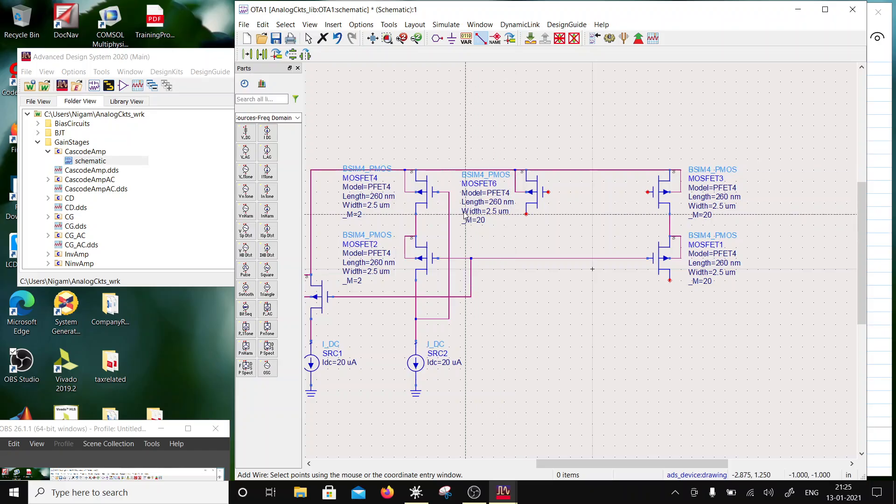
Wire MOSFET4's gate line to MOSFET6's gate, routed below MOSFET6, and join that node to MOSFET3's gate.
{"action": "left_click", "coordinate": [449, 227]}
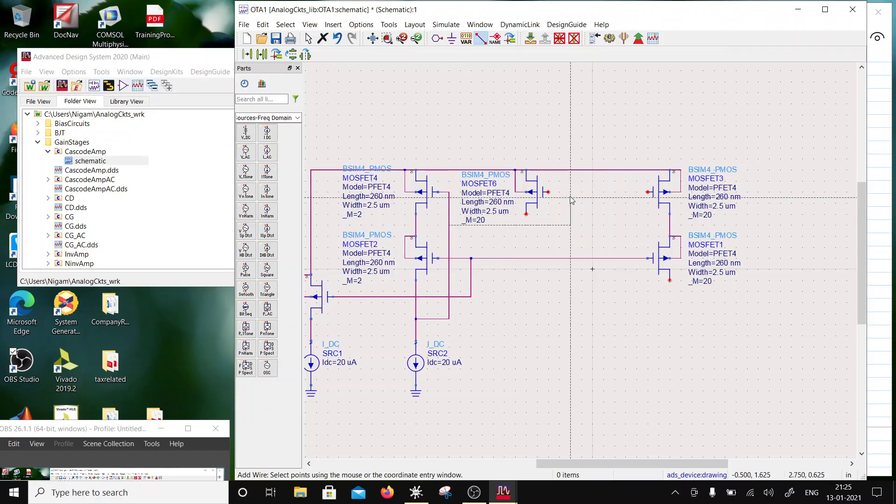
{"action": "left_click", "coordinate": [592, 192]}
{"action": "left_click", "coordinate": [548, 192]}
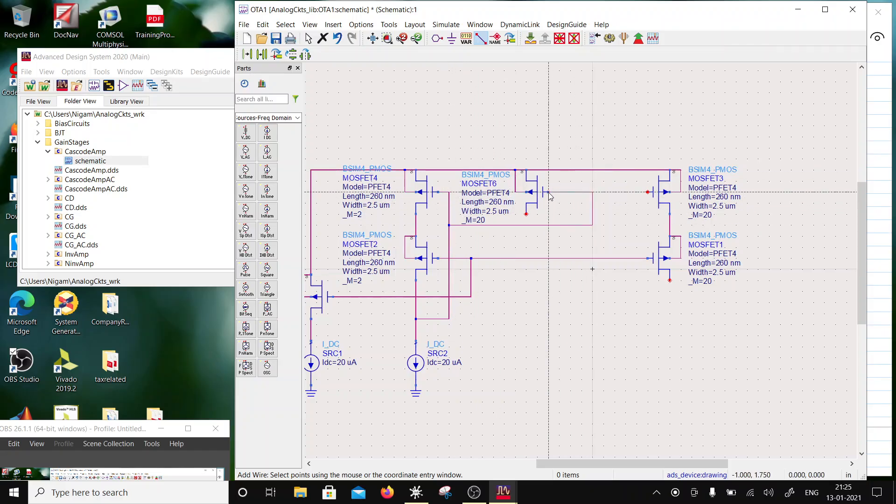
{"action": "left_click", "coordinate": [647, 192]}
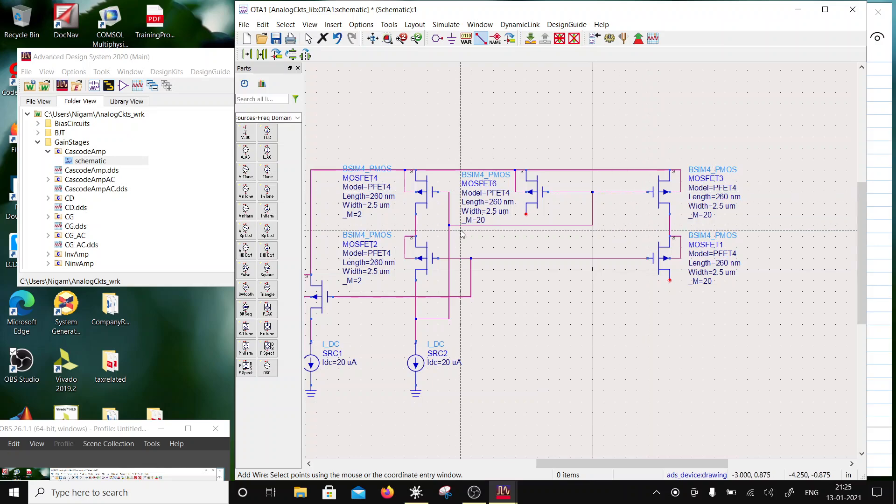
{"action": "left_click", "coordinate": [592, 192]}
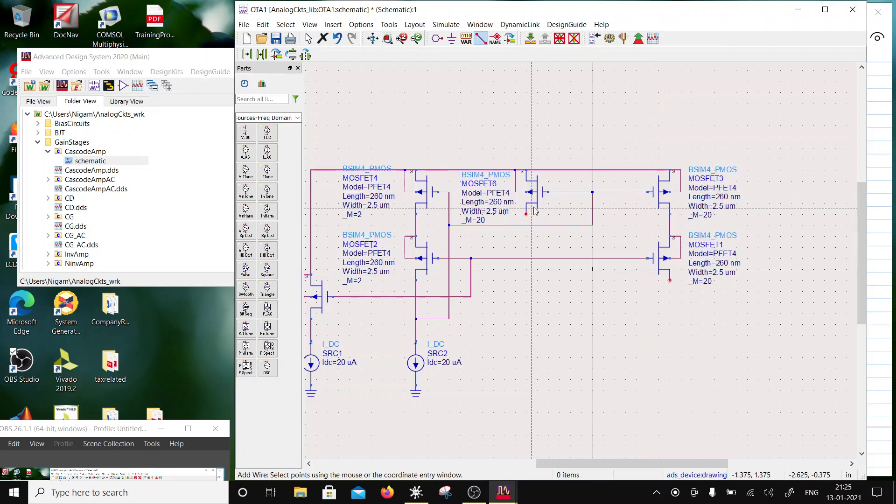
{"action": "key", "text": "Escape"}
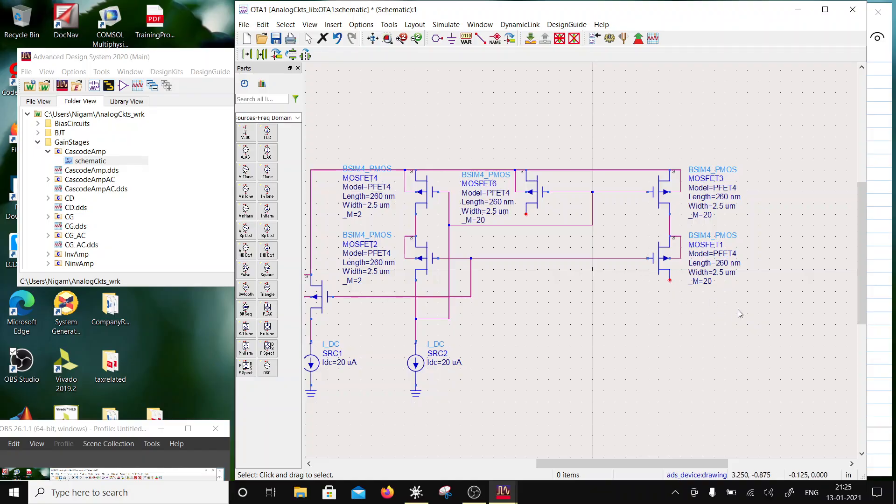
Move MOSFET1 horizontally farther out past MOSFET3, keeping its gate and source wires attached.
{"action": "left_click", "coordinate": [651, 255]}
{"action": "left_click_drag", "start_coordinate": [664, 263], "coordinate": [825, 263]}
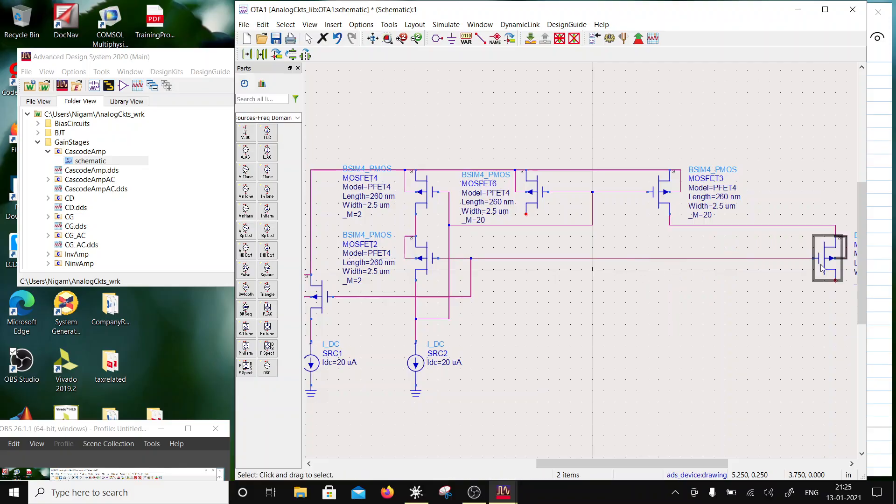
{"action": "left_click", "coordinate": [723, 283]}
Place a mirrored copy of MOSFET1 just below the gate wire between MOSFET2 and MOSFET1.
{"action": "scroll", "coordinate": [637, 266], "scroll_direction": "down", "scroll_amount": 1}
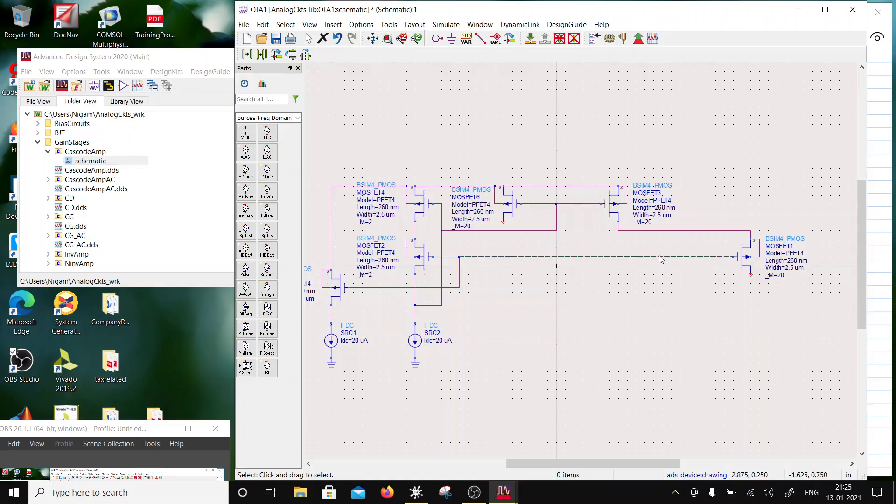
{"action": "left_click", "coordinate": [742, 260]}
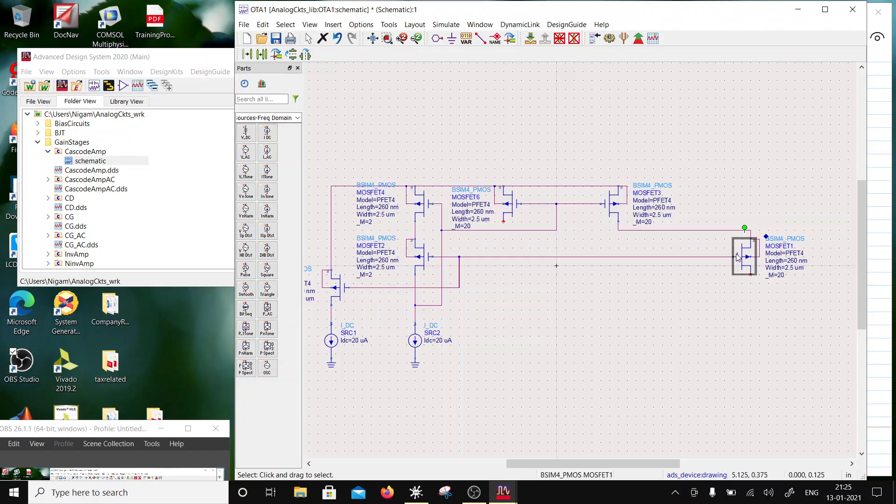
{"action": "left_click", "coordinate": [262, 54]}
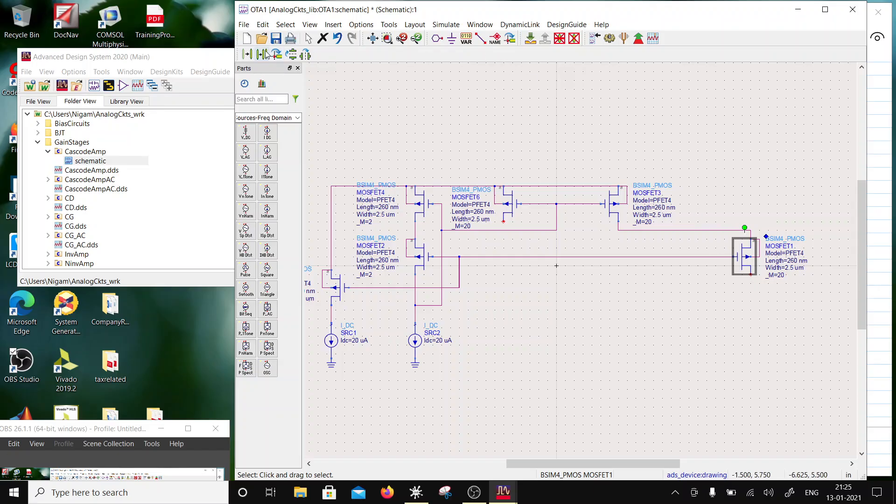
{"action": "left_click", "coordinate": [731, 262]}
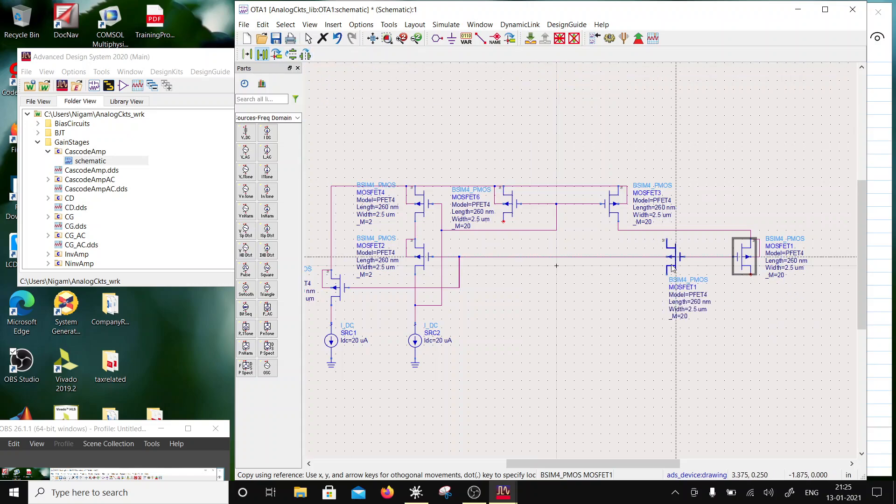
{"action": "left_click", "coordinate": [672, 301]}
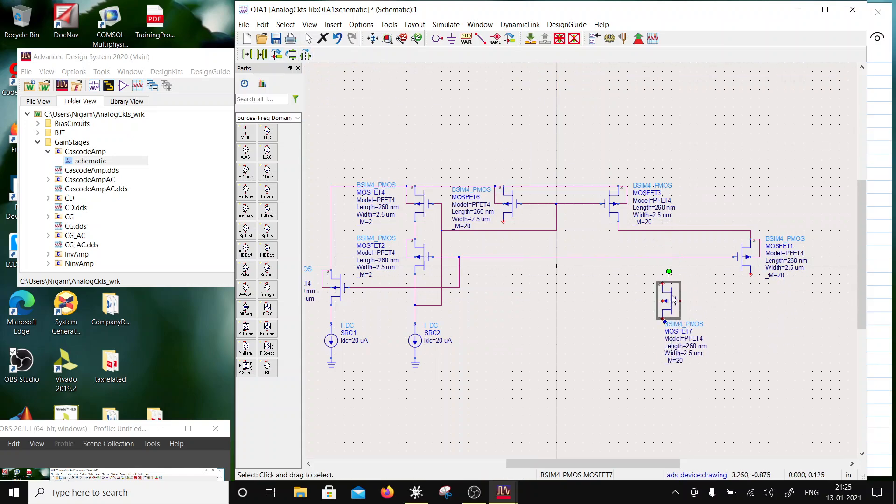
Delete the long gate wire leading to MOSFET1 and move MOSFET7 up level with MOSFET1, below MOSFET3.
{"action": "left_click", "coordinate": [673, 258]}
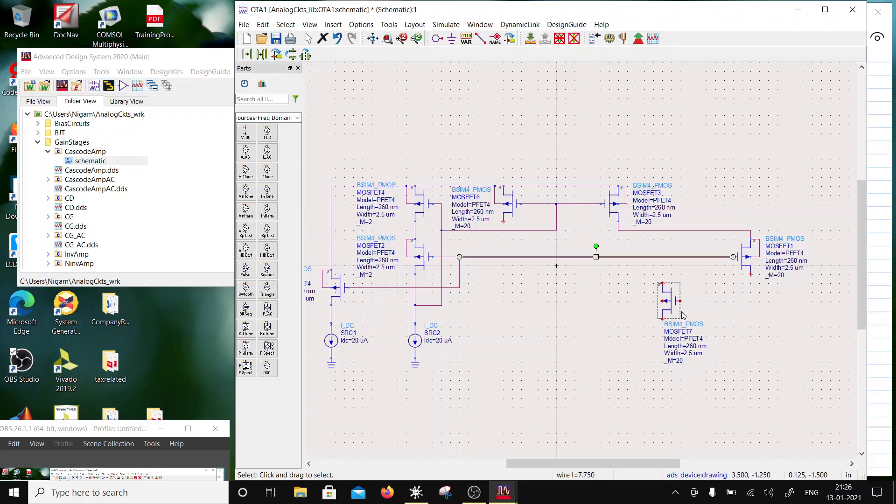
{"action": "key", "text": "Delete"}
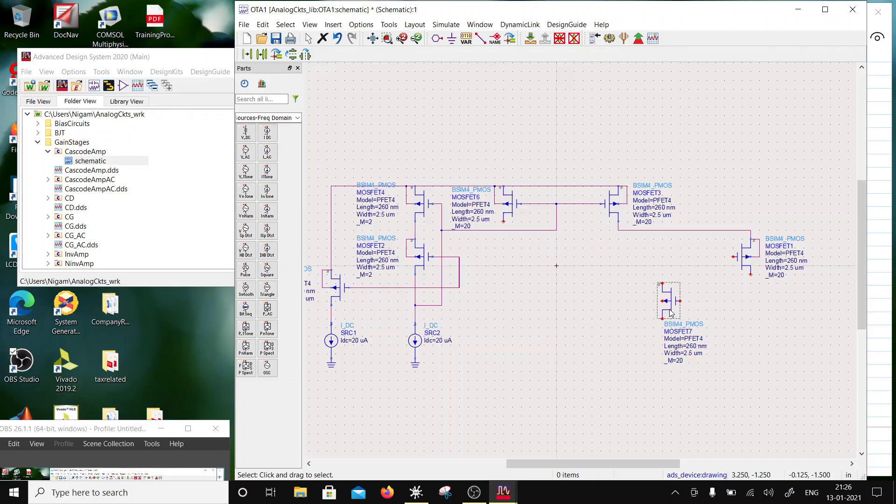
{"action": "left_click_drag", "start_coordinate": [670, 313], "coordinate": [651, 268]}
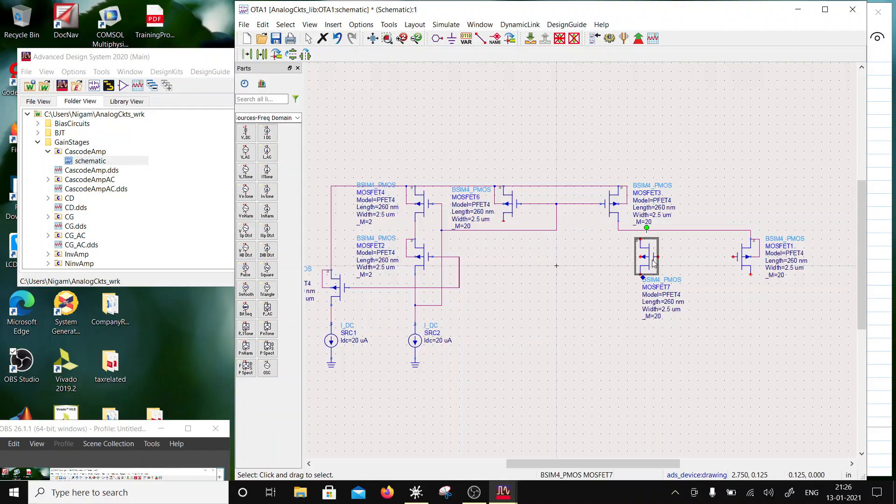
Move MOSFET7's parameter annotation to the left side of its symbol.
{"action": "key", "text": "F5"}
{"action": "left_click", "coordinate": [664, 301]}
{"action": "left_click", "coordinate": [613, 264]}
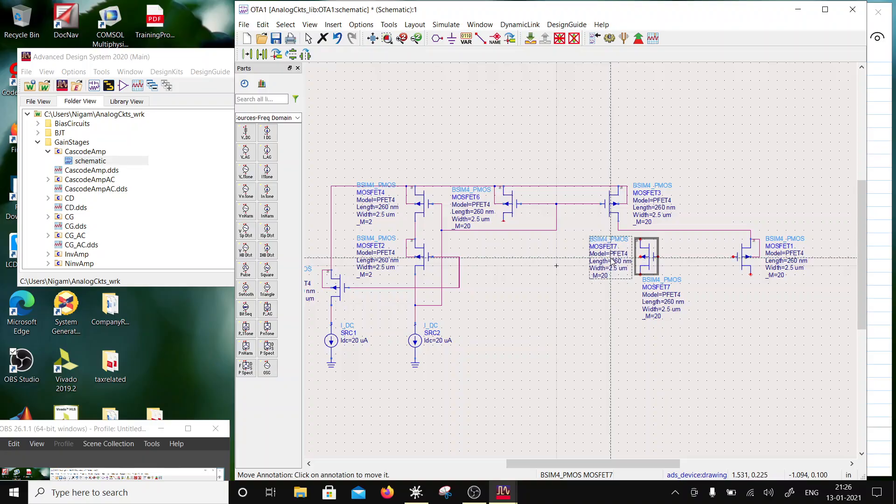
Tie MOSFET7's source to its body and the drain line above, and wire its gate to MOSFET1's gate.
{"action": "left_click", "coordinate": [481, 38]}
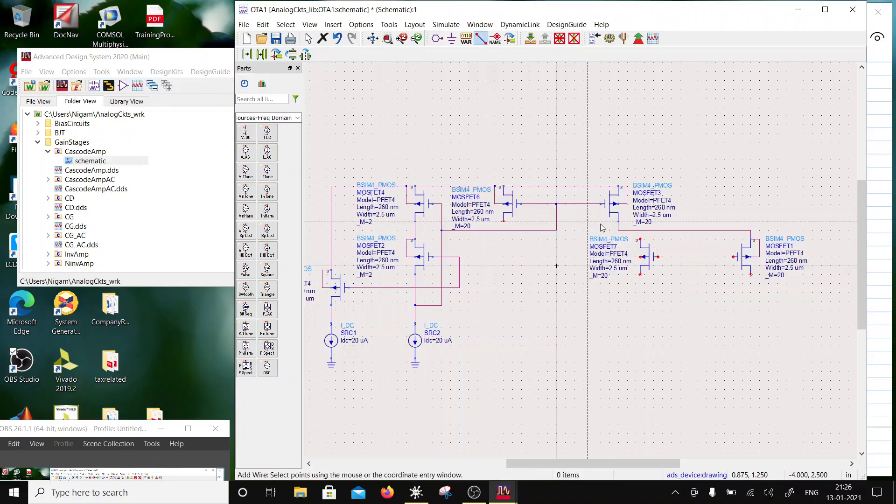
{"action": "left_click", "coordinate": [639, 239]}
{"action": "left_click", "coordinate": [640, 257]}
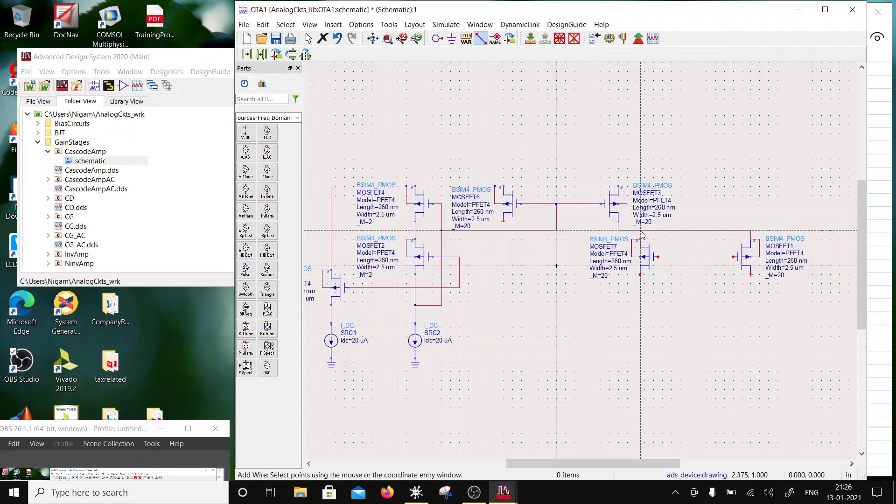
{"action": "left_click", "coordinate": [657, 257]}
{"action": "left_click", "coordinate": [733, 257]}
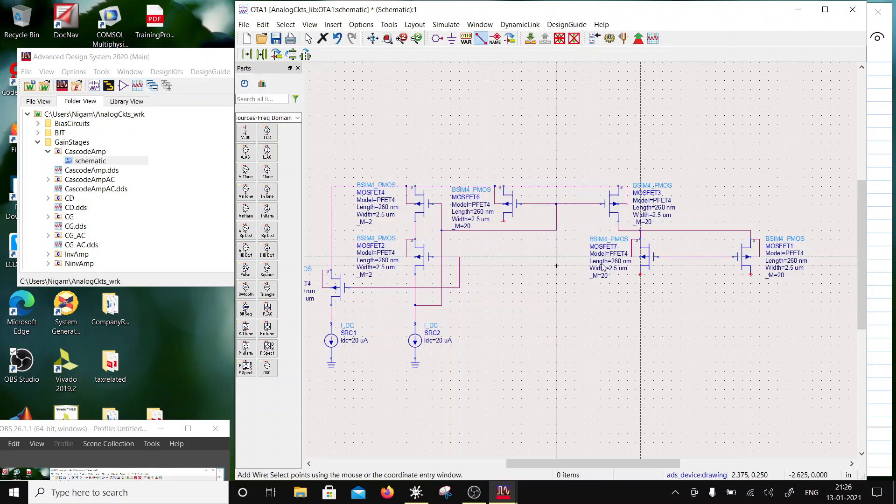
Wire MOSFET2's gate bias line to the gate wire shared by MOSFET7 and MOSFET1.
{"action": "left_click", "coordinate": [459, 287]}
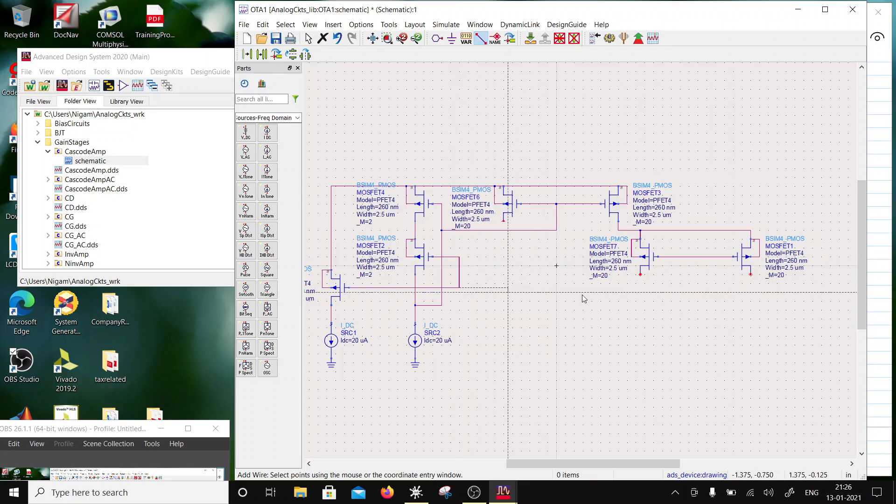
{"action": "left_click", "coordinate": [697, 257]}
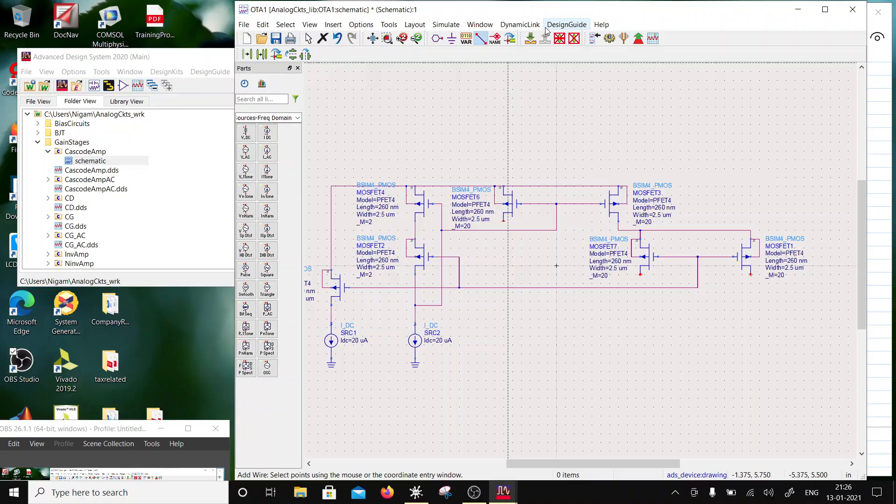
{"action": "key", "text": "Escape"}
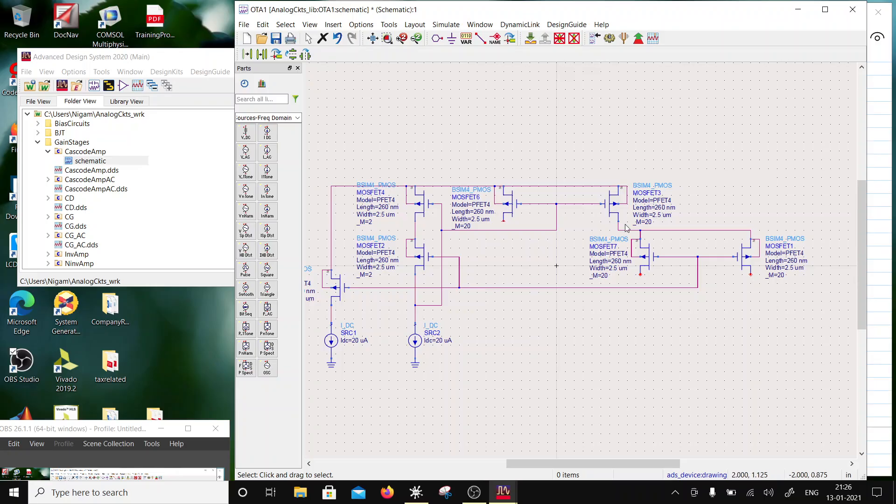
Delete the short wire joining MOSFET7's source to MOSFET3's drain line and wire MOSFET6's drain to MOSFET7's source instead.
{"action": "left_click", "coordinate": [612, 205]}
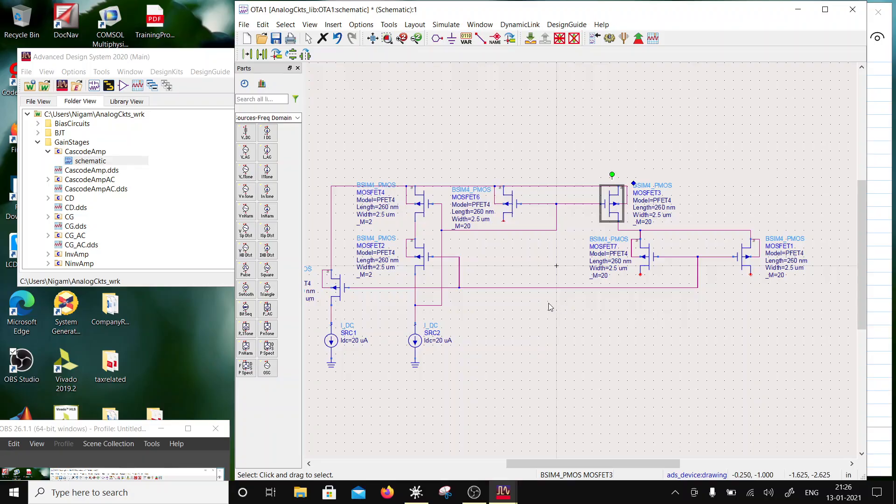
{"action": "left_click", "coordinate": [640, 235]}
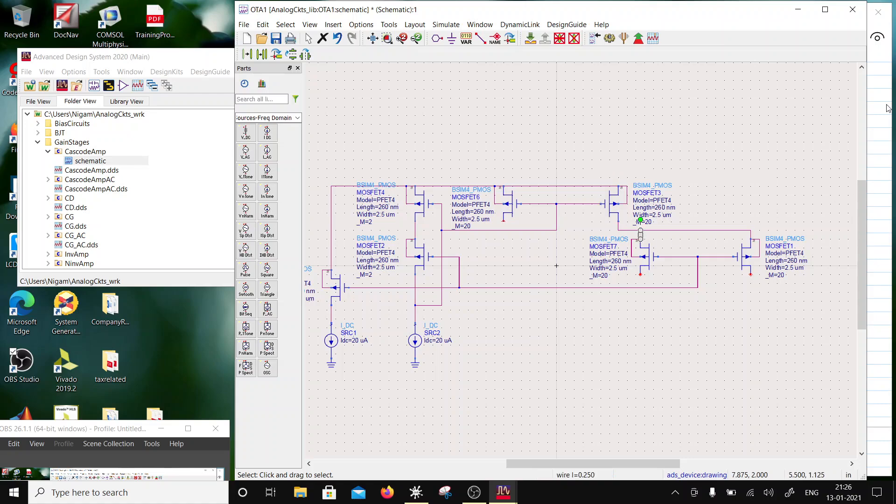
{"action": "key", "text": "Delete"}
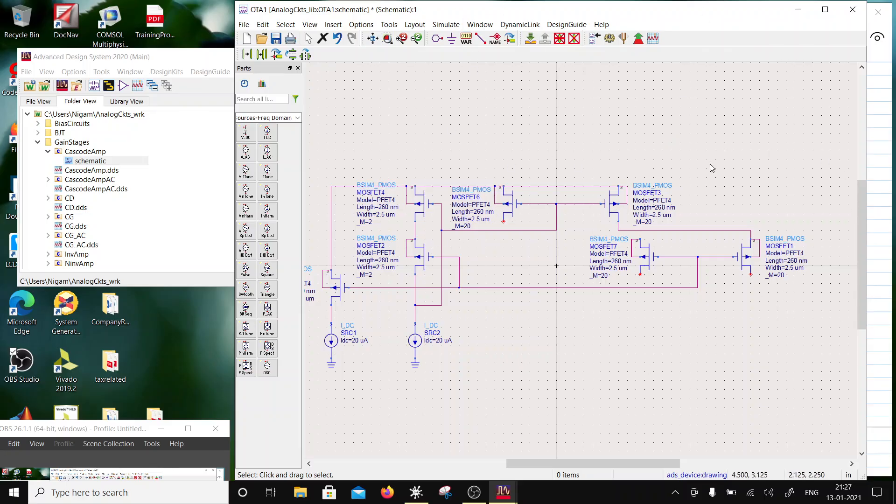
{"action": "left_click", "coordinate": [480, 38]}
{"action": "left_click", "coordinate": [504, 223]}
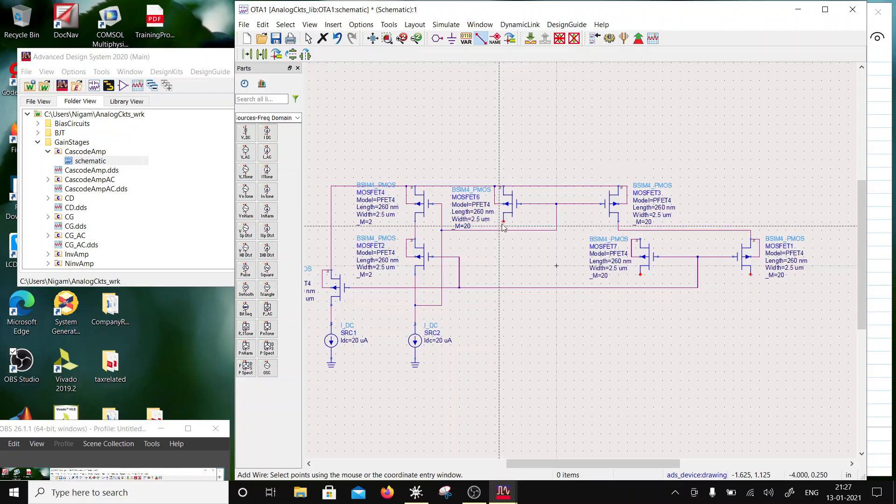
{"action": "left_click", "coordinate": [634, 239]}
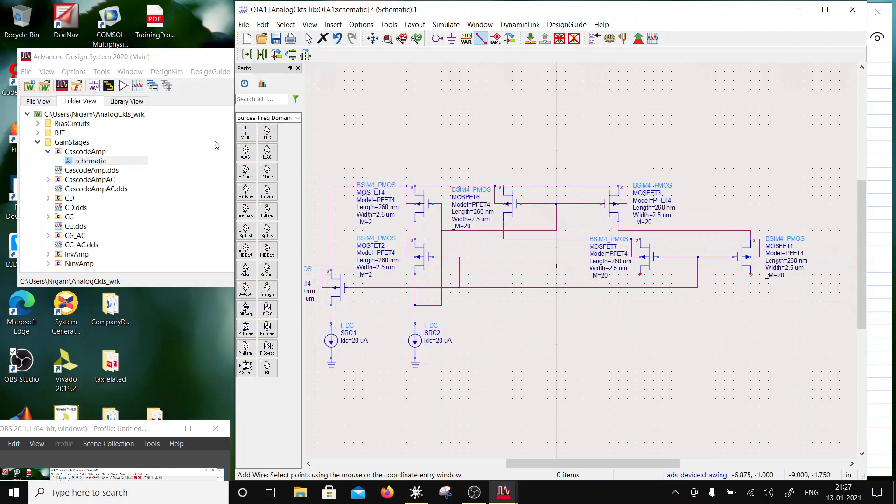
Open the CascodeAmp schematic, copy its NMOS transistor MOSFET6, and move that window clear of the OTA1 schematic.
{"action": "double_click", "coordinate": [80, 162]}
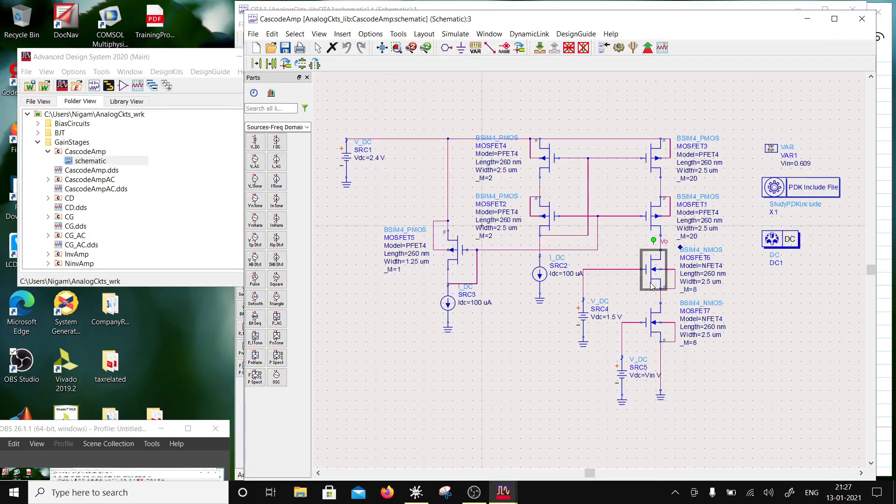
{"action": "left_click", "coordinate": [272, 33]}
{"action": "left_click", "coordinate": [285, 99]}
{"action": "left_click_drag", "start_coordinate": [433, 19], "coordinate": [279, 276]}
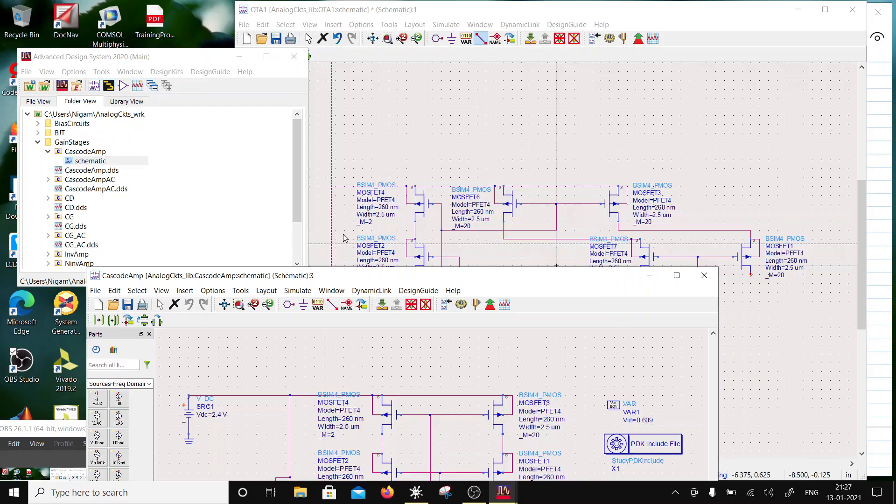
Paste the copied NFET4 transistor into the OTA1 schematic directly below MOSFET6, level with the current sources.
{"action": "left_click", "coordinate": [565, 13]}
{"action": "left_click", "coordinate": [262, 24]}
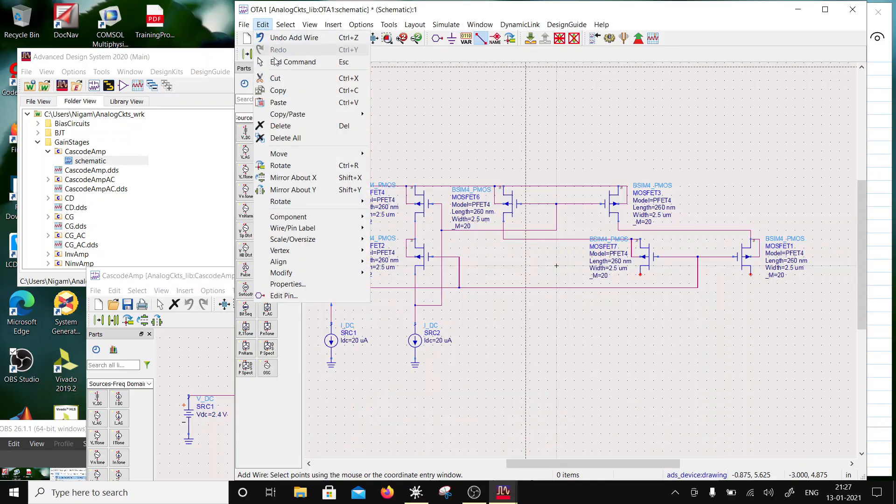
{"action": "left_click", "coordinate": [285, 102]}
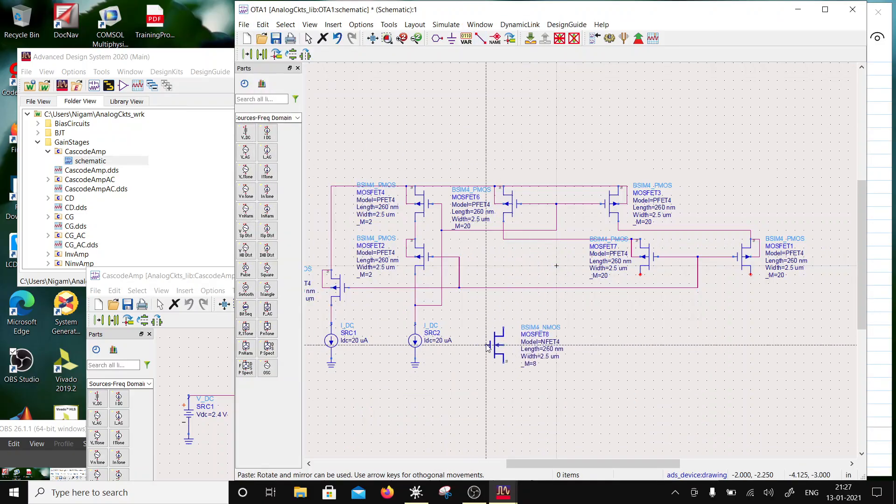
{"action": "left_click", "coordinate": [487, 335]}
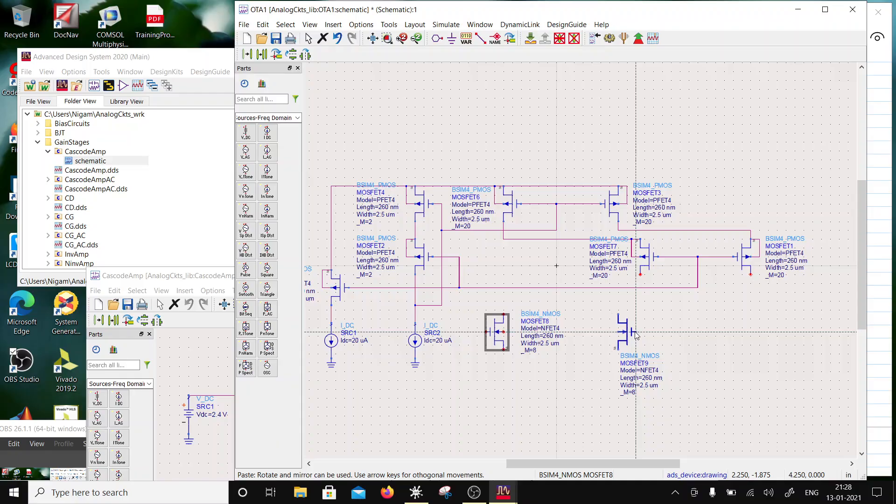
Place a mirrored copy of the NMOS transistor below MOSFET3 and move its parameter annotation beside MOSFET8's annotation.
{"action": "left_click", "coordinate": [635, 334]}
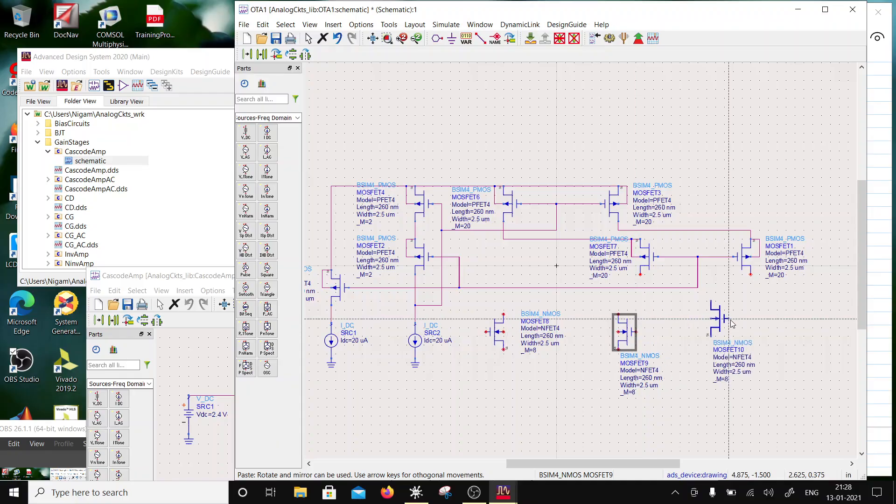
{"action": "key", "text": "Escape"}
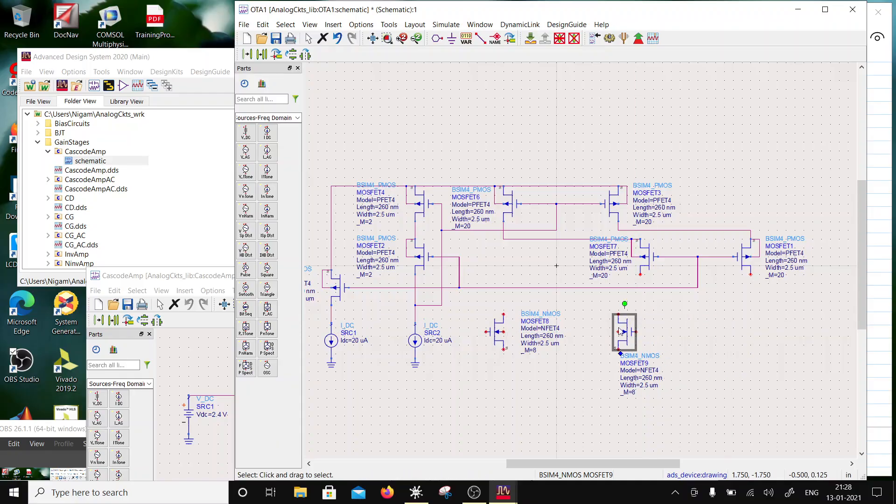
{"action": "key", "text": "F5"}
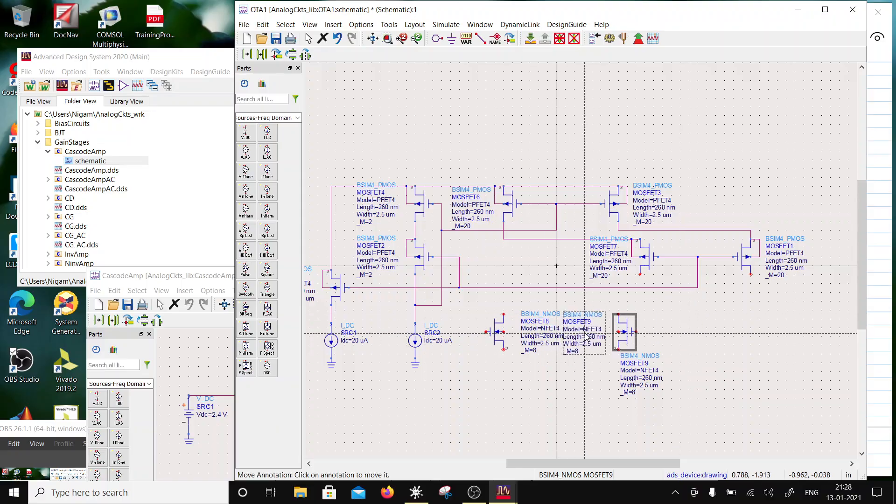
{"action": "left_click", "coordinate": [589, 335]}
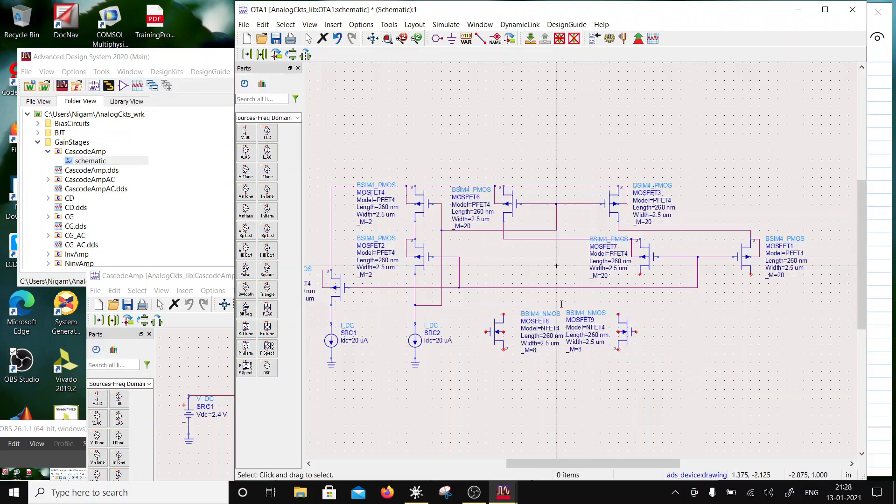
Wire the drains of MOSFET8 and MOSFET9 up to those of MOSFET6 and MOSFET3, tying each NMOS body to its source.
{"action": "left_click", "coordinate": [480, 39]}
{"action": "left_click", "coordinate": [503, 313]}
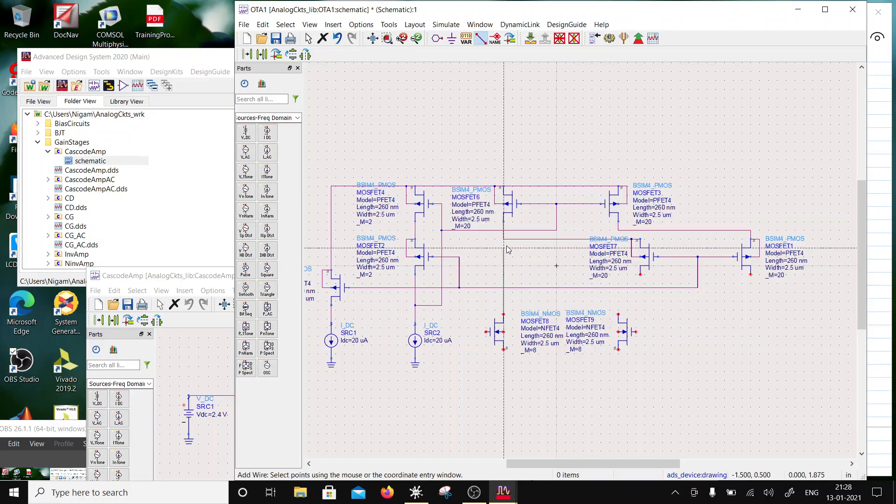
{"action": "left_click", "coordinate": [504, 239]}
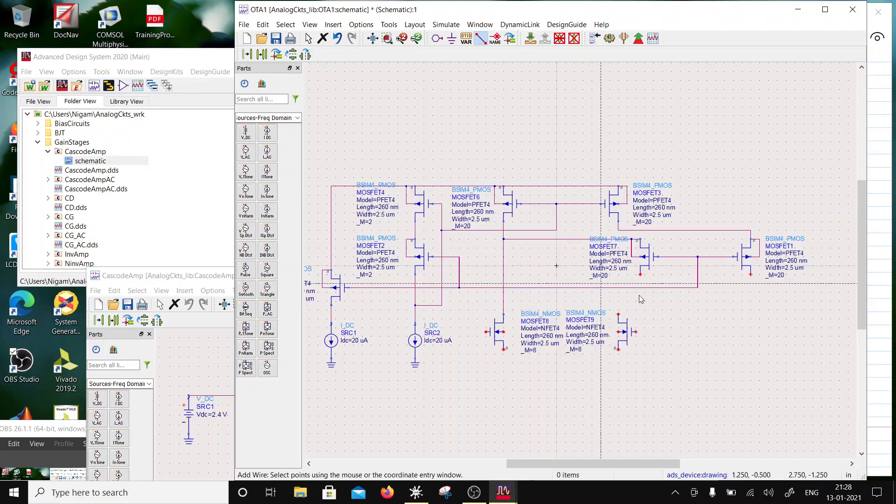
{"action": "left_click", "coordinate": [618, 313]}
{"action": "left_click", "coordinate": [618, 231]}
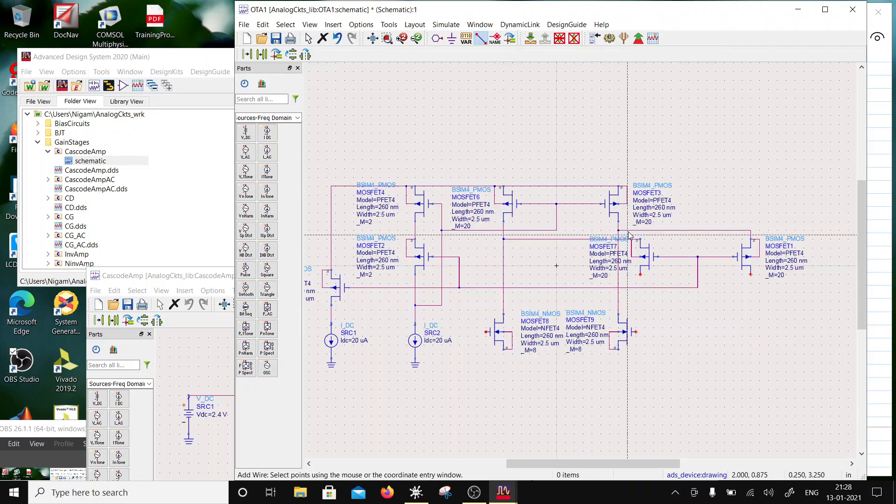
{"action": "key", "text": "Escape"}
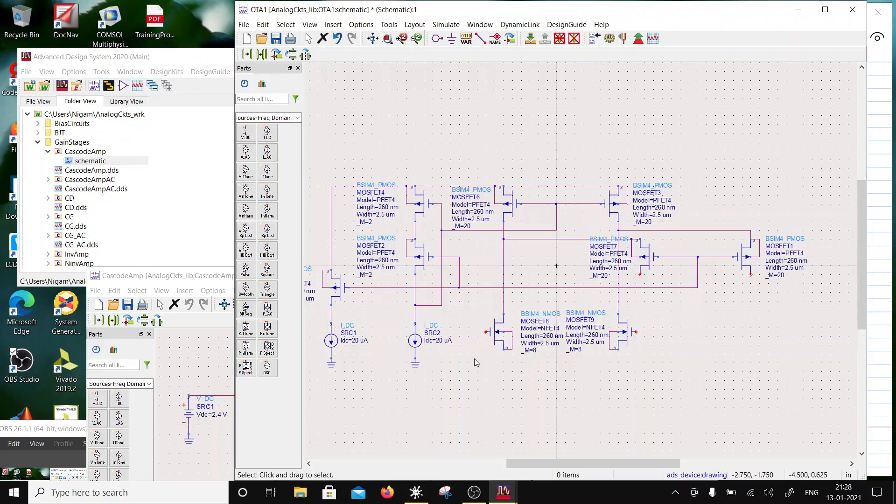
Set the _M multiplier of both NMOS transistors, MOSFET8 and MOSFET9, to 10.
{"action": "double_click", "coordinate": [535, 350]}
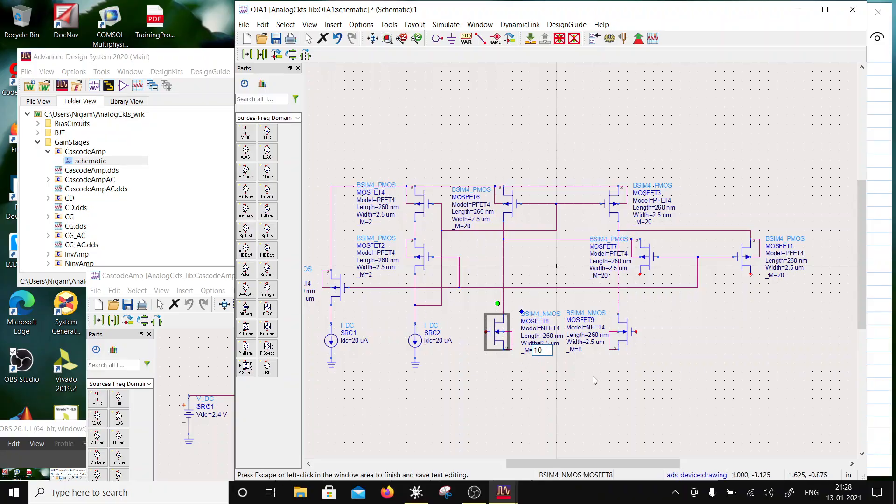
{"action": "type", "text": "10"}
{"action": "left_click", "coordinate": [578, 351]}
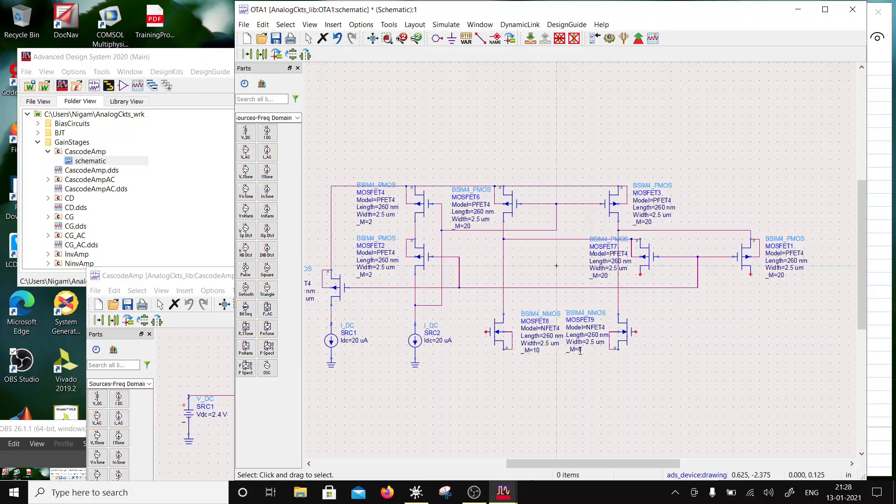
{"action": "double_click", "coordinate": [580, 351]}
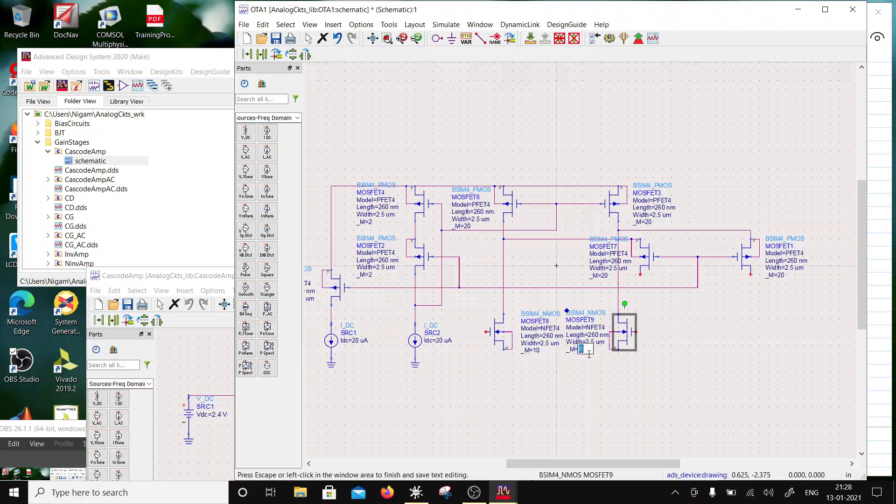
{"action": "left_click", "coordinate": [643, 350]}
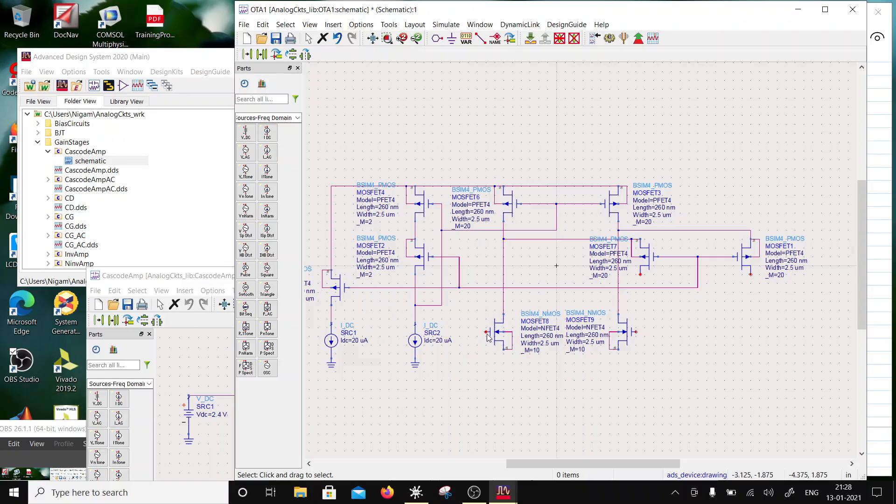
Copy MOSFET9 together with its body-source wire and place the copy below, centred between MOSFET8 and MOSFET9.
{"action": "left_click_drag", "start_coordinate": [615, 374], "coordinate": [605, 309]}
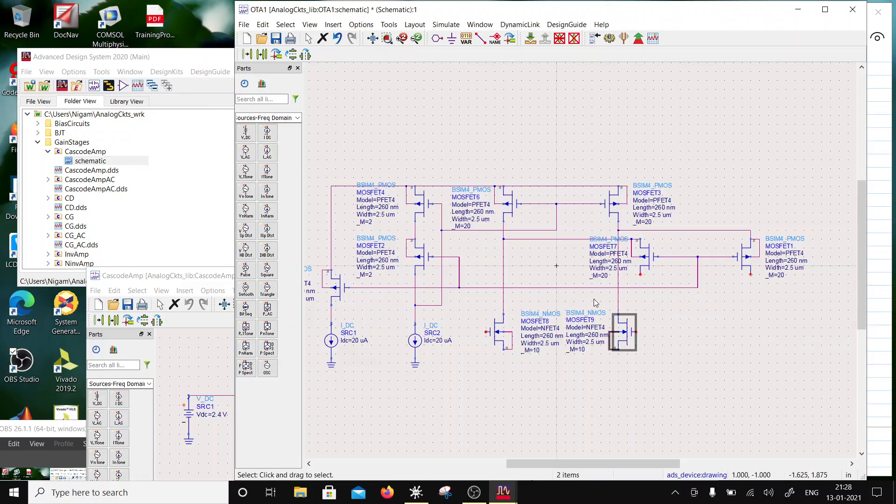
{"action": "left_click", "coordinate": [274, 54]}
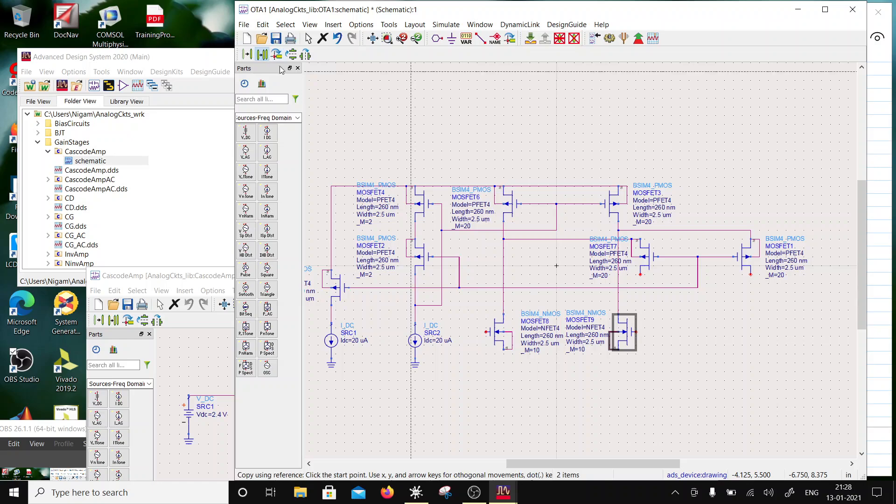
{"action": "left_click", "coordinate": [617, 318]}
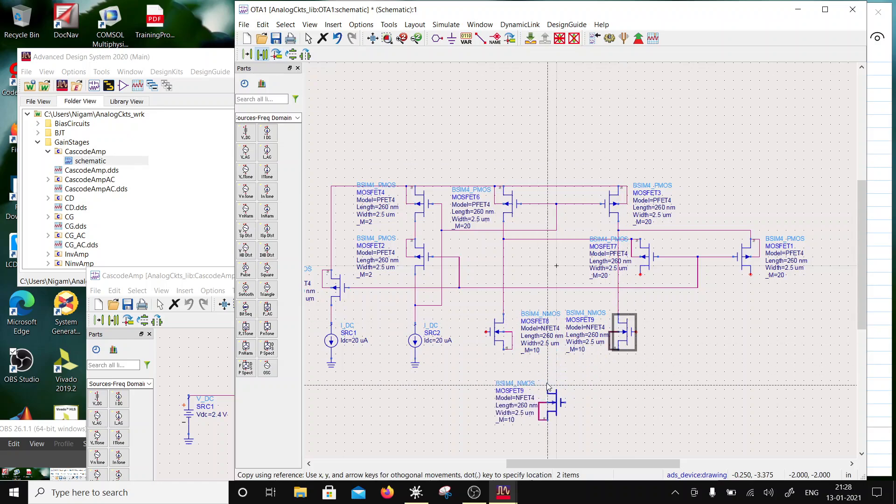
{"action": "left_click", "coordinate": [565, 388]}
{"action": "left_click", "coordinate": [643, 383]}
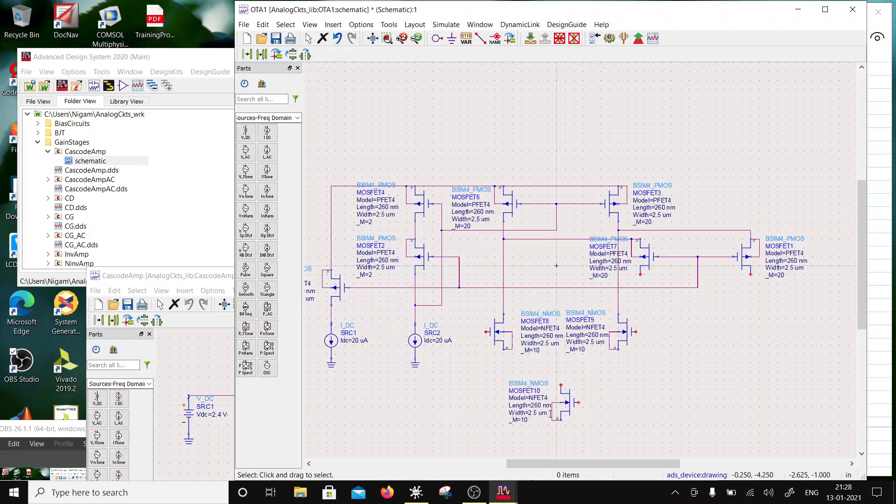
Set the _M multiplier of the new lower NMOS transistor, MOSFET10, to 4.
{"action": "double_click", "coordinate": [526, 420]}
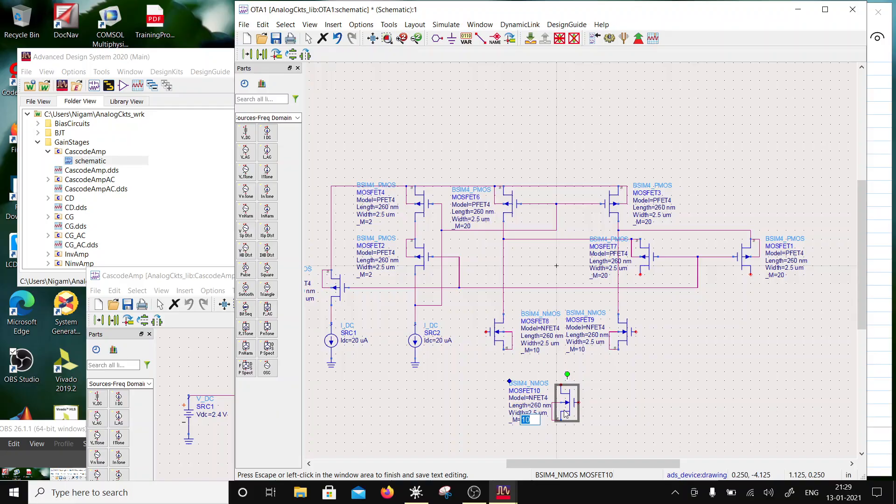
{"action": "type", "text": "4"}
{"action": "left_click", "coordinate": [618, 443]}
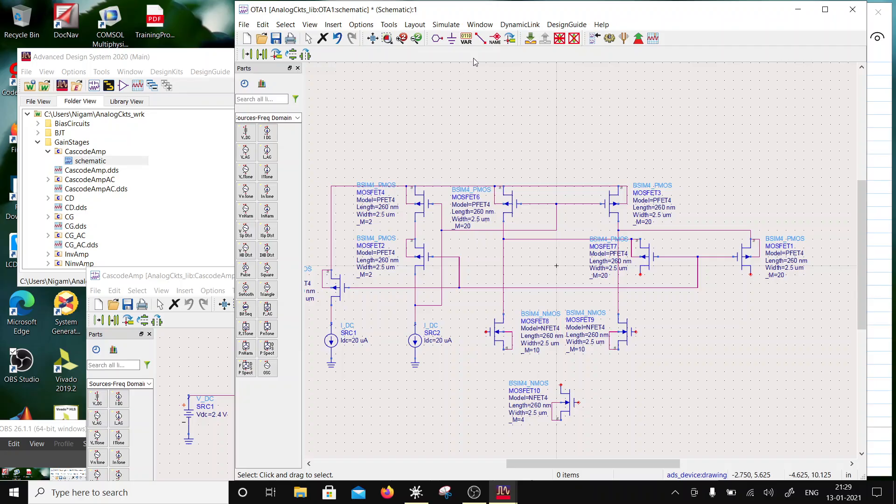
Wire the joined sources of MOSFET8 and MOSFET9 to the drain of MOSFET10 and place a ground at MOSFET10's source.
{"action": "left_click", "coordinate": [480, 38]}
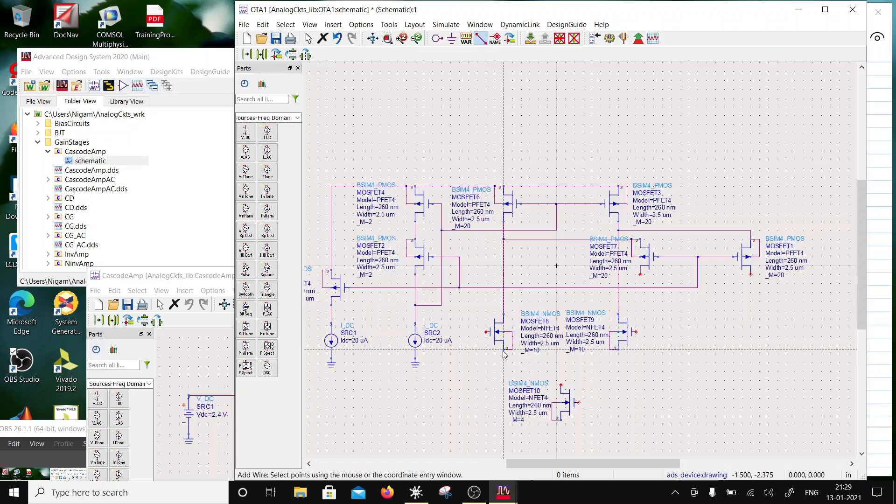
{"action": "left_click", "coordinate": [561, 350]}
{"action": "left_click", "coordinate": [560, 385]}
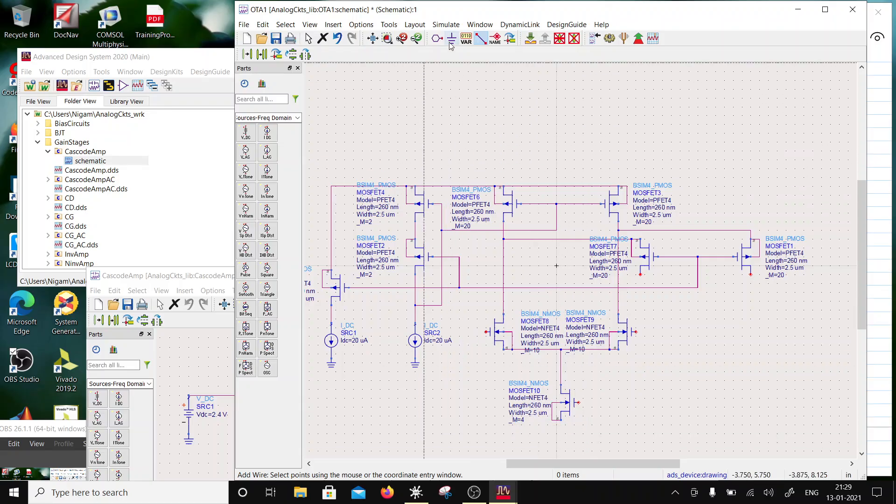
{"action": "left_click", "coordinate": [450, 40]}
{"action": "left_click", "coordinate": [560, 421]}
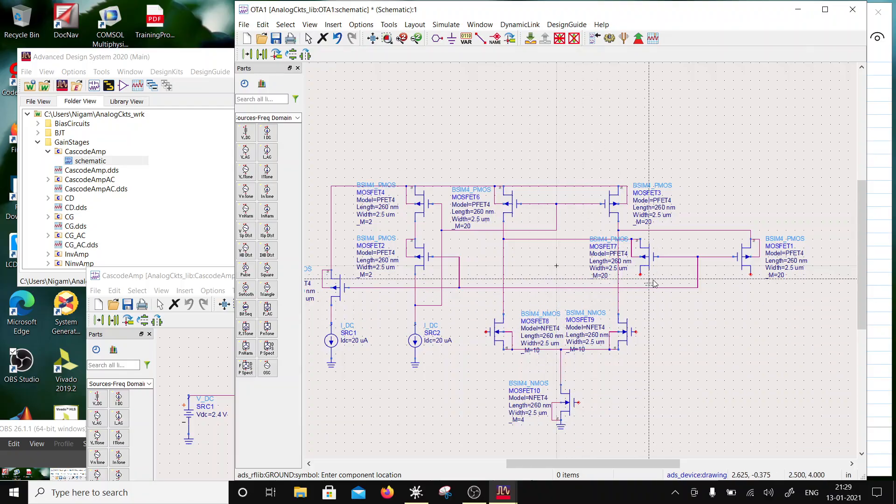
{"action": "key", "text": "Escape"}
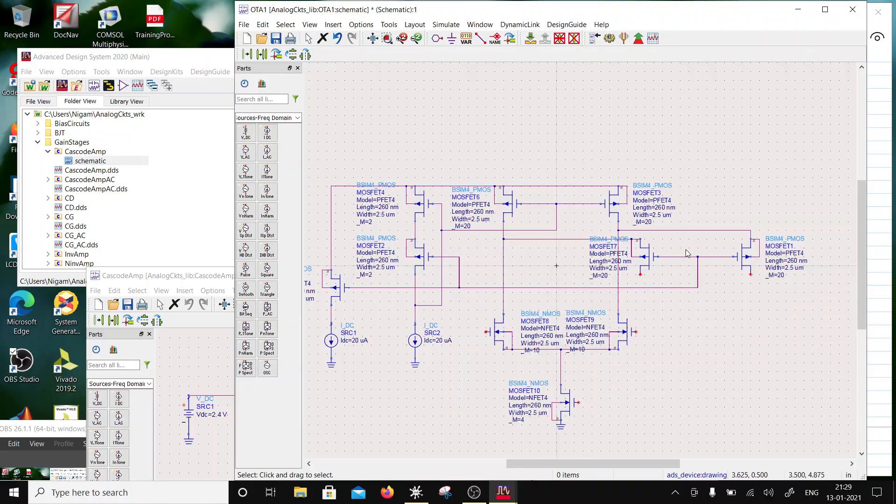
Move MOSFET7 and MOSFET1 together with their connecting wires further right, away from MOSFET3's drain wire.
{"action": "left_click_drag", "start_coordinate": [799, 296], "coordinate": [627, 218]}
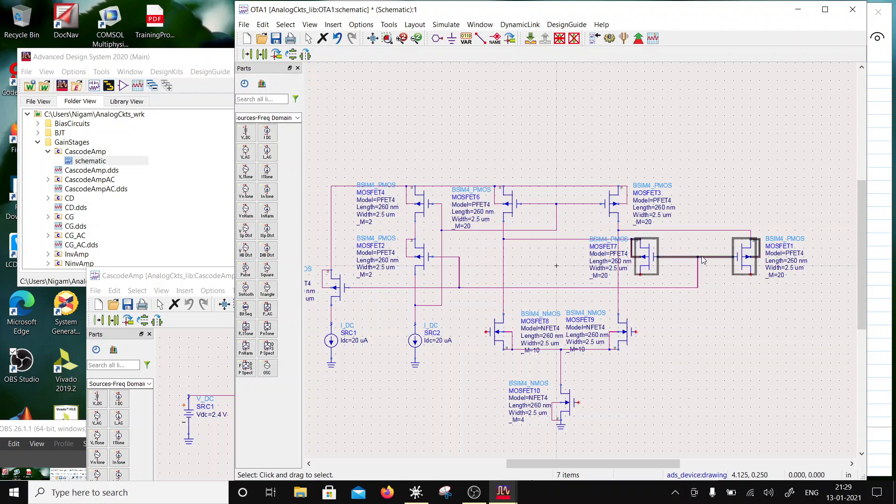
{"action": "left_click_drag", "start_coordinate": [702, 258], "coordinate": [750, 260]}
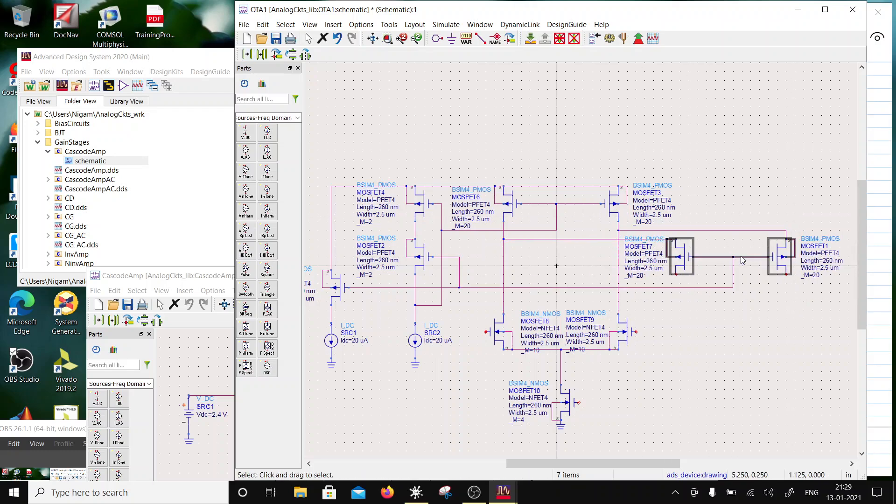
{"action": "left_click", "coordinate": [736, 305]}
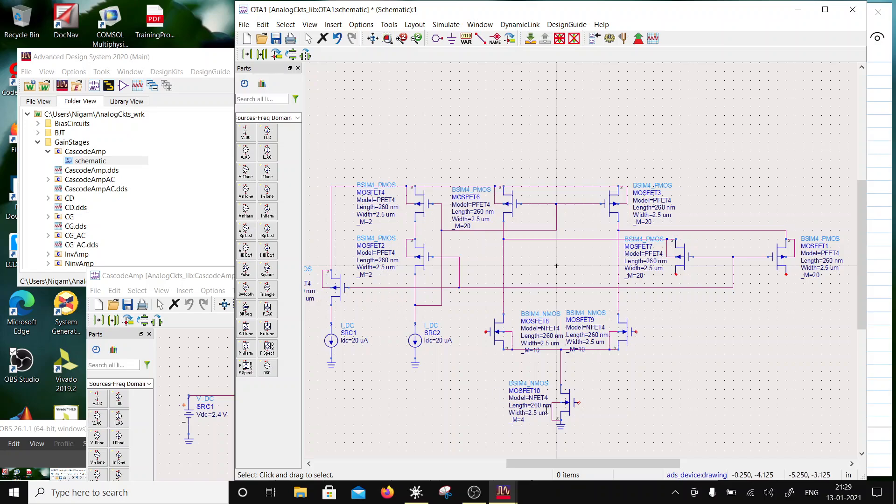
Save the schematic and place a copy of MOSFET10 between the drain wires of MOSFET6 and MOSFET3, above the NMOS input pair.
{"action": "left_click", "coordinate": [578, 401]}
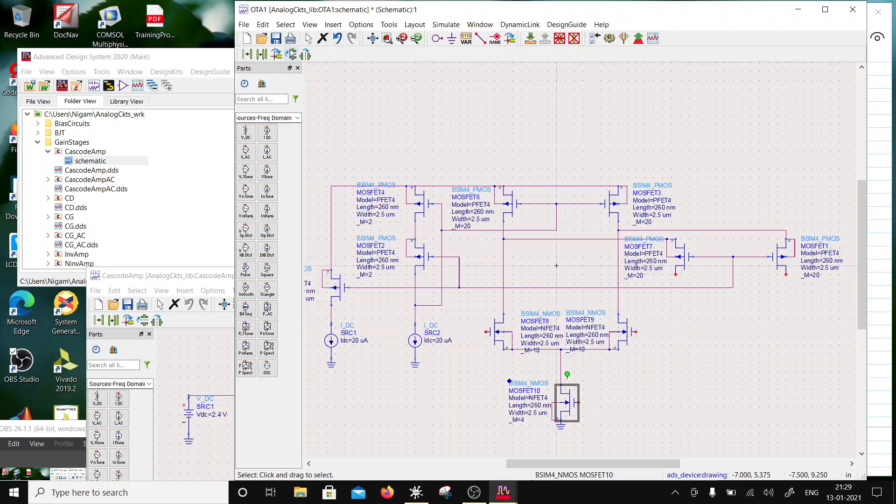
{"action": "left_click", "coordinate": [275, 38]}
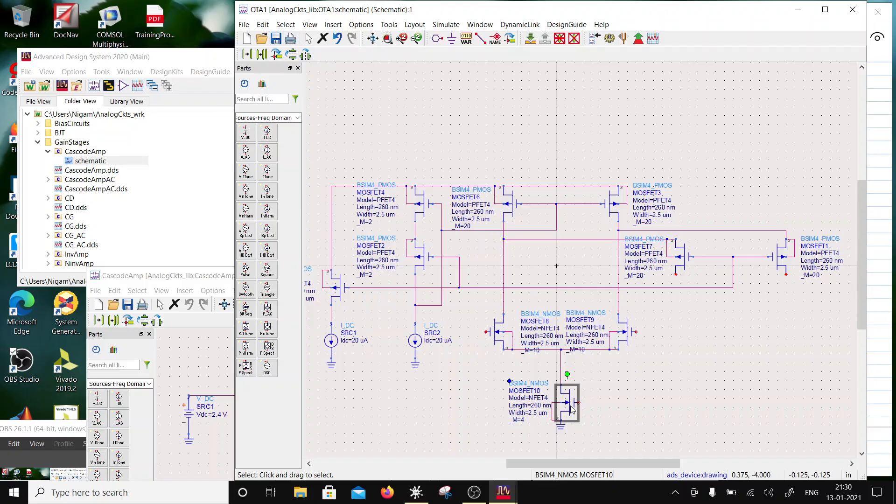
{"action": "left_click", "coordinate": [262, 55]}
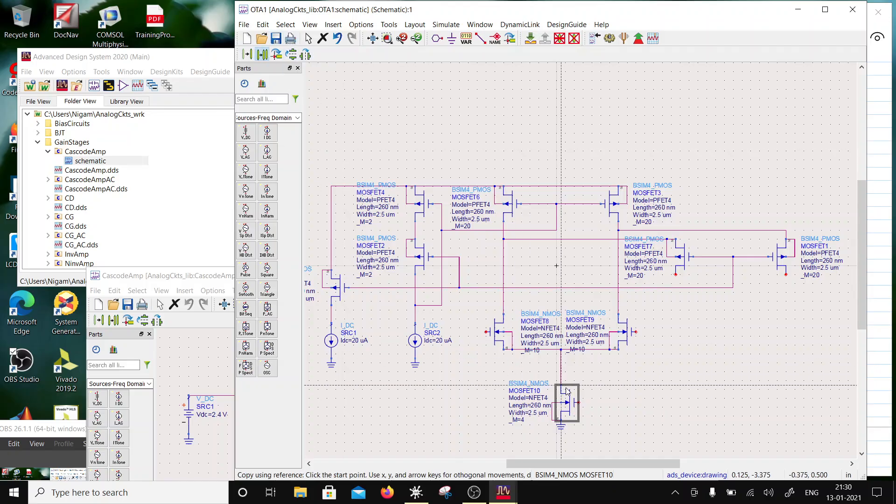
{"action": "left_click", "coordinate": [566, 391]}
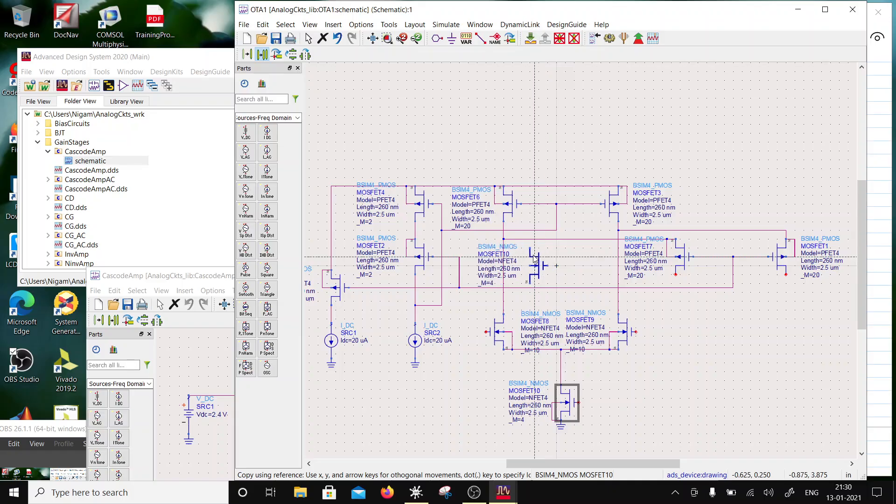
{"action": "left_click", "coordinate": [533, 259]}
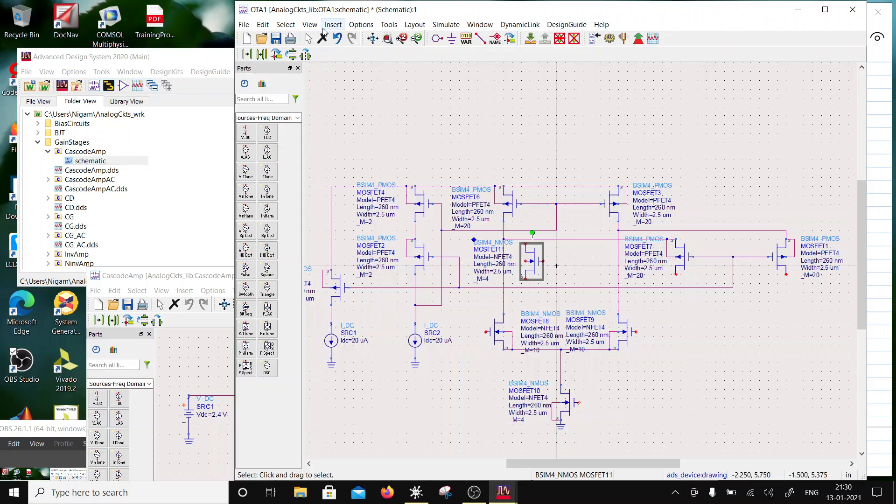
Place a mirrored copy of MOSFET11 to its right so that the two gates face each other.
{"action": "left_click", "coordinate": [263, 54]}
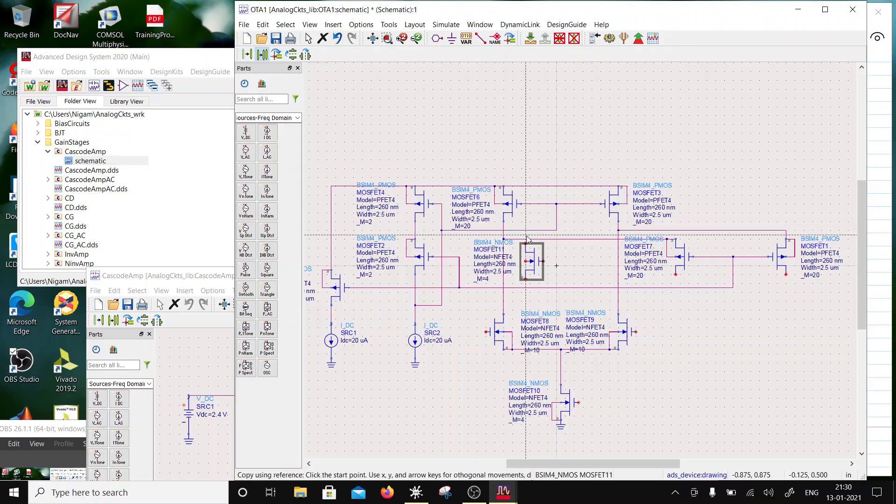
{"action": "left_click", "coordinate": [538, 262]}
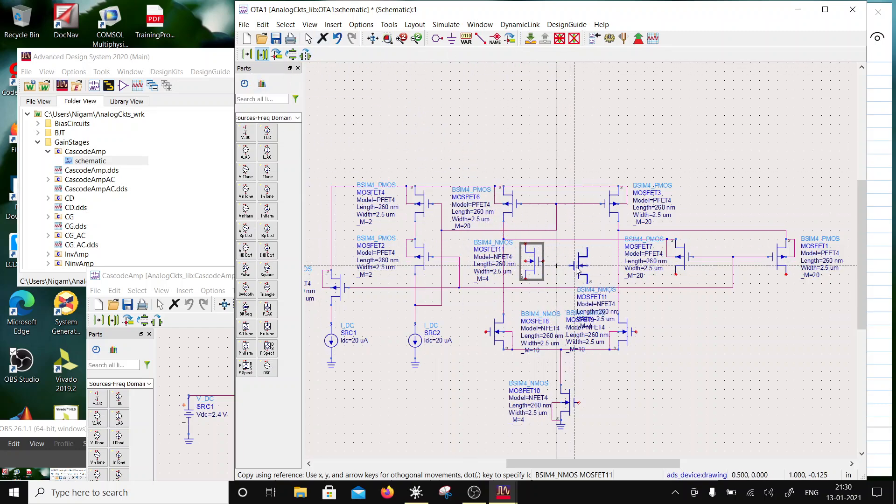
{"action": "left_click", "coordinate": [578, 267]}
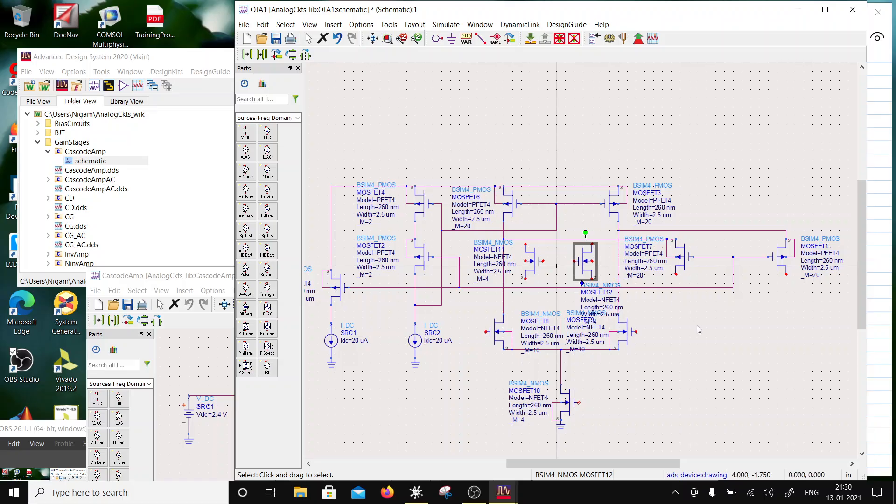
Move MOSFET11 and MOSFET12 closer together and reposition MOSFET12's parameter text to the right of its symbol.
{"action": "left_click", "coordinate": [575, 274]}
{"action": "left_click_drag", "start_coordinate": [576, 269], "coordinate": [545, 267]}
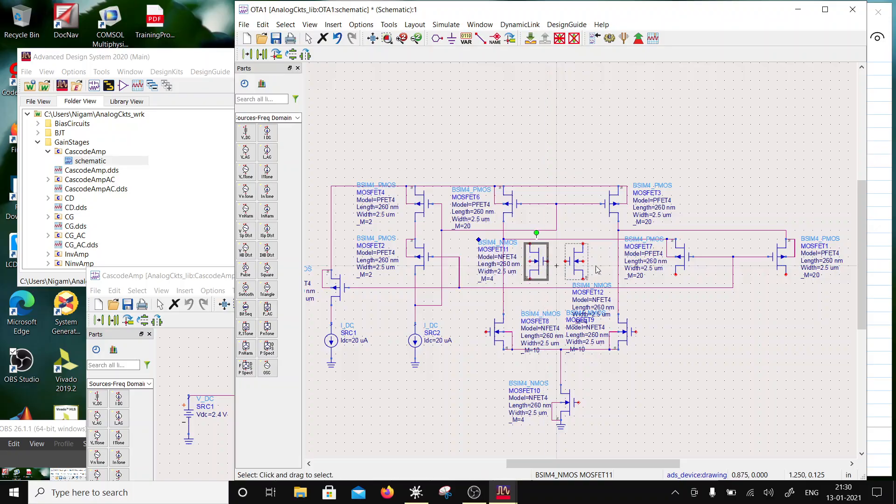
{"action": "left_click", "coordinate": [581, 276]}
{"action": "key", "text": "F5"}
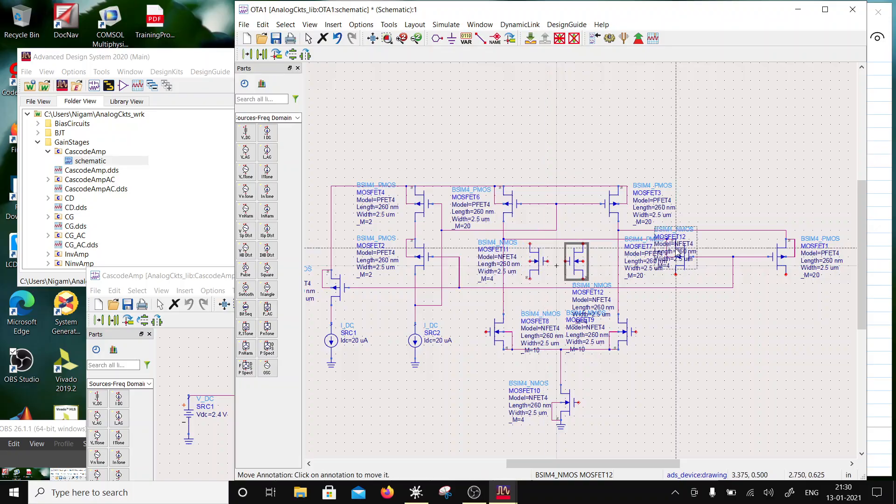
{"action": "left_click", "coordinate": [609, 260]}
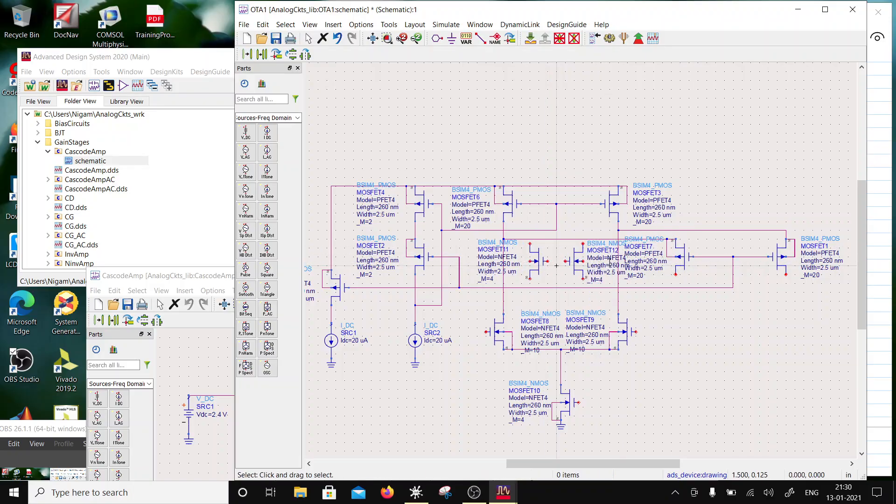
Set the _M multiplier of both MOSFET11 and MOSFET12 to 2.
{"action": "double_click", "coordinate": [492, 279]}
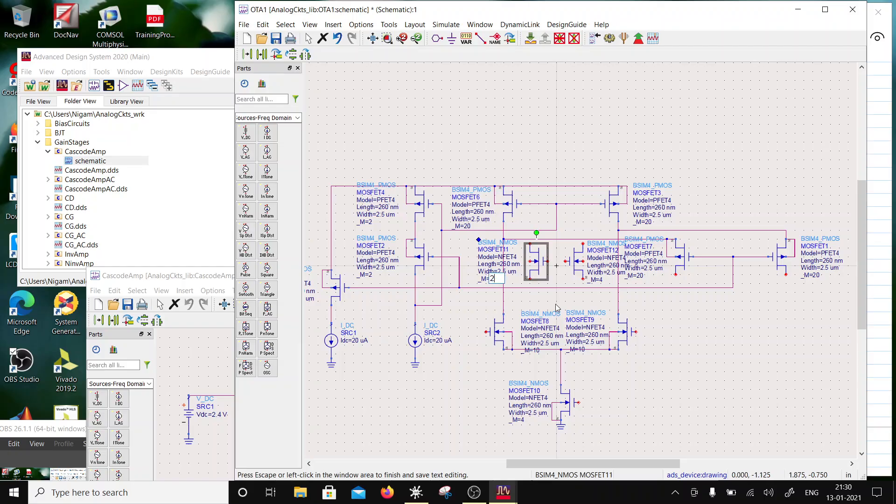
{"action": "left_click", "coordinate": [598, 280]}
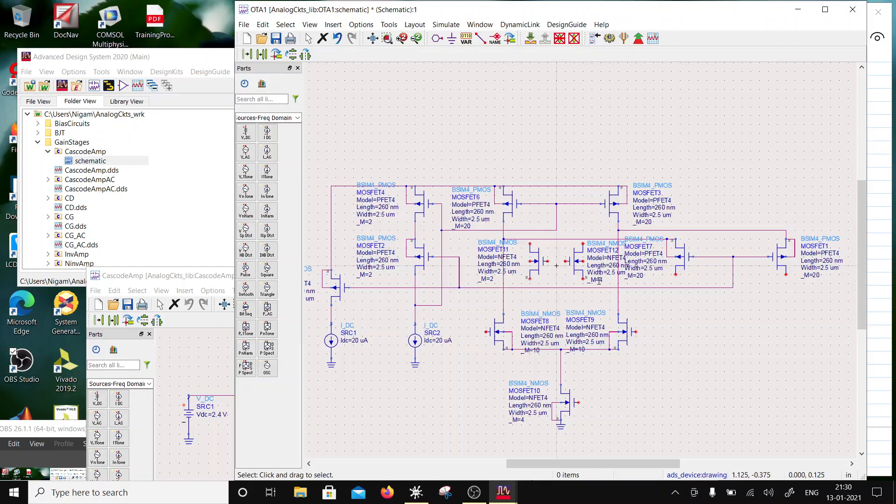
{"action": "double_click", "coordinate": [599, 280]}
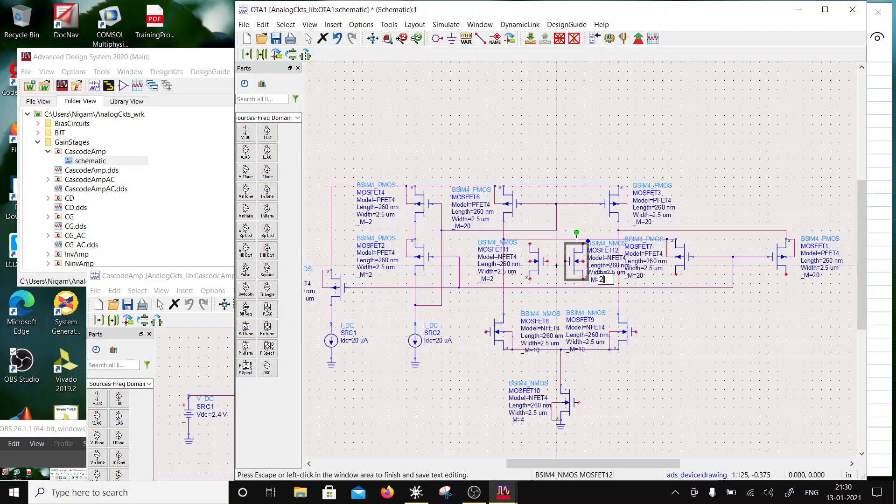
{"action": "left_click", "coordinate": [603, 279]}
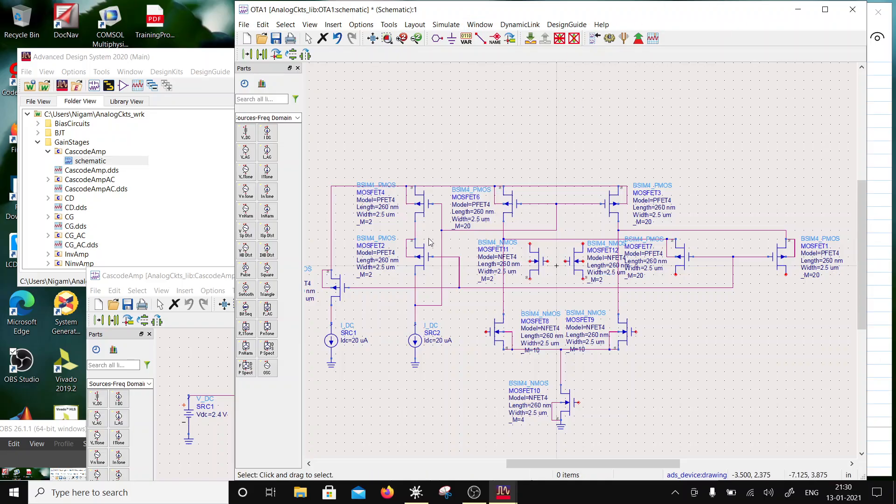
Wire the bodies of MOSFET11 and MOSFET12 to their own sources and connect their two gates together.
{"action": "left_click", "coordinate": [480, 38]}
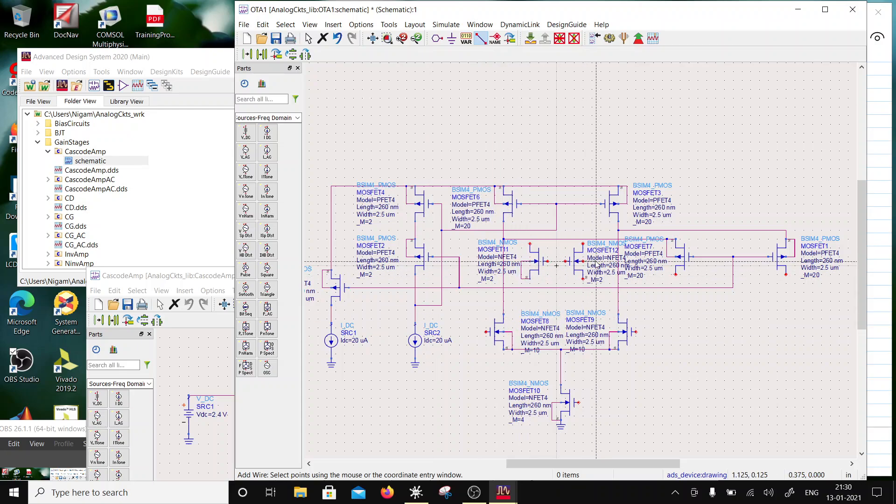
{"action": "left_click", "coordinate": [548, 261]}
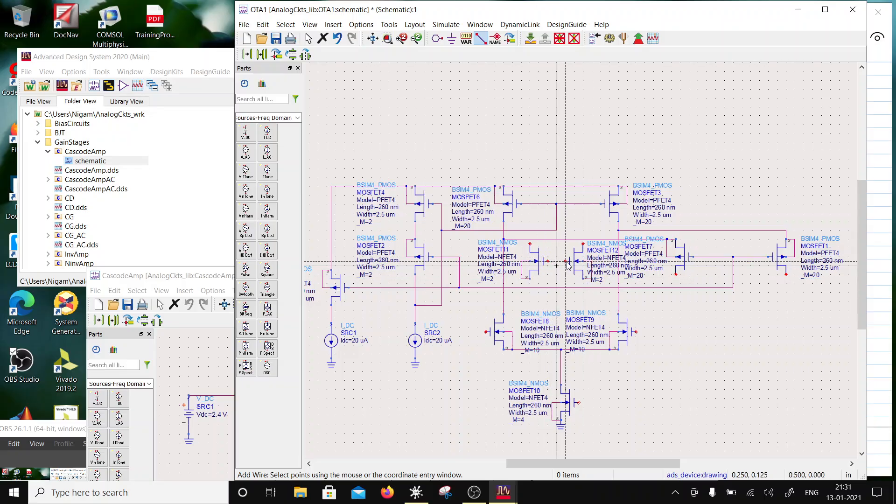
{"action": "left_click", "coordinate": [566, 262]}
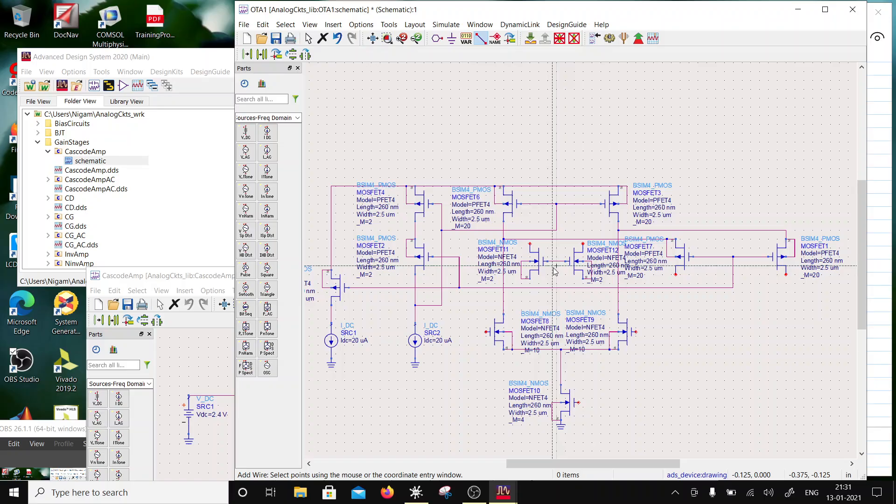
Wire the drains of MOSFET11 and MOSFET12 up to the MOSFET6–MOSFET3 gate line, and connect their shared gates to that node.
{"action": "left_click", "coordinate": [582, 243]}
{"action": "left_click", "coordinate": [582, 204]}
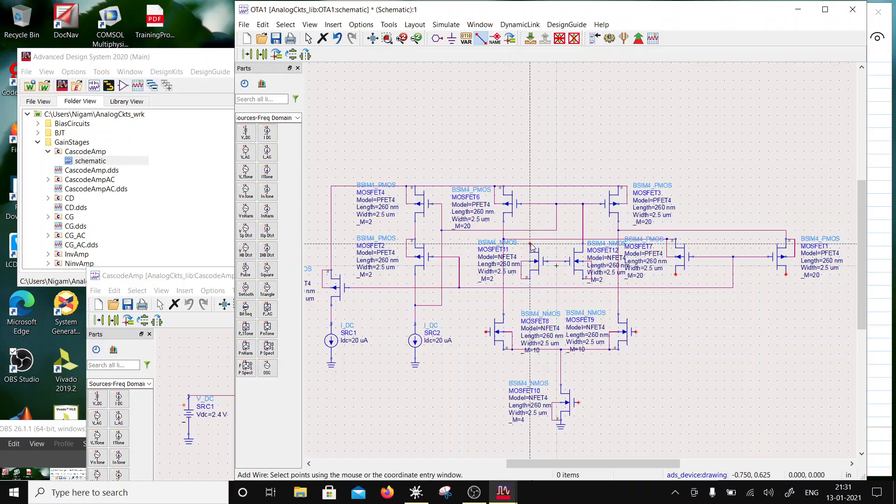
{"action": "left_click", "coordinate": [556, 230]}
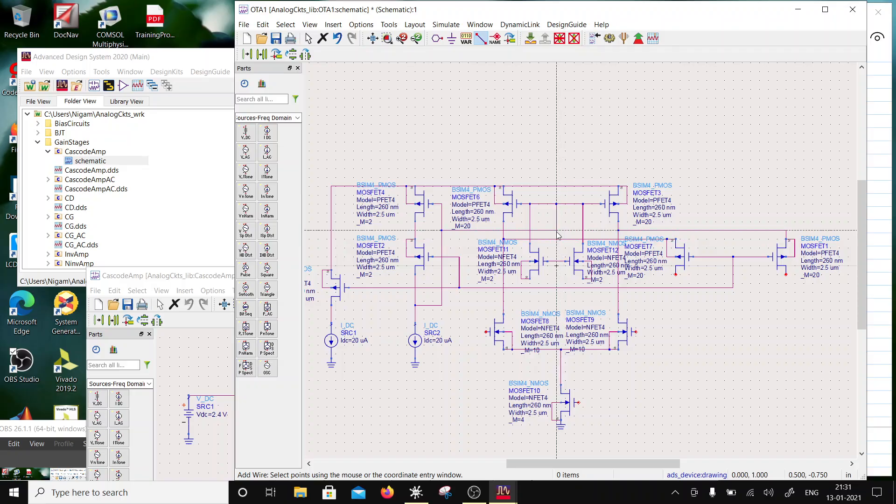
{"action": "left_click", "coordinate": [556, 264]}
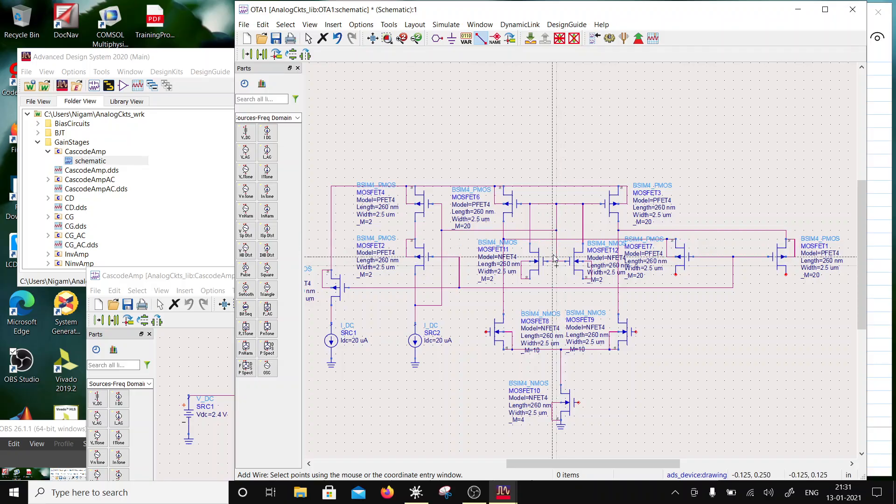
Wire the source of MOSFET11 to the drain wire of MOSFET8 and the source of MOSFET12 to the drain wire of MOSFET9.
{"action": "left_click", "coordinate": [531, 280]}
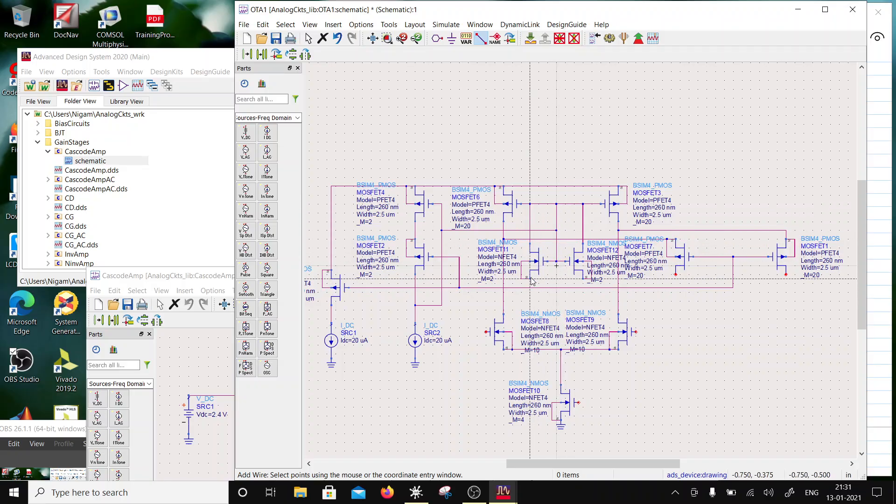
{"action": "left_click", "coordinate": [503, 279]}
{"action": "left_click", "coordinate": [592, 279]}
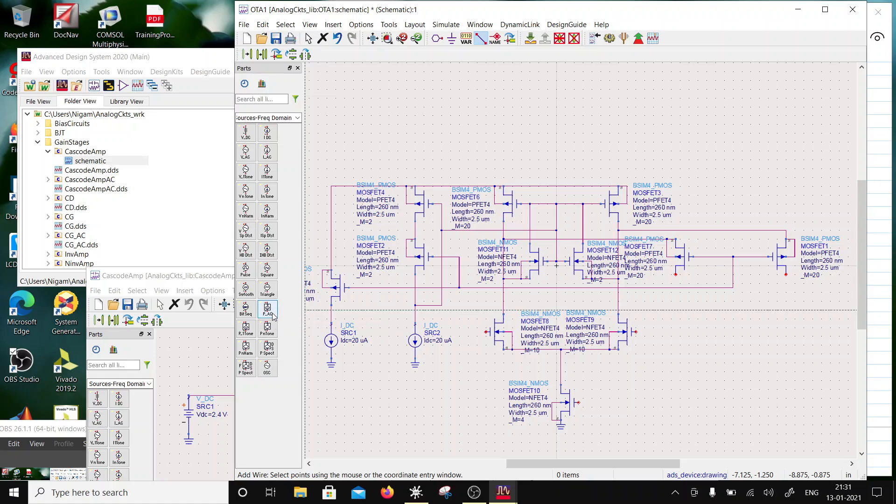
{"action": "key", "text": "Escape"}
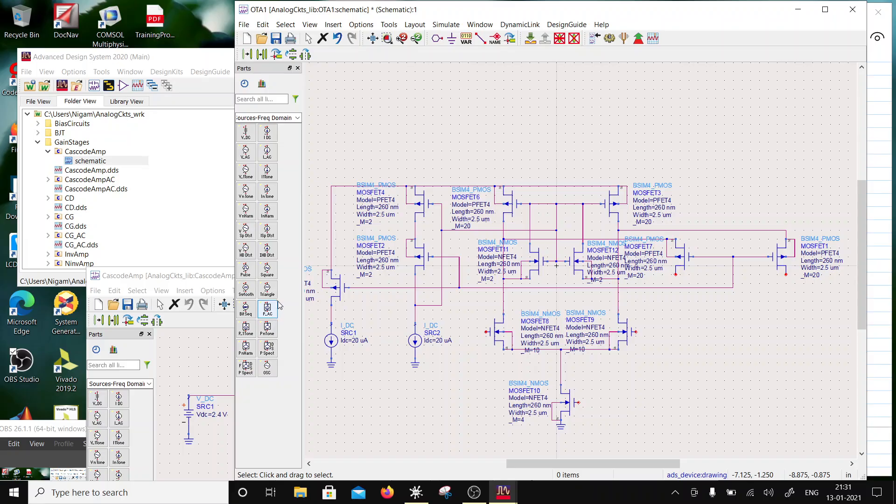
Copy MOSFET10 twice with a reference point, placing the two NMOS copies in a row to its right at the same height.
{"action": "scroll", "coordinate": [639, 284], "scroll_direction": "down", "scroll_amount": 2}
{"action": "scroll", "coordinate": [587, 267], "scroll_direction": "up", "scroll_amount": 1}
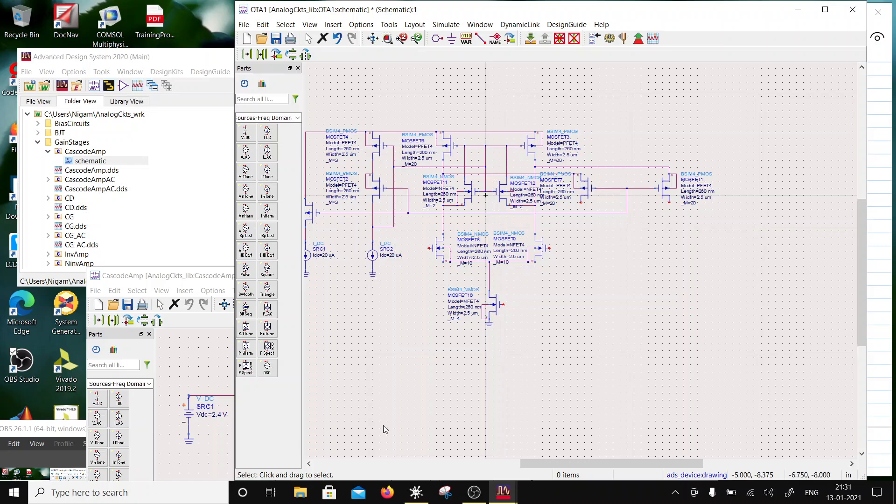
{"action": "left_click", "coordinate": [494, 306]}
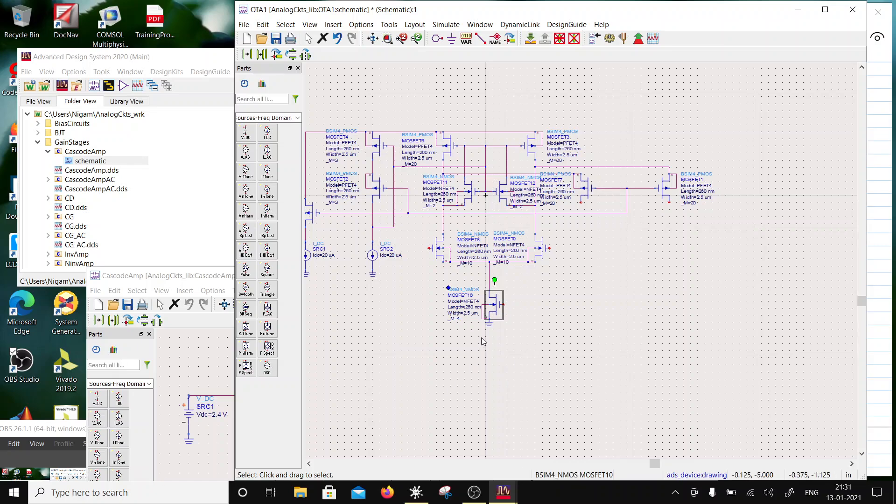
{"action": "left_click", "coordinate": [262, 54]}
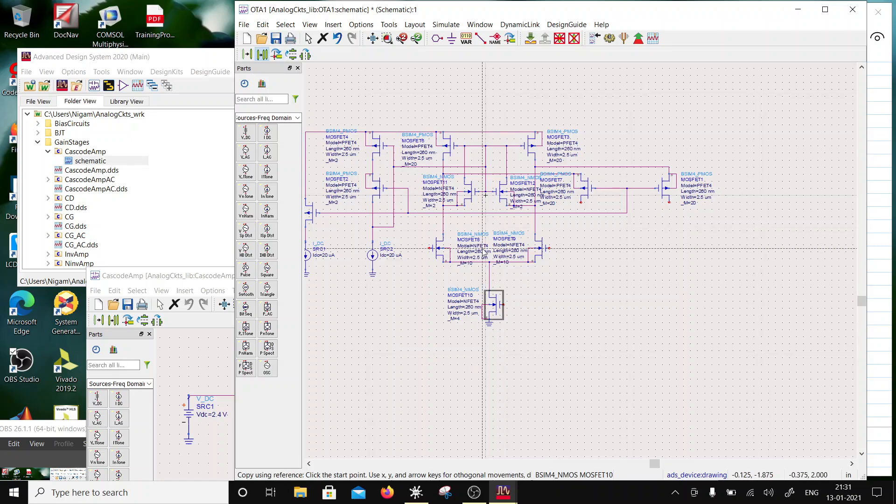
{"action": "left_click", "coordinate": [489, 294]}
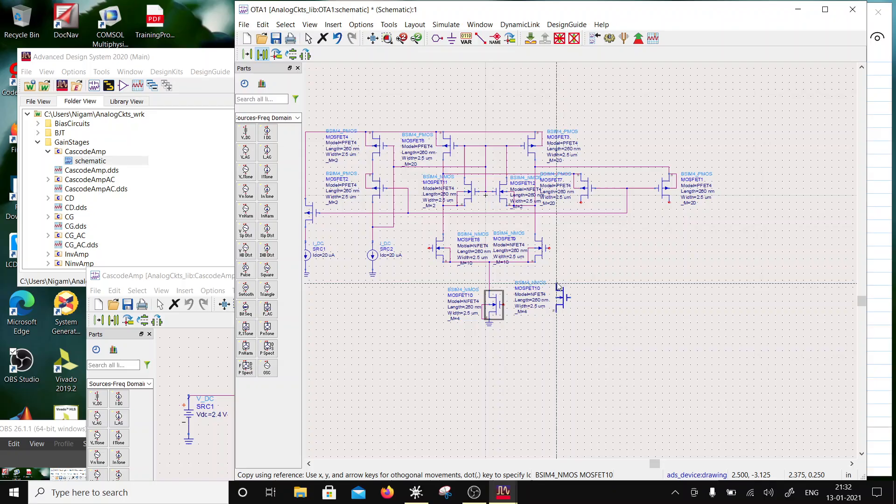
{"action": "left_click", "coordinate": [584, 292]}
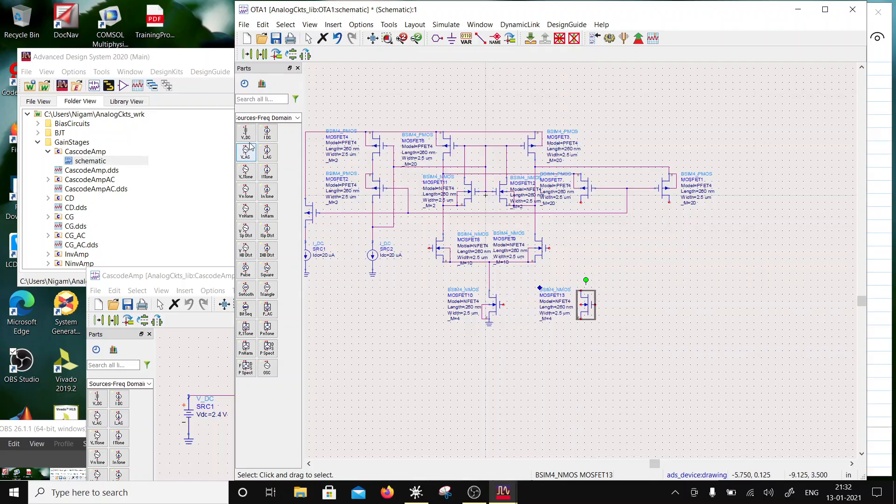
{"action": "left_click", "coordinate": [262, 54]}
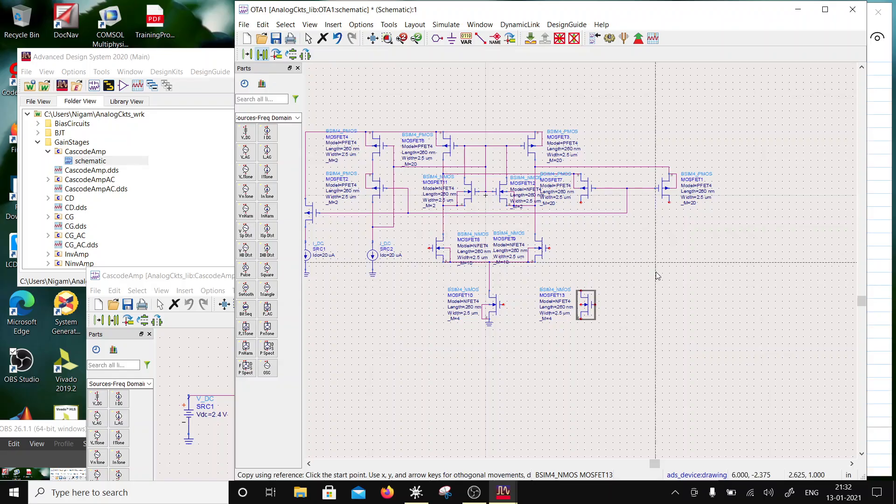
{"action": "left_click", "coordinate": [580, 291]}
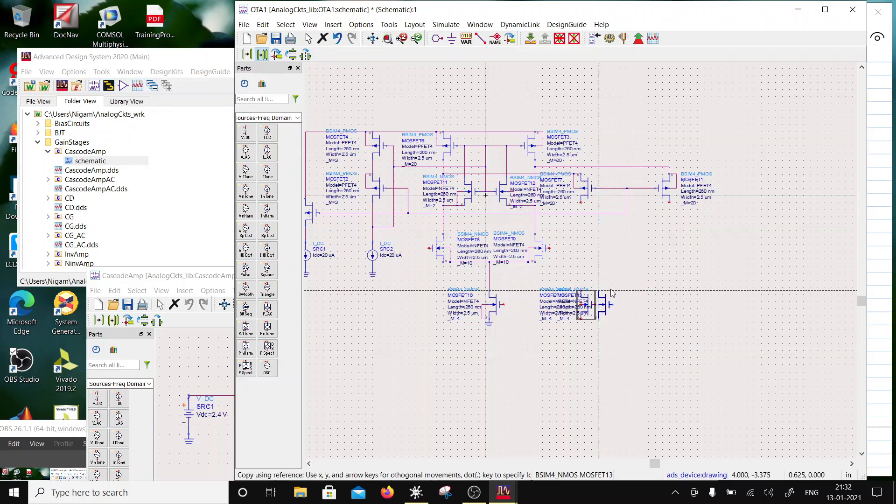
{"action": "left_click", "coordinate": [670, 291]}
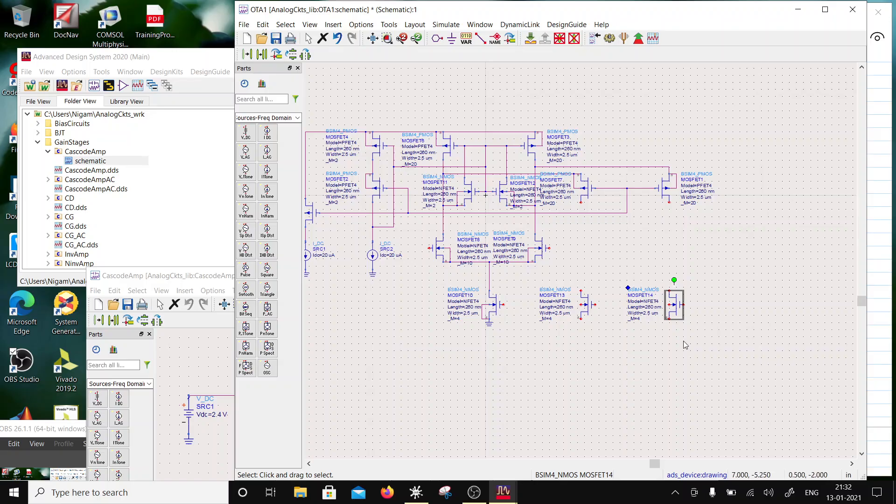
Select MOSFET13 and MOSFET14 together and place a copy of the pair directly above them.
{"action": "left_click_drag", "start_coordinate": [714, 339], "coordinate": [593, 297]}
{"action": "left_click", "coordinate": [573, 285]}
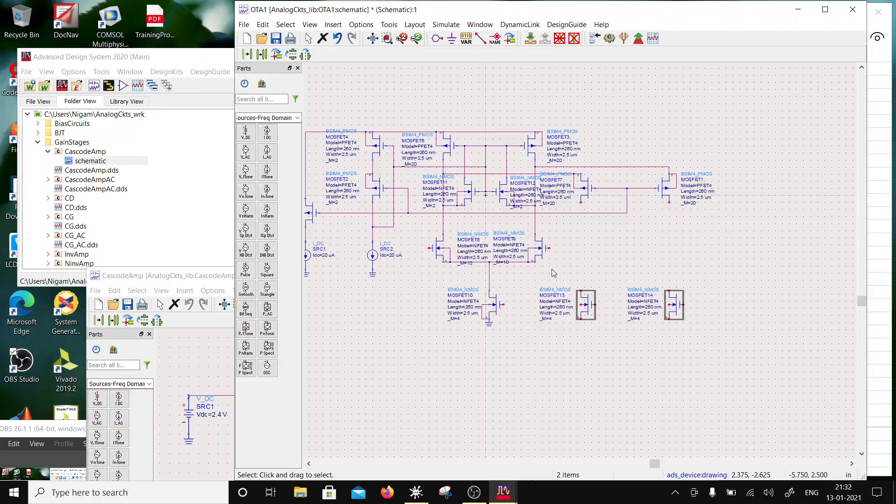
{"action": "left_click", "coordinate": [261, 54]}
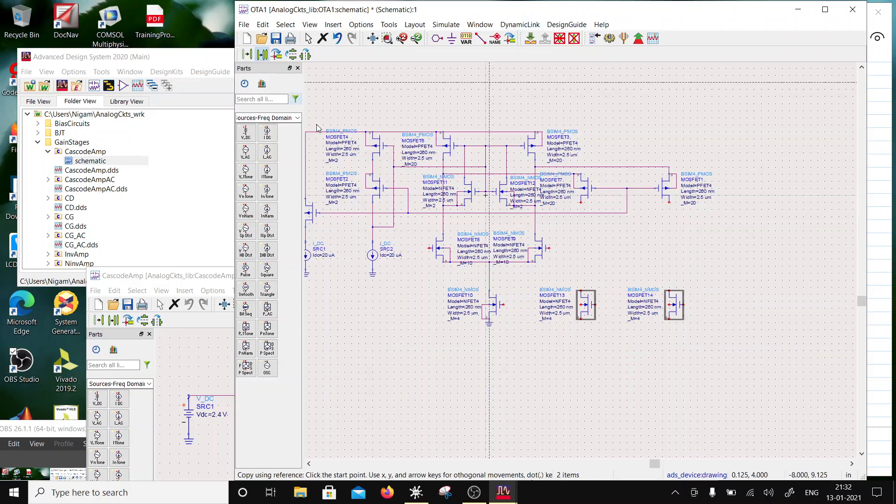
{"action": "left_click", "coordinate": [581, 317]}
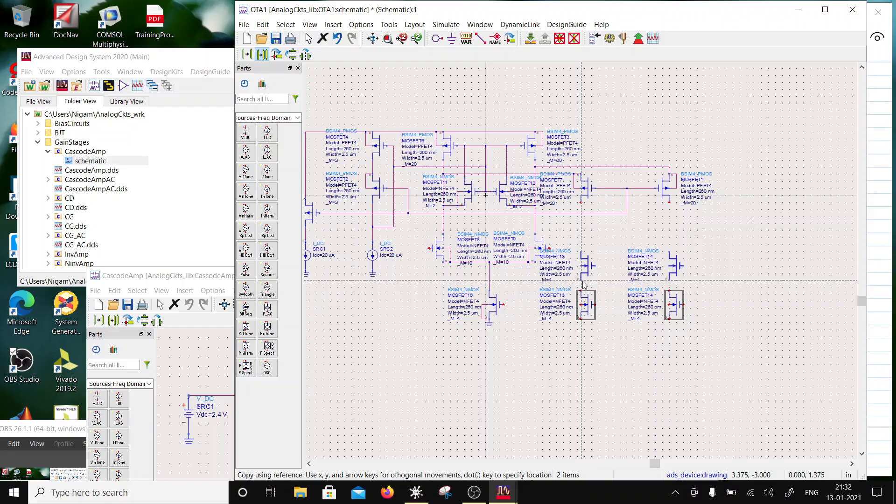
{"action": "left_click", "coordinate": [582, 282]}
{"action": "left_click", "coordinate": [746, 252]}
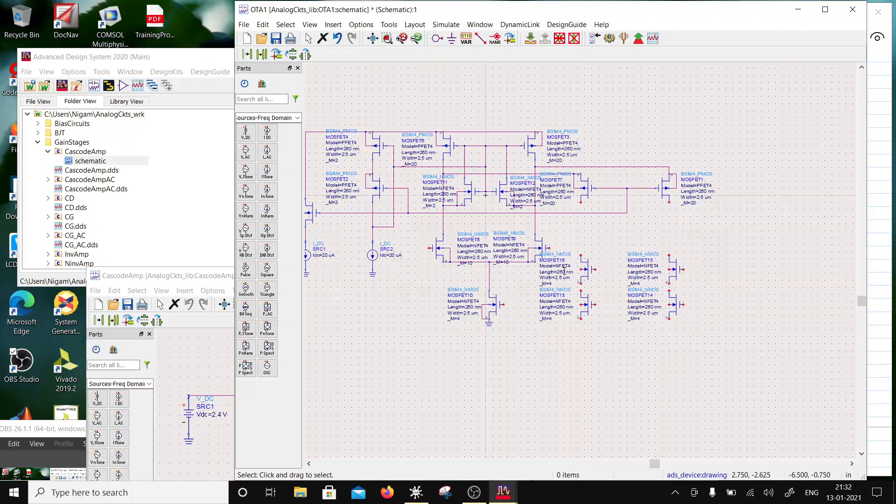
Set the _M multiplier of both MOSFET16 and MOSFET15 to 8.
{"action": "double_click", "coordinate": [552, 282]}
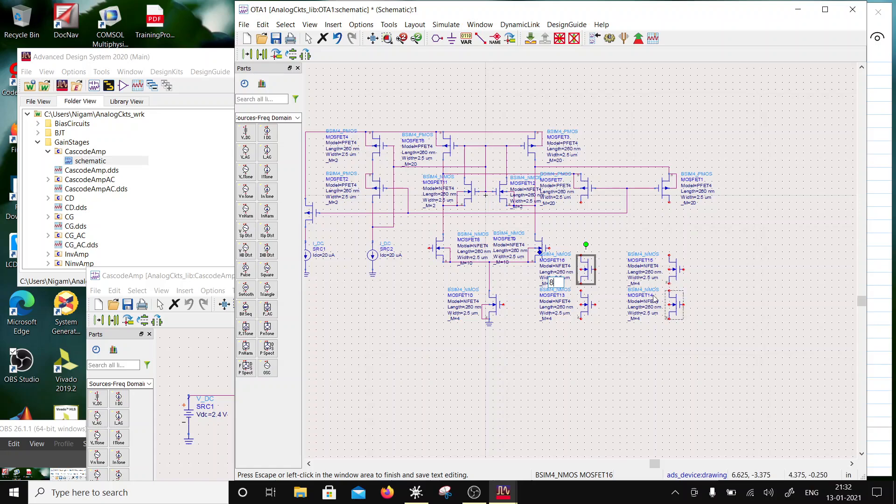
{"action": "left_click", "coordinate": [641, 283]}
{"action": "double_click", "coordinate": [637, 284]}
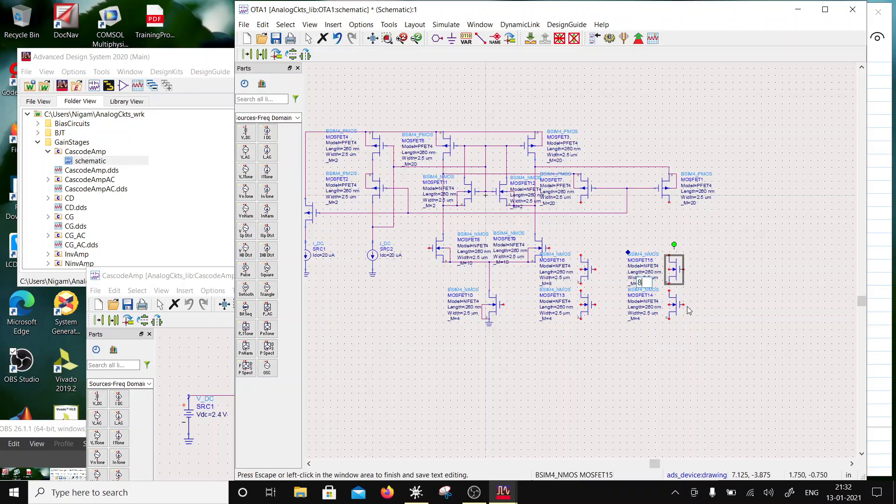
{"action": "left_click", "coordinate": [731, 320]}
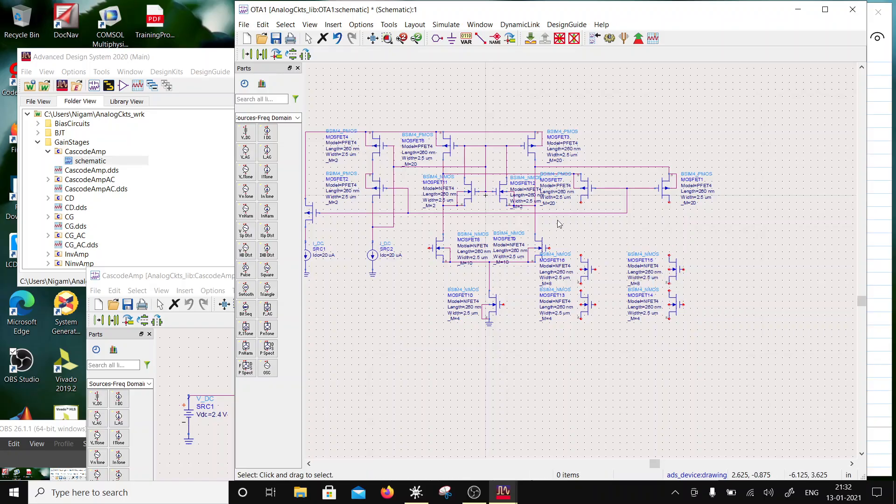
Wire the bodies of MOSFET13–MOSFET16 to their own sources, and connect each upper transistor's source to the drain of the one below.
{"action": "left_click", "coordinate": [480, 37]}
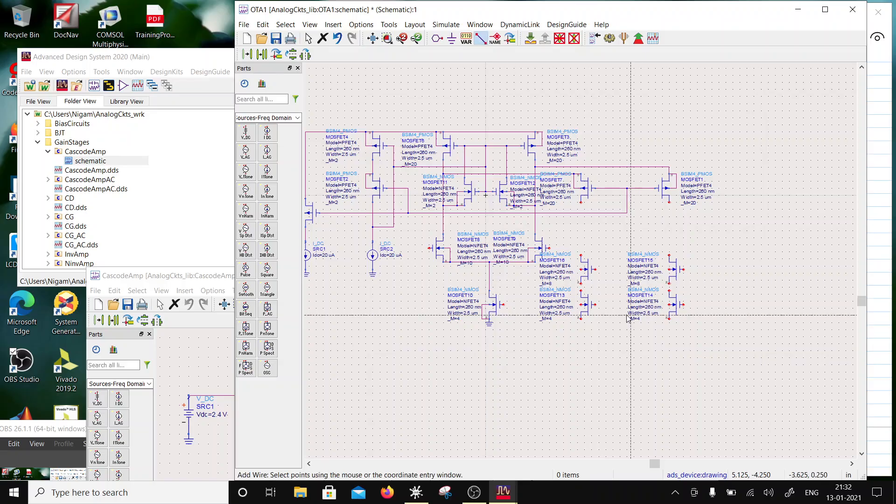
{"action": "left_click", "coordinate": [580, 318]}
{"action": "left_click", "coordinate": [582, 270]}
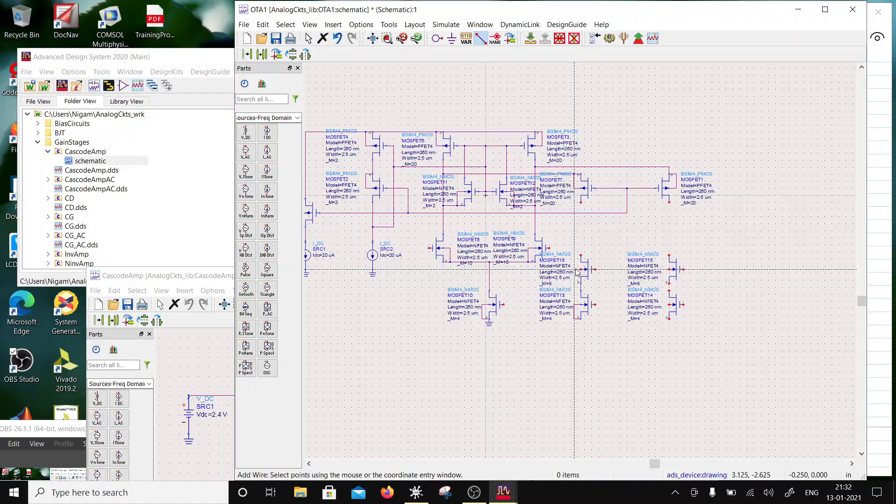
{"action": "left_click", "coordinate": [583, 290]}
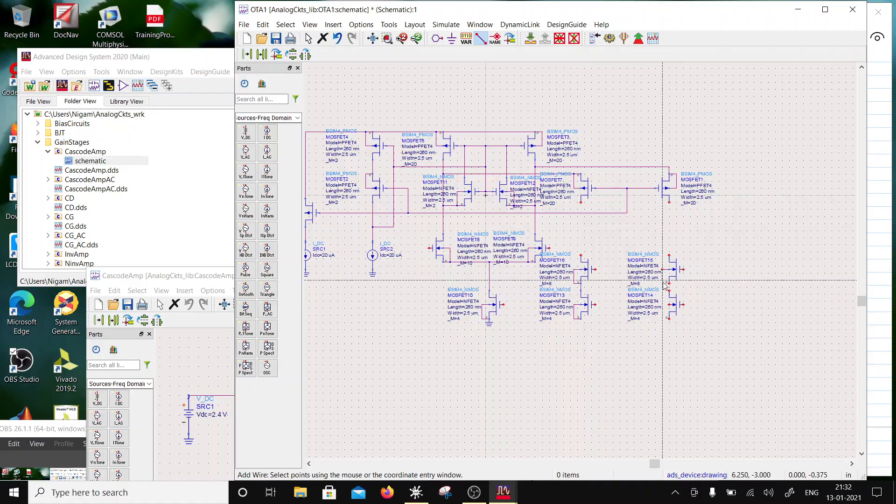
{"action": "left_click", "coordinate": [669, 283]}
{"action": "left_click", "coordinate": [669, 304]}
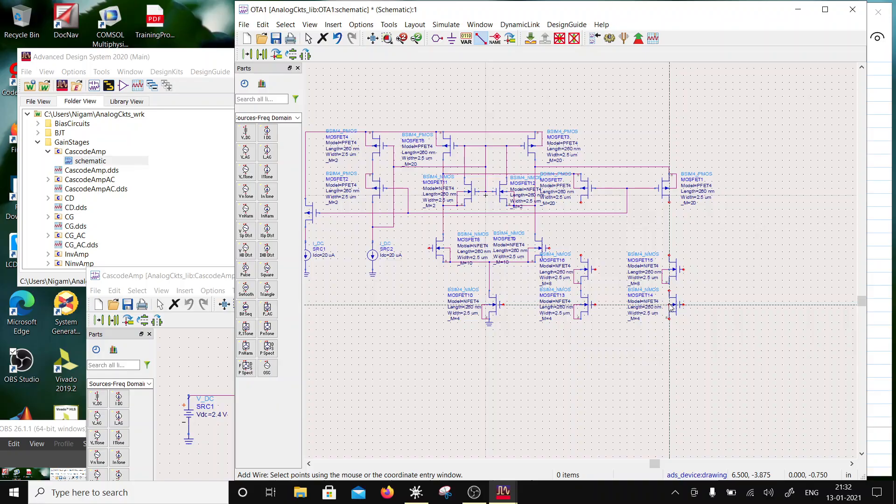
{"action": "left_click", "coordinate": [669, 319]}
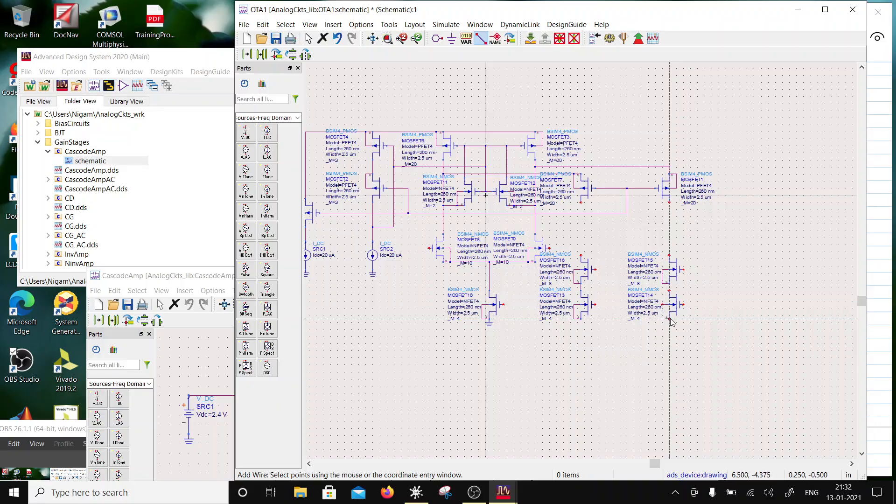
{"action": "left_click", "coordinate": [669, 283]}
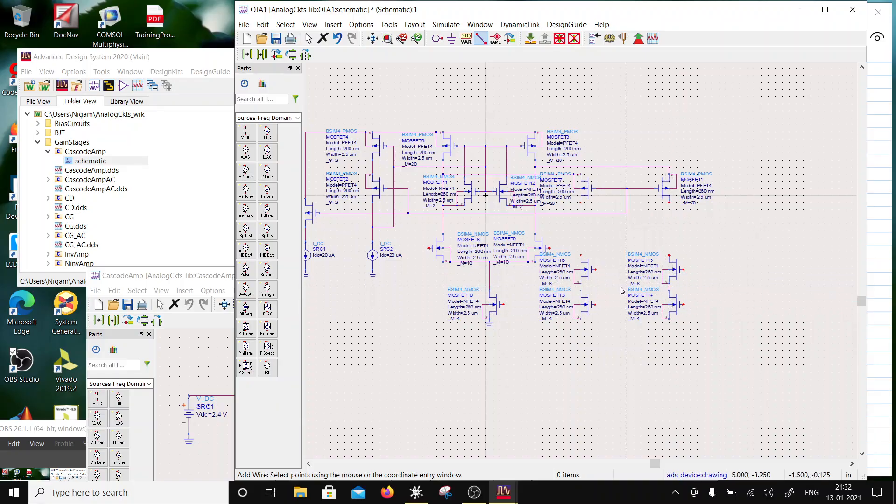
Wire the gates of MOSFET13 and MOSFET14 together and extend the line to the gate of MOSFET10.
{"action": "left_click", "coordinate": [596, 304]}
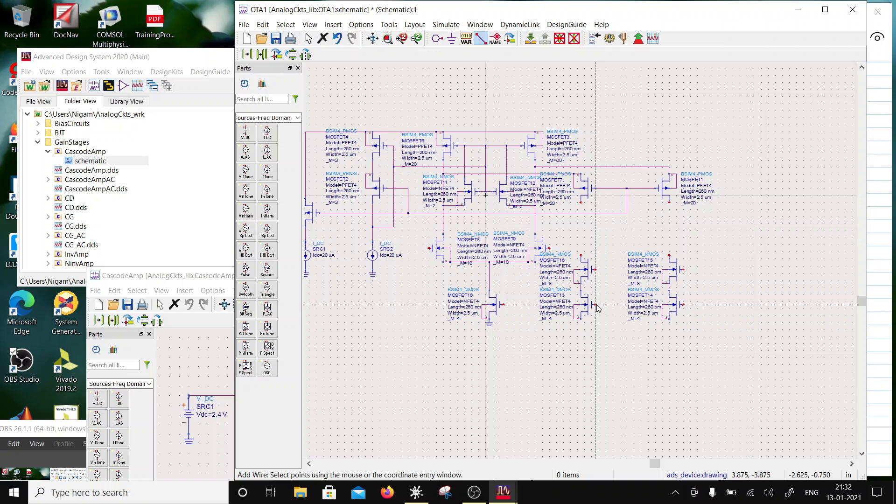
{"action": "left_click", "coordinate": [684, 305]}
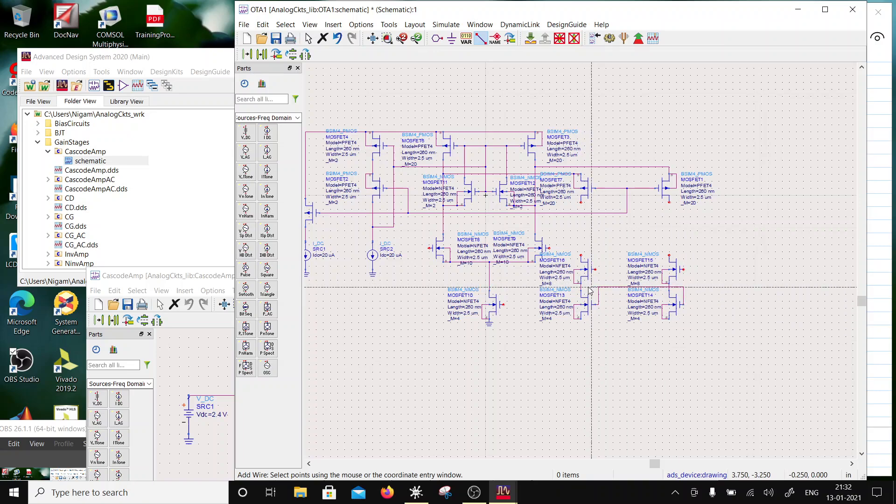
{"action": "left_click", "coordinate": [503, 305]}
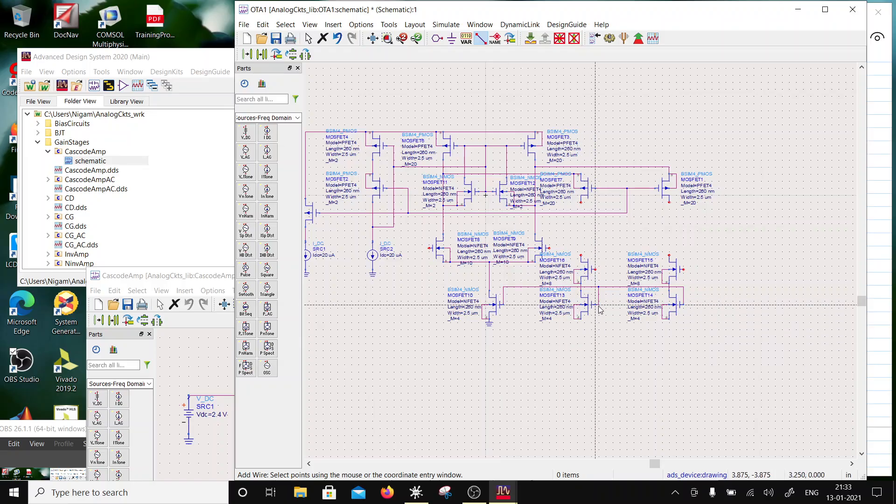
Connect the gate of MOSFET13 to the drain of MOSFET16, and wire the gates of MOSFET16 and MOSFET15 together.
{"action": "left_click", "coordinate": [582, 250]}
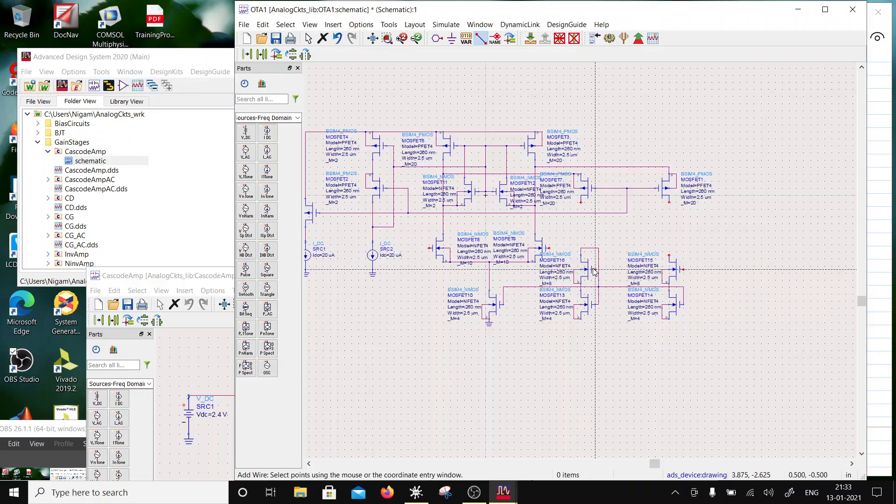
{"action": "left_click", "coordinate": [593, 270]}
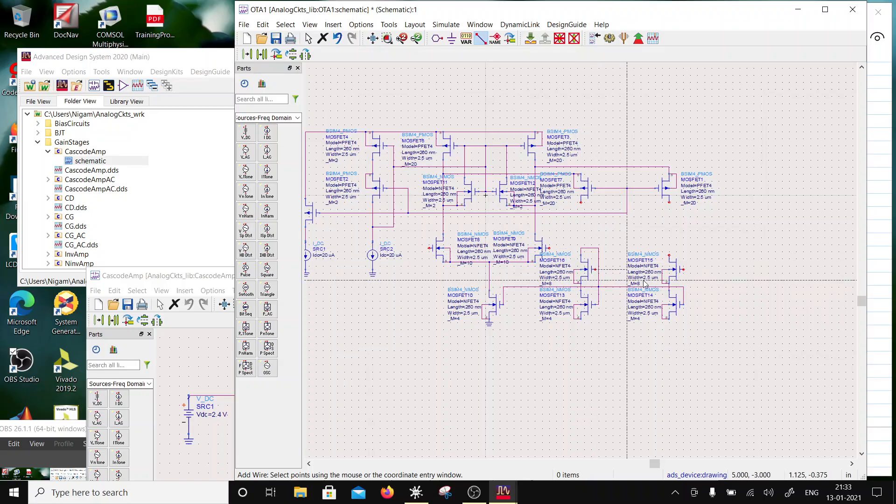
{"action": "left_click", "coordinate": [681, 270]}
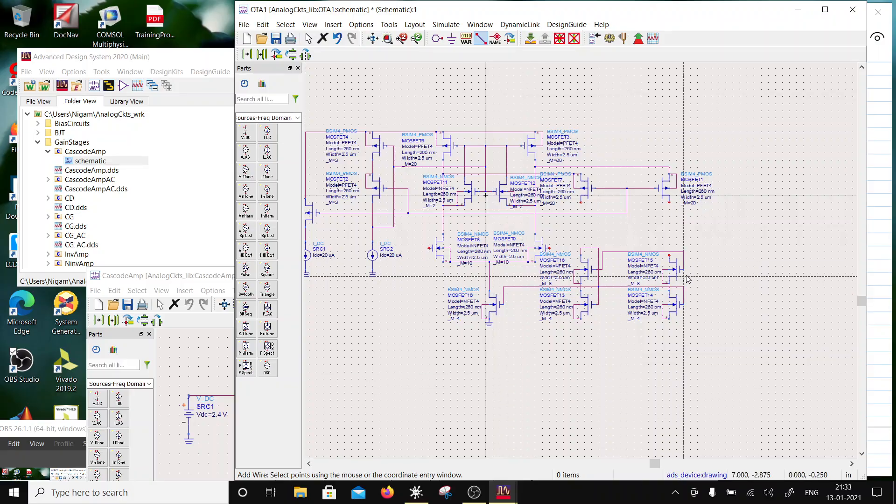
Place a mirrored copy of MOSFET15 to its right, with the gate facing the opposite way.
{"action": "left_click", "coordinate": [262, 54]}
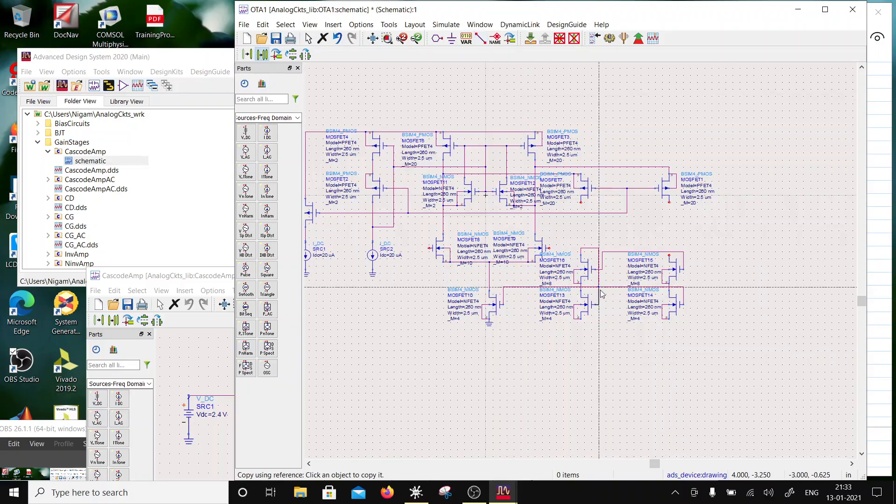
{"action": "left_click", "coordinate": [672, 269]}
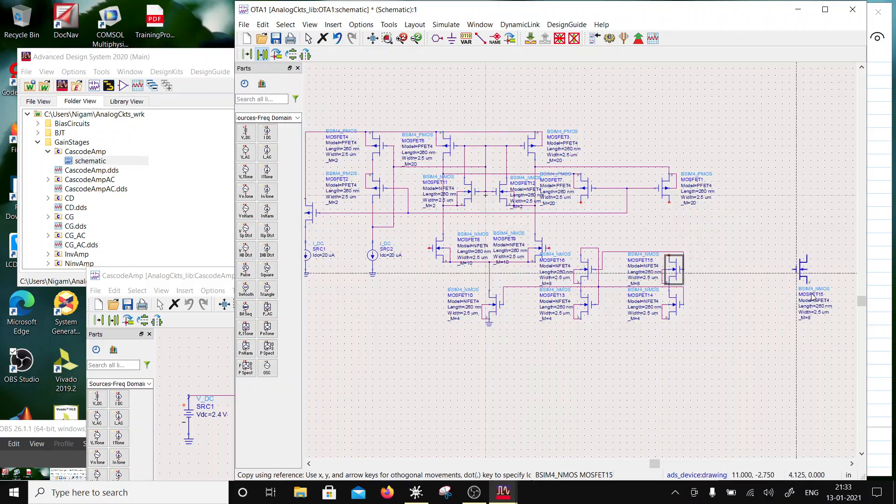
{"action": "left_click", "coordinate": [722, 273]}
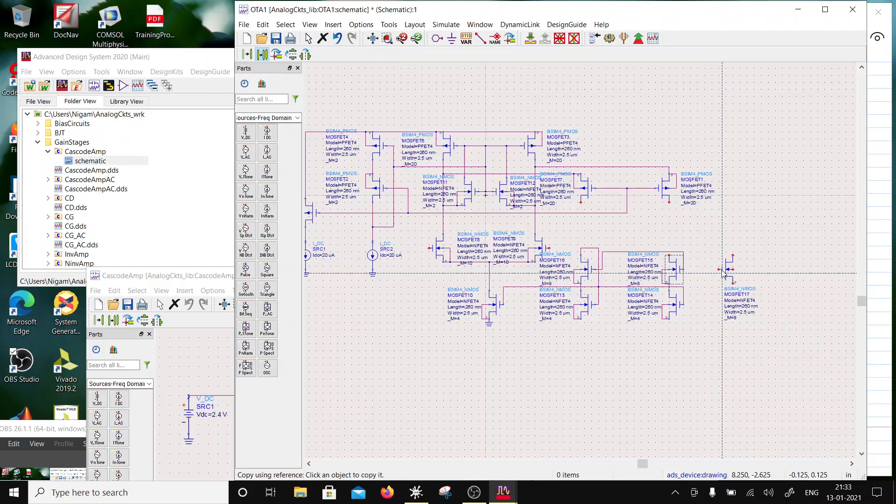
{"action": "key", "text": "Escape"}
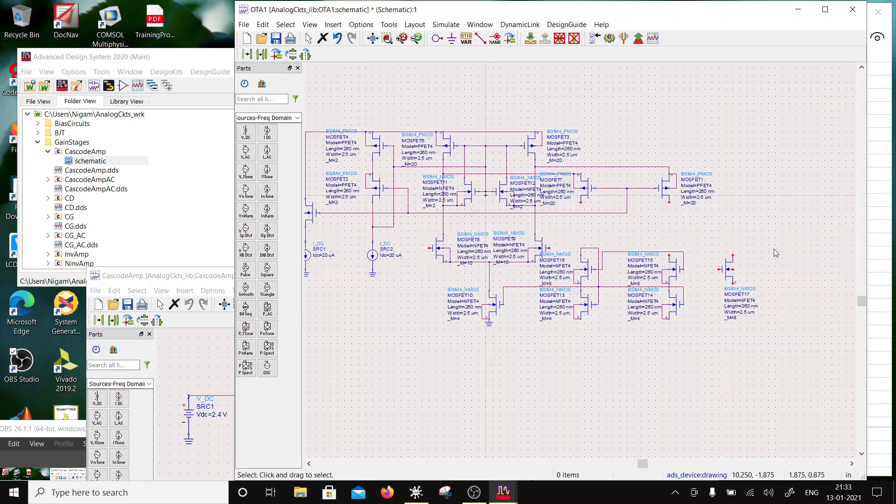
Move MOSFET17's parameter text beside its symbol and set its multiplier _M to 2.
{"action": "key", "text": "F5"}
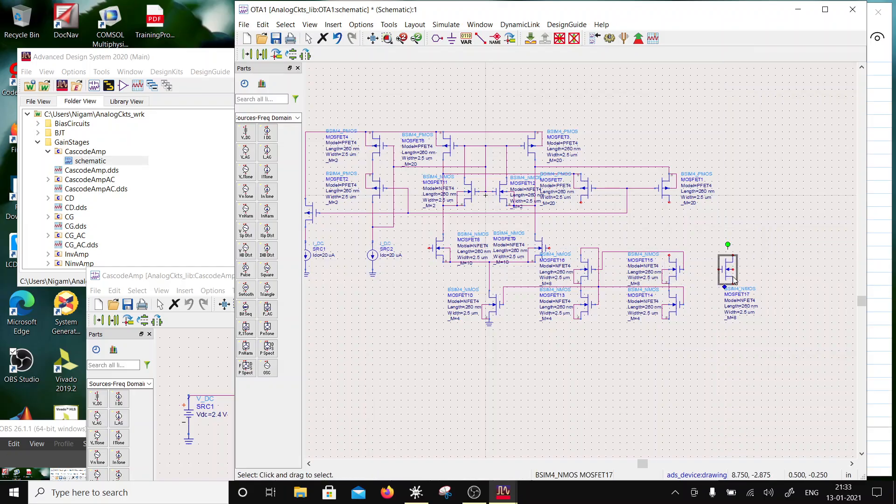
{"action": "left_click", "coordinate": [733, 279]}
{"action": "left_click", "coordinate": [758, 280]}
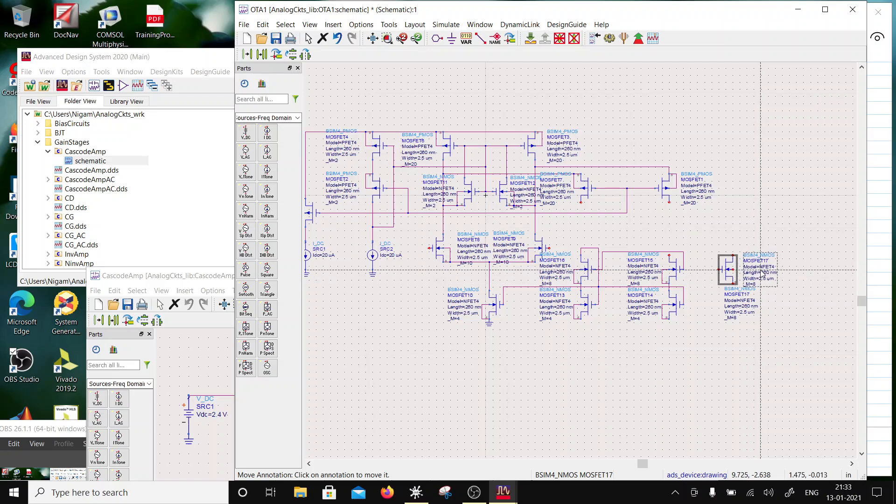
{"action": "key", "text": "Escape"}
{"action": "double_click", "coordinate": [758, 283]}
{"action": "left_click", "coordinate": [753, 285]}
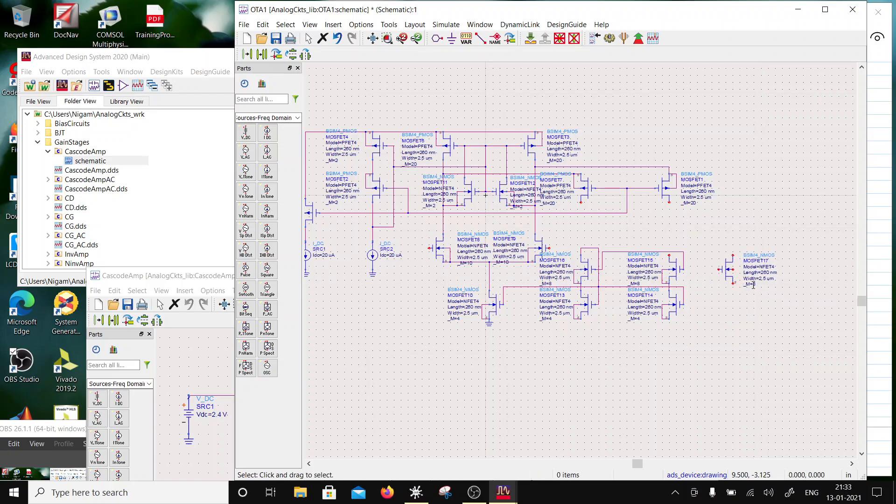
{"action": "double_click", "coordinate": [754, 285]}
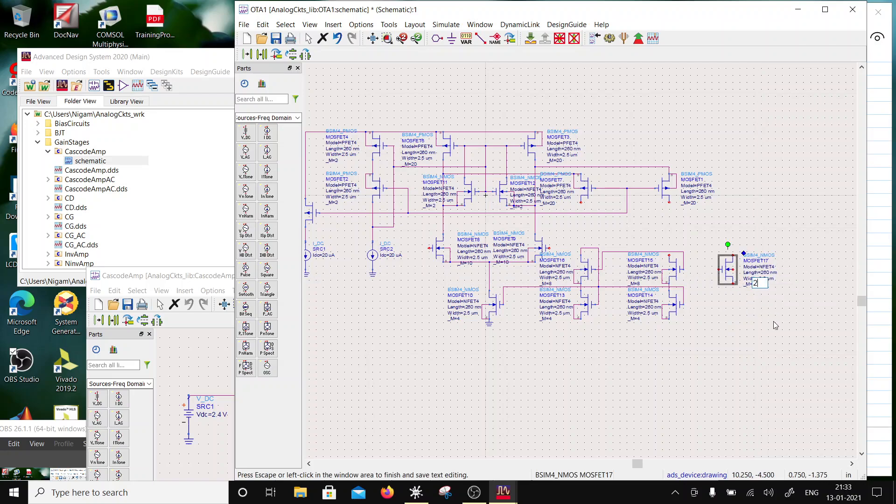
{"action": "left_click", "coordinate": [802, 332]}
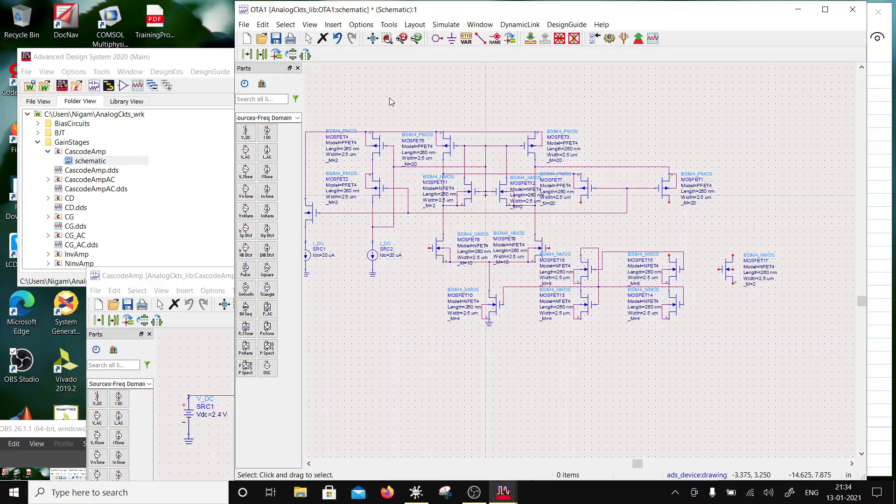
Wire MOSFET17's body and source to the sources of MOSFET14 and MOSFET13, extending the line to the ground at MOSFET10.
{"action": "left_click", "coordinate": [480, 38]}
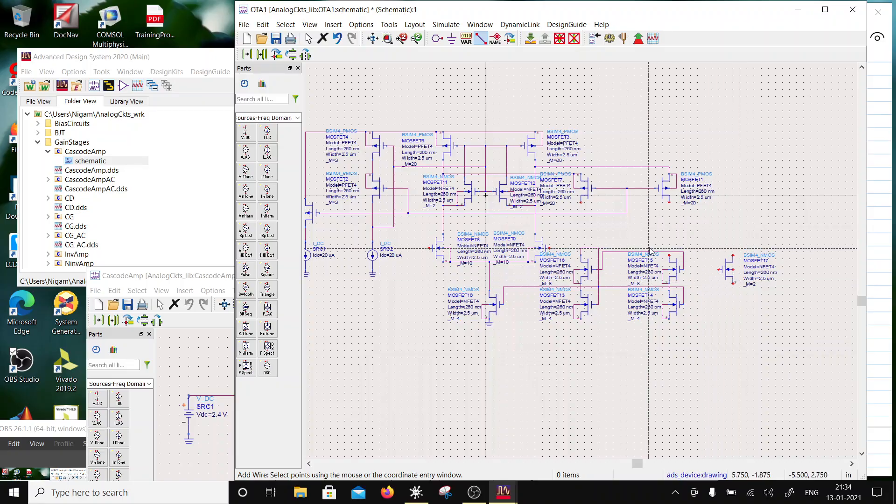
{"action": "left_click", "coordinate": [733, 285]}
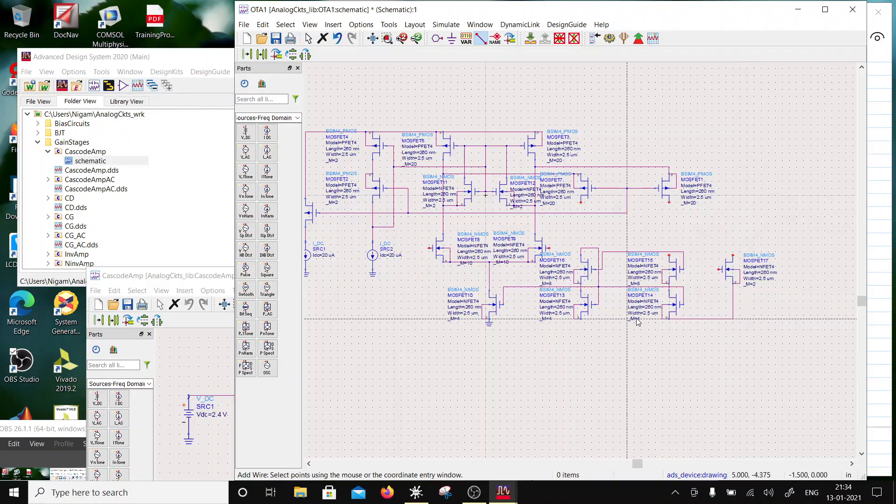
{"action": "left_click", "coordinate": [582, 320]}
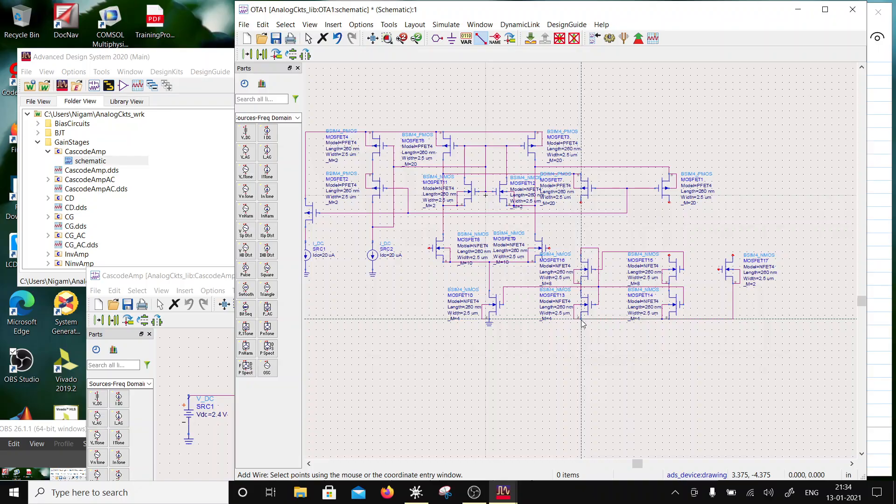
{"action": "left_click", "coordinate": [489, 321]}
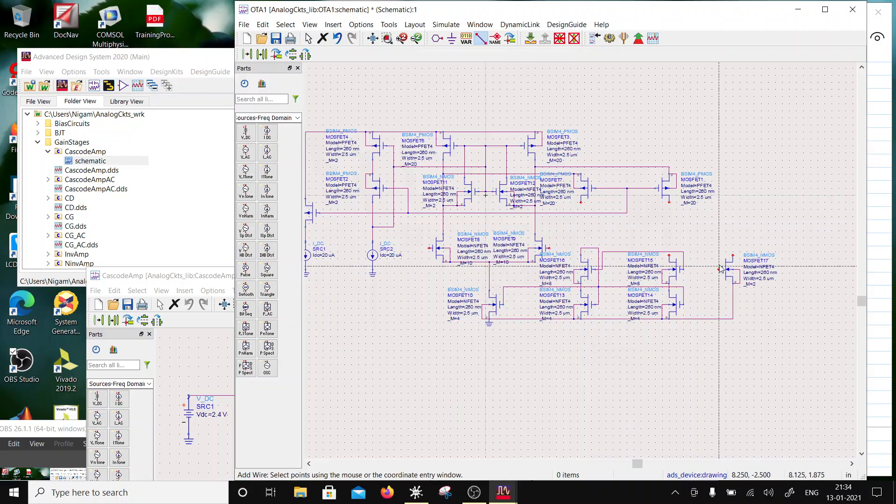
Connect MOSFET17's drain to its own gate and wire that gate to the shared gate line of MOSFET15 and MOSFET16.
{"action": "left_click", "coordinate": [718, 249]}
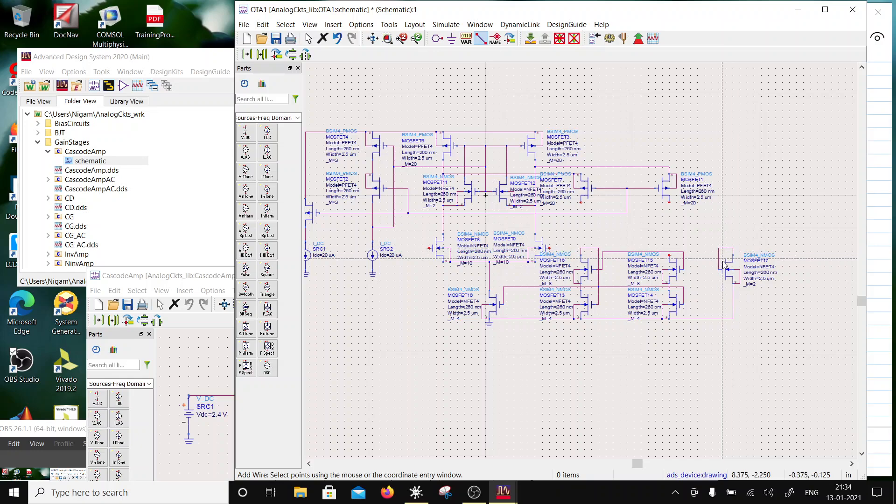
{"action": "left_click", "coordinate": [719, 270]}
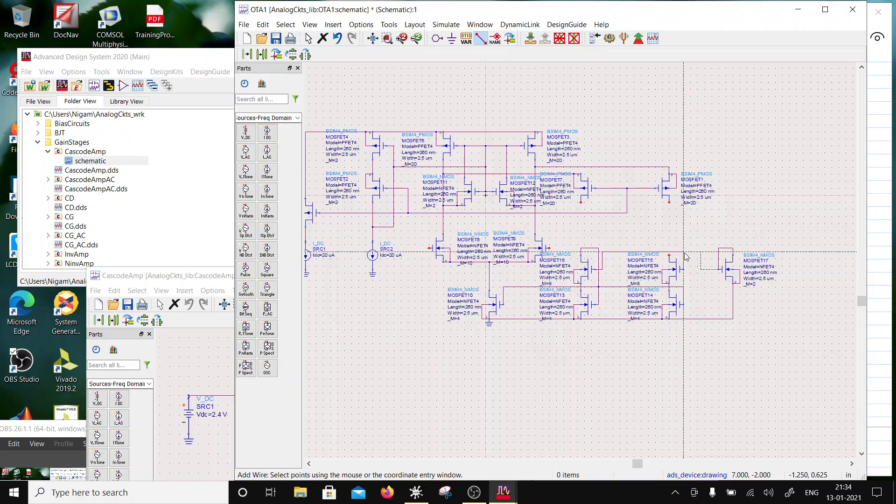
{"action": "left_click", "coordinate": [681, 255]}
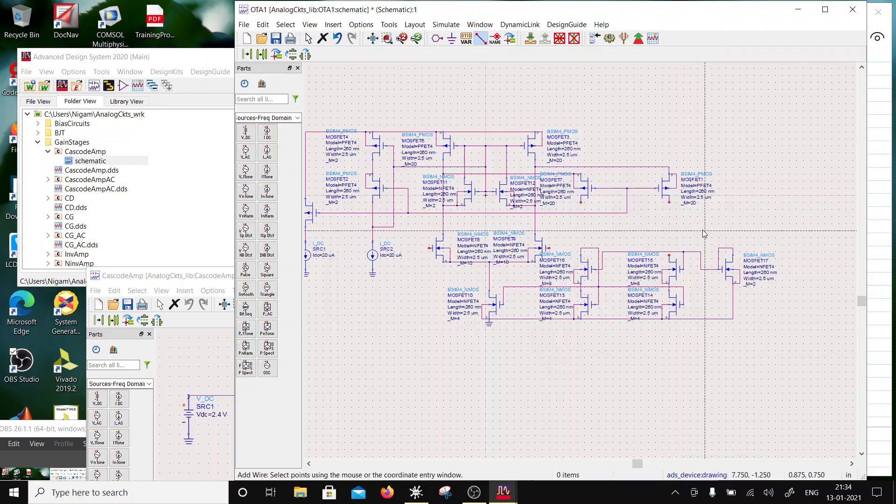
Wire the drain of MOSFET1 to the drain of MOSFET15, and the drain of MOSFET7 to the drain of MOSFET16.
{"action": "left_click", "coordinate": [669, 204]}
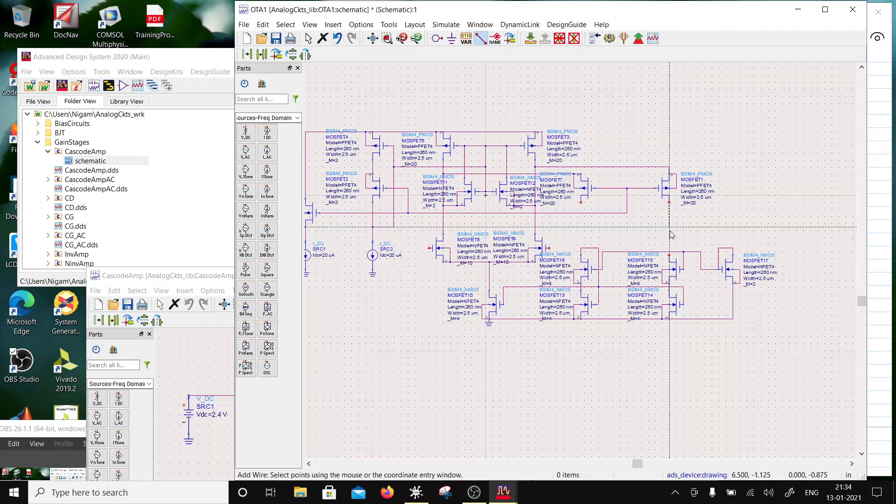
{"action": "left_click", "coordinate": [670, 254]}
{"action": "left_click", "coordinate": [581, 202]}
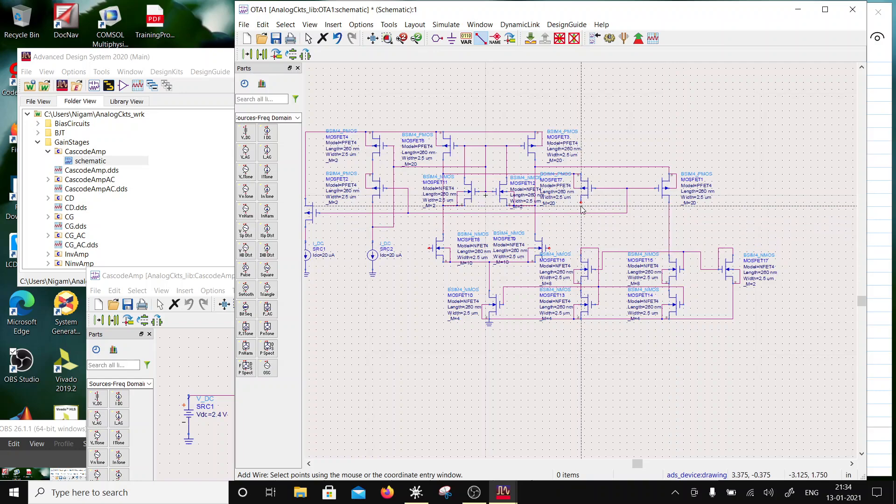
{"action": "left_click", "coordinate": [581, 248]}
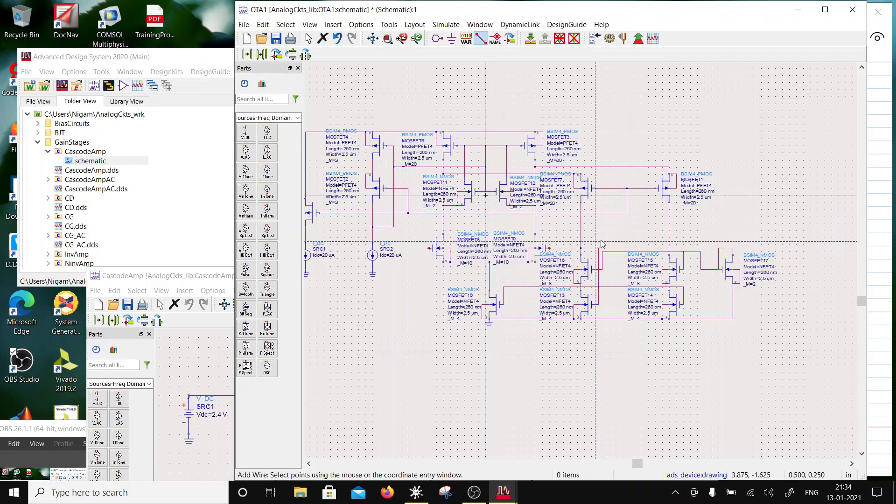
{"action": "key", "text": "Escape"}
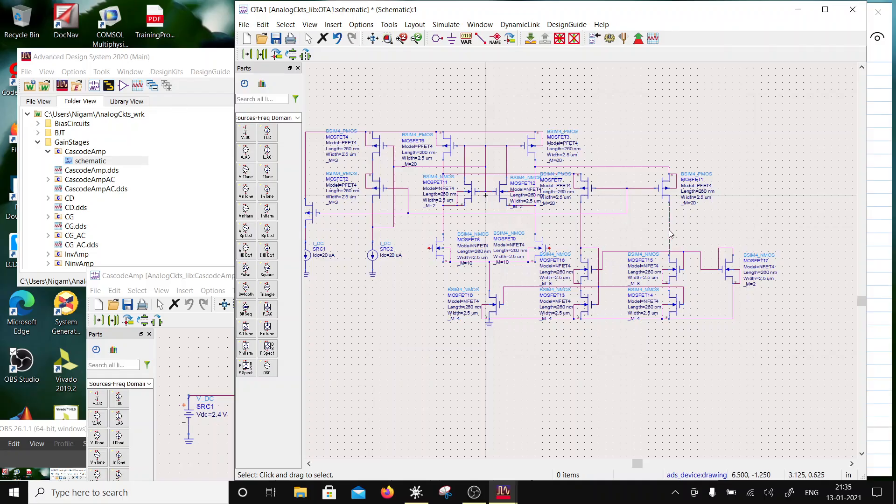
Copy the DC current source SRC2 and place the copy directly above MOSFET17.
{"action": "left_click", "coordinate": [372, 255]}
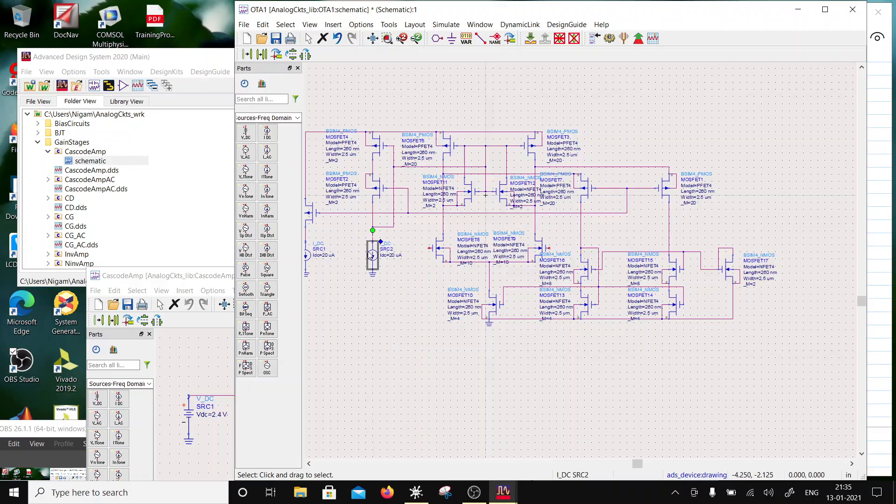
{"action": "left_click", "coordinate": [262, 54]}
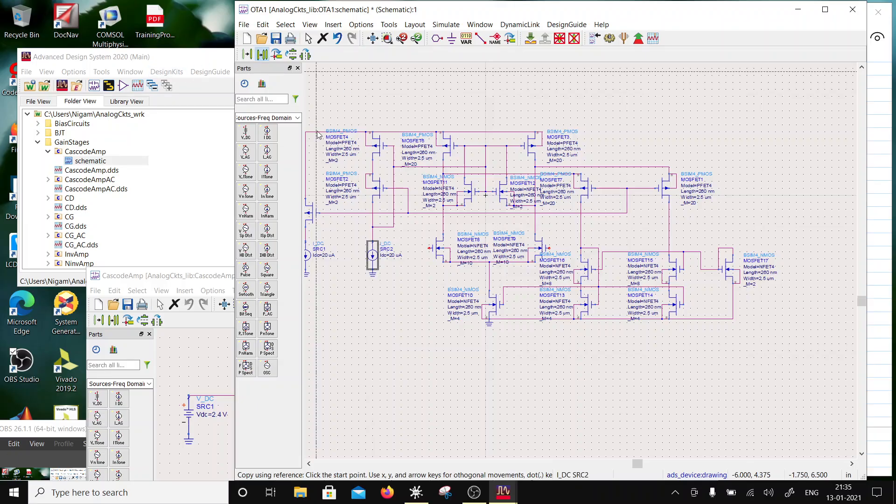
{"action": "left_click", "coordinate": [372, 270]}
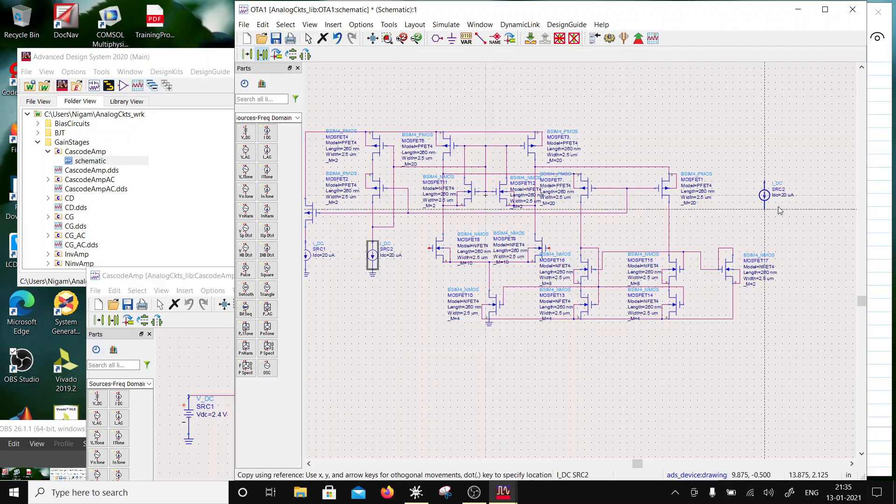
{"action": "left_click", "coordinate": [732, 206]}
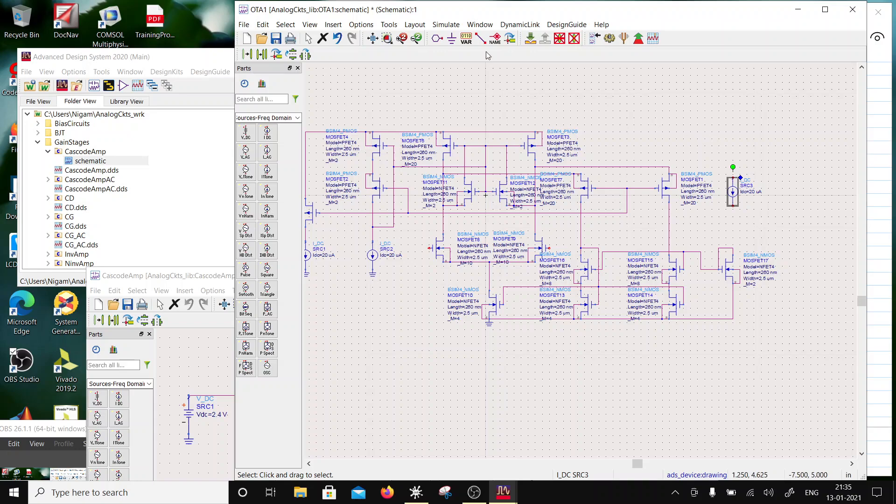
Wire the copied current source between the PMOS supply rail and MOSFET17's drain, and set its current to 10 uA.
{"action": "left_click", "coordinate": [480, 38]}
{"action": "left_click", "coordinate": [542, 132]}
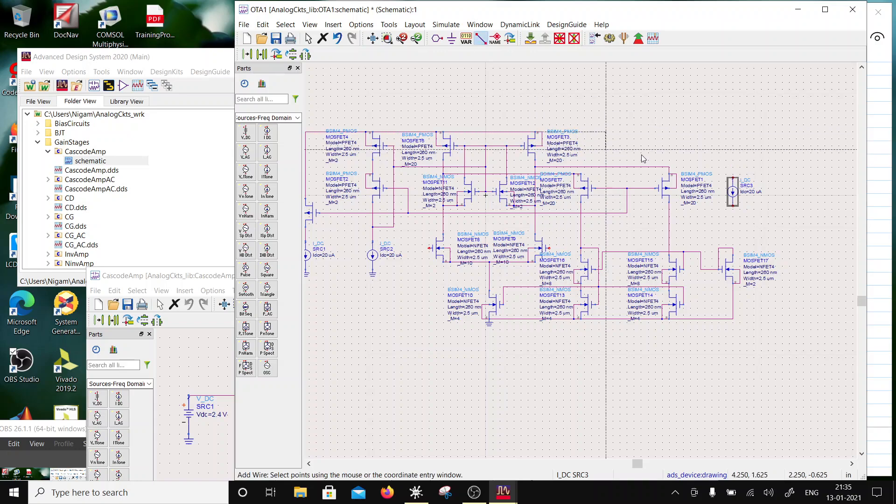
{"action": "left_click", "coordinate": [733, 178]}
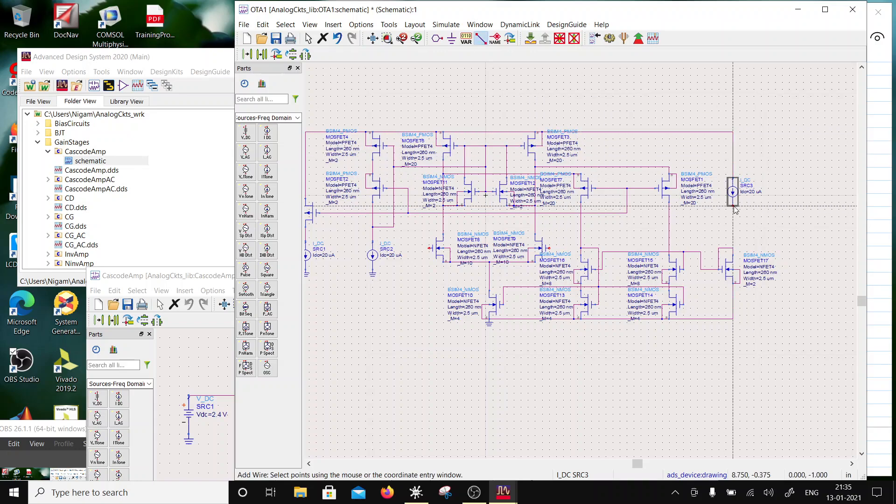
{"action": "left_click", "coordinate": [733, 249]}
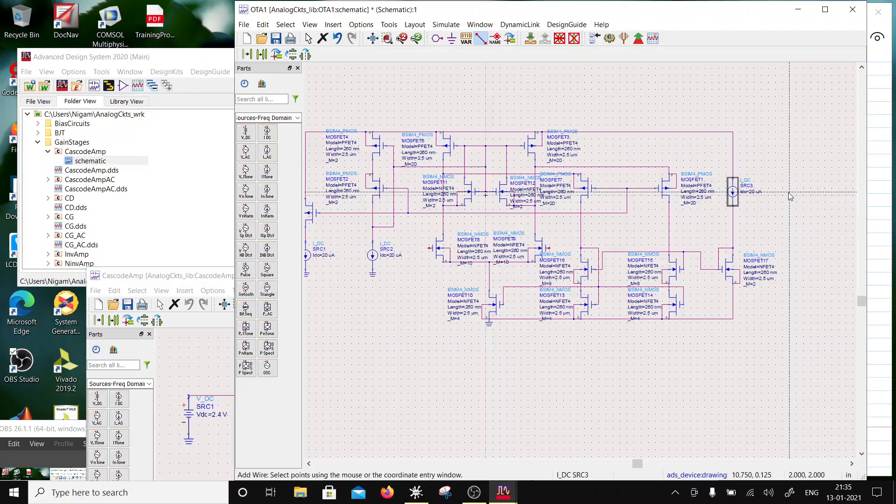
{"action": "key", "text": "Escape"}
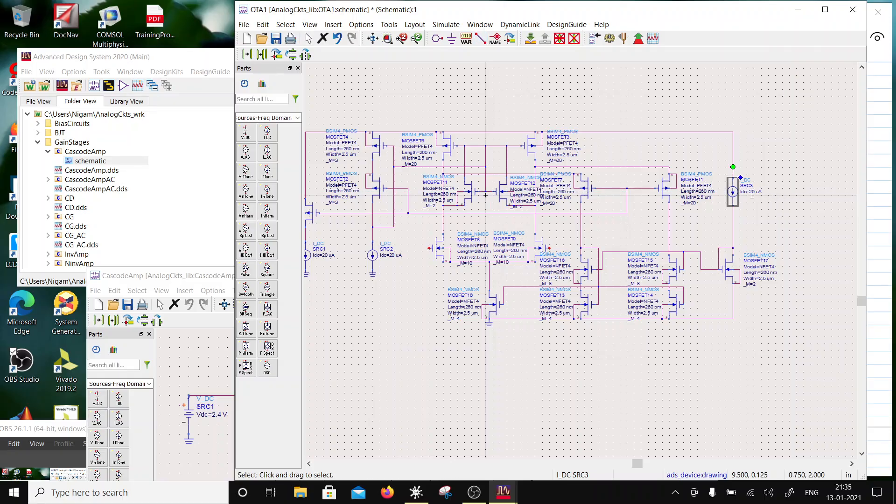
{"action": "double_click", "coordinate": [752, 194]}
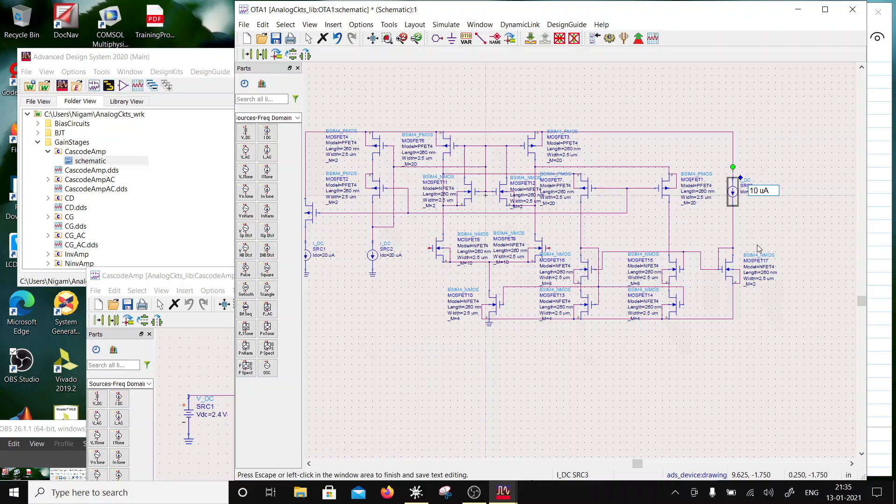
{"action": "left_click", "coordinate": [776, 243]}
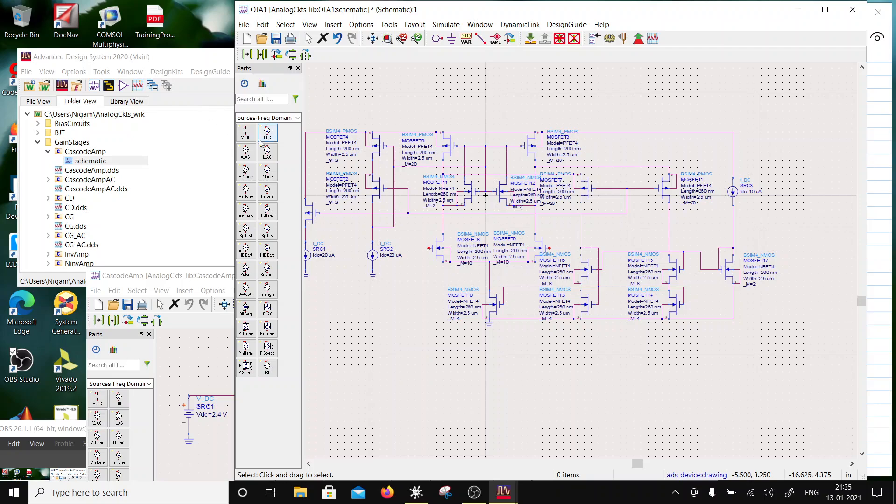
Place a vertical capacitor and a vertical resistor below it from the lumped components, between MOSFET15 and MOSFET17.
{"action": "left_click", "coordinate": [296, 119]}
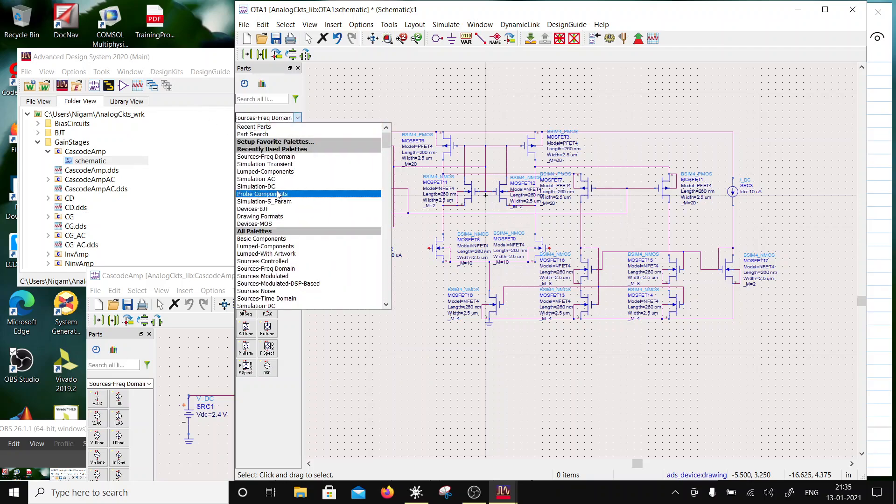
{"action": "left_click", "coordinate": [264, 171]}
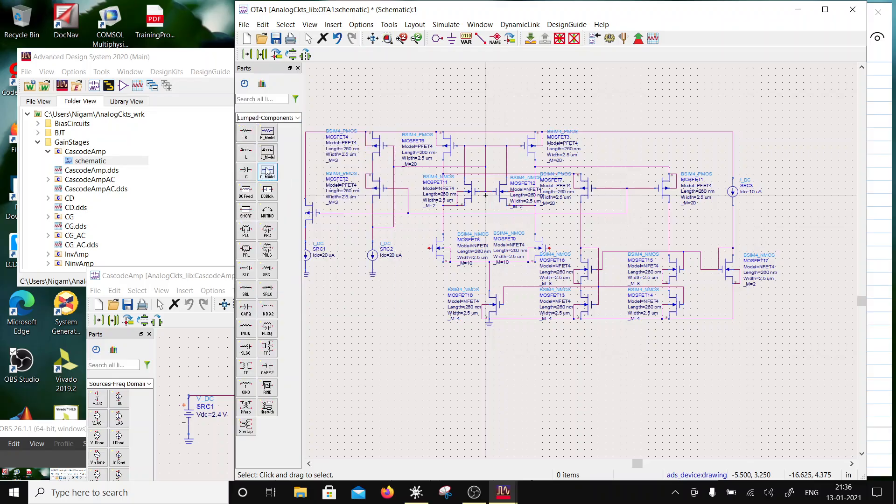
{"action": "left_click", "coordinate": [246, 171]}
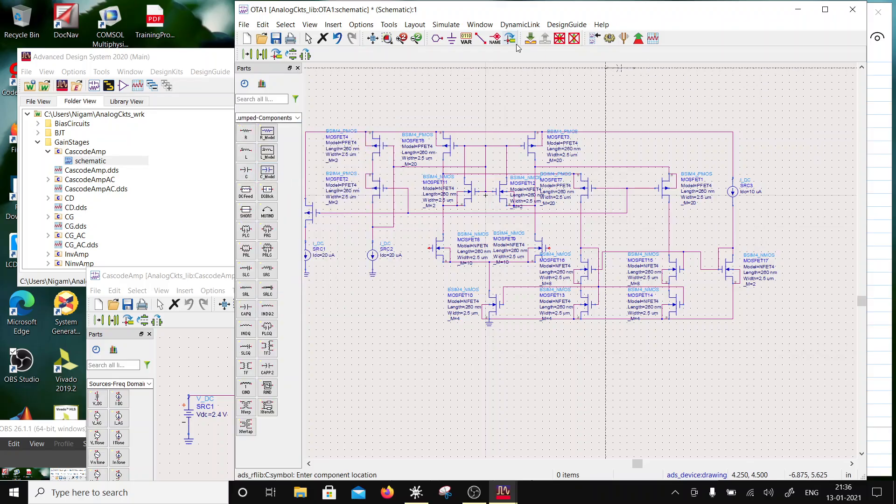
{"action": "left_click", "coordinate": [697, 217]}
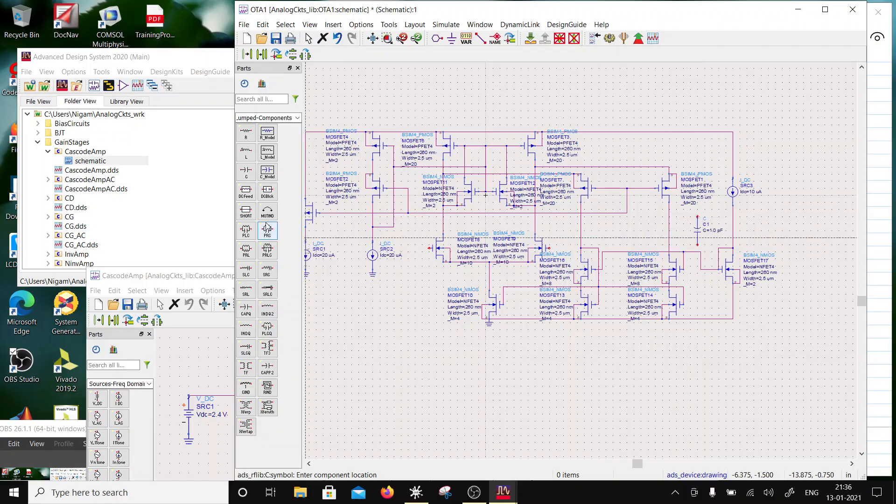
{"action": "left_click", "coordinate": [245, 133]}
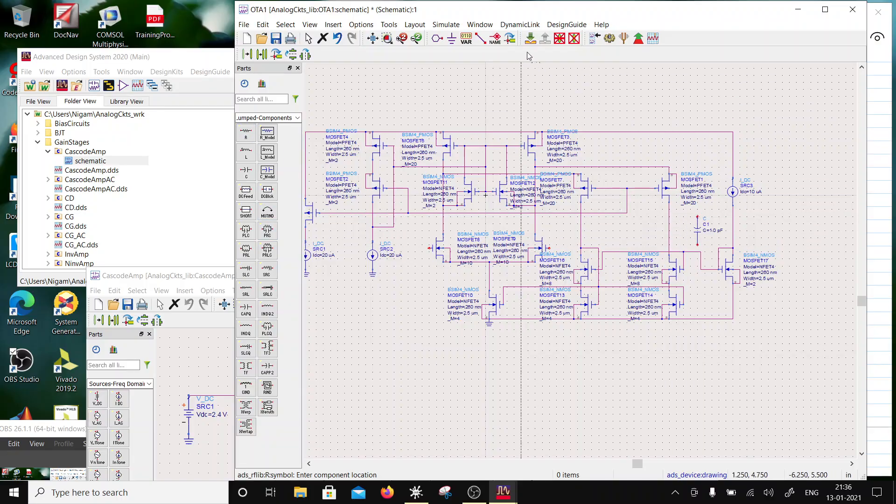
{"action": "left_click", "coordinate": [698, 276]}
Wire the capacitor to MOSFET1's drain node, the resistor in series below it, and the resistor's lower end to the ground line.
{"action": "left_click", "coordinate": [481, 38]}
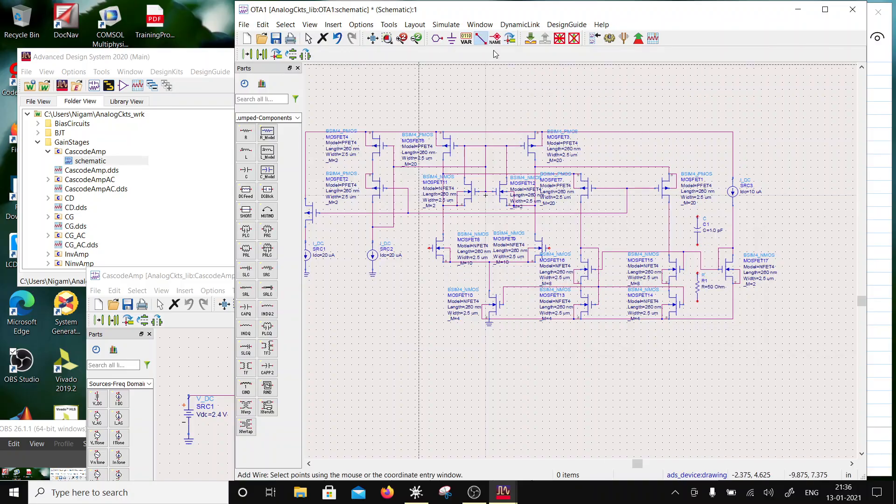
{"action": "left_click", "coordinate": [697, 216]}
{"action": "left_click", "coordinate": [669, 252]}
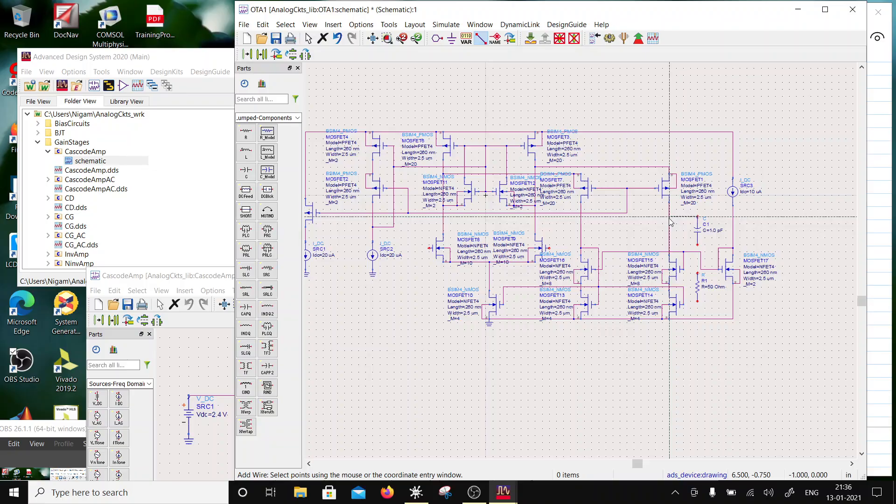
{"action": "left_click", "coordinate": [697, 242]}
{"action": "left_click", "coordinate": [697, 274]}
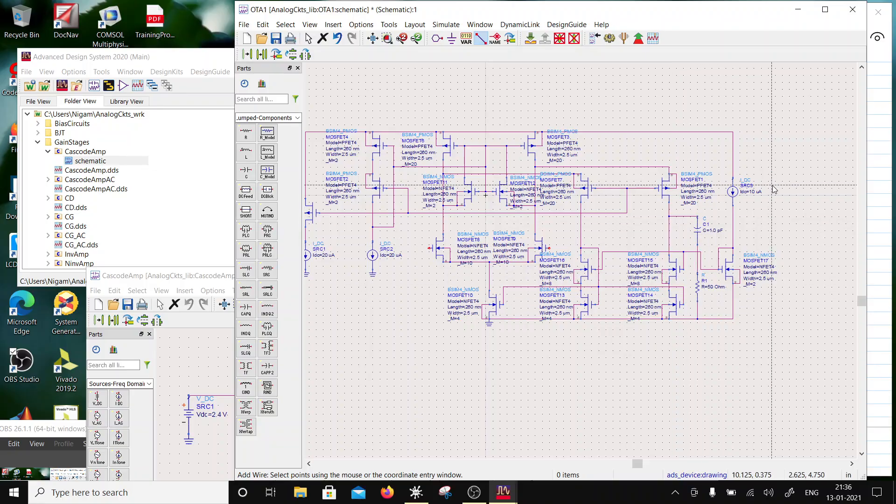
{"action": "key", "text": "Escape"}
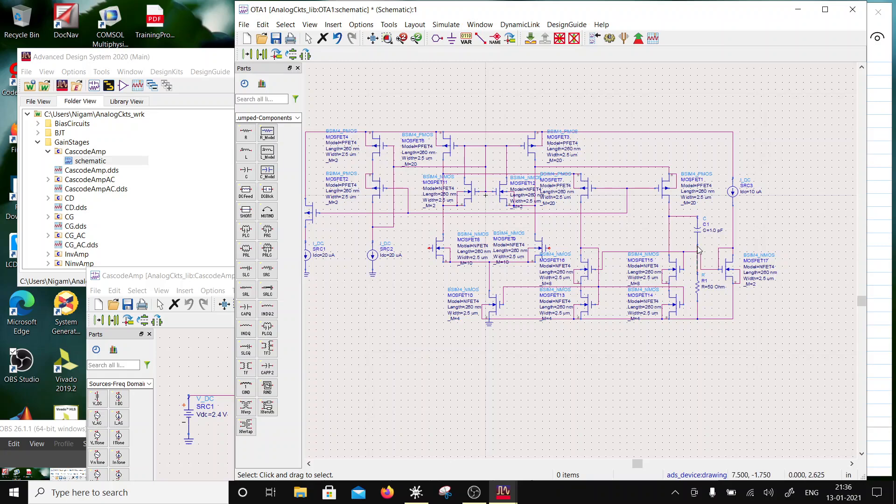
Set the output capacitor C1 to 0.3 pF and the series resistor R1 to 1000 Ohm.
{"action": "double_click", "coordinate": [711, 231]}
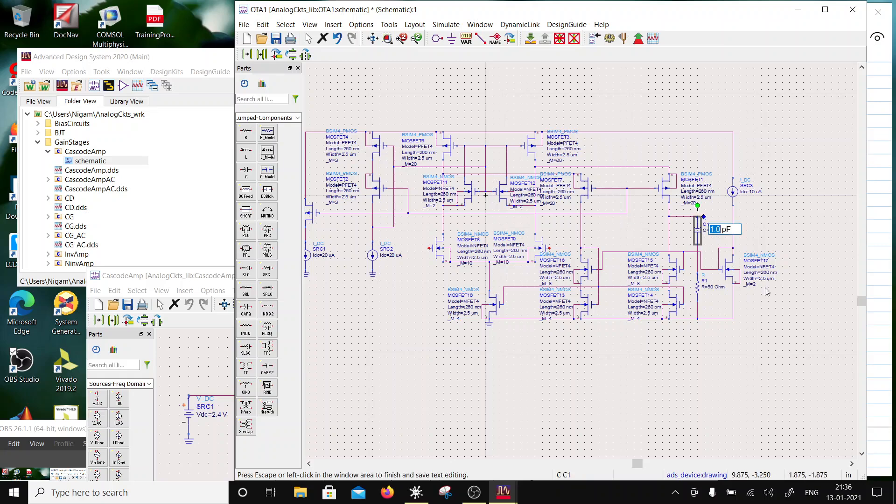
{"action": "type", "text": "0.3"}
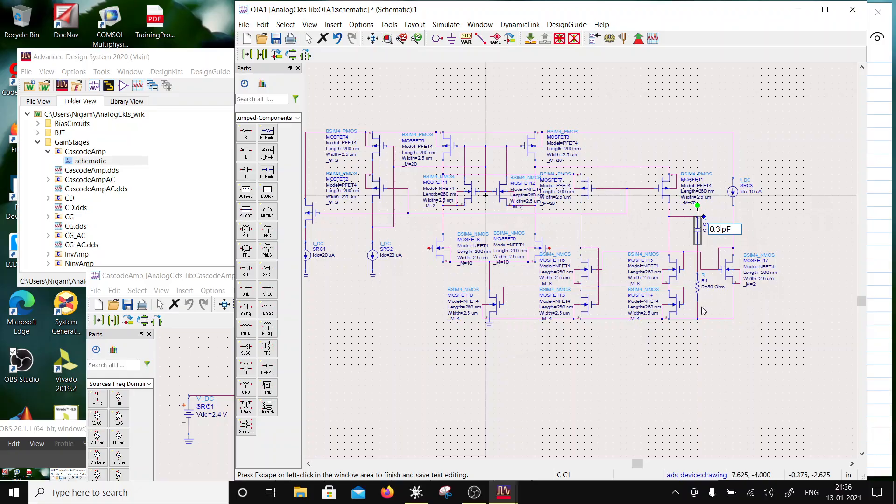
{"action": "left_click", "coordinate": [710, 288]}
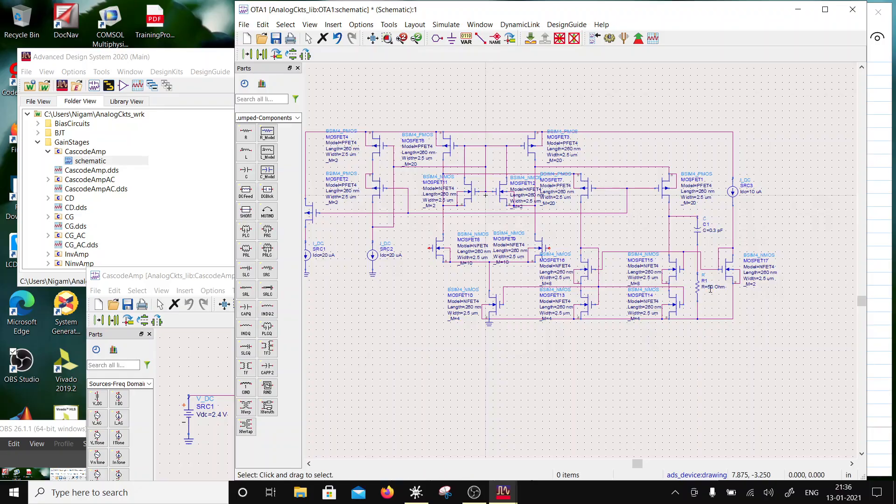
{"action": "left_click", "coordinate": [710, 288]}
{"action": "type", "text": "1"}
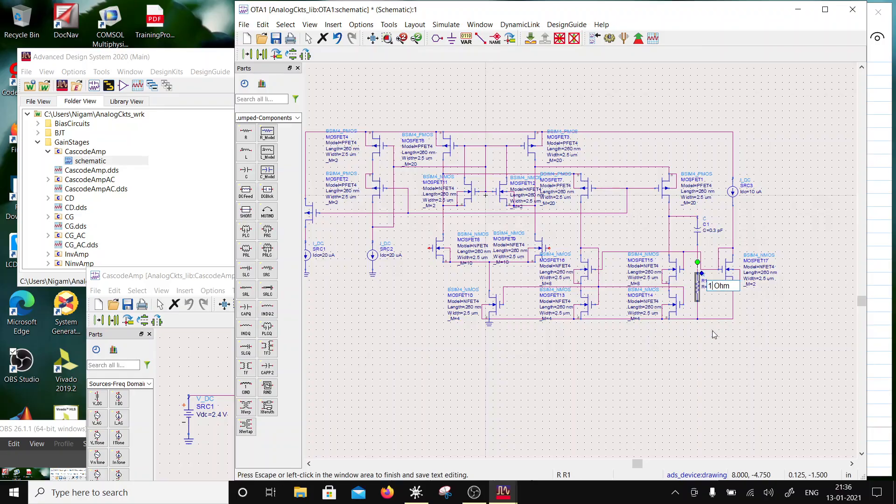
{"action": "type", "text": "000"}
{"action": "left_click", "coordinate": [725, 334]}
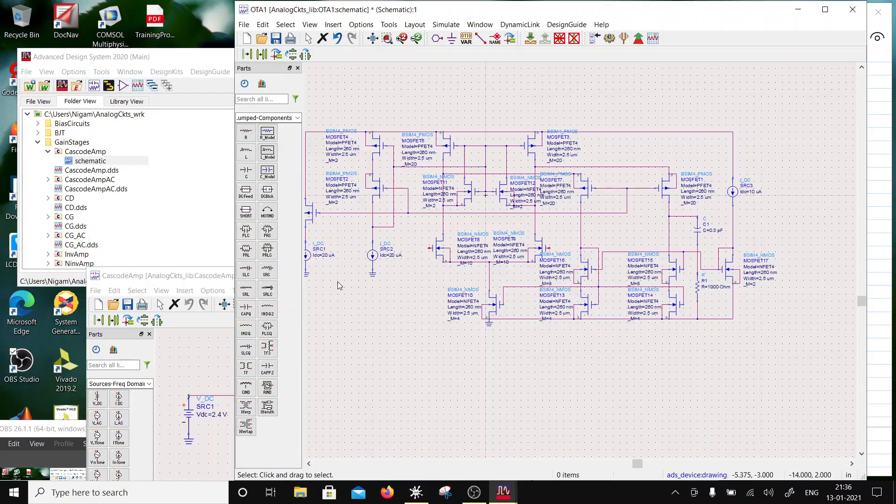
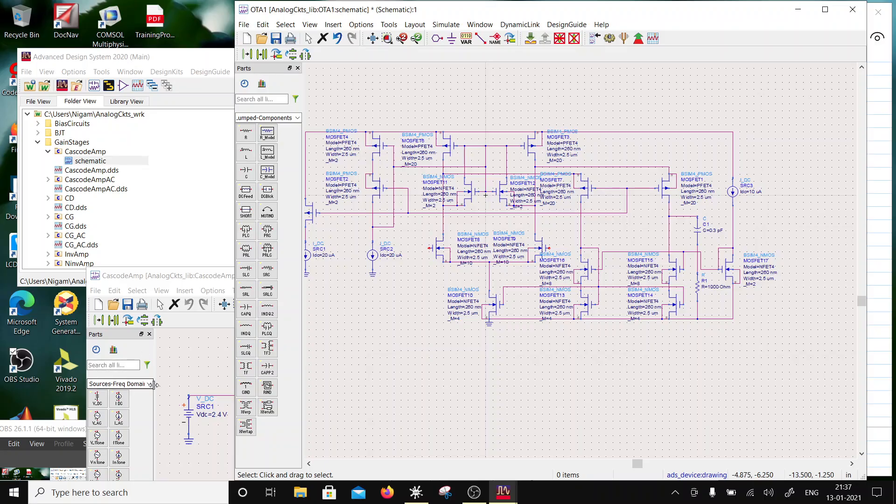
Add the wire label Vo to the output wire between MOSFET1's drain and capacitor C1.
{"action": "left_click", "coordinate": [495, 40]}
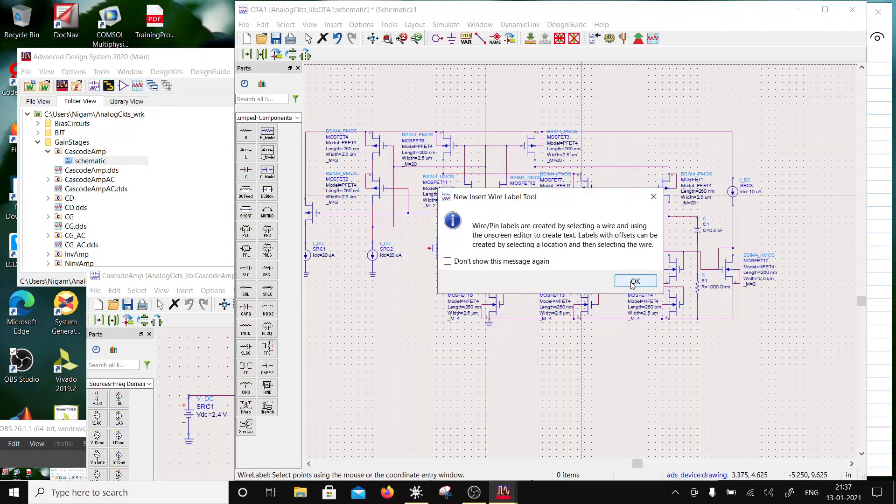
{"action": "left_click", "coordinate": [635, 282]}
{"action": "left_click", "coordinate": [686, 216]}
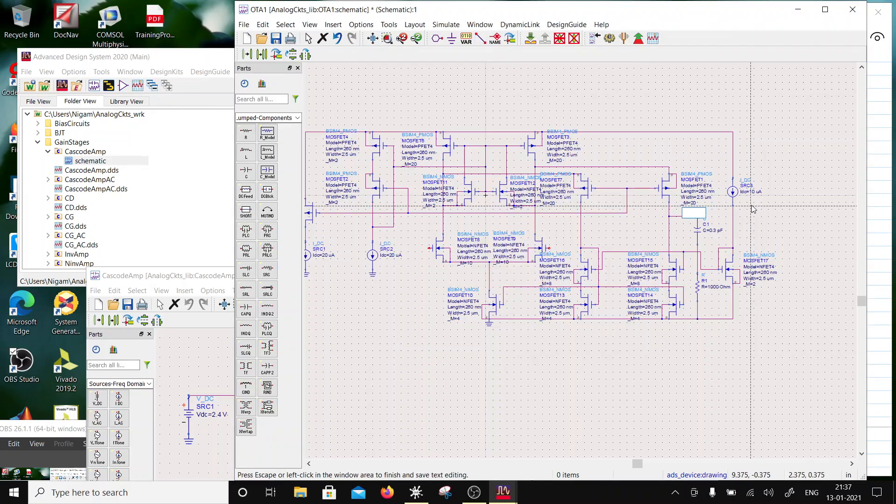
{"action": "type", "text": "V"}
{"action": "left_click", "coordinate": [795, 225]}
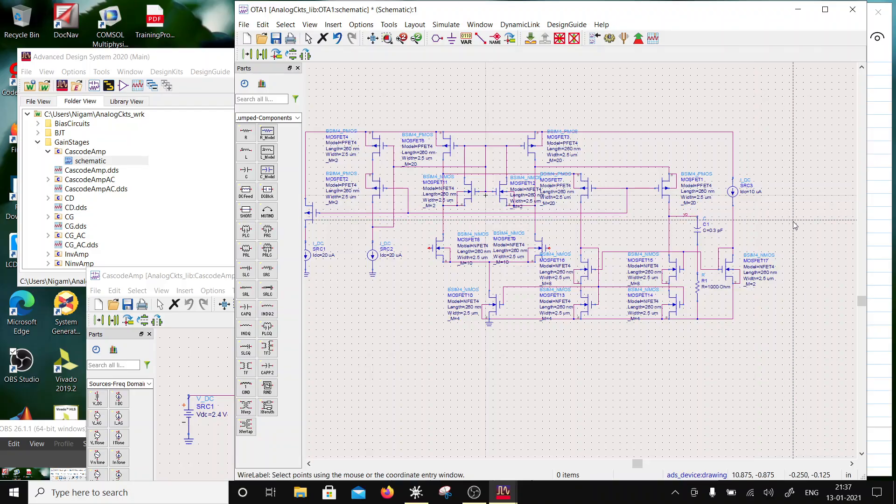
{"action": "key", "text": "Escape"}
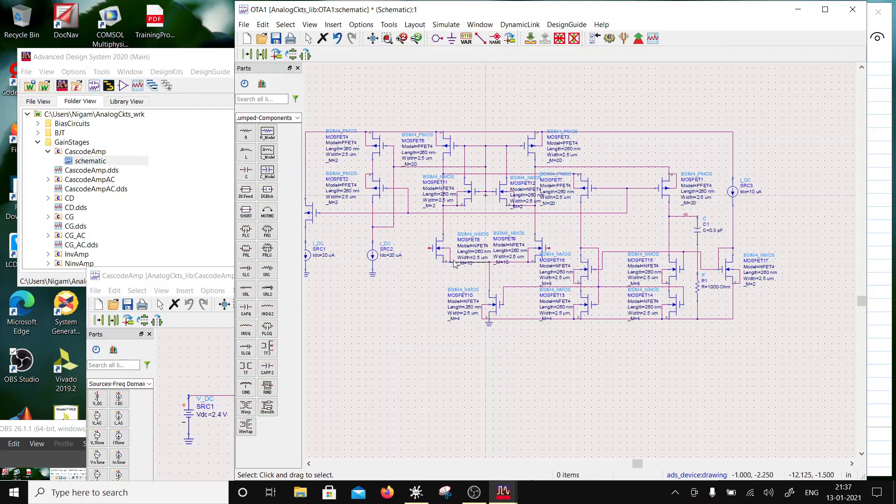
Place a V_AC source from the frequency-domain sources below the circuit, between SRC2 and MOSFET10.
{"action": "left_click", "coordinate": [297, 118]}
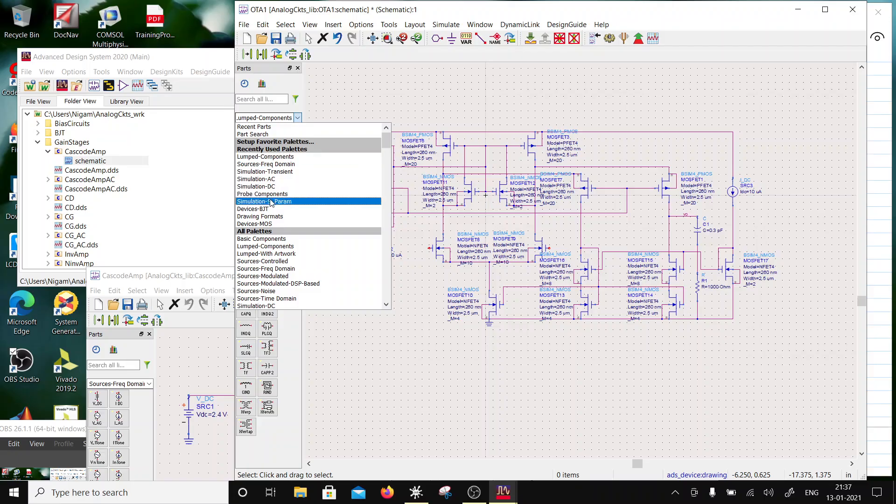
{"action": "left_click", "coordinate": [275, 163]}
{"action": "left_click", "coordinate": [246, 152]}
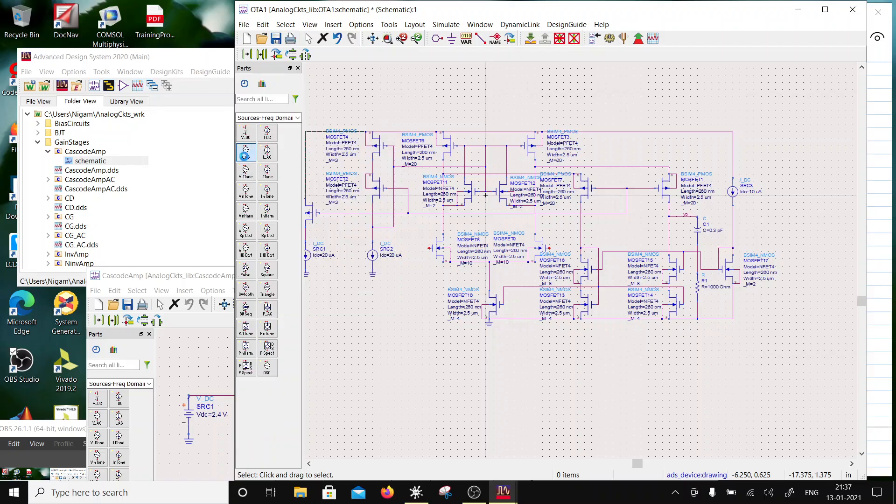
{"action": "left_click", "coordinate": [415, 323]}
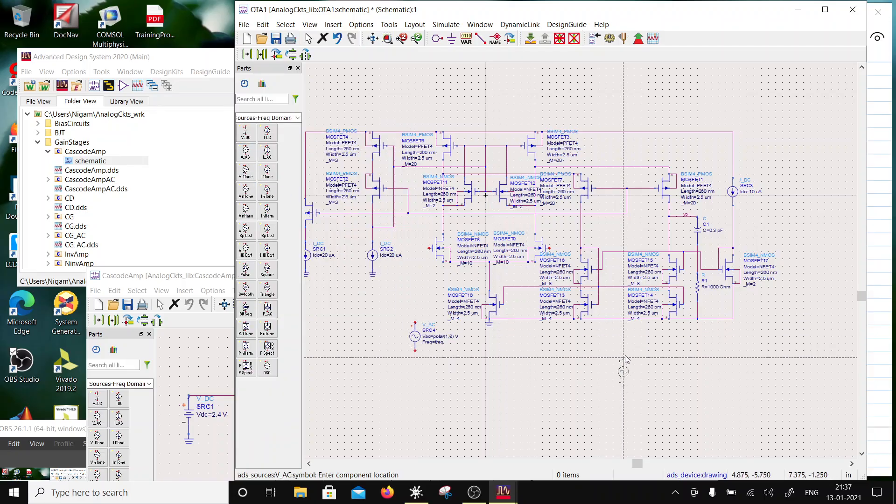
{"action": "key", "text": "Escape"}
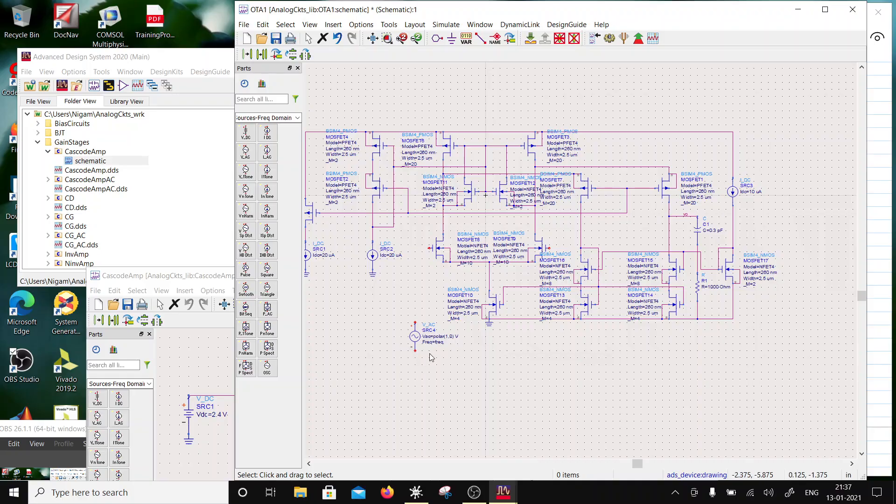
Set the new AC source's Vac to polar(0.5,0) V.
{"action": "double_click", "coordinate": [446, 343]}
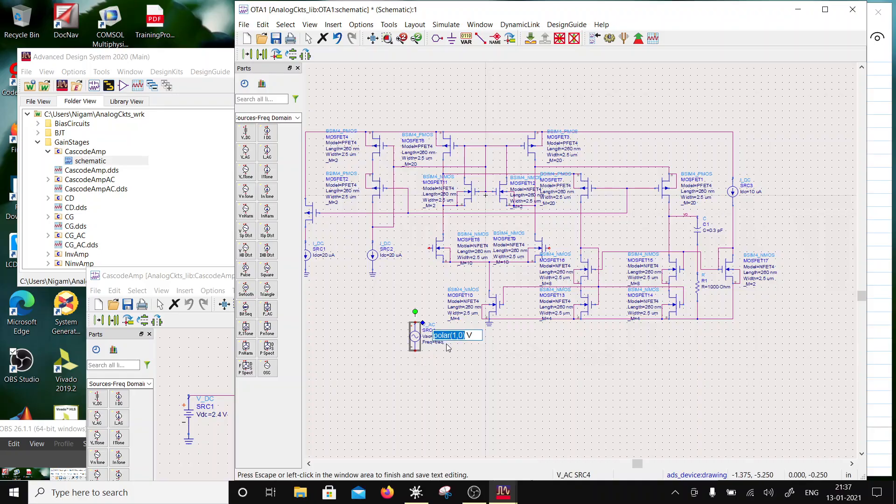
{"action": "left_click", "coordinate": [458, 335]}
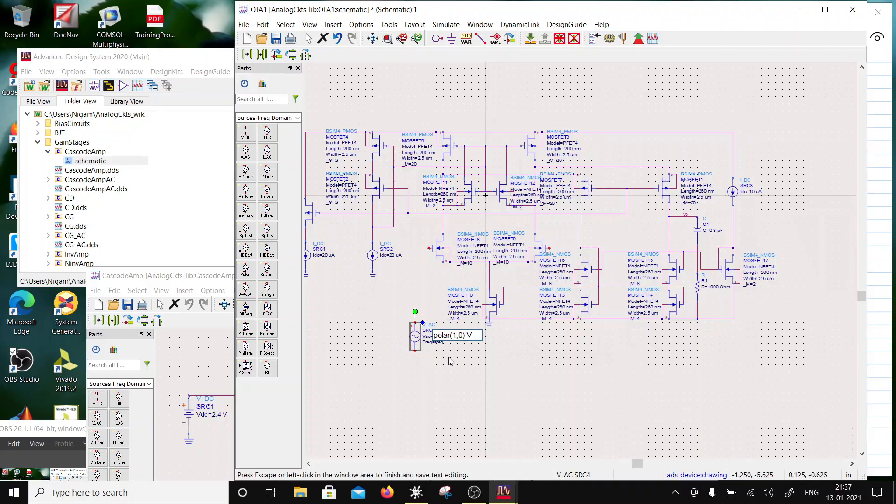
{"action": "key", "text": "BackSpace"}
{"action": "type", "text": "0.5"}
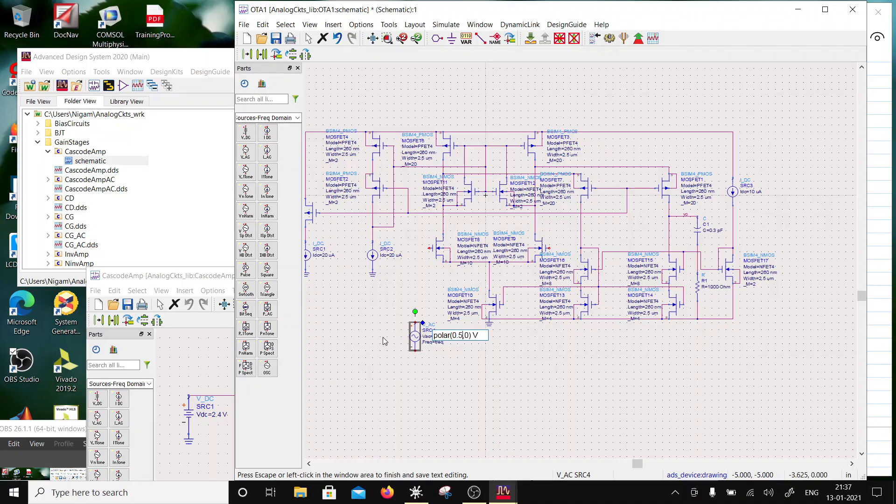
{"action": "left_click", "coordinate": [420, 335]}
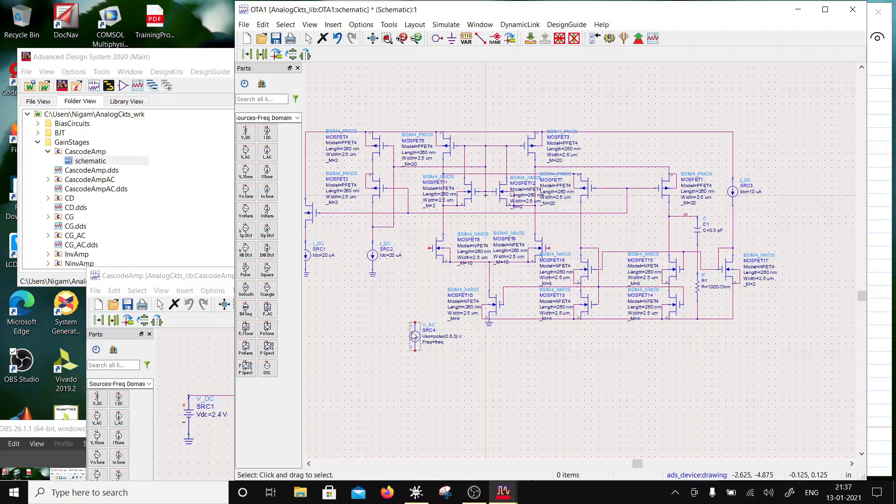
Set the AC source's Vdc to the variable Vcm with unit V and display that parameter on the schematic.
{"action": "double_click", "coordinate": [414, 331]}
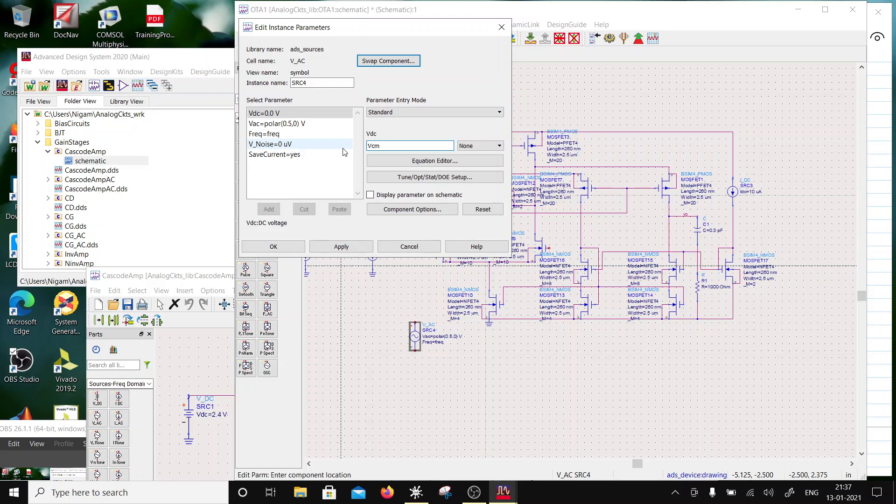
{"action": "left_click", "coordinate": [341, 246]}
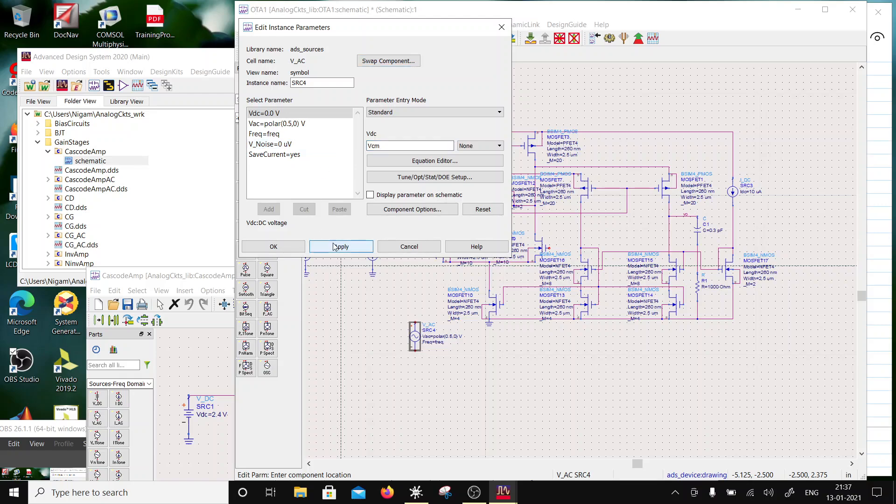
{"action": "left_click", "coordinate": [369, 196]}
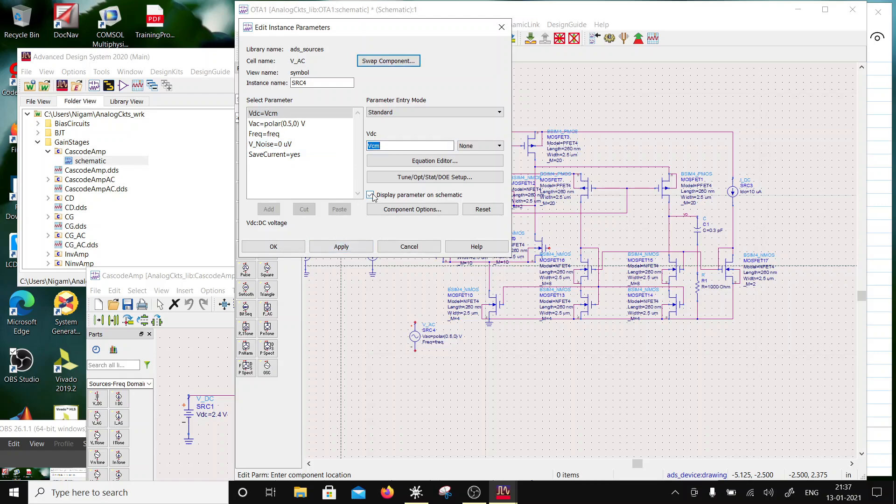
{"action": "left_click", "coordinate": [479, 145]}
{"action": "left_click", "coordinate": [467, 197]}
{"action": "left_click", "coordinate": [340, 248]}
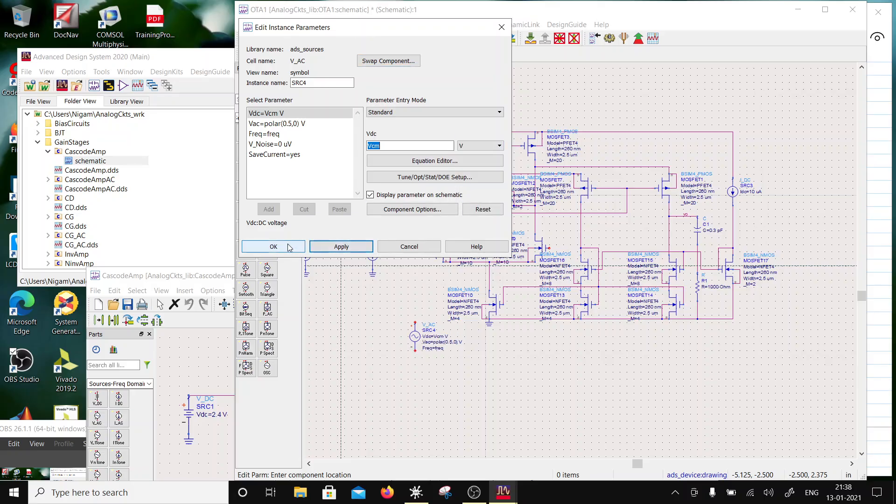
{"action": "left_click", "coordinate": [273, 246]}
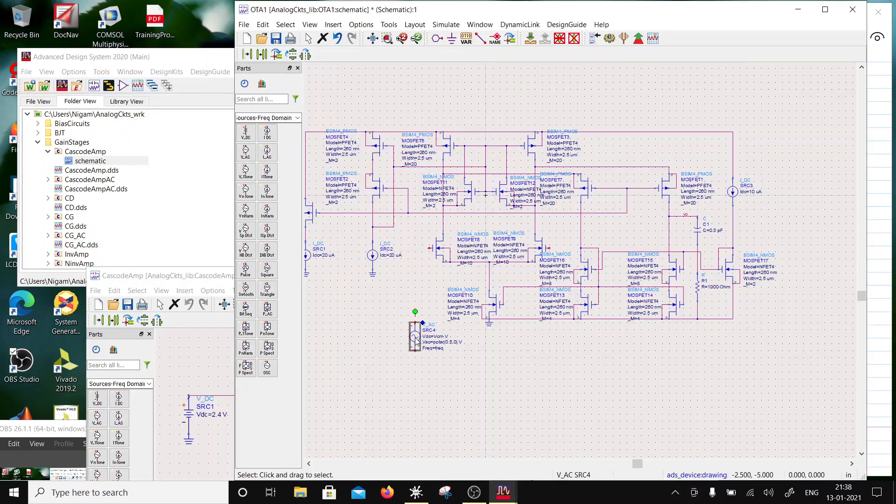
Ground the AC source's lower terminal and wire its upper terminal to the gate of NMOS input transistor MOSFET8.
{"action": "left_click", "coordinate": [452, 39]}
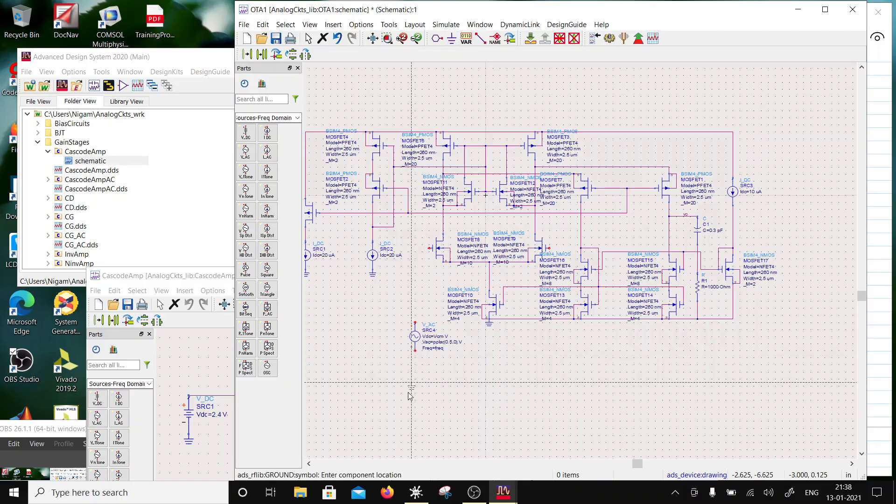
{"action": "left_click", "coordinate": [415, 351]}
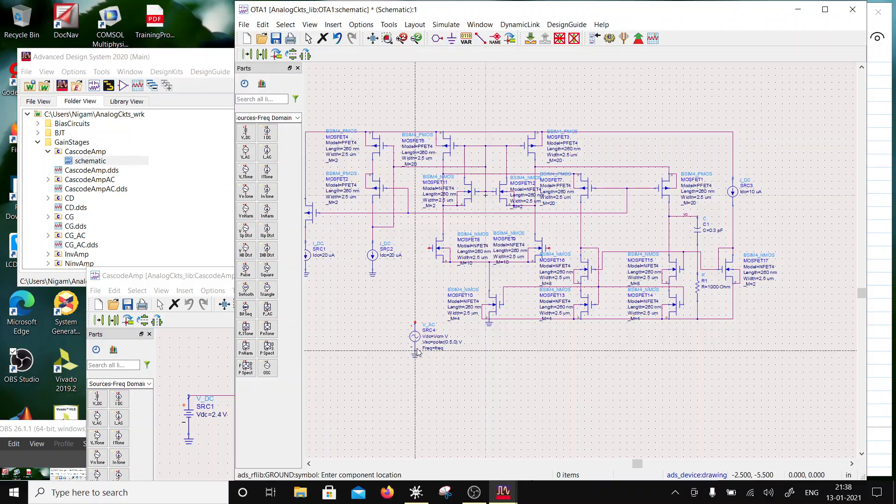
{"action": "left_click", "coordinate": [480, 38]}
{"action": "left_click", "coordinate": [415, 323]}
{"action": "left_click", "coordinate": [430, 248]}
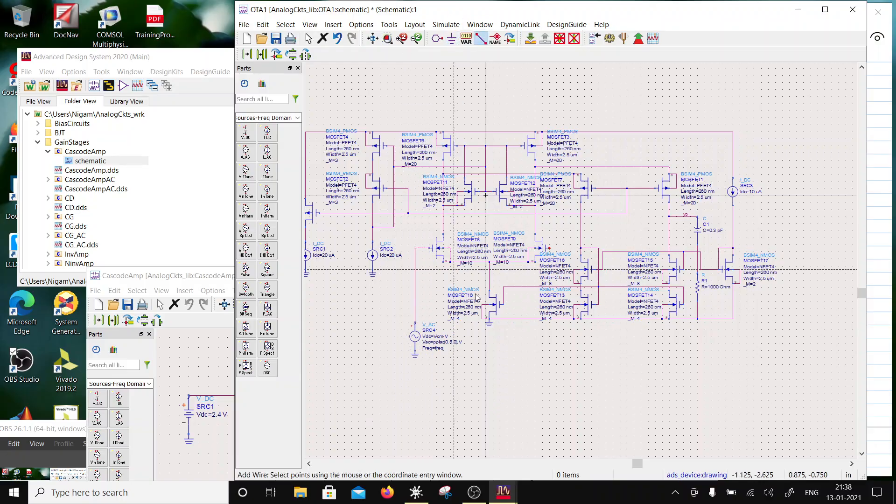
Copy the AC source SRC4 together with its ground to a spot below the gate of MOSFET9.
{"action": "key", "text": "Escape"}
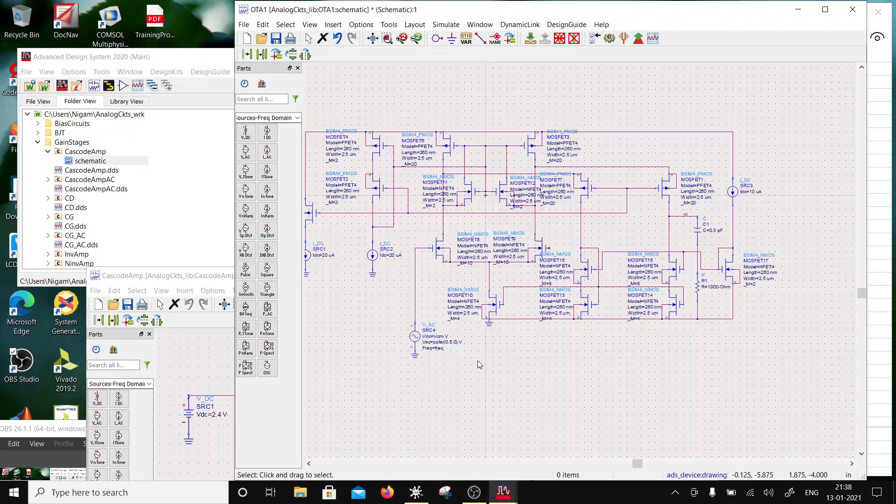
{"action": "left_click_drag", "start_coordinate": [451, 373], "coordinate": [397, 317]}
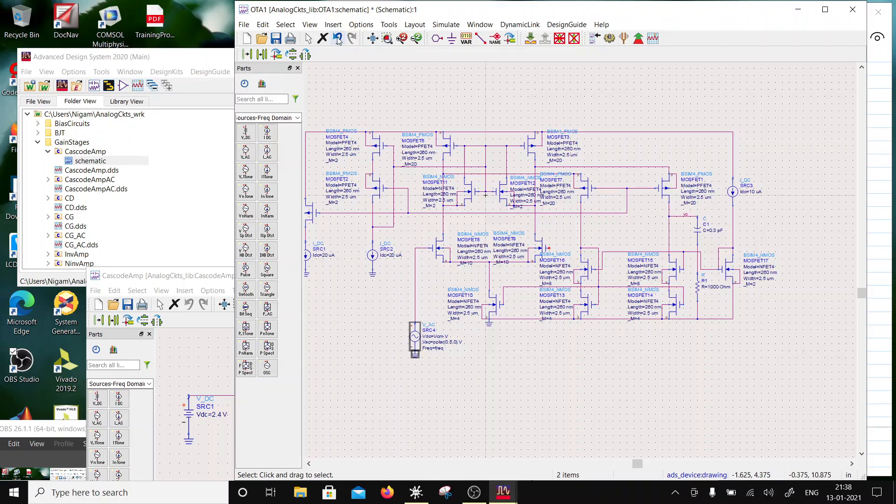
{"action": "left_click", "coordinate": [263, 55]}
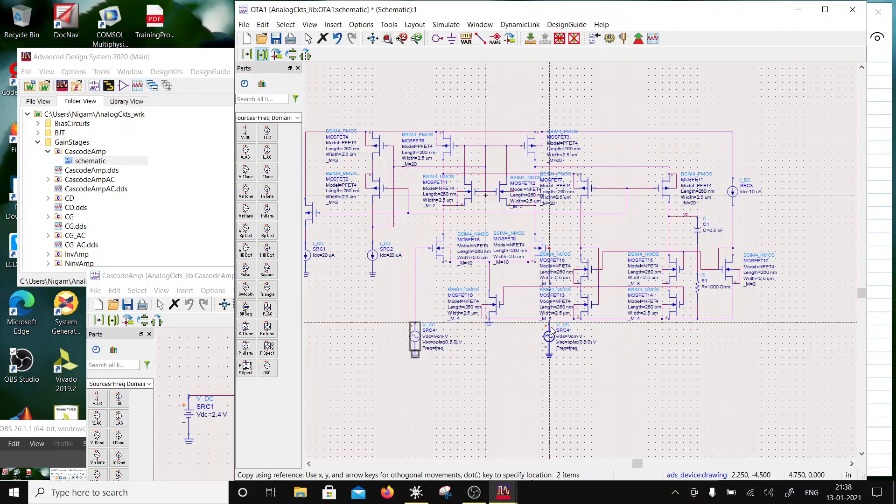
{"action": "left_click", "coordinate": [552, 325]}
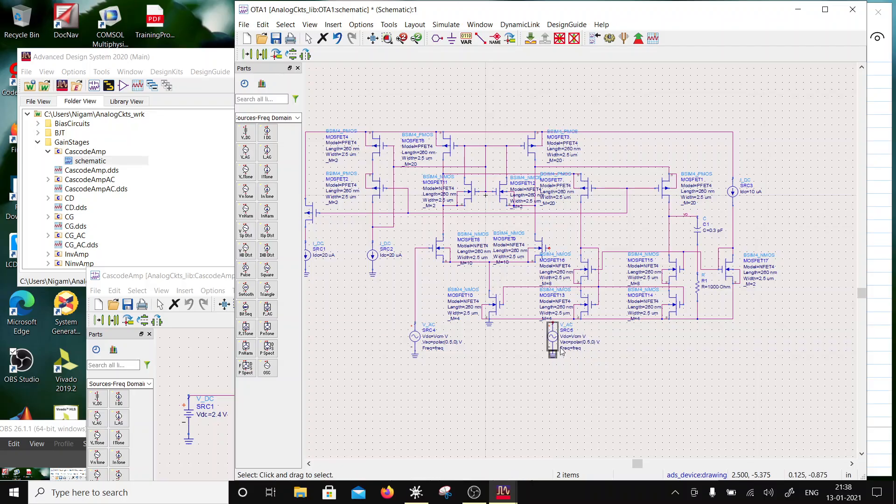
Set the copied AC source's Vac to polar(0.5,180) V and wire the source to the gate of MOSFET9.
{"action": "double_click", "coordinate": [593, 345]}
{"action": "left_click", "coordinate": [603, 340]}
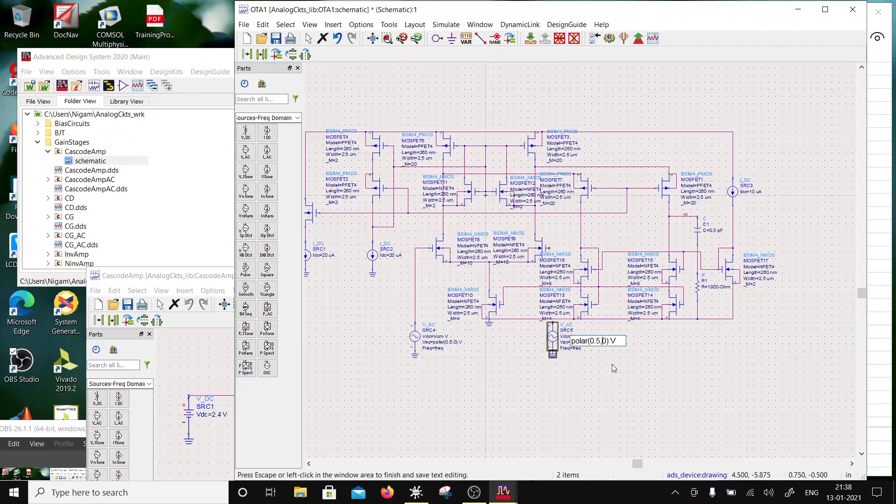
{"action": "type", "text": "18"}
{"action": "left_click", "coordinate": [555, 377]}
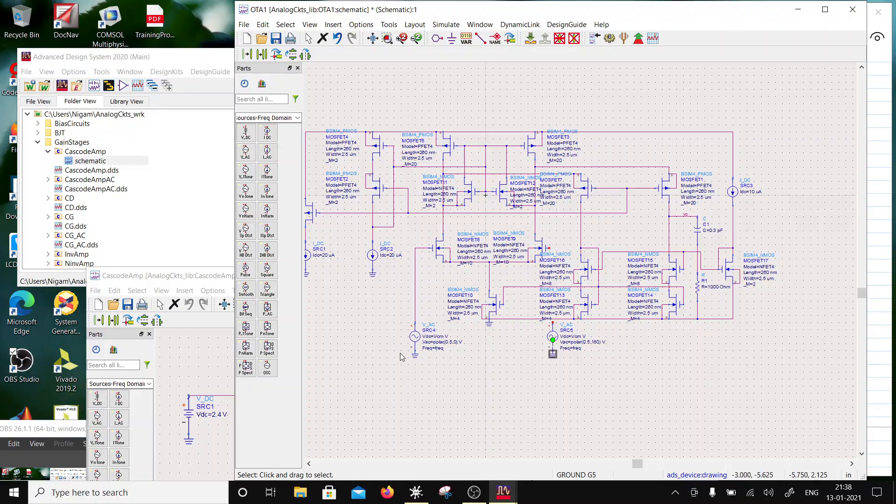
{"action": "left_click", "coordinate": [481, 38]}
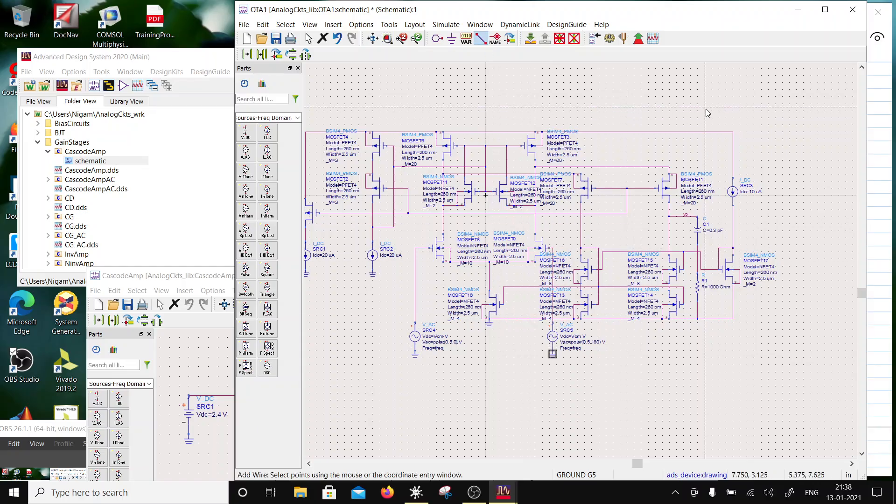
{"action": "key", "text": "Escape"}
Place a V_DC source beside the start of the supply rail, left of MOSFET5, and ground its negative terminal.
{"action": "scroll", "coordinate": [539, 329], "scroll_direction": "down", "scroll_amount": 2}
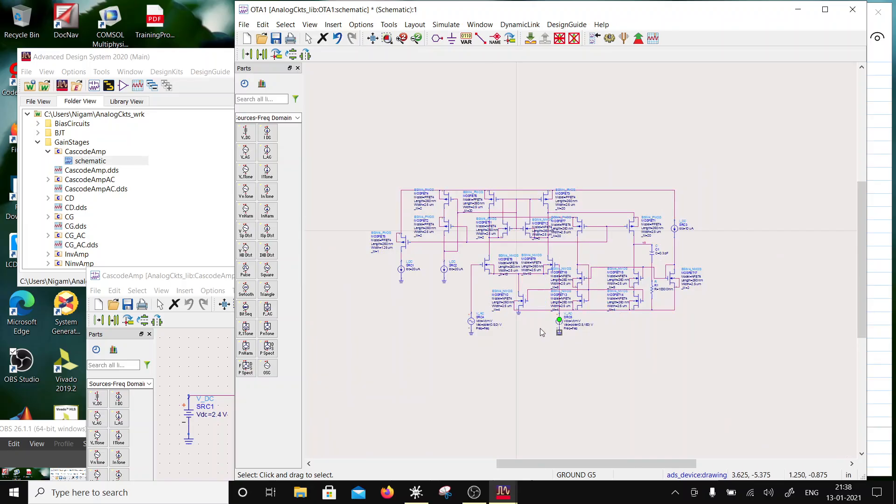
{"action": "scroll", "coordinate": [559, 293], "scroll_direction": "up", "scroll_amount": 1}
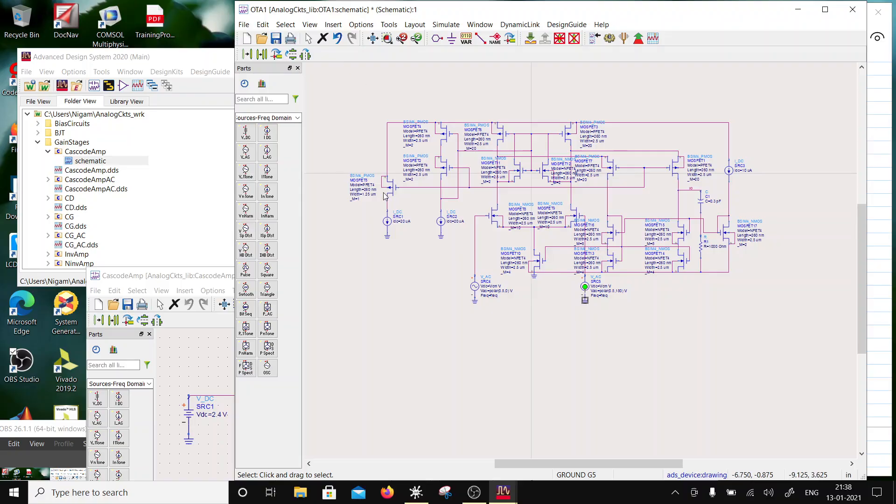
{"action": "left_click", "coordinate": [297, 117]}
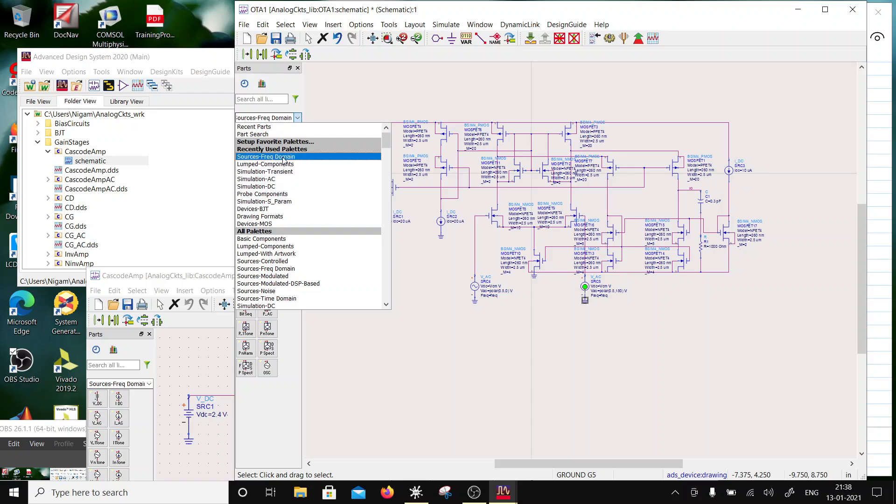
{"action": "left_click", "coordinate": [266, 156]}
{"action": "left_click", "coordinate": [246, 132]}
{"action": "left_click", "coordinate": [335, 125]}
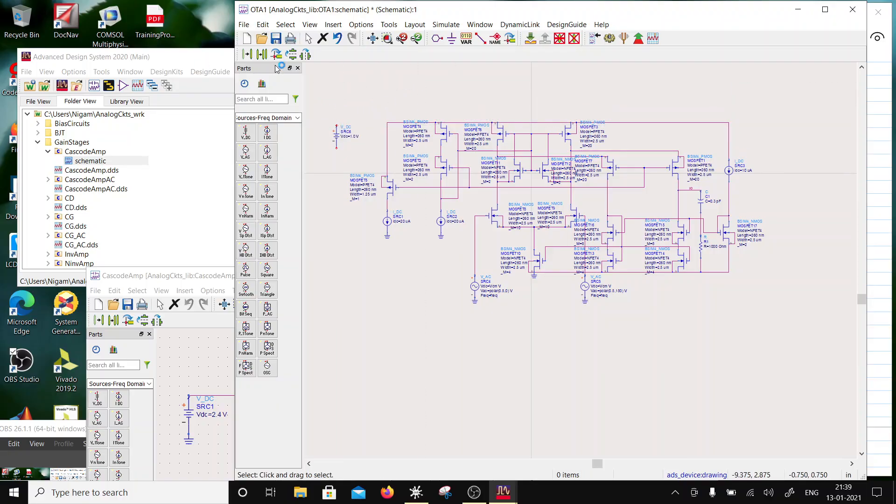
{"action": "left_click", "coordinate": [452, 38]}
{"action": "left_click", "coordinate": [336, 147]}
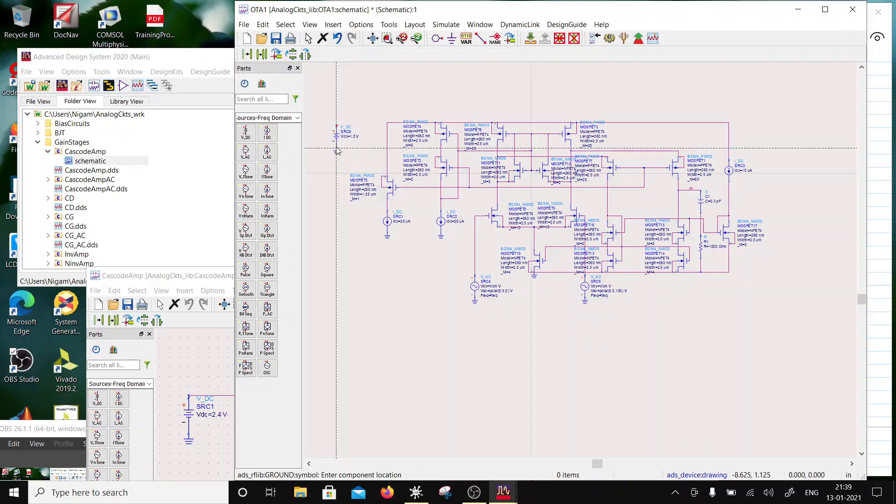
Wire the DC source's positive terminal to the supply rail and align the wire with the rail.
{"action": "left_click", "coordinate": [479, 39]}
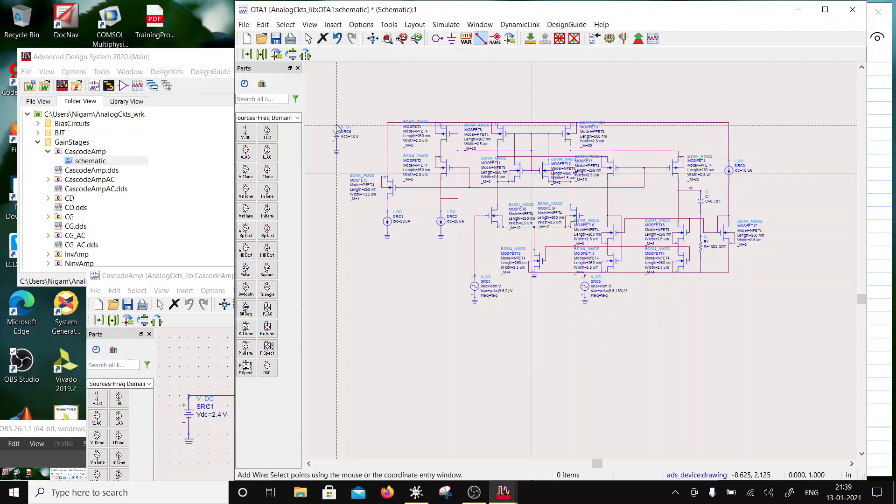
{"action": "left_click", "coordinate": [387, 125]}
{"action": "key", "text": "Escape"}
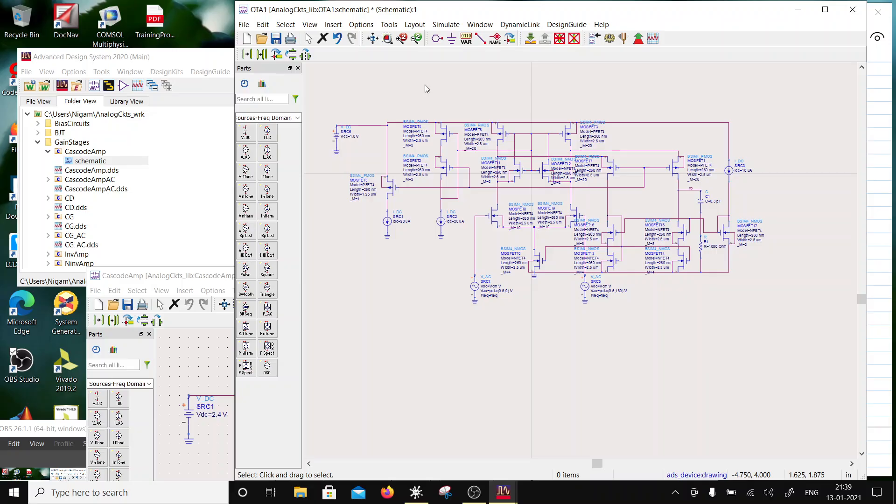
{"action": "scroll", "coordinate": [559, 230], "scroll_direction": "up", "scroll_amount": 2}
{"action": "left_click", "coordinate": [567, 220]}
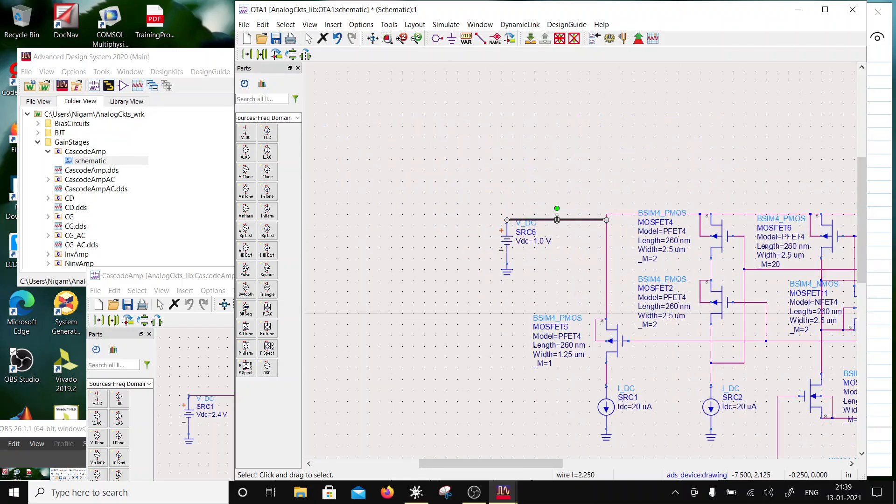
{"action": "left_click_drag", "start_coordinate": [557, 219], "coordinate": [557, 214]}
Set the new DC supply source's Vdc to 2.4 V.
{"action": "left_click", "coordinate": [531, 243]}
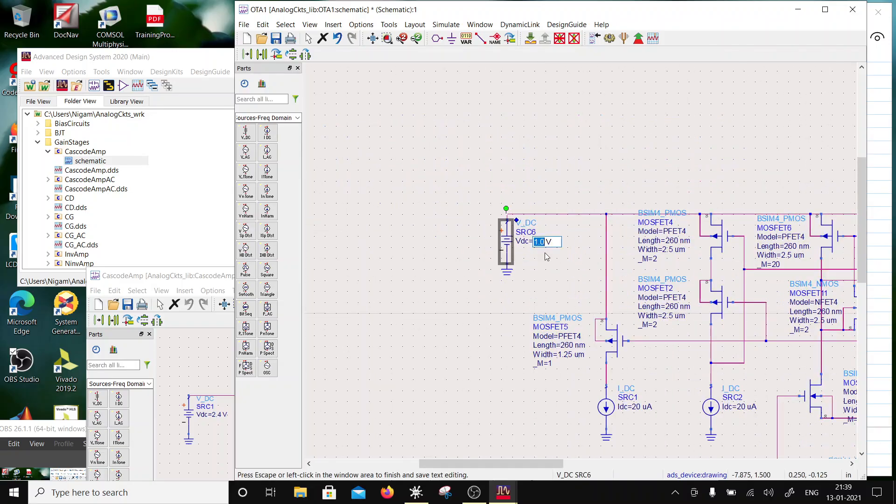
{"action": "type", "text": "2"}
{"action": "left_click", "coordinate": [549, 283]}
Place a VAR equation block in the free area below MOSFET14, beside the second AC source.
{"action": "scroll", "coordinate": [595, 266], "scroll_direction": "down", "scroll_amount": 5}
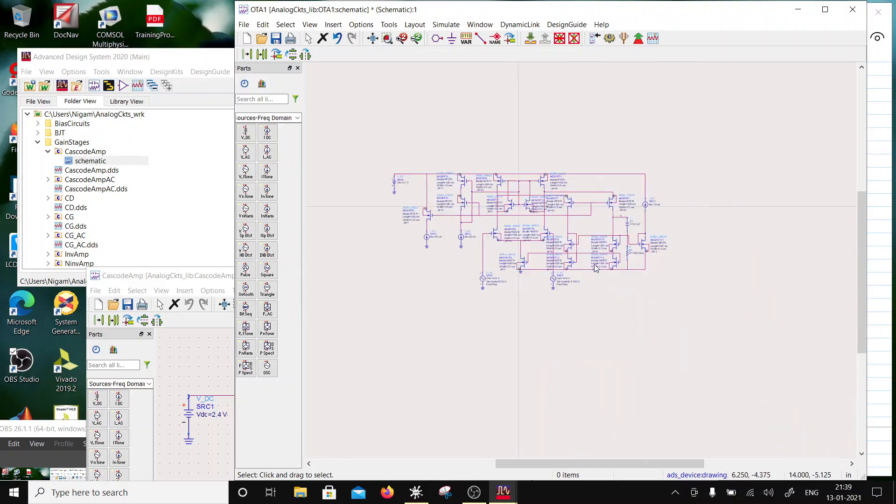
{"action": "scroll", "coordinate": [595, 267], "scroll_direction": "up", "scroll_amount": 2}
{"action": "left_click", "coordinate": [495, 39]}
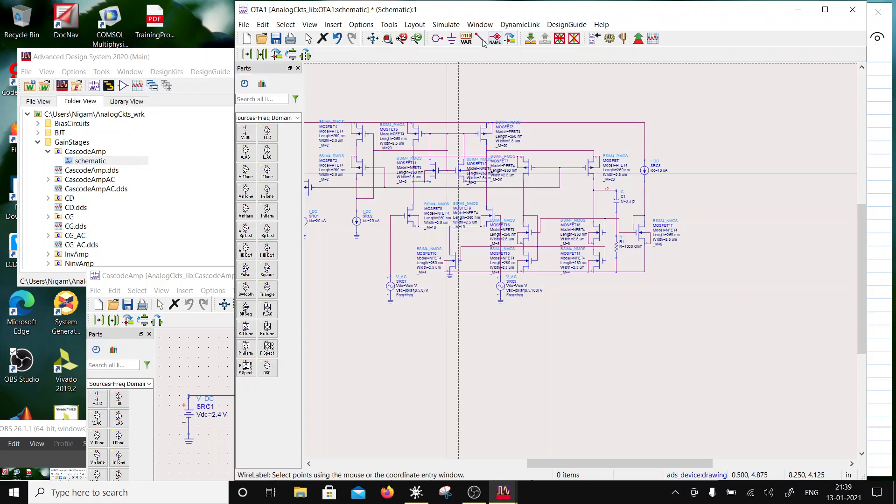
{"action": "left_click", "coordinate": [469, 40]}
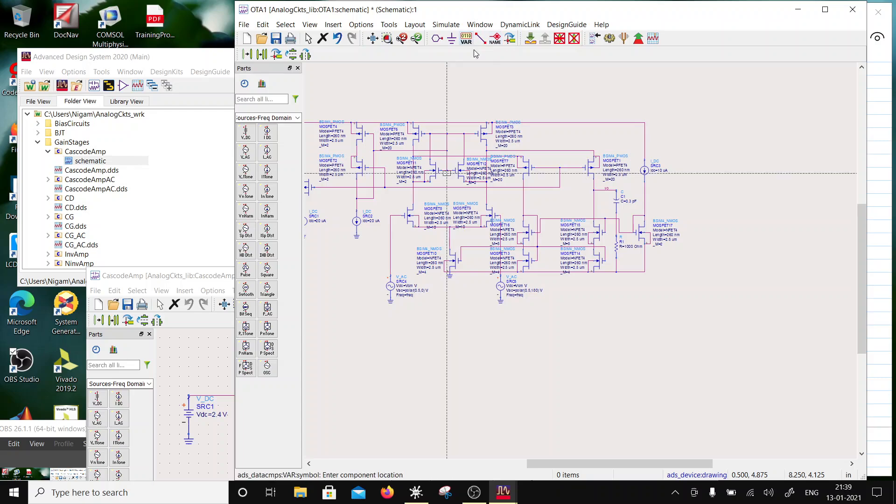
{"action": "left_click", "coordinate": [576, 286]}
{"action": "key", "text": "Escape"}
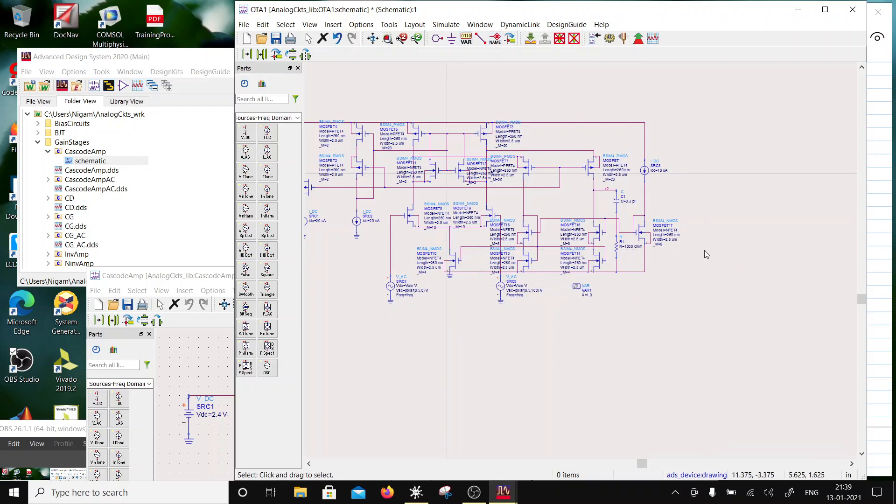
Define the VAR block's variable as Vcm=1.2 and save the schematic.
{"action": "scroll", "coordinate": [597, 329], "scroll_direction": "up", "scroll_amount": 2}
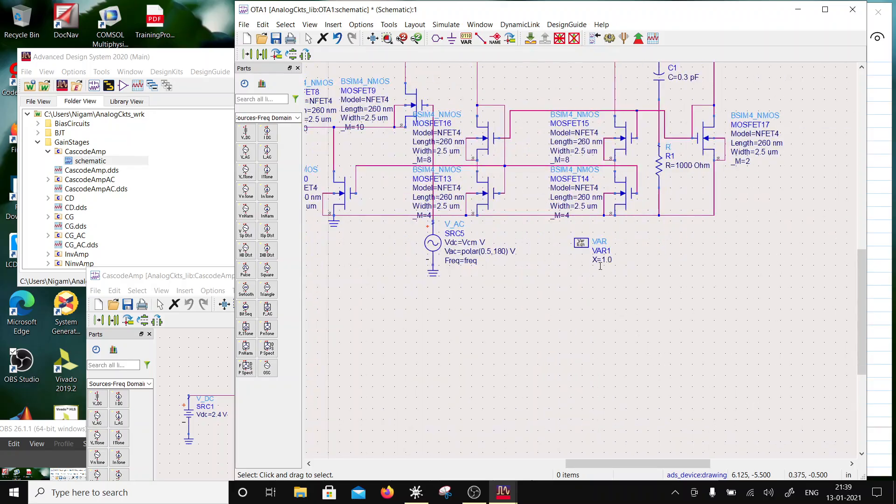
{"action": "double_click", "coordinate": [593, 260]}
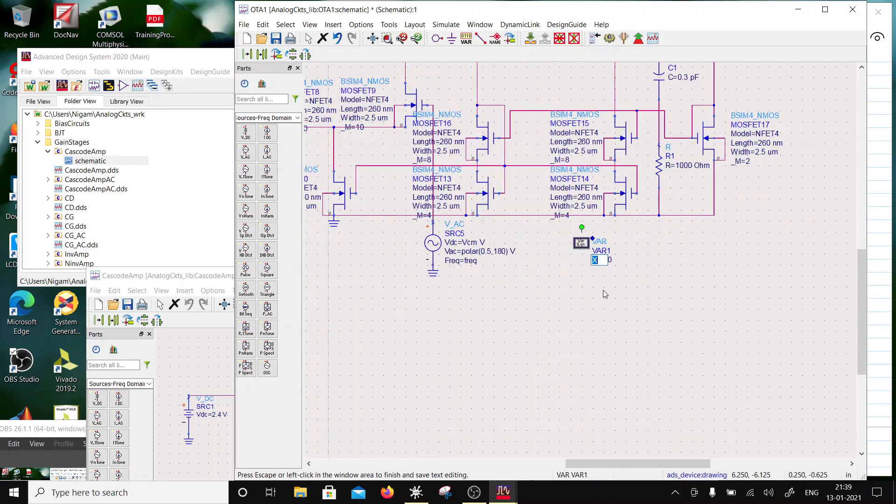
{"action": "type", "text": "Vcm"}
{"action": "left_click", "coordinate": [620, 276]}
{"action": "double_click", "coordinate": [618, 259]}
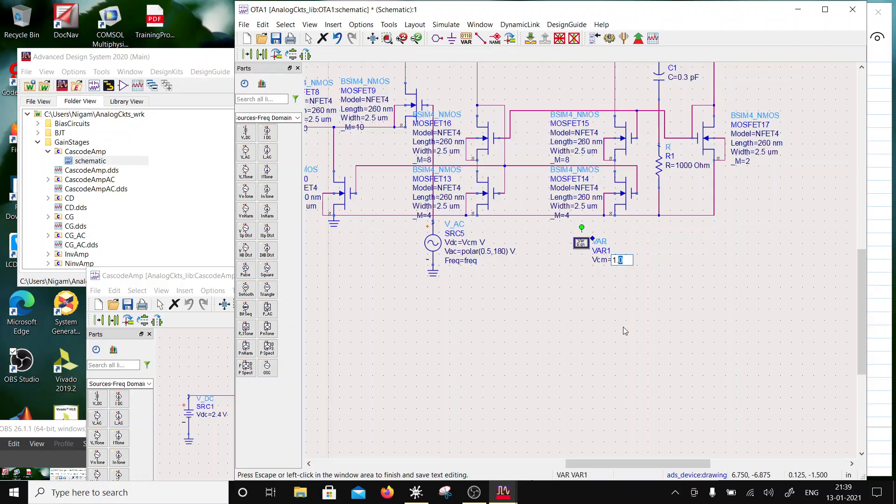
{"action": "type", "text": "2"}
{"action": "left_click", "coordinate": [612, 354]}
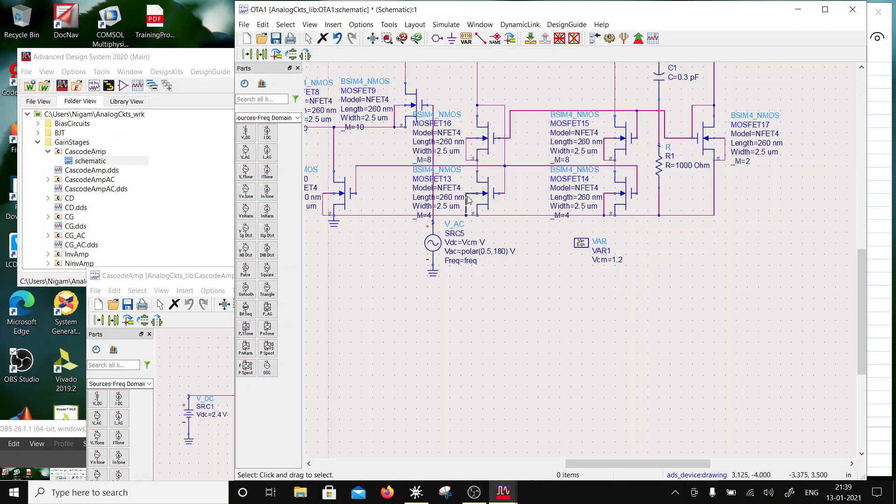
{"action": "scroll", "coordinate": [469, 200], "scroll_direction": "down", "scroll_amount": 3}
{"action": "left_click", "coordinate": [277, 40]}
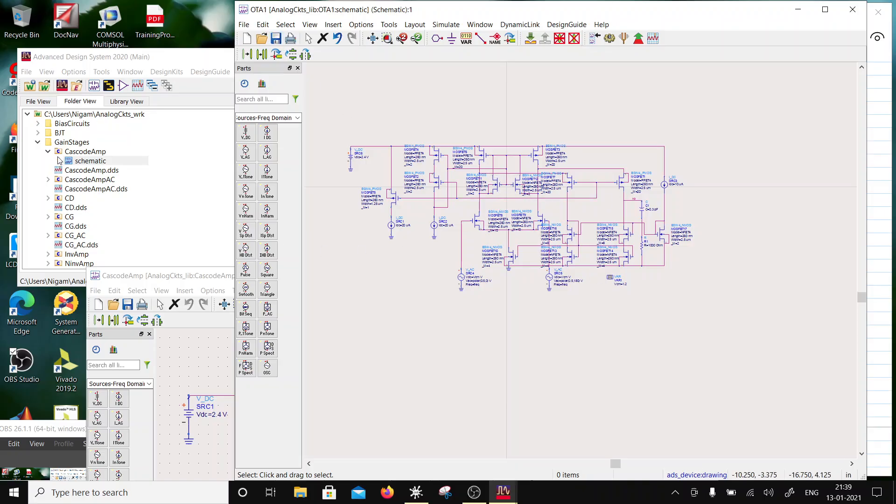
Place the StudyPDKInclude cell from the LibFiles folder in the schematic, right of the supply rail's end.
{"action": "scroll", "coordinate": [73, 206], "scroll_direction": "down", "scroll_amount": 2}
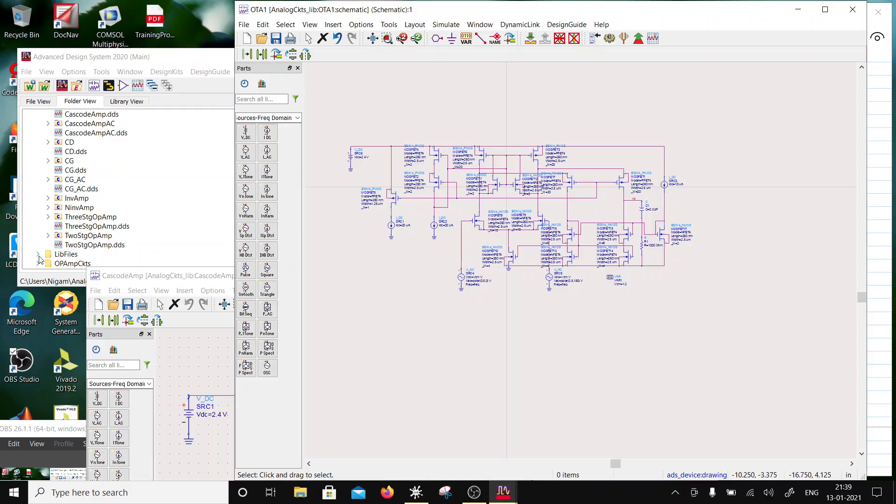
{"action": "left_click", "coordinate": [52, 261]}
{"action": "double_click", "coordinate": [70, 255]}
{"action": "left_click", "coordinate": [71, 255]}
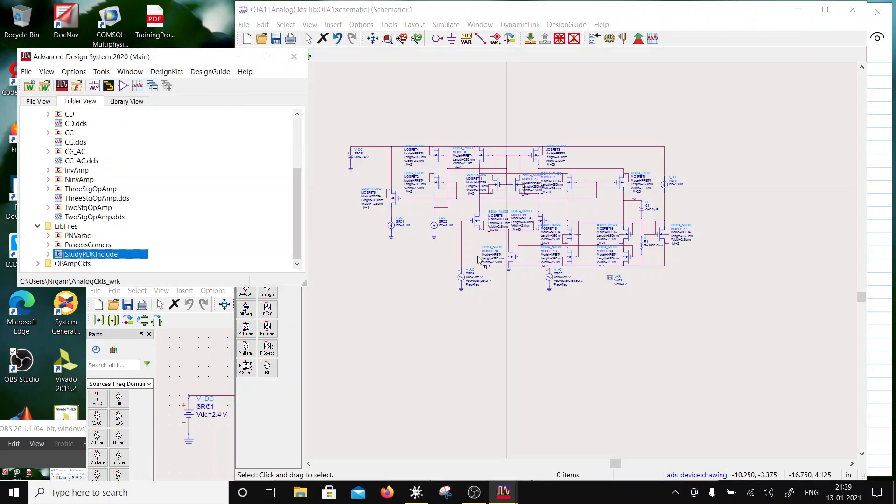
{"action": "left_click_drag", "start_coordinate": [729, 230], "coordinate": [712, 185]}
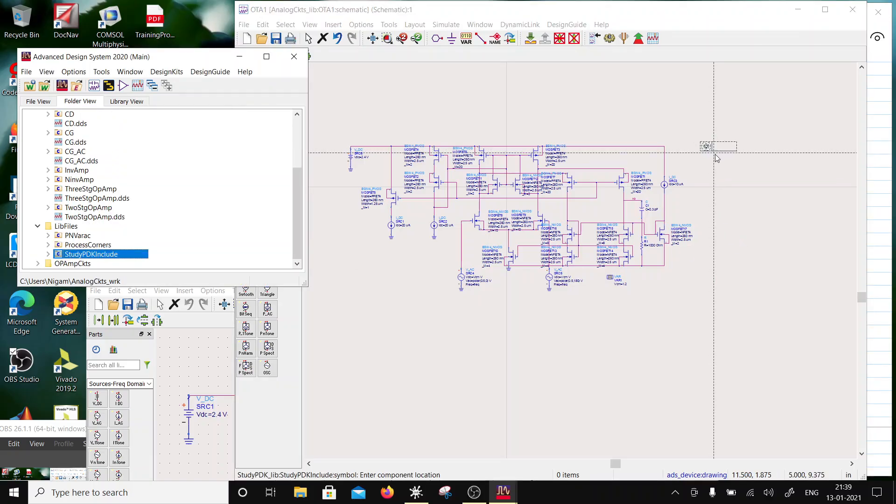
{"action": "left_click", "coordinate": [708, 160]}
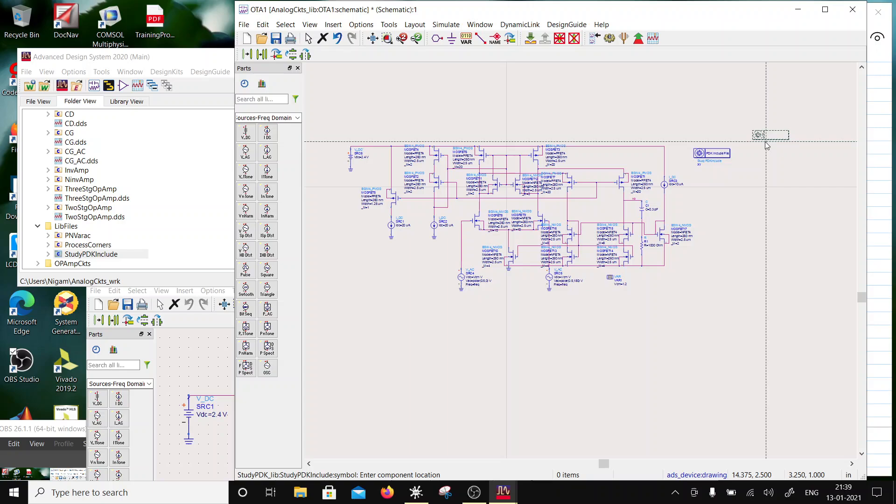
{"action": "key", "text": "Escape"}
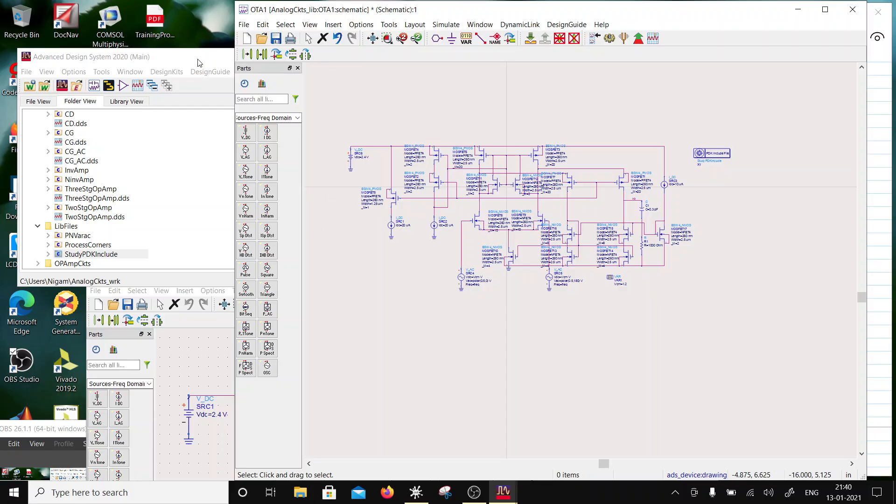
Place an AC controller from the Simulation-AC palette below the PDK include block.
{"action": "left_click", "coordinate": [297, 118]}
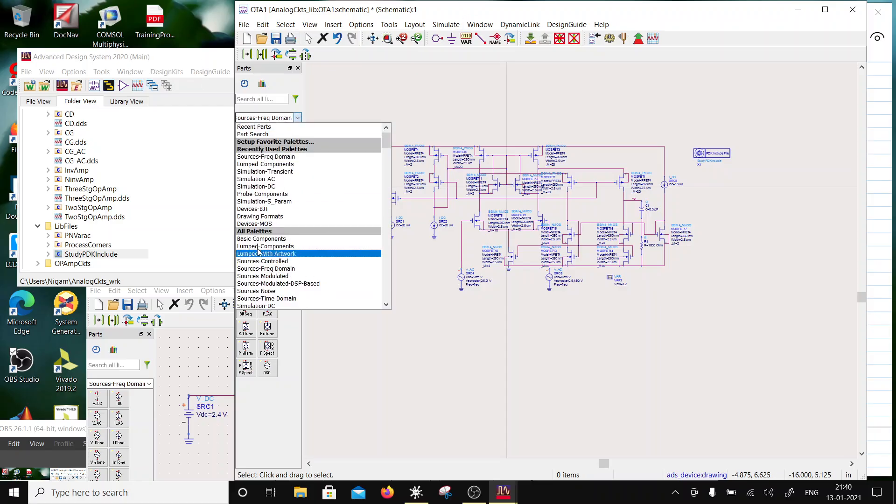
{"action": "left_click", "coordinate": [275, 179]}
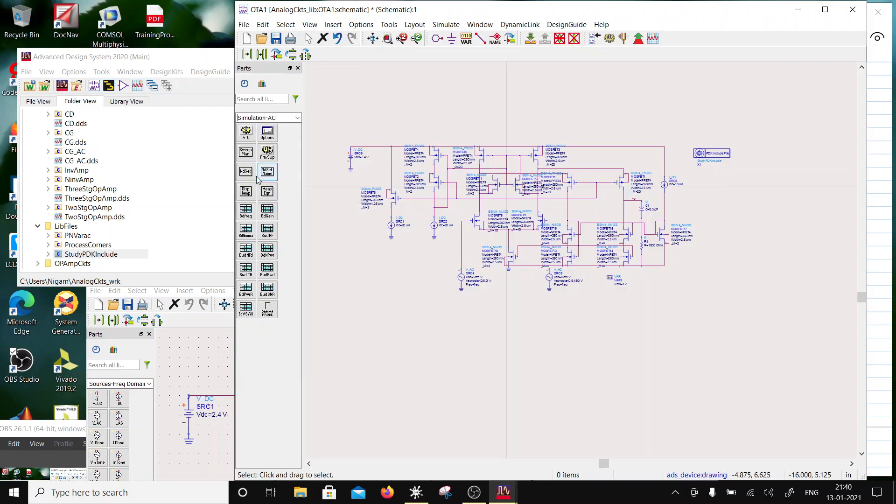
{"action": "left_click", "coordinate": [245, 132]}
{"action": "left_click", "coordinate": [698, 183]}
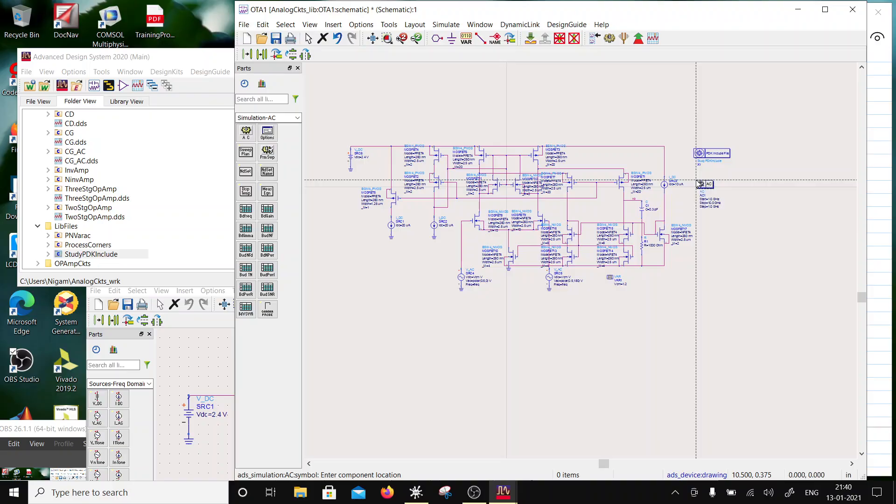
{"action": "key", "text": "Escape"}
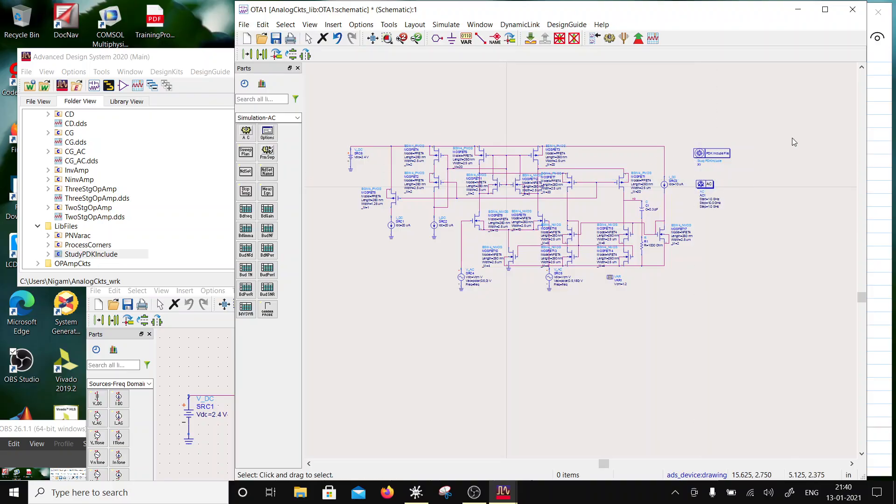
Set the AC controller to a log sweep from 1.0 kHz to 10.0 GHz with 160 points per decade, displaying Dec instead of Step.
{"action": "double_click", "coordinate": [705, 184]}
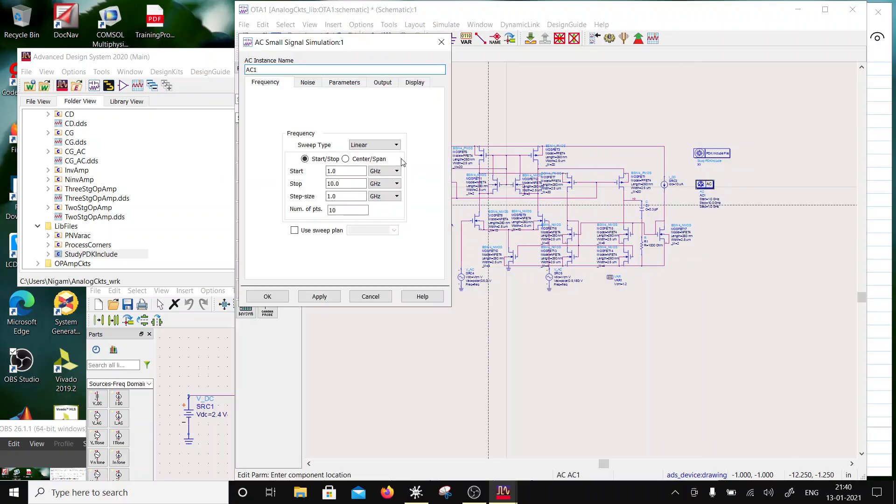
{"action": "left_click", "coordinate": [384, 170]}
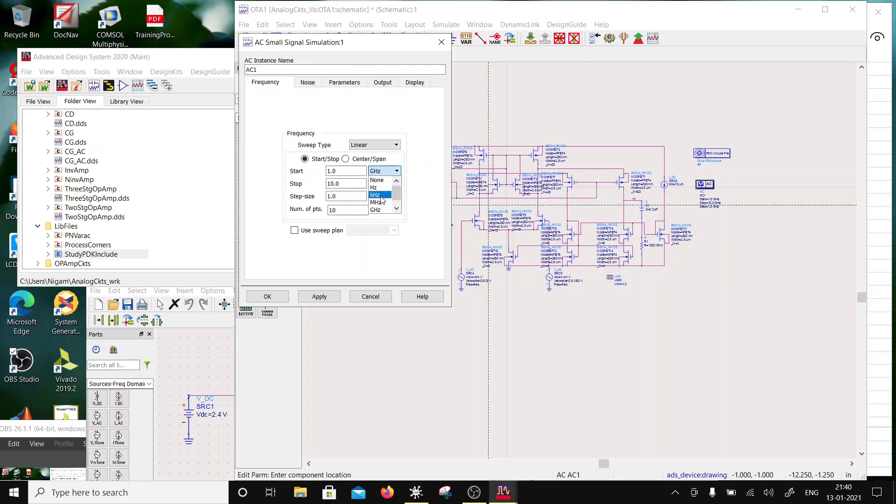
{"action": "left_click", "coordinate": [380, 194]}
{"action": "left_click", "coordinate": [374, 144]}
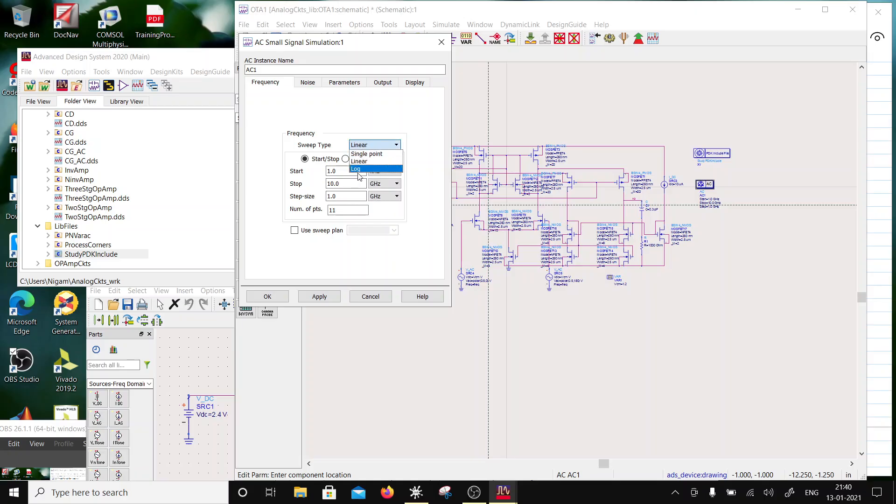
{"action": "left_click", "coordinate": [358, 169]}
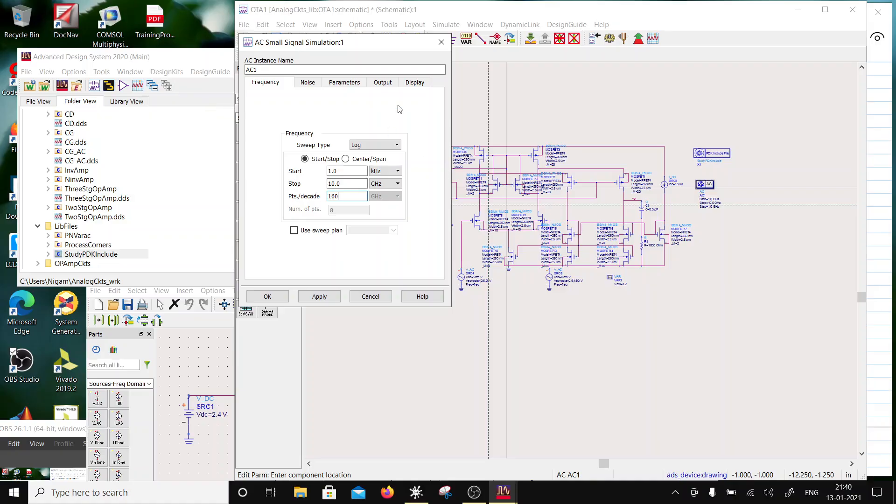
{"action": "left_click", "coordinate": [415, 83]}
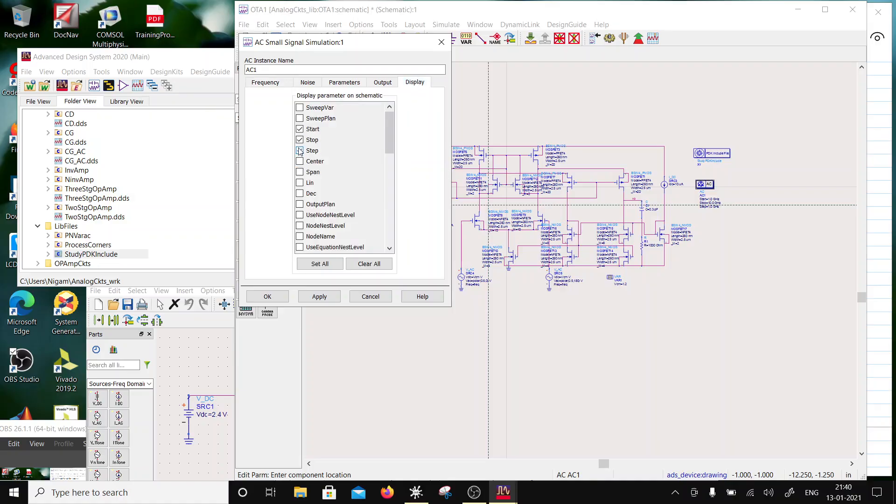
{"action": "left_click", "coordinate": [268, 296]}
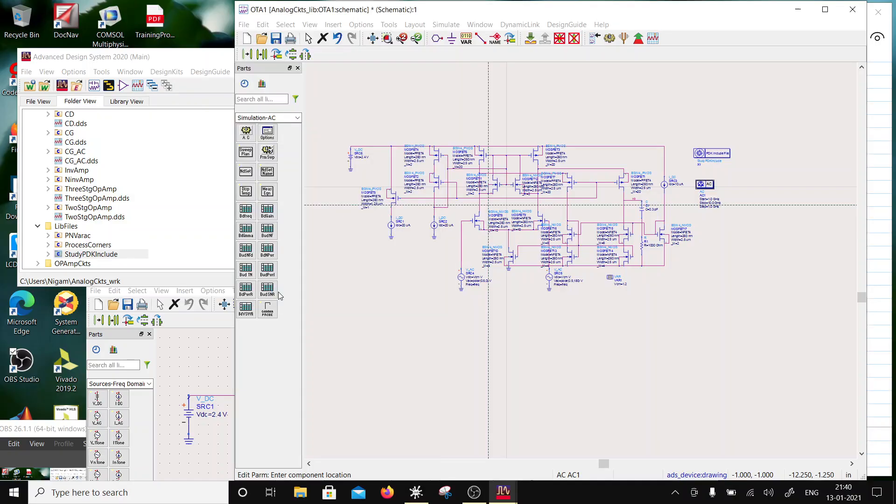
Save the OTA1 schematic and run its AC simulation.
{"action": "scroll", "coordinate": [614, 248], "scroll_direction": "up", "scroll_amount": 2}
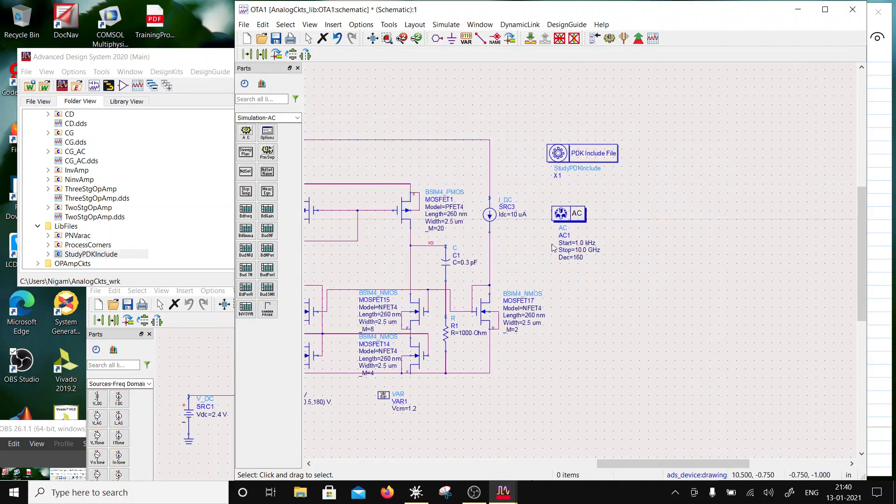
{"action": "scroll", "coordinate": [550, 279], "scroll_direction": "down", "scroll_amount": 3}
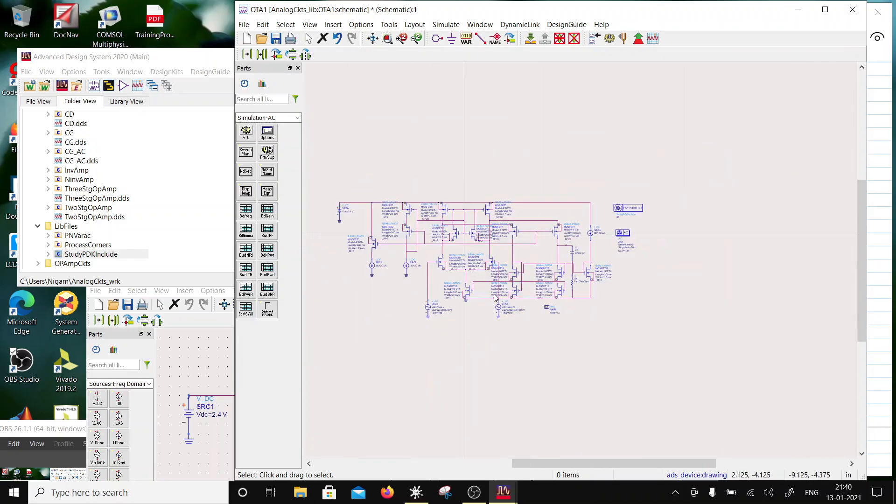
{"action": "left_click", "coordinate": [275, 40]}
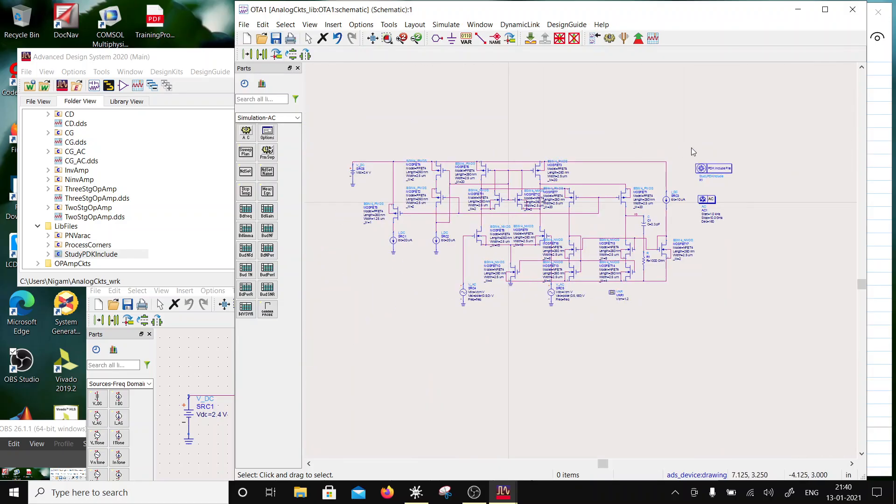
{"action": "left_click", "coordinate": [609, 38]}
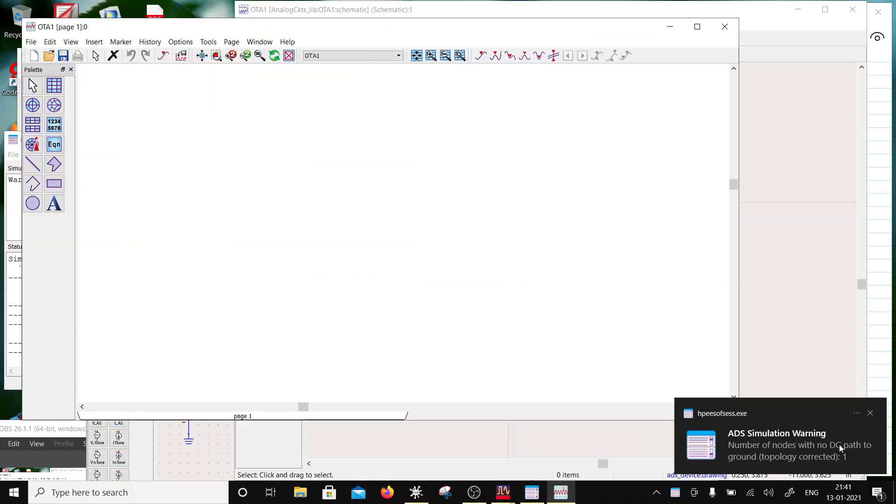
Insert a rectangular plot of vo in dB from the OTA1 dataset on the data display page.
{"action": "left_click_drag", "start_coordinate": [274, 32], "coordinate": [443, 26]}
{"action": "left_click", "coordinate": [224, 80]}
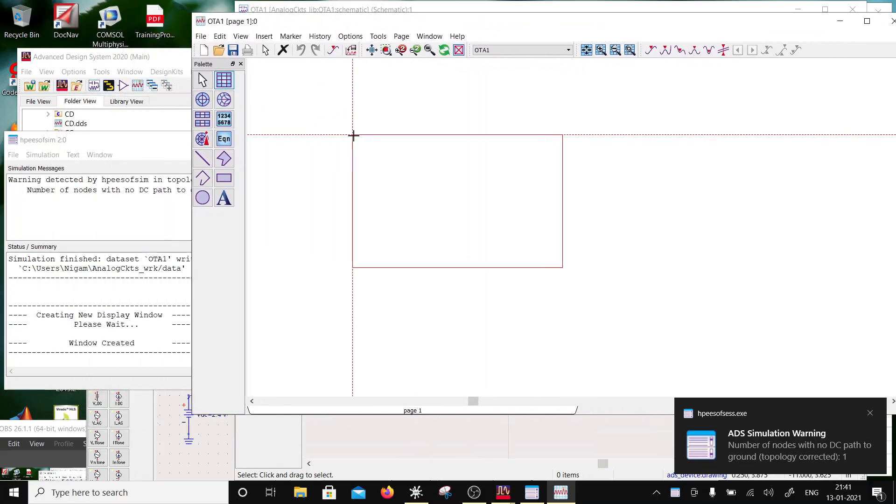
{"action": "left_click", "coordinate": [352, 134]}
{"action": "left_click", "coordinate": [457, 245]}
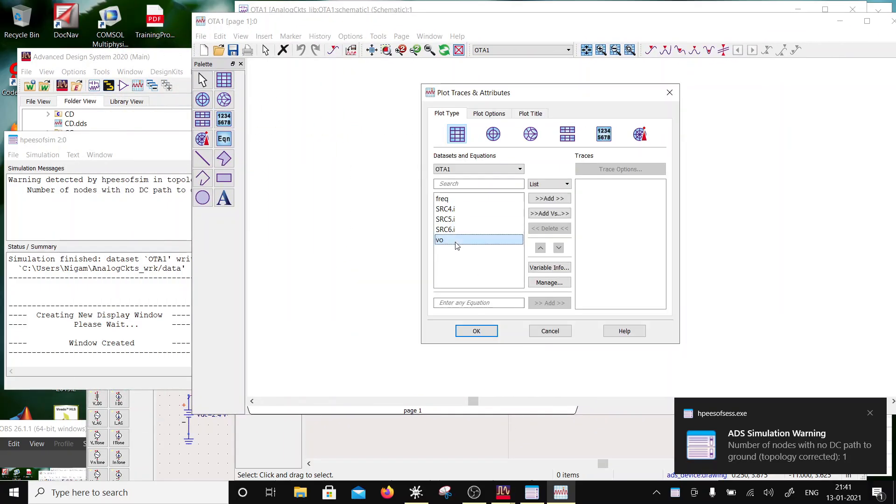
{"action": "left_click", "coordinate": [548, 199]}
{"action": "left_click", "coordinate": [534, 296]}
{"action": "left_click", "coordinate": [471, 331]}
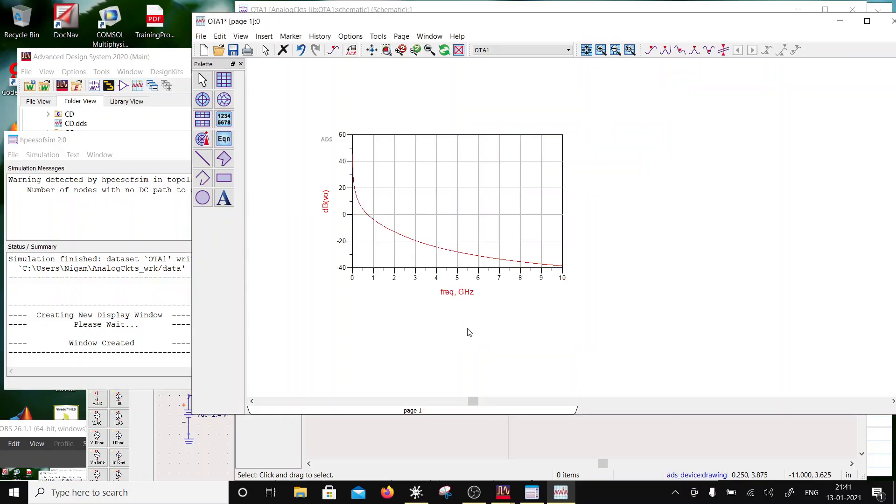
Switch the plot's X axis to a log scale and set the dB(vo) trace thickness to 1.5 points.
{"action": "double_click", "coordinate": [440, 226]}
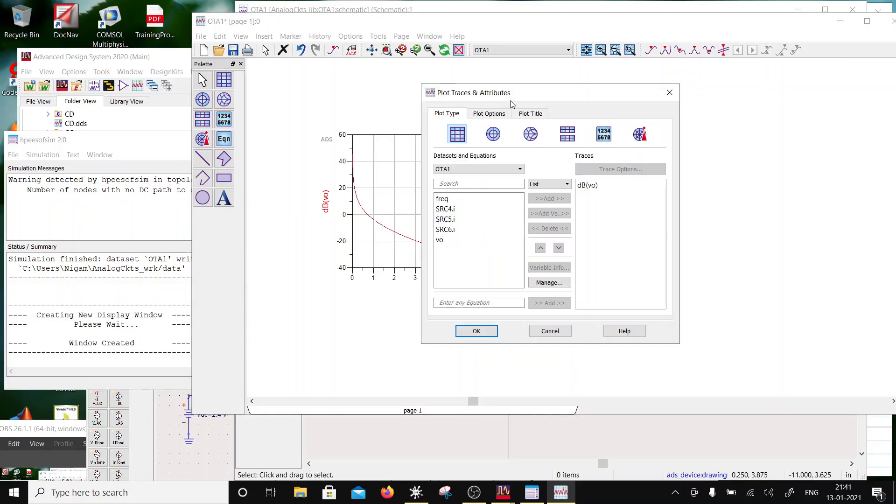
{"action": "left_click", "coordinate": [497, 118]}
{"action": "left_click", "coordinate": [453, 159]}
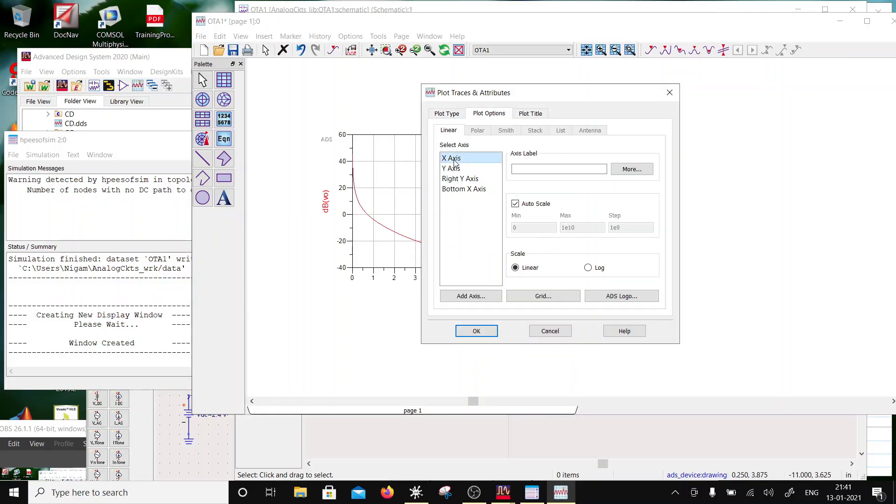
{"action": "left_click", "coordinate": [588, 268]}
{"action": "left_click", "coordinate": [490, 333]}
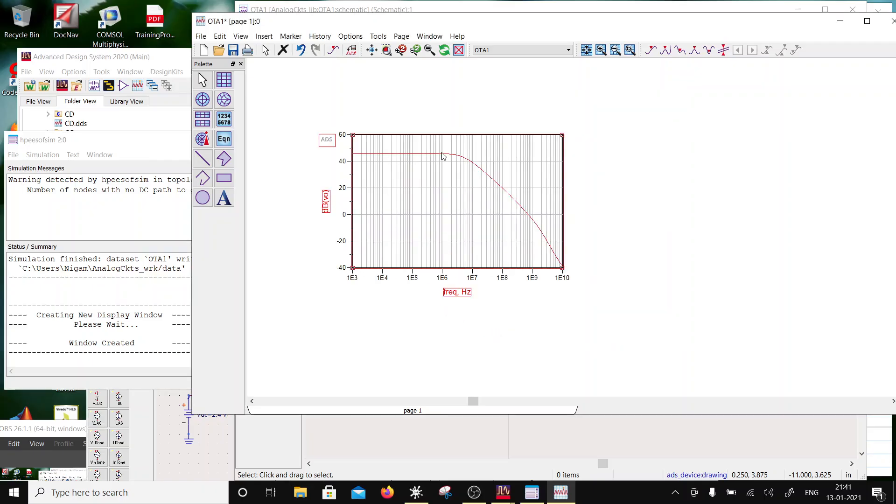
{"action": "double_click", "coordinate": [389, 154]}
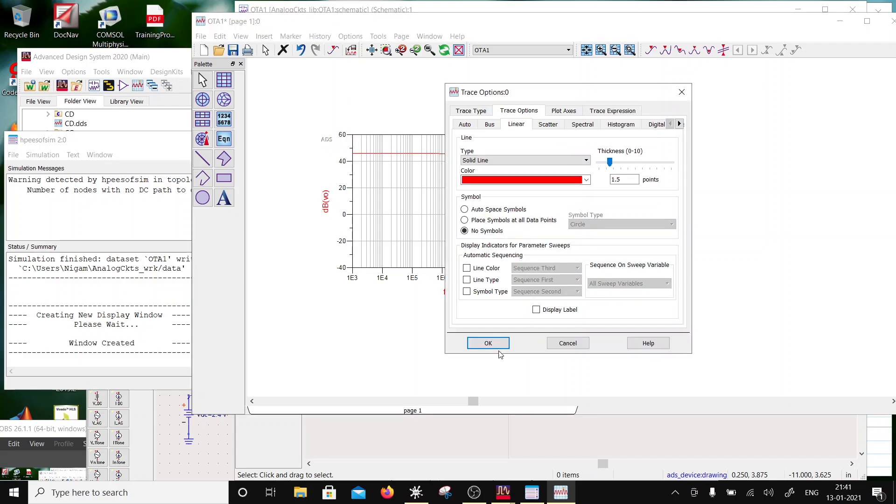
{"action": "left_click", "coordinate": [497, 345]}
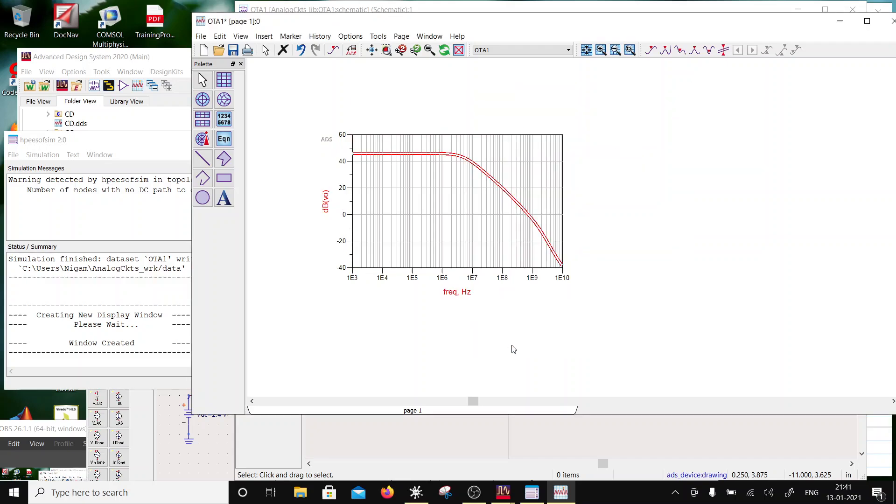
Insert a marker on the dB(vo) trace and position it at the trace's low-frequency end, 1.000 kHz.
{"action": "left_click", "coordinate": [290, 36]}
{"action": "left_click", "coordinate": [301, 45]}
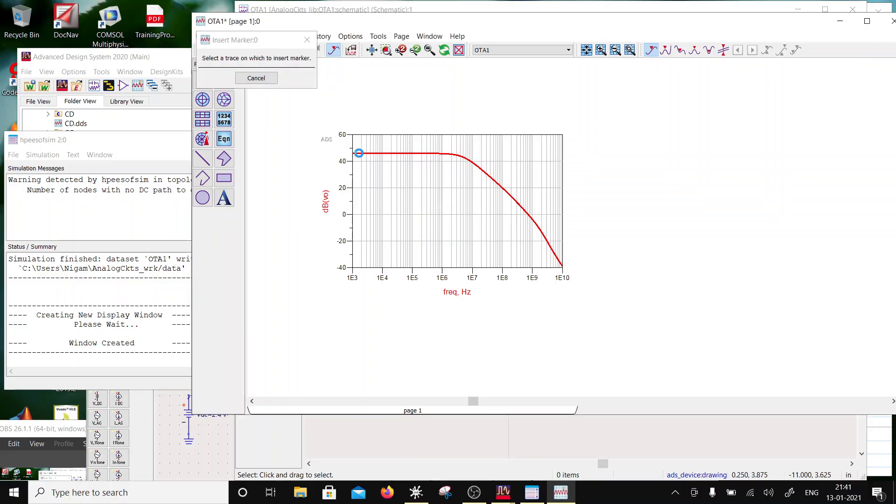
{"action": "left_click", "coordinate": [360, 154]}
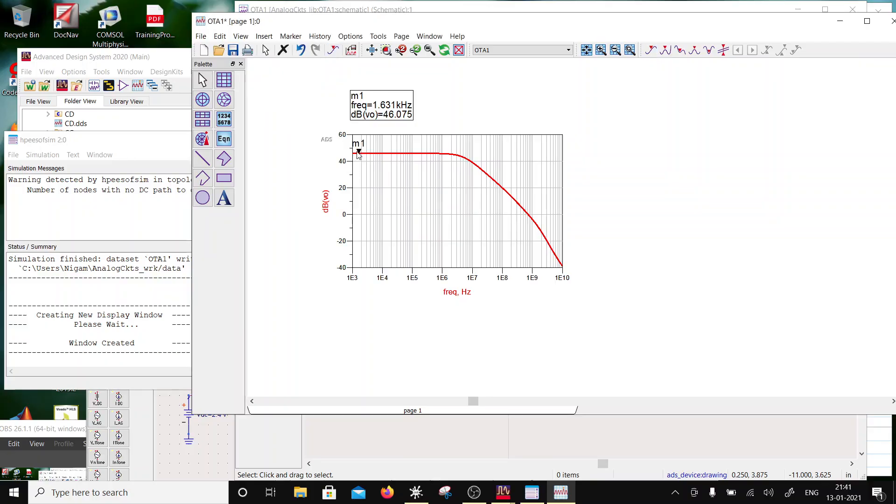
{"action": "left_click_drag", "start_coordinate": [360, 153], "coordinate": [353, 153]}
Insert a second marker on the flat part of the dB(vo) trace at about 199.5 kHz.
{"action": "left_click", "coordinate": [264, 36]}
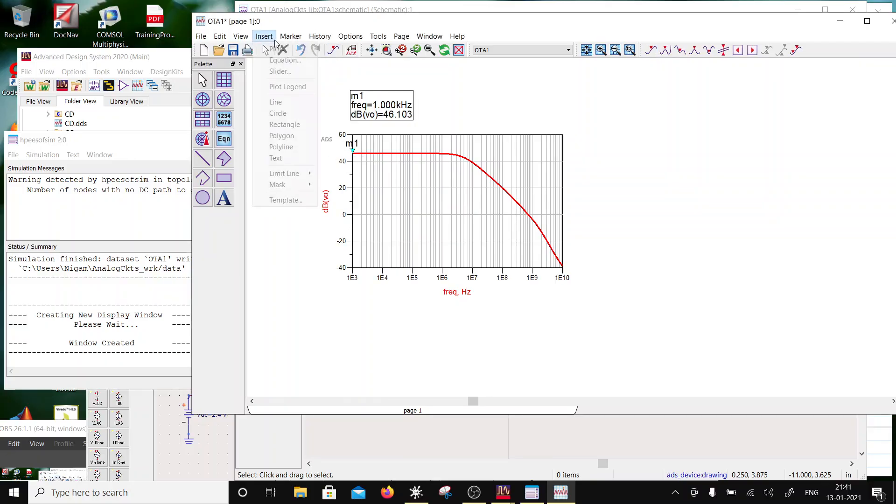
{"action": "left_click", "coordinate": [301, 48]}
{"action": "left_click", "coordinate": [421, 153]}
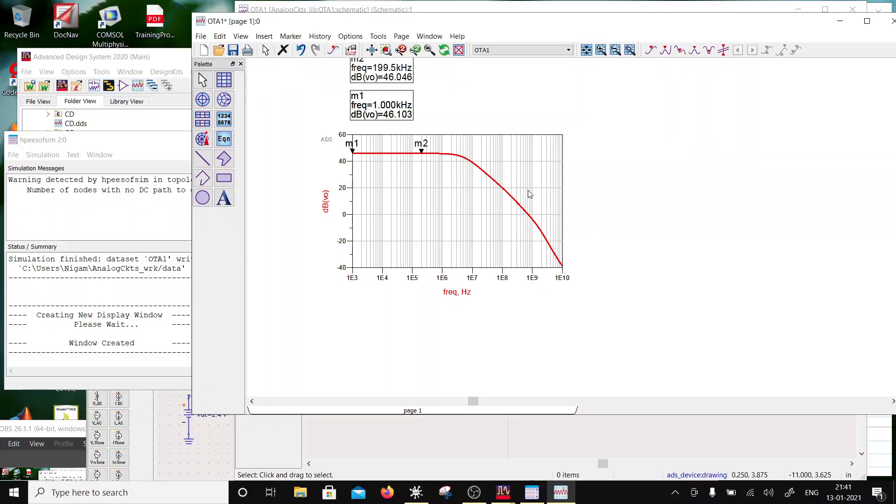
Move marker m2 along the dB(vo) trace to the 3 dB bandwidth point at 5.012 MHz.
{"action": "scroll", "coordinate": [534, 194], "scroll_direction": "right", "scroll_amount": 3}
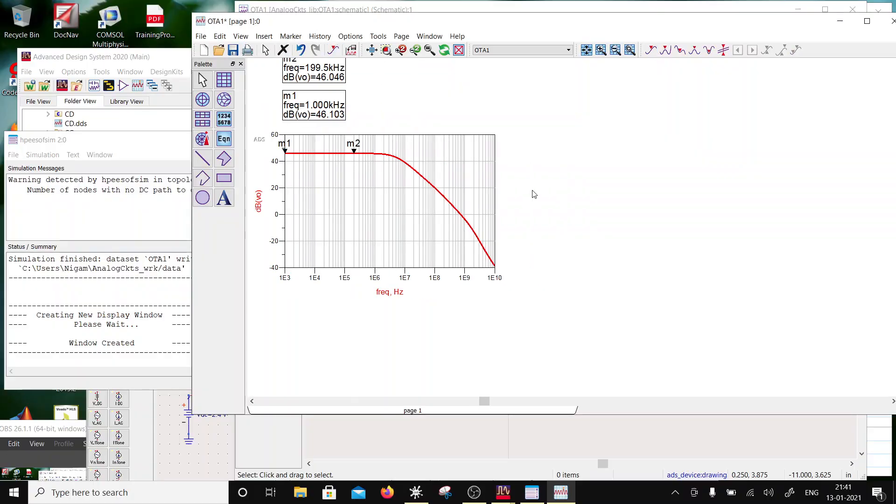
{"action": "scroll", "coordinate": [553, 229], "scroll_direction": "down", "scroll_amount": 3}
{"action": "scroll", "coordinate": [554, 229], "scroll_direction": "up", "scroll_amount": 3}
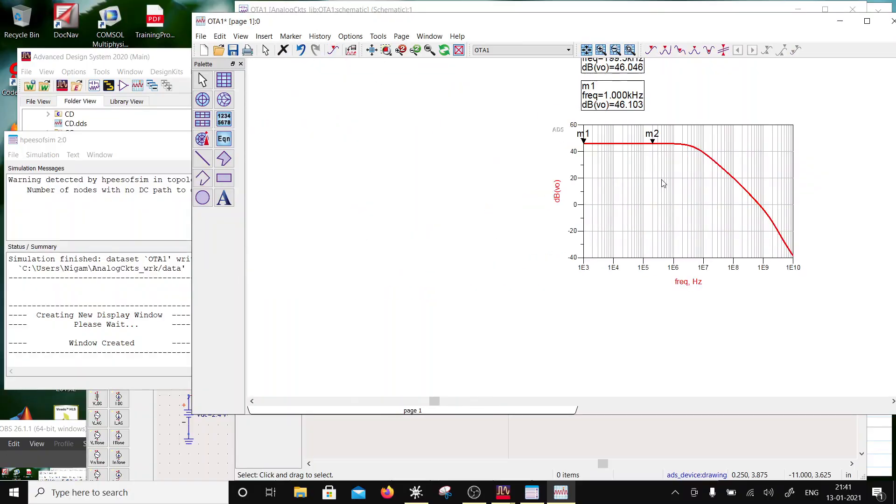
{"action": "left_click", "coordinate": [469, 220]}
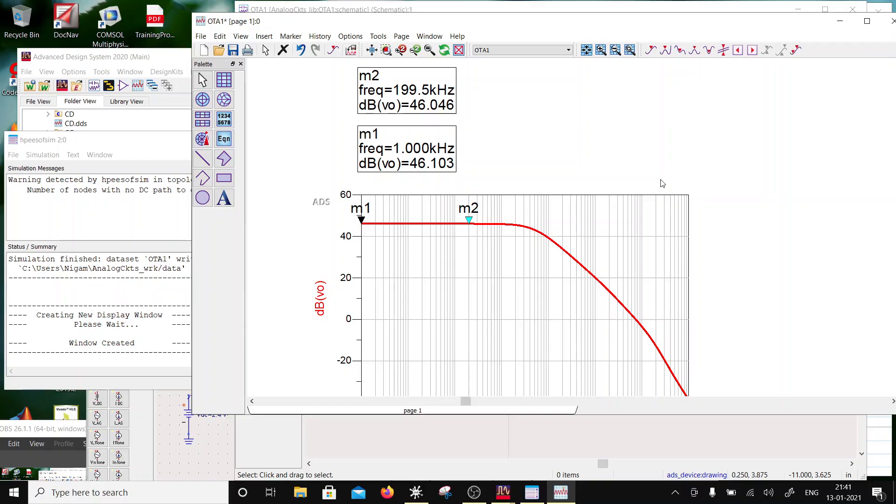
{"action": "key", "text": "Right"}
{"action": "key", "text": "Right"}
{"action": "key", "text": "Right"}
{"action": "key", "text": "Right"}
{"action": "key", "text": "Right"}
{"action": "key", "text": "Right"}
{"action": "key", "text": "Right"}
{"action": "key", "text": "Right"}
{"action": "key", "text": "Right"}
{"action": "key", "text": "Right"}
{"action": "key", "text": "Right"}
{"action": "key", "text": "Right"}
{"action": "key", "text": "Right"}
{"action": "key", "text": "Right"}
{"action": "key", "text": "Right"}
{"action": "key", "text": "Right"}
{"action": "key", "text": "Right"}
{"action": "key", "text": "Right"}
{"action": "key", "text": "Right"}
{"action": "key", "text": "Right"}
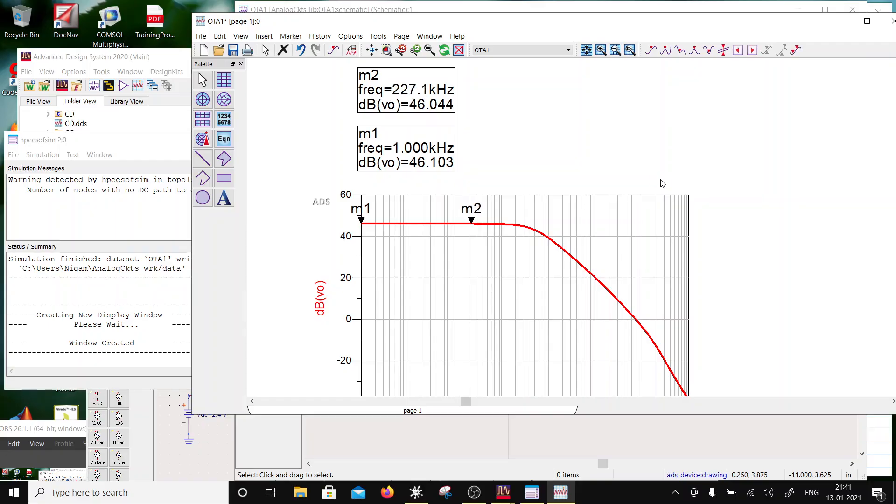
{"action": "key", "text": "Right"}
{"action": "key", "text": "Right"}
{"action": "key", "text": "Right"}
{"action": "key", "text": "Right"}
{"action": "key", "text": "Right"}
{"action": "key", "text": "Right"}
{"action": "key", "text": "Right"}
{"action": "key", "text": "Right"}
{"action": "key", "text": "Right"}
{"action": "key", "text": "Right"}
{"action": "key", "text": "Right"}
{"action": "key", "text": "Right"}
{"action": "key", "text": "Right"}
{"action": "key", "text": "Right"}
{"action": "key", "text": "Right"}
{"action": "key", "text": "Right"}
{"action": "key", "text": "Right"}
{"action": "key", "text": "Right"}
{"action": "key", "text": "Right"}
{"action": "key", "text": "Right"}
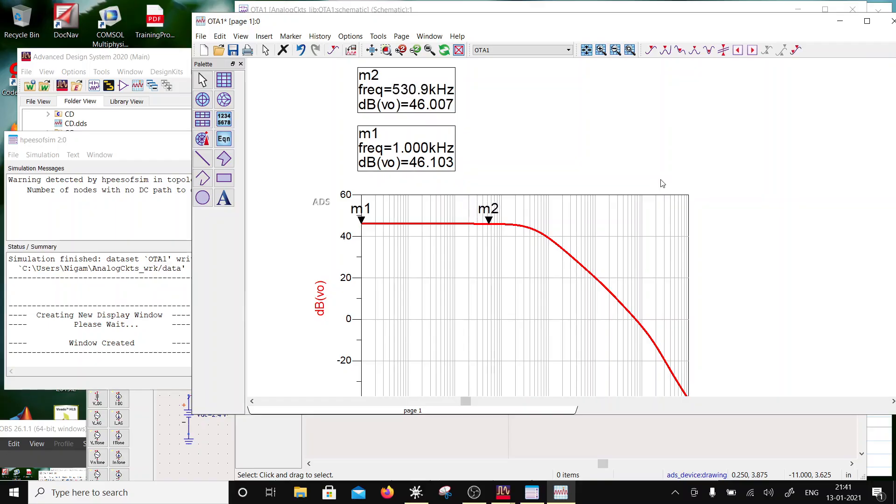
{"action": "key", "text": "Right"}
{"action": "key", "text": "Right"}
{"action": "key", "text": "Right"}
{"action": "key", "text": "Right"}
{"action": "key", "text": "Right"}
{"action": "key", "text": "Right"}
{"action": "key", "text": "Right"}
{"action": "key", "text": "Right"}
{"action": "key", "text": "Right"}
{"action": "key", "text": "Right"}
{"action": "key", "text": "Right"}
{"action": "key", "text": "Right"}
{"action": "key", "text": "Right"}
{"action": "key", "text": "Right"}
{"action": "key", "text": "Right"}
{"action": "key", "text": "Right"}
{"action": "key", "text": "Right"}
{"action": "key", "text": "Right"}
{"action": "key", "text": "Right"}
{"action": "key", "text": "Right"}
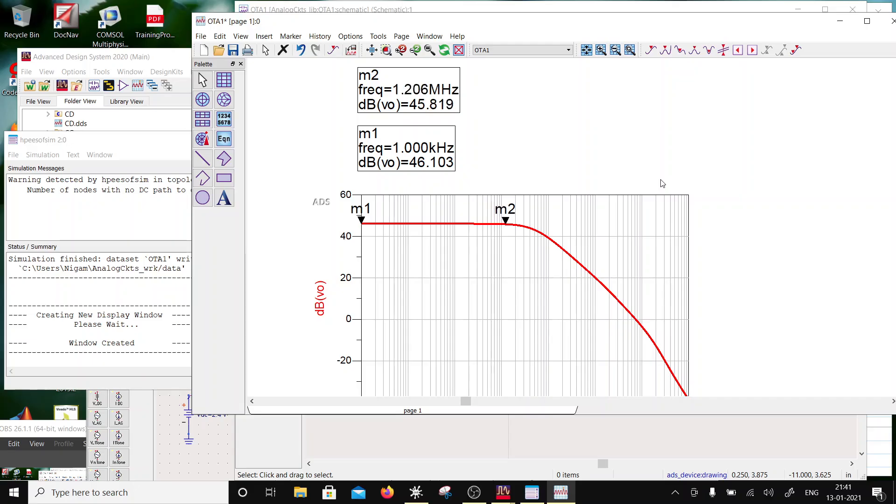
{"action": "key", "text": "Right"}
{"action": "key", "text": "Right"}
{"action": "key", "text": "Right"}
{"action": "key", "text": "Right"}
{"action": "key", "text": "Right"}
{"action": "key", "text": "Right"}
{"action": "key", "text": "Right"}
{"action": "key", "text": "Right"}
{"action": "key", "text": "Right"}
{"action": "key", "text": "Right"}
{"action": "key", "text": "Right"}
{"action": "key", "text": "Right"}
{"action": "key", "text": "Right"}
{"action": "key", "text": "Right"}
{"action": "key", "text": "Right"}
{"action": "key", "text": "Right"}
{"action": "key", "text": "Right"}
{"action": "key", "text": "Right"}
{"action": "key", "text": "Right"}
{"action": "key", "text": "Right"}
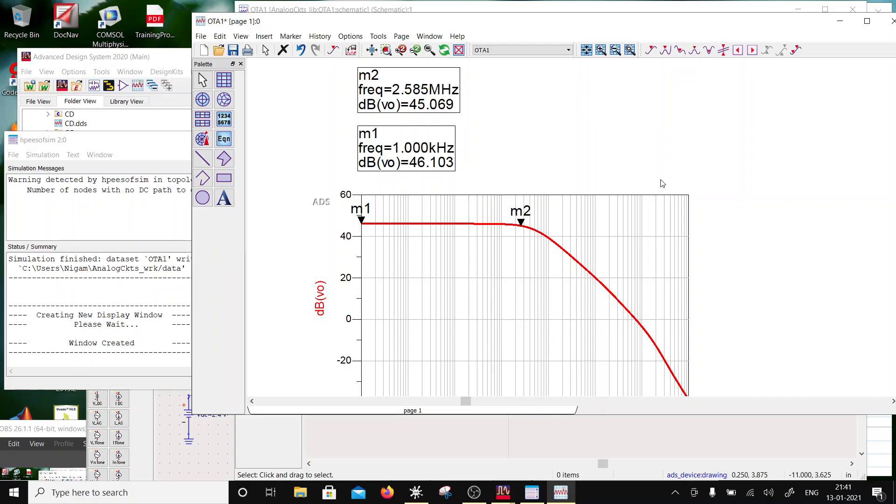
{"action": "key", "text": "Right"}
{"action": "key", "text": "Right"}
{"action": "key", "text": "Right"}
{"action": "key", "text": "Right"}
{"action": "key", "text": "Right"}
{"action": "key", "text": "Right"}
{"action": "key", "text": "Right"}
{"action": "key", "text": "Right"}
{"action": "key", "text": "Right"}
{"action": "key", "text": "Right"}
{"action": "key", "text": "Right"}
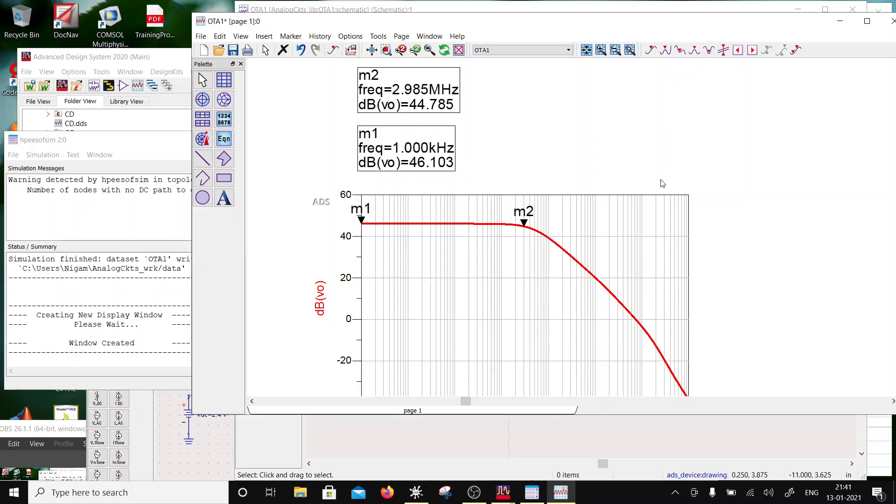
{"action": "key", "text": "Right"}
{"action": "key", "text": "Right"}
{"action": "key", "text": "Right"}
{"action": "key", "text": "Right"}
{"action": "key", "text": "Right"}
{"action": "key", "text": "Right"}
{"action": "key", "text": "Right"}
{"action": "key", "text": "Right"}
{"action": "key", "text": "Right"}
{"action": "key", "text": "Right"}
{"action": "key", "text": "Right"}
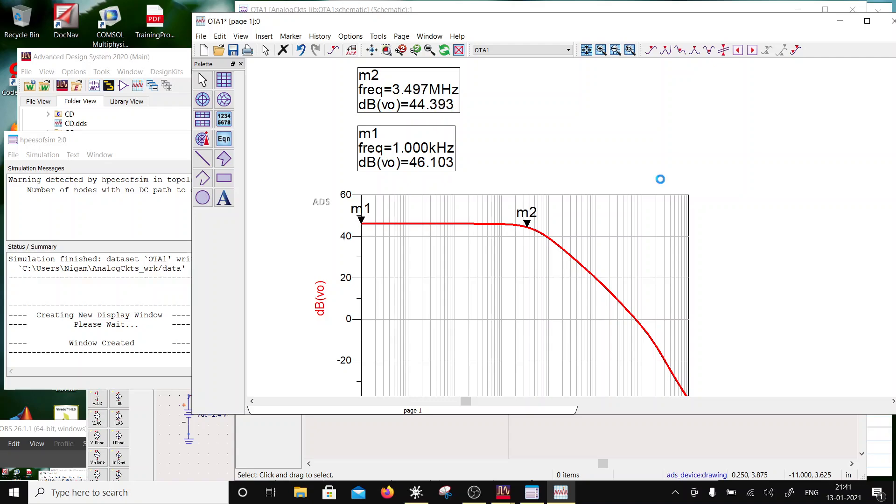
{"action": "key", "text": "Right"}
{"action": "key", "text": "Right"}
{"action": "key", "text": "Right"}
{"action": "key", "text": "Right"}
{"action": "key", "text": "Right"}
{"action": "key", "text": "Right"}
{"action": "key", "text": "Right"}
{"action": "key", "text": "Right"}
{"action": "key", "text": "Right"}
{"action": "key", "text": "Right"}
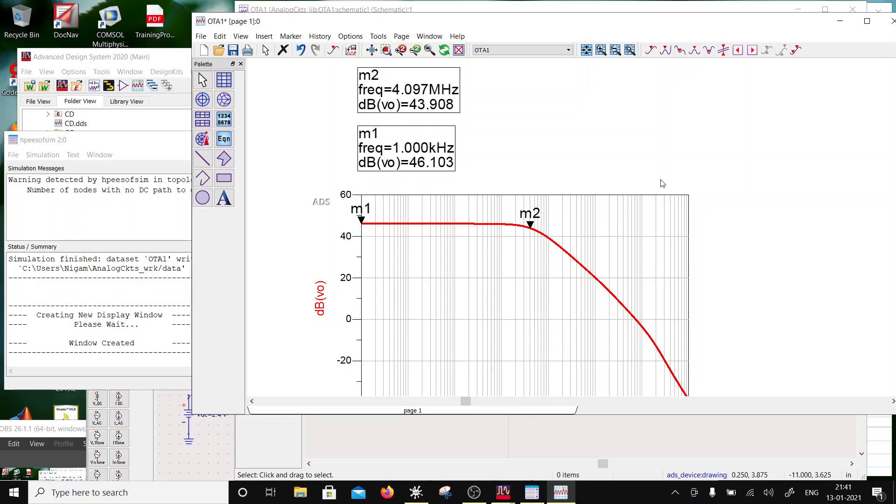
{"action": "key", "text": "Right"}
{"action": "key", "text": "Right"}
{"action": "key", "text": "Right"}
{"action": "key", "text": "Right"}
{"action": "key", "text": "Right"}
{"action": "key", "text": "Right"}
{"action": "key", "text": "Right"}
{"action": "key", "text": "Right"}
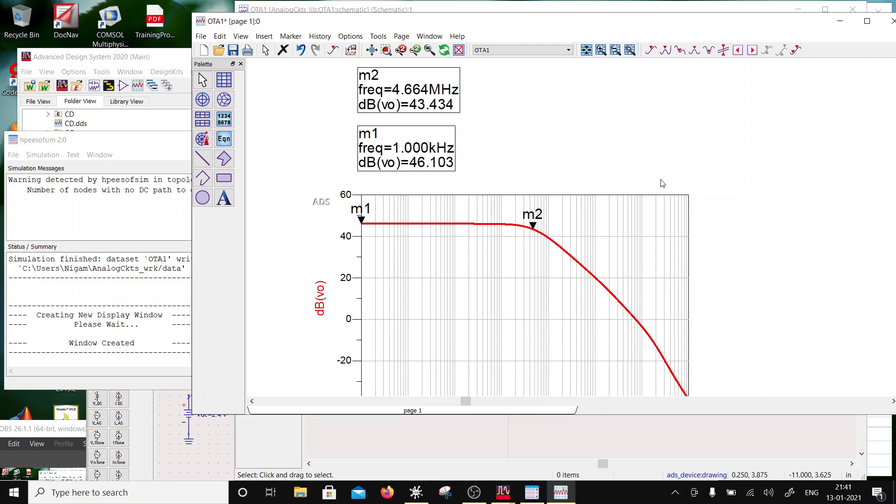
{"action": "key", "text": "Right"}
{"action": "key", "text": "Right"}
{"action": "key", "text": "Right"}
{"action": "key", "text": "Right"}
{"action": "key", "text": "Right"}
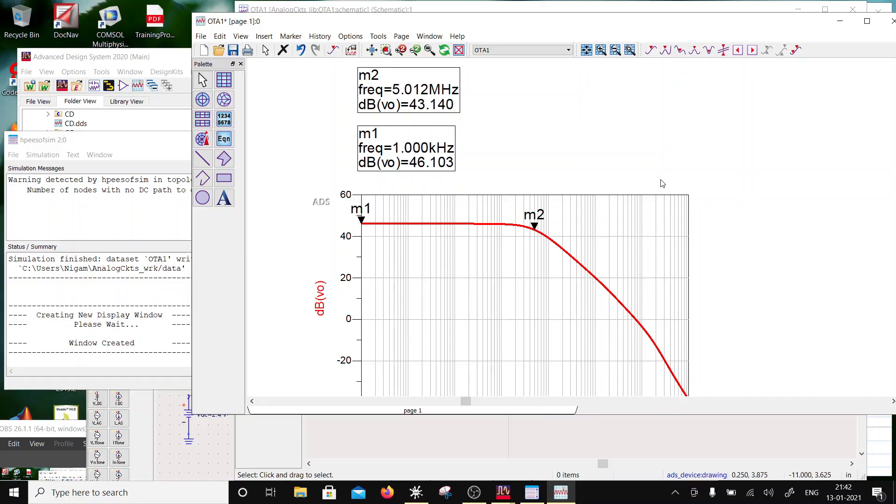
{"action": "key", "text": "Left"}
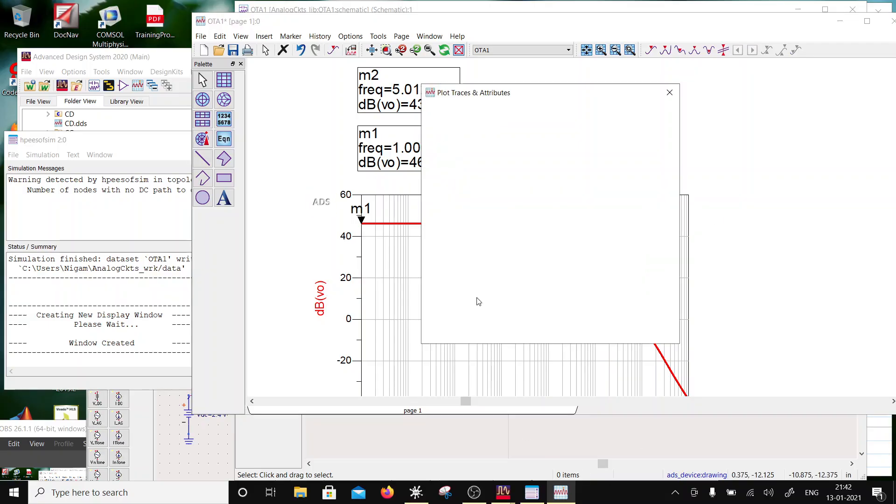
Add the phase of vo from the OTA1 dataset as a second trace on the gain plot.
{"action": "double_click", "coordinate": [479, 301]}
{"action": "left_click", "coordinate": [475, 238]}
{"action": "left_click", "coordinate": [549, 198]}
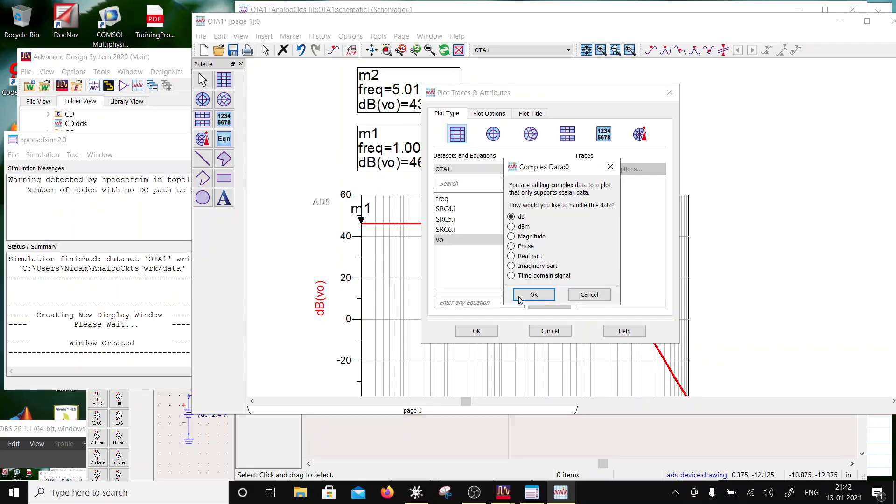
{"action": "left_click", "coordinate": [520, 247]}
{"action": "left_click", "coordinate": [533, 295]}
{"action": "left_click", "coordinate": [476, 331]}
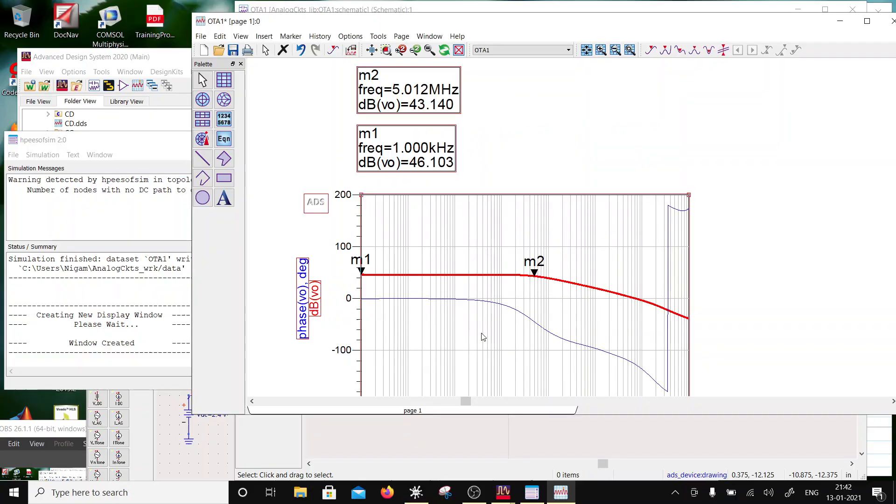
Change the phase trace's expression to unwrap(phase(vo)).
{"action": "double_click", "coordinate": [592, 352]}
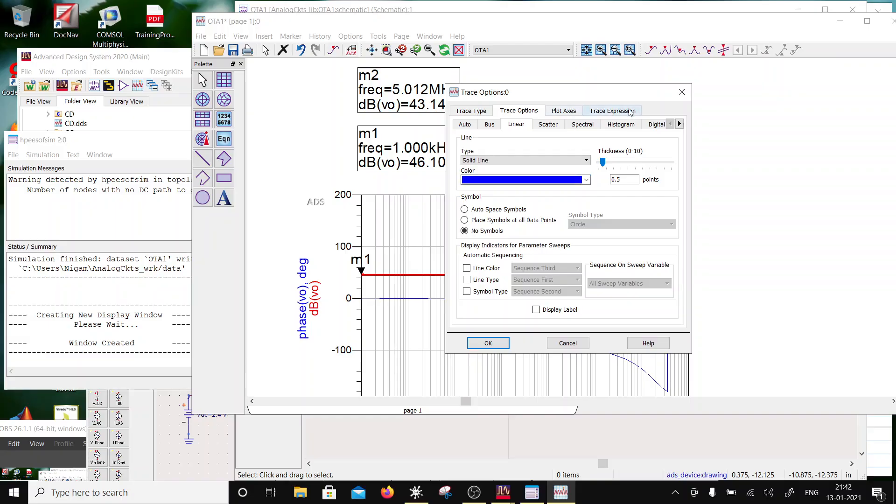
{"action": "left_click", "coordinate": [612, 110]}
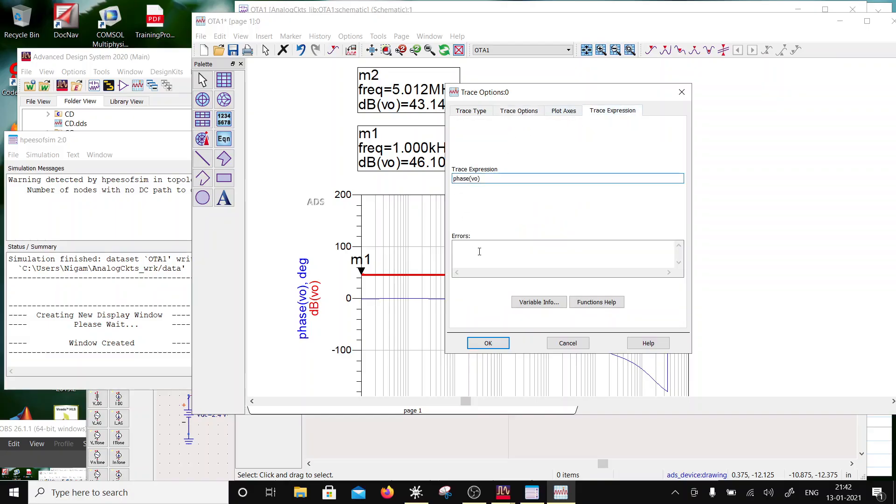
{"action": "type", "text": "unwrap(phase(vo)"}
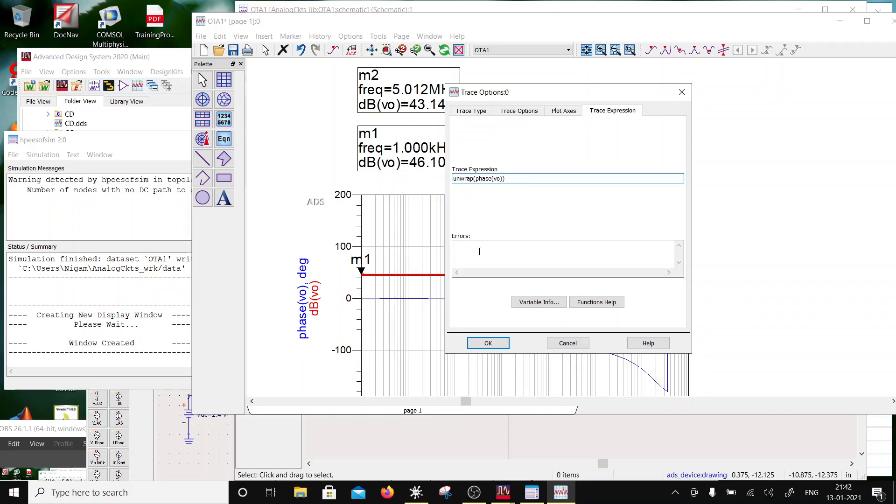
{"action": "key", "text": "Return"}
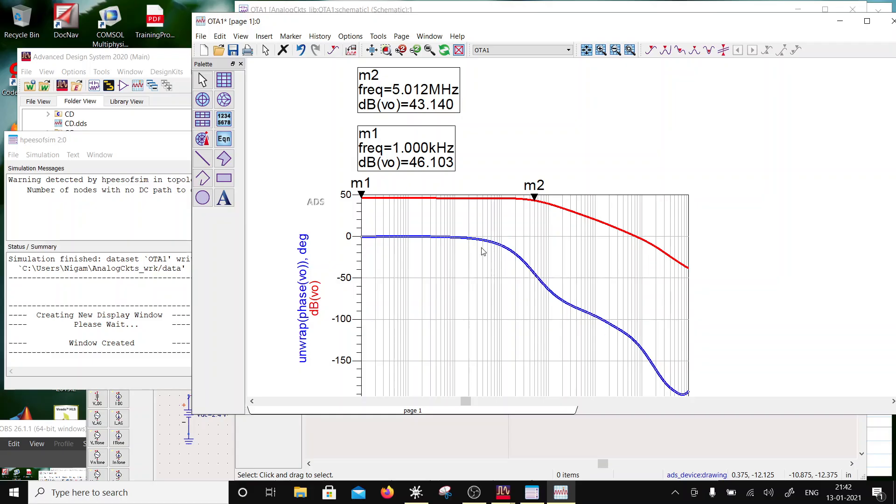
{"action": "scroll", "coordinate": [548, 243], "scroll_direction": "down", "scroll_amount": 2}
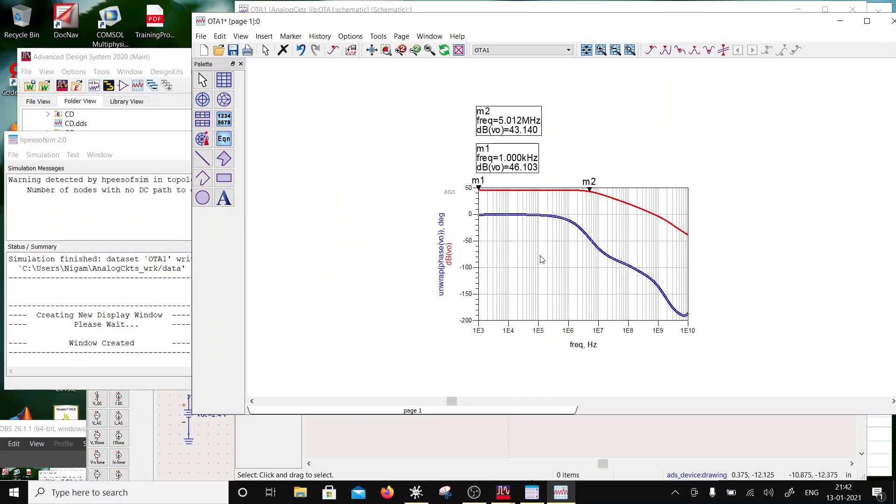
Increase the line thickness of the unwrap(phase(vo)) trace in its trace options.
{"action": "left_click", "coordinate": [554, 240]}
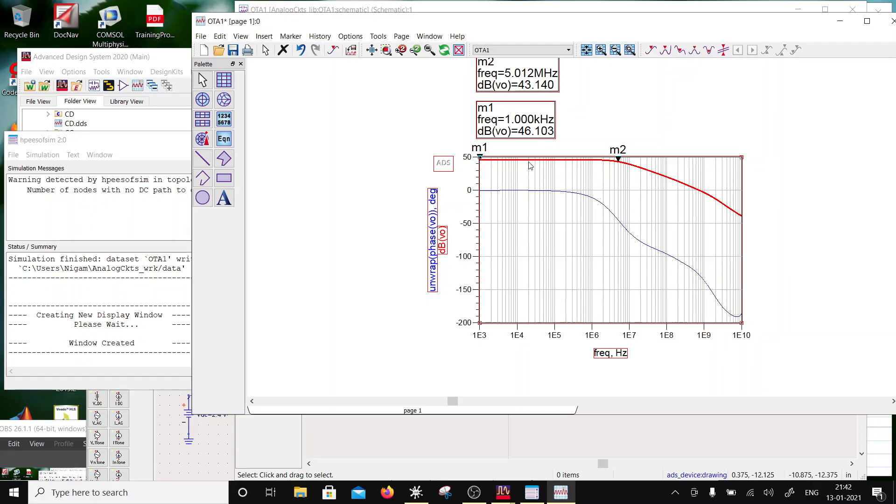
{"action": "scroll", "coordinate": [535, 167], "scroll_direction": "down", "scroll_amount": 1}
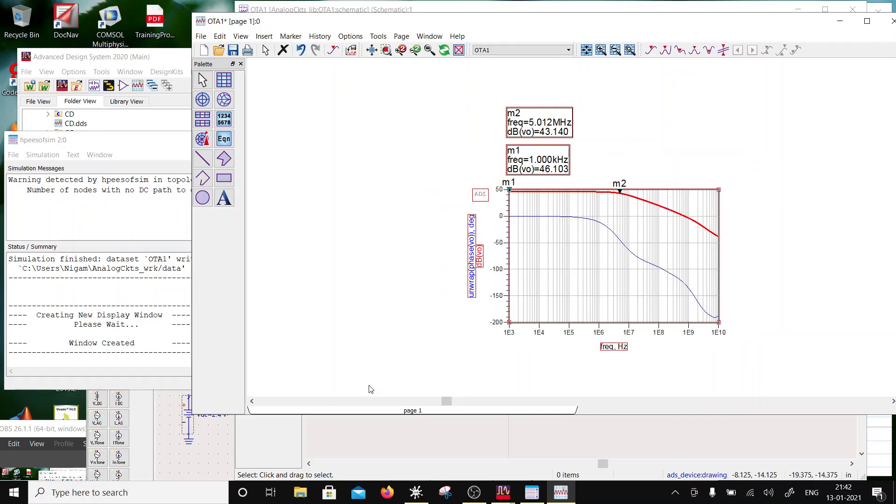
{"action": "double_click", "coordinate": [614, 240]}
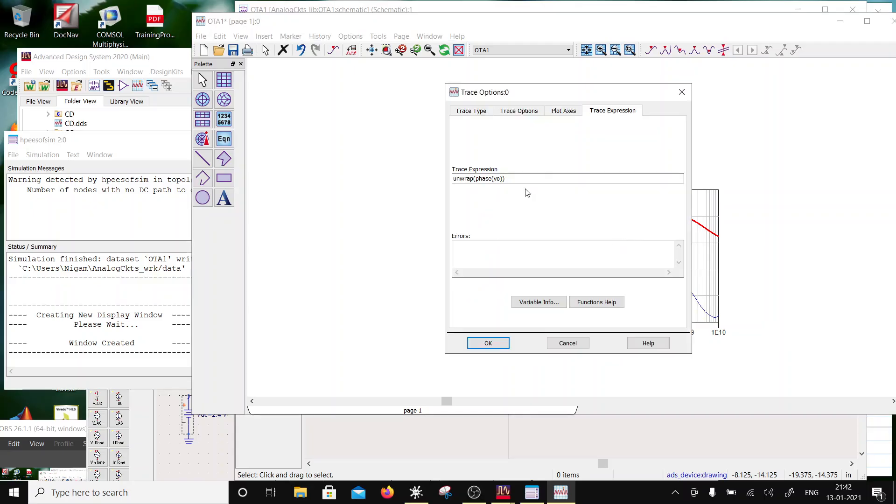
{"action": "left_click", "coordinate": [560, 112]}
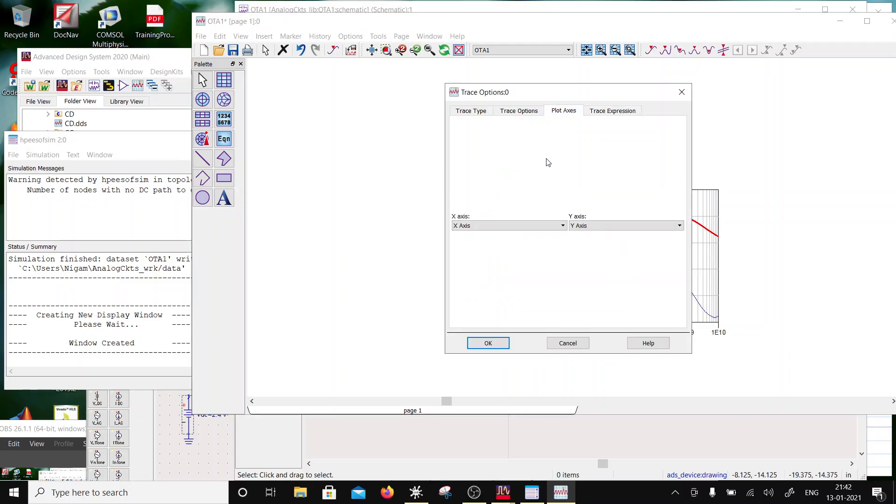
{"action": "left_click", "coordinate": [589, 228]}
{"action": "left_click", "coordinate": [531, 113]}
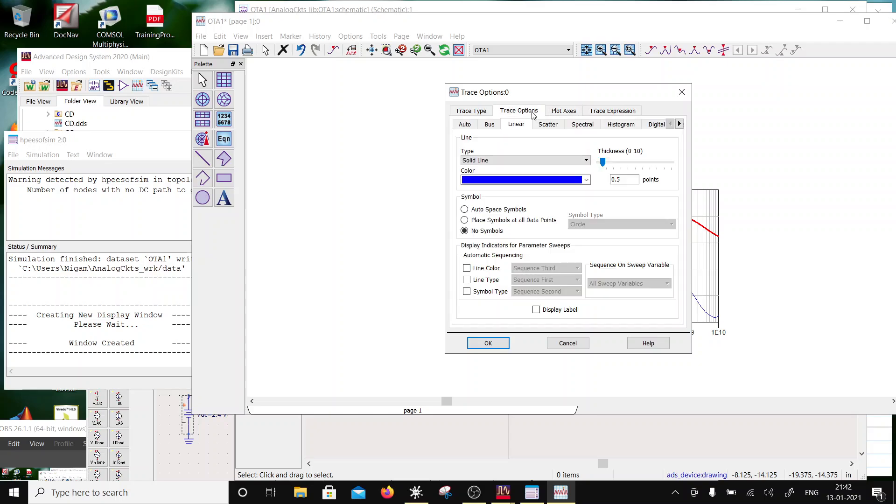
{"action": "left_click", "coordinate": [488, 343]}
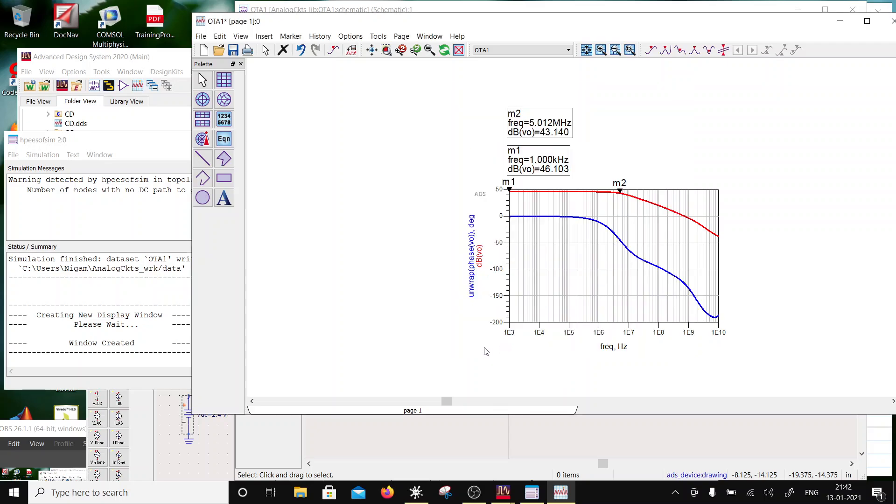
Browse the workspace folders in the ADS main window and open the TwoStgOpAmp.dds data display from GainStages.
{"action": "left_click", "coordinate": [166, 60]}
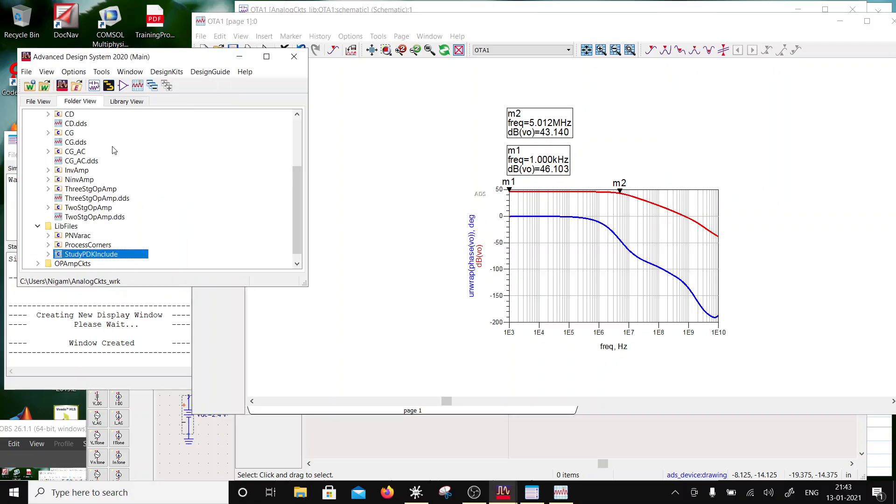
{"action": "left_click", "coordinate": [80, 246]}
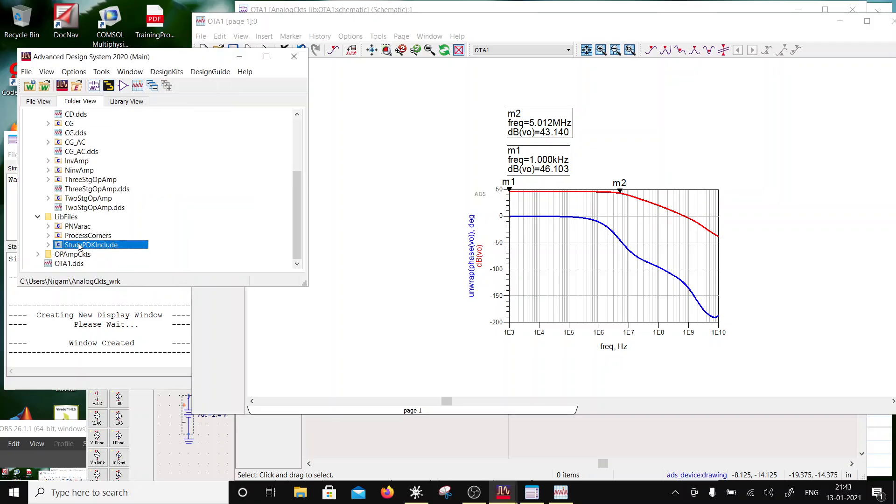
{"action": "left_click", "coordinate": [37, 254]}
{"action": "scroll", "coordinate": [97, 253], "scroll_direction": "down", "scroll_amount": 5}
{"action": "scroll", "coordinate": [97, 253], "scroll_direction": "down", "scroll_amount": 1}
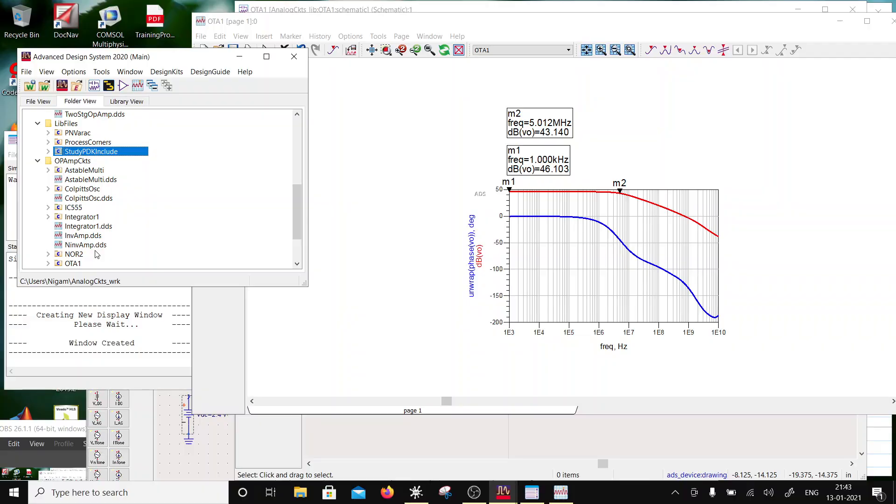
{"action": "scroll", "coordinate": [96, 255], "scroll_direction": "up", "scroll_amount": 10}
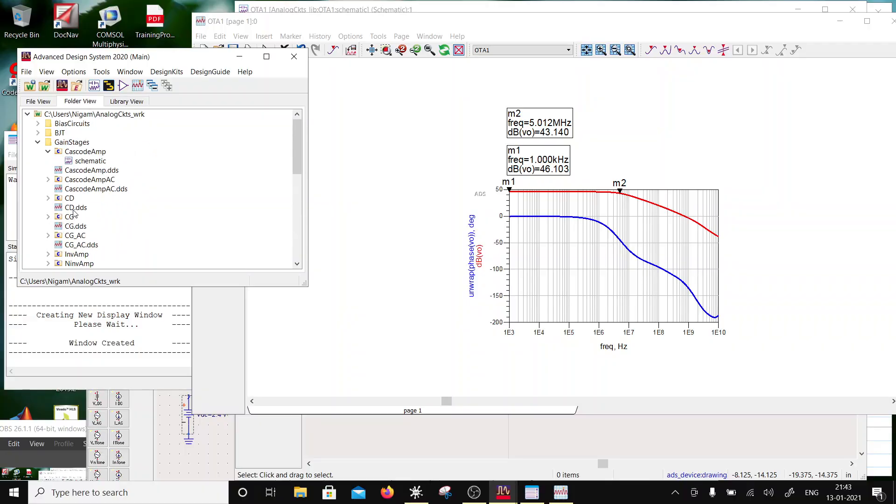
{"action": "scroll", "coordinate": [74, 217], "scroll_direction": "down", "scroll_amount": 3}
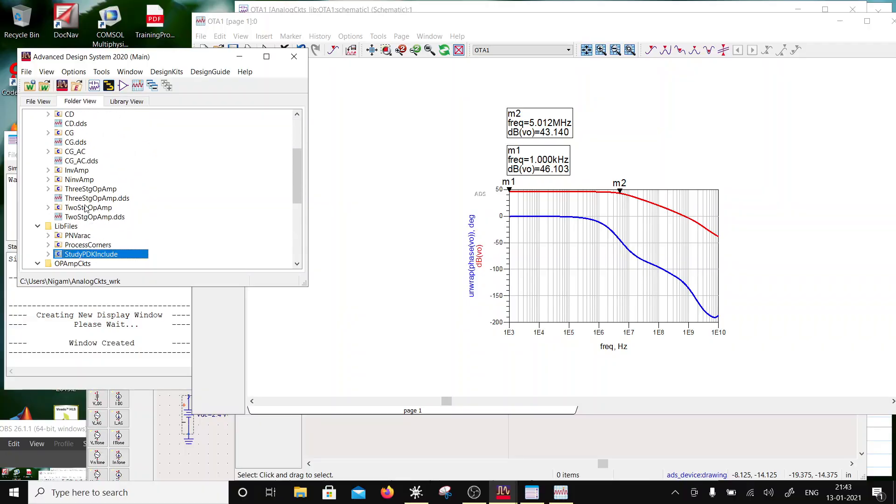
{"action": "double_click", "coordinate": [92, 218]}
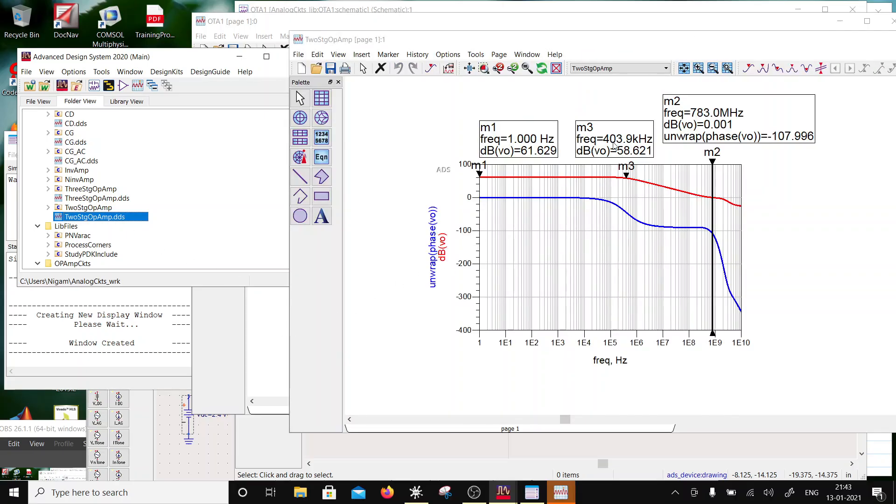
Move the TwoStgOpAmp data display below the OTA1 plot, then shift the OTA1 data display aside to uncover the OTA1 schematic.
{"action": "left_click_drag", "start_coordinate": [582, 46], "coordinate": [500, 327]}
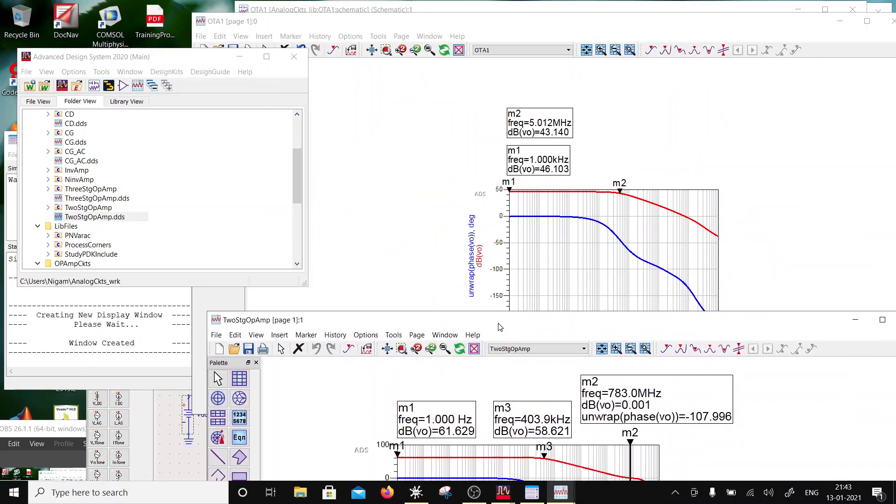
{"action": "left_click", "coordinate": [598, 32]}
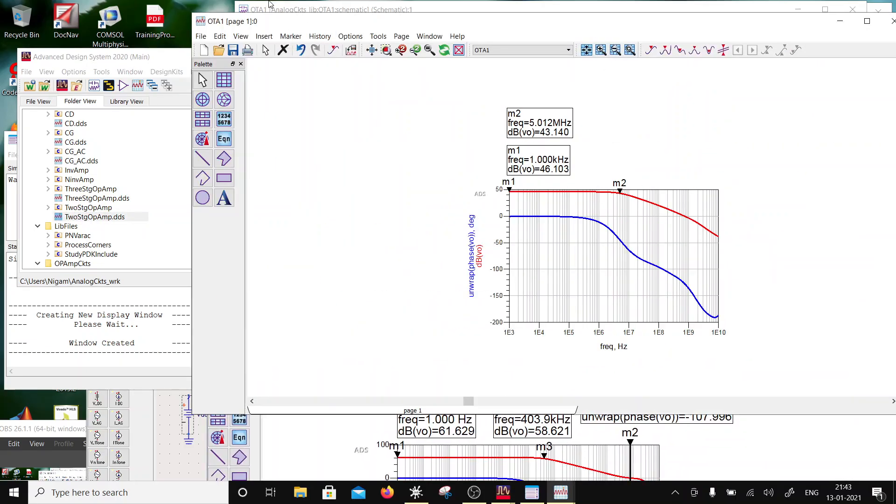
{"action": "left_click_drag", "start_coordinate": [273, 21], "coordinate": [412, 143]}
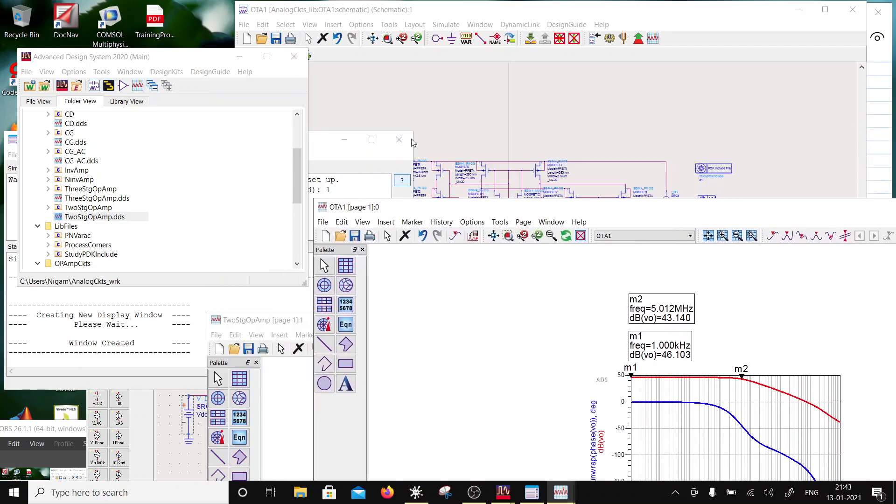
Bring the OTA1 schematic window to the front and close it.
{"action": "left_click", "coordinate": [414, 13]}
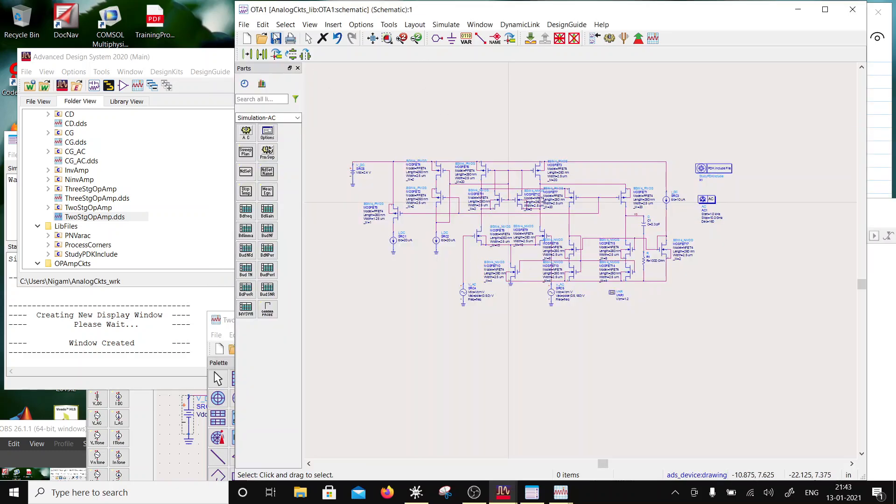
{"action": "left_click", "coordinate": [244, 24]}
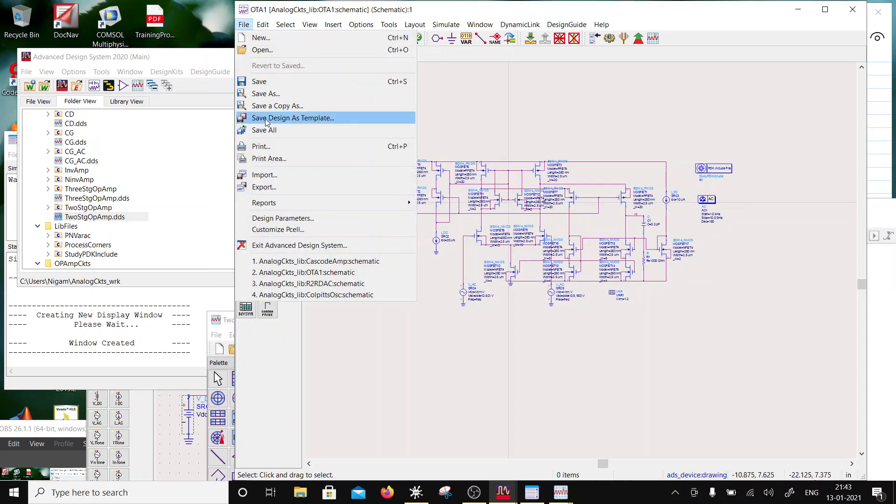
{"action": "left_click", "coordinate": [175, 64]}
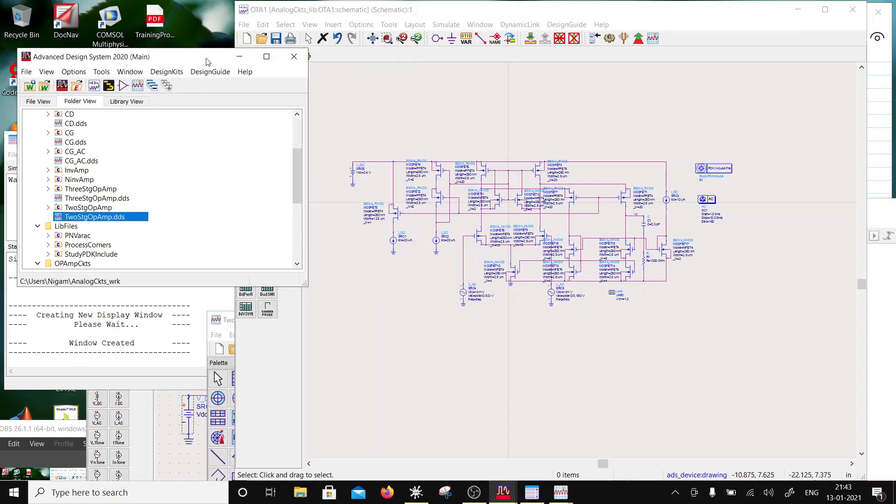
{"action": "left_click", "coordinate": [859, 14]}
Copy the OTA1 cell within the OPAmpCkts folder under the new name OTA2.
{"action": "scroll", "coordinate": [83, 246], "scroll_direction": "down", "scroll_amount": 6}
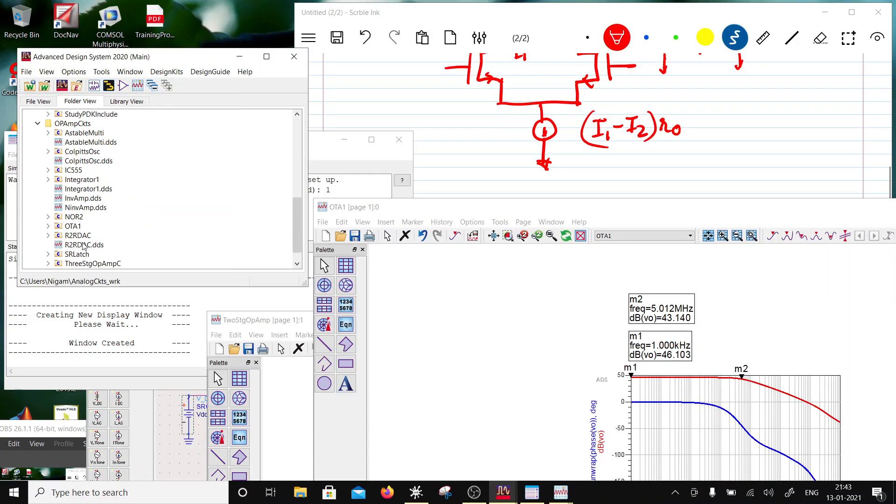
{"action": "right_click", "coordinate": [72, 207]}
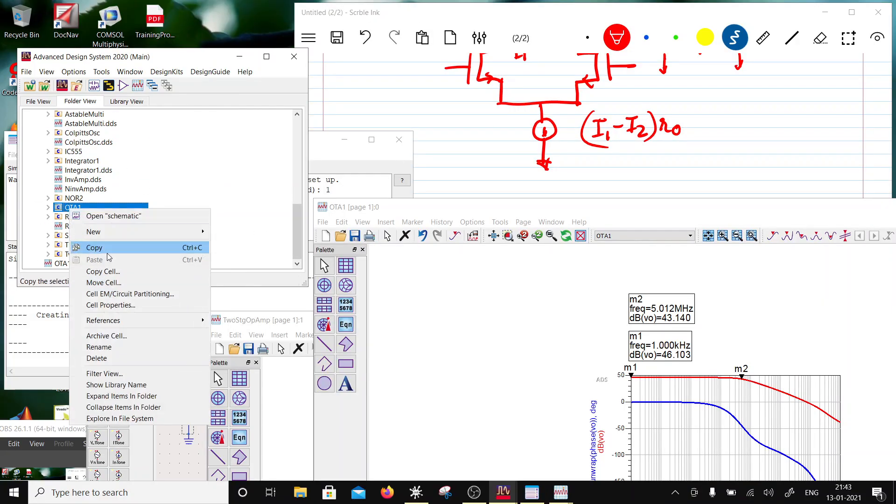
{"action": "left_click", "coordinate": [102, 271]}
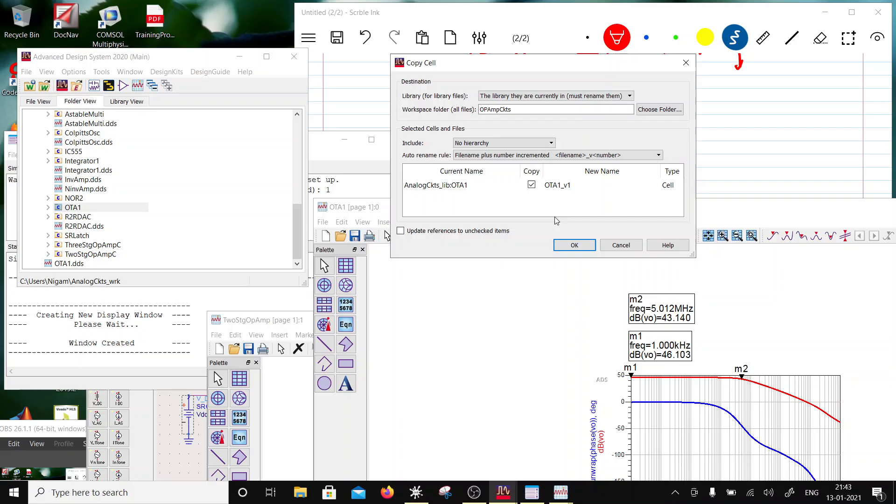
{"action": "left_click", "coordinate": [573, 186]}
{"action": "left_click", "coordinate": [571, 186]}
{"action": "left_click", "coordinate": [571, 186]}
{"action": "left_click_drag", "start_coordinate": [545, 186], "coordinate": [562, 185]}
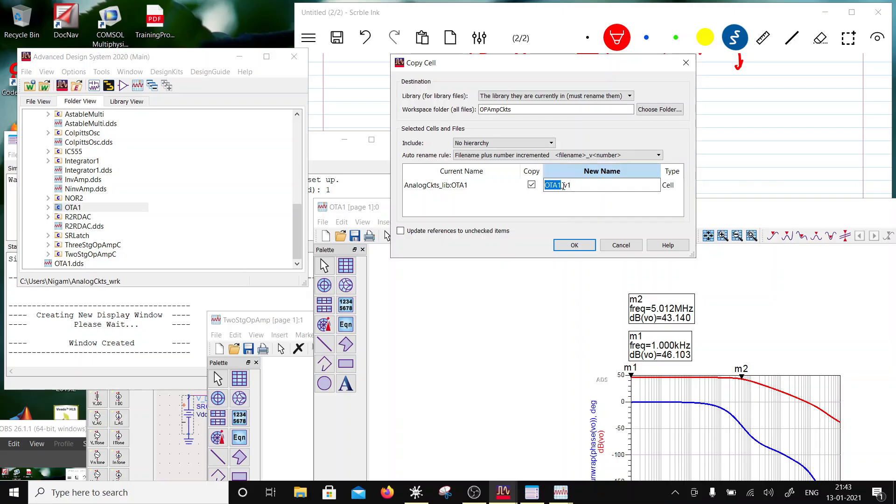
{"action": "left_click", "coordinate": [571, 185]}
{"action": "type", "text": "2"}
{"action": "left_click", "coordinate": [574, 245]}
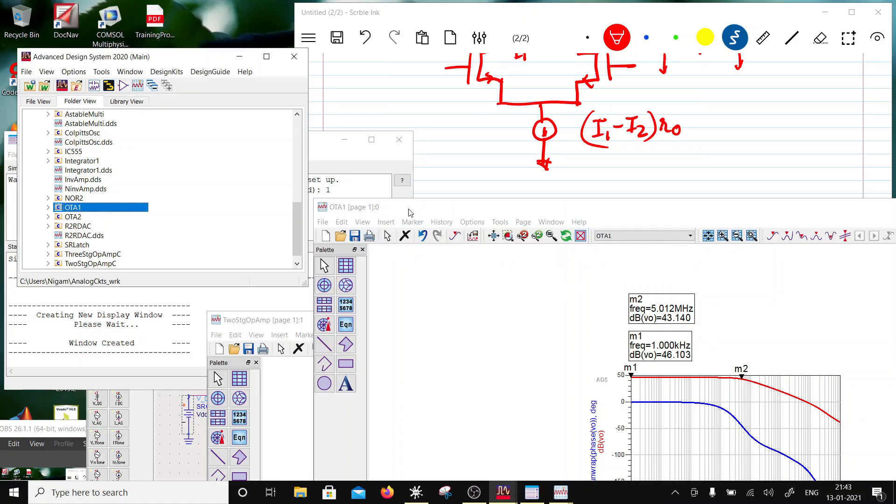
Move the OTA1 data display out of the way and open the schematic of the OTA2 cell.
{"action": "mouse_move", "coordinate": [407, 205]}
{"action": "left_mouse_down"}
{"action": "mouse_move", "coordinate": [580, 279]}
{"action": "mouse_move", "coordinate": [353, 198]}
{"action": "mouse_move", "coordinate": [312, 65]}
{"action": "mouse_move", "coordinate": [316, 120]}
{"action": "mouse_move", "coordinate": [351, 246]}
{"action": "mouse_move", "coordinate": [406, 394]}
{"action": "mouse_move", "coordinate": [396, 378]}
{"action": "left_mouse_up"}
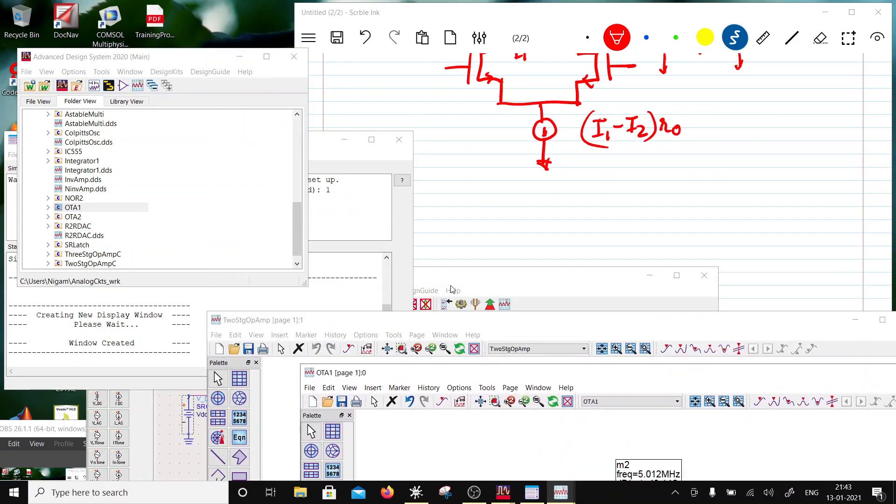
{"action": "left_click", "coordinate": [49, 217]}
{"action": "double_click", "coordinate": [72, 227]}
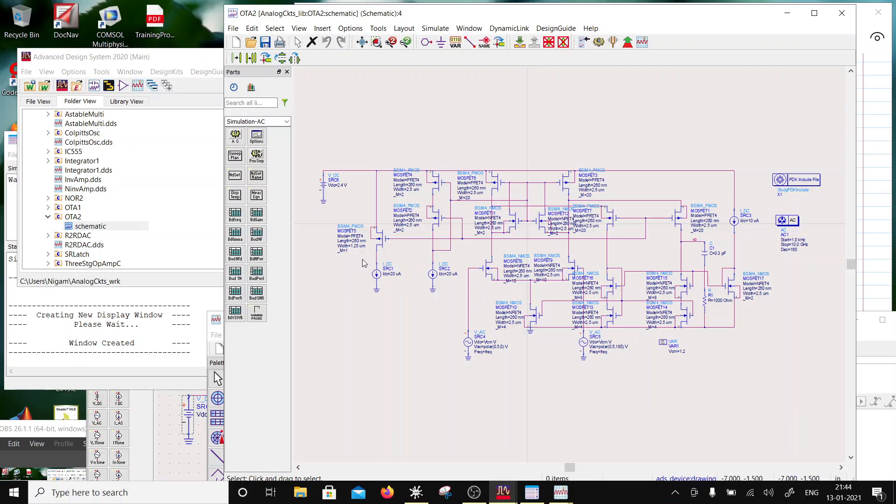
Set the length of PMOS transistor MOSFET5 to 130 nm in the OTA2 schematic.
{"action": "double_click", "coordinate": [359, 241]}
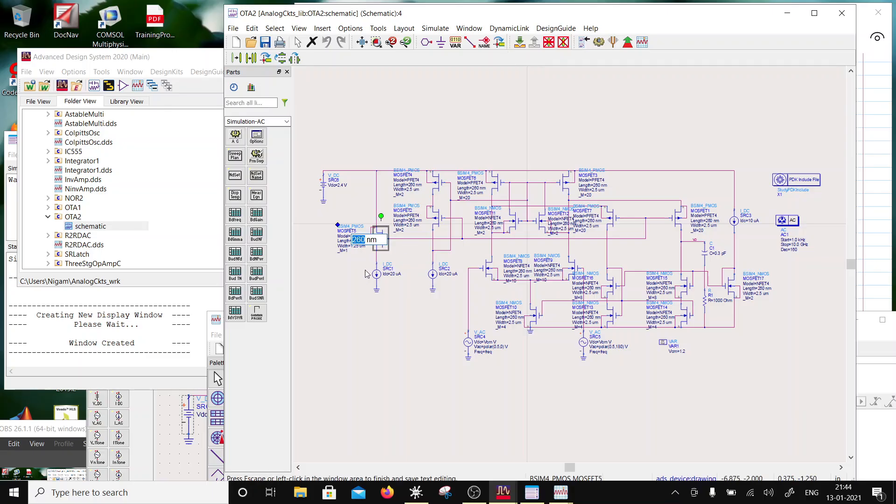
{"action": "type", "text": "1"}
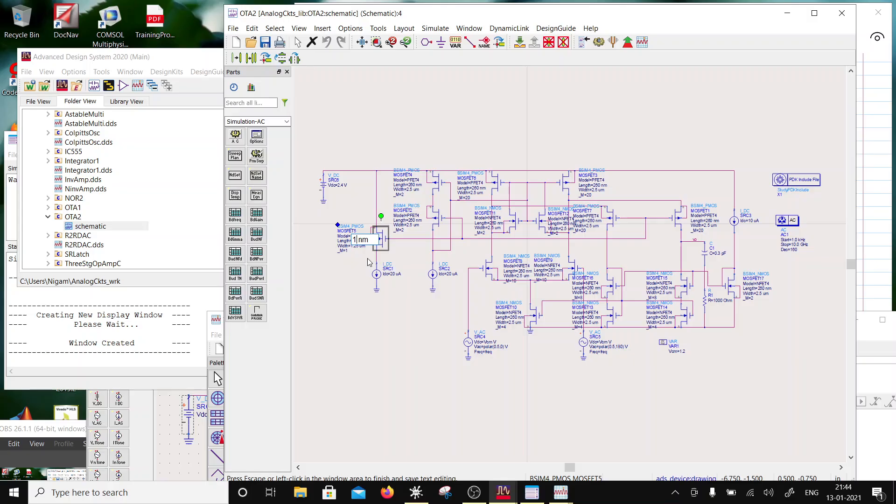
{"action": "type", "text": "30"}
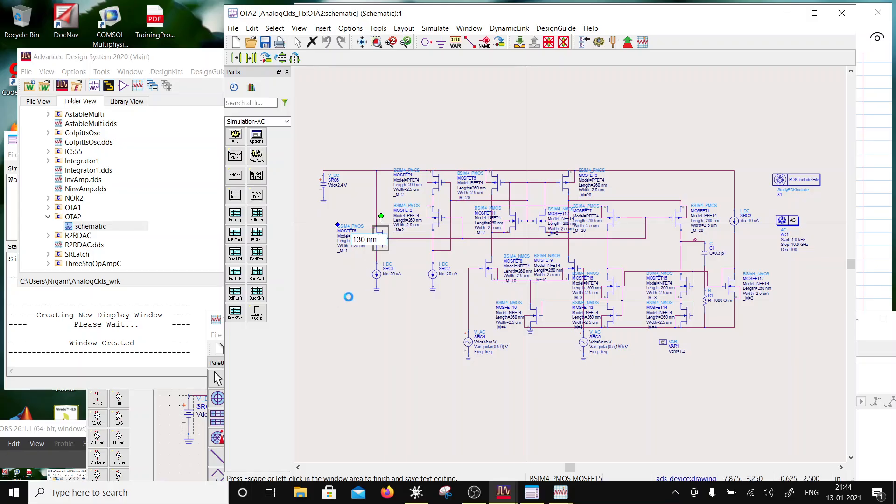
{"action": "left_click", "coordinate": [348, 296]}
Set the length of PMOS transistor MOSFET2 to 130 nm.
{"action": "double_click", "coordinate": [415, 226]}
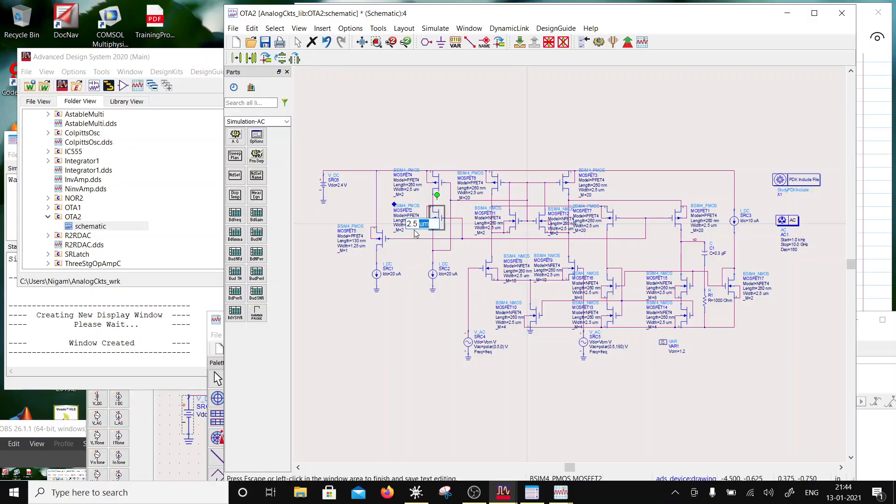
{"action": "left_click", "coordinate": [415, 231]}
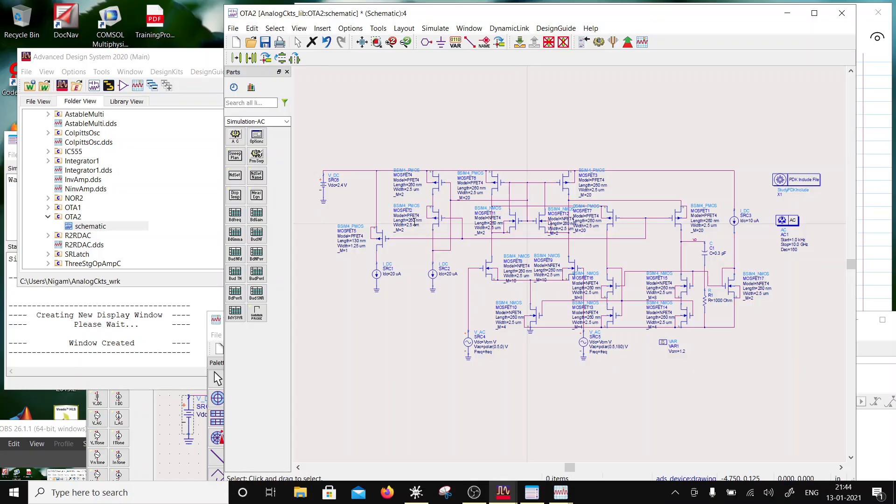
{"action": "double_click", "coordinate": [412, 220]}
{"action": "scroll", "coordinate": [413, 221], "scroll_direction": "up", "scroll_amount": 1}
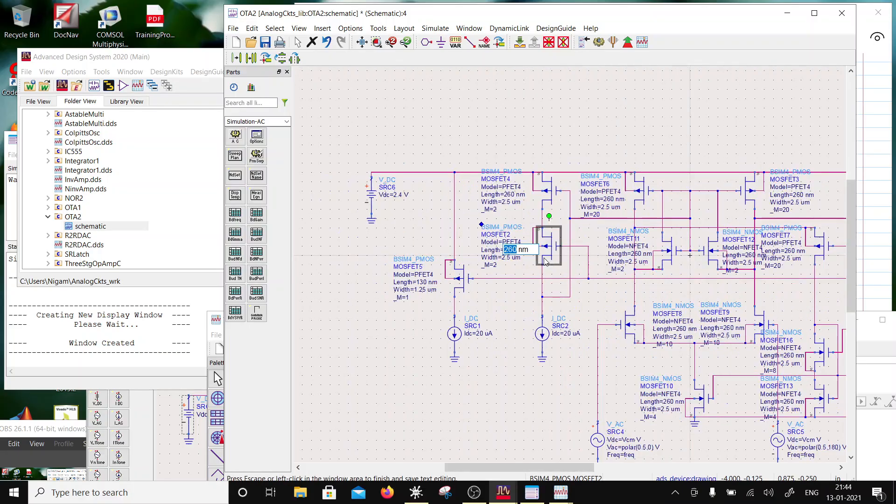
{"action": "scroll", "coordinate": [555, 269], "scroll_direction": "up", "scroll_amount": 1}
{"action": "type", "text": "13"}
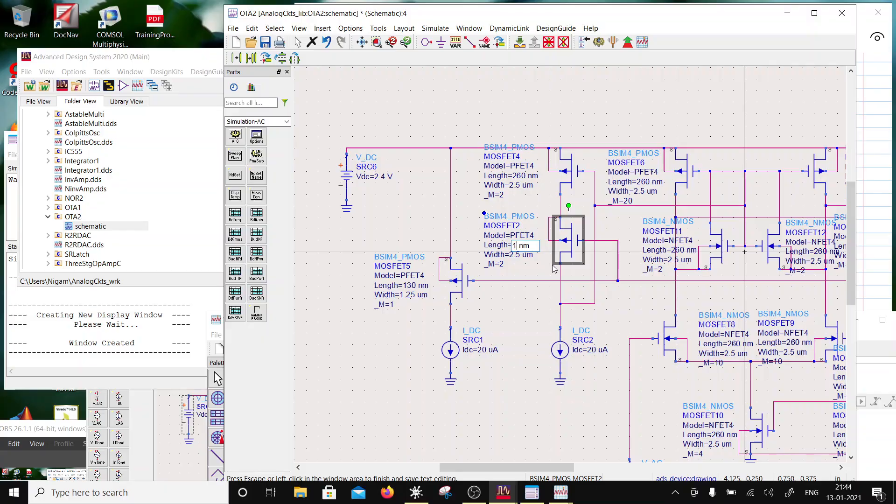
{"action": "type", "text": "0"}
{"action": "left_click", "coordinate": [514, 188]}
Set the lengths of PMOS transistors MOSFET4 and MOSFET6 to 130 nm each.
{"action": "double_click", "coordinate": [521, 176]}
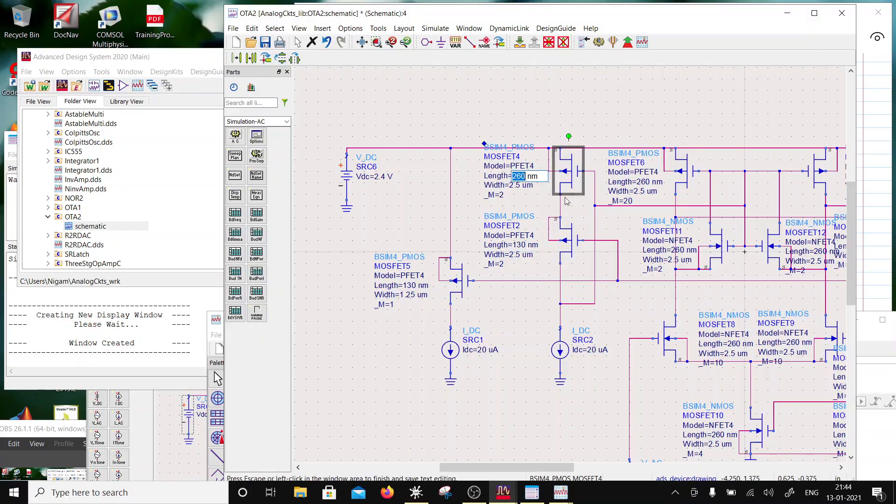
{"action": "type", "text": "1"}
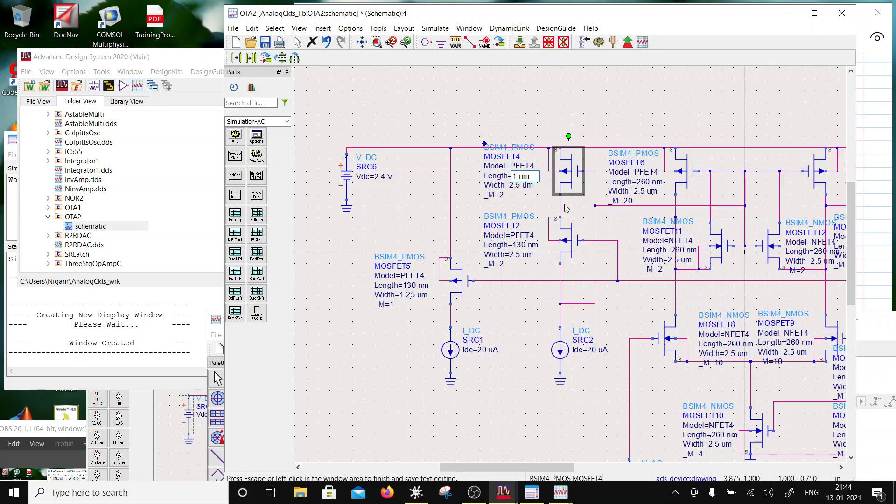
{"action": "type", "text": "30"}
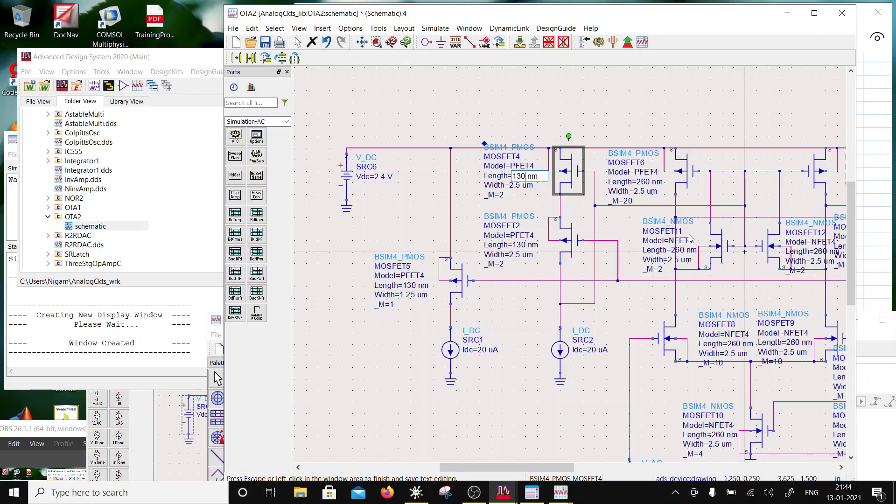
{"action": "left_click", "coordinate": [648, 183]}
{"action": "double_click", "coordinate": [646, 182]}
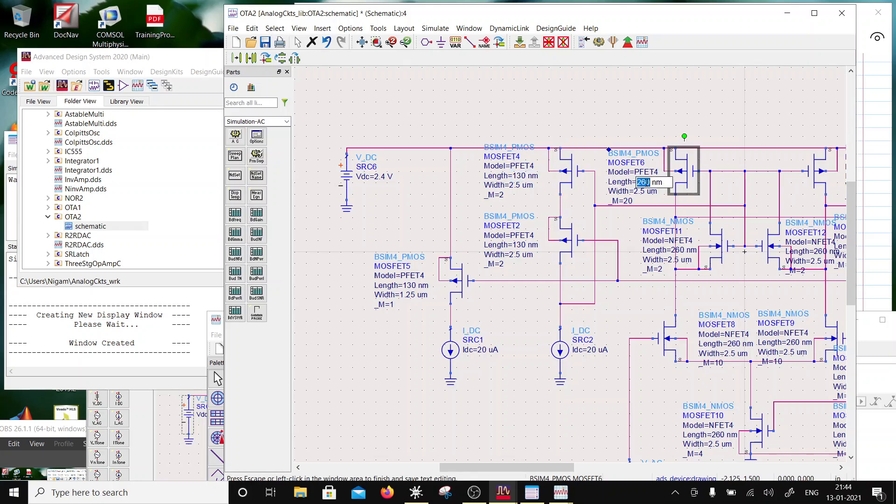
{"action": "type", "text": "130"}
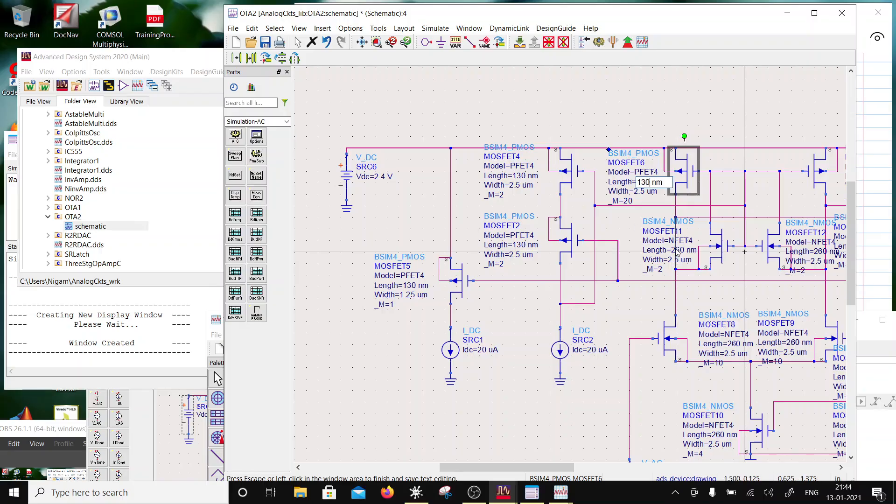
{"action": "left_click", "coordinate": [673, 250]}
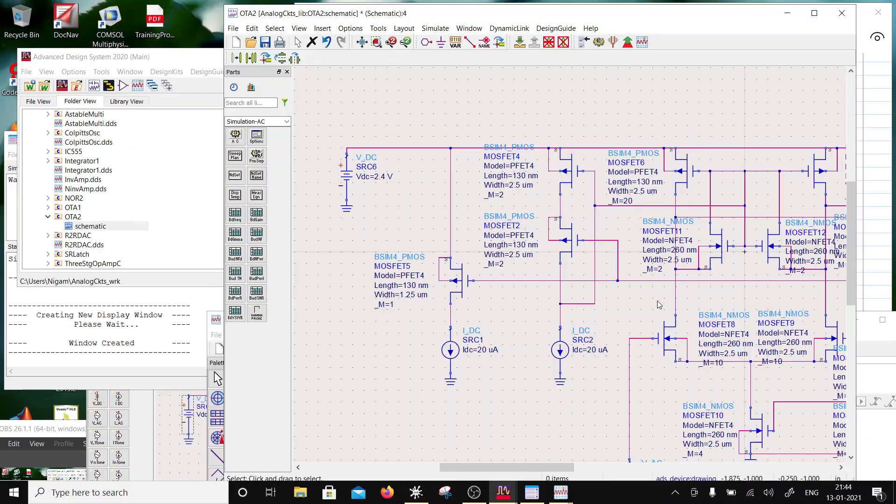
Set the length of NMOS transistor MOSFET11 to 130 nm.
{"action": "double_click", "coordinate": [673, 251]}
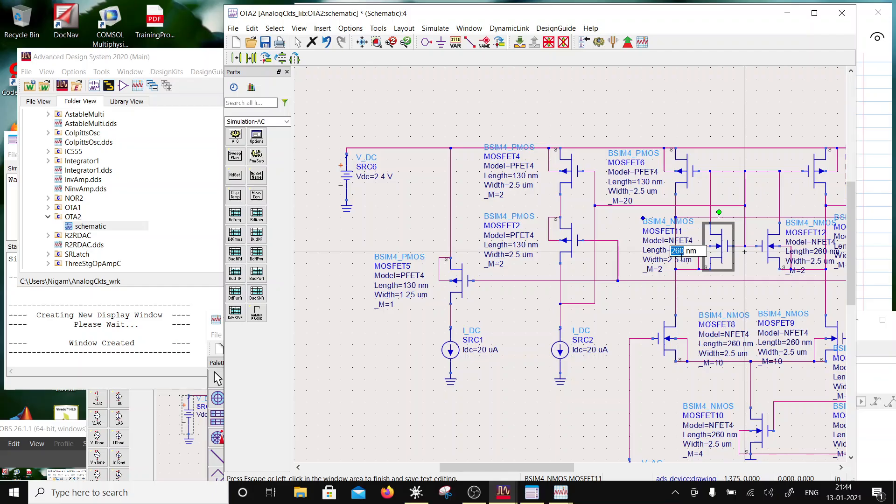
{"action": "type", "text": "130"}
{"action": "key", "text": "Return"}
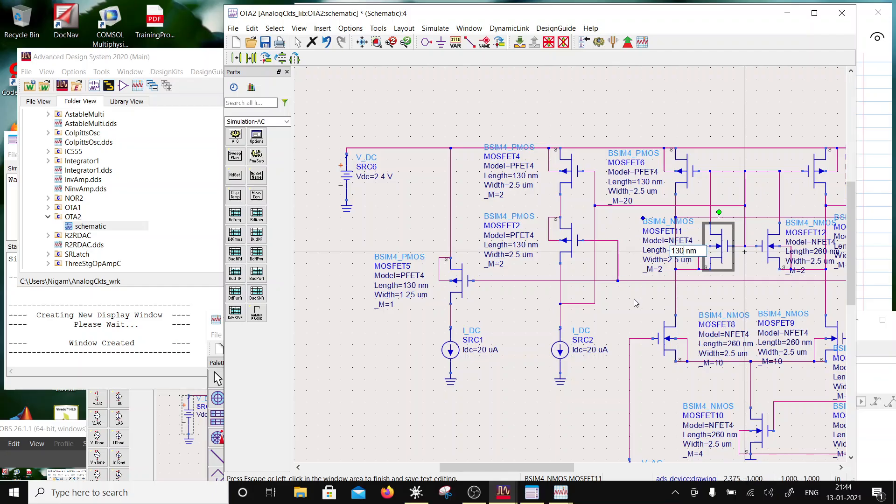
{"action": "key", "text": "Escape"}
Set the length of PMOS transistor MOSFET3 to 130 nm.
{"action": "key", "text": "shift+z"}
{"action": "scroll", "coordinate": [658, 295], "scroll_direction": "up", "scroll_amount": 1}
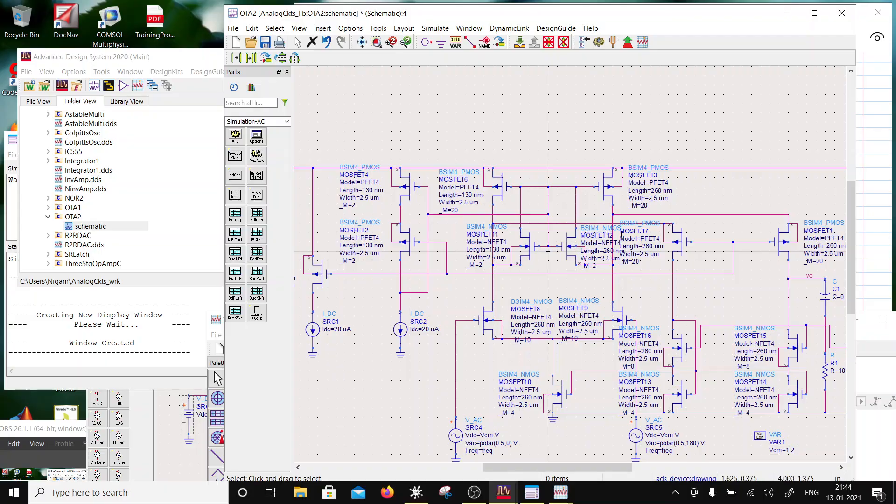
{"action": "double_click", "coordinate": [657, 191]}
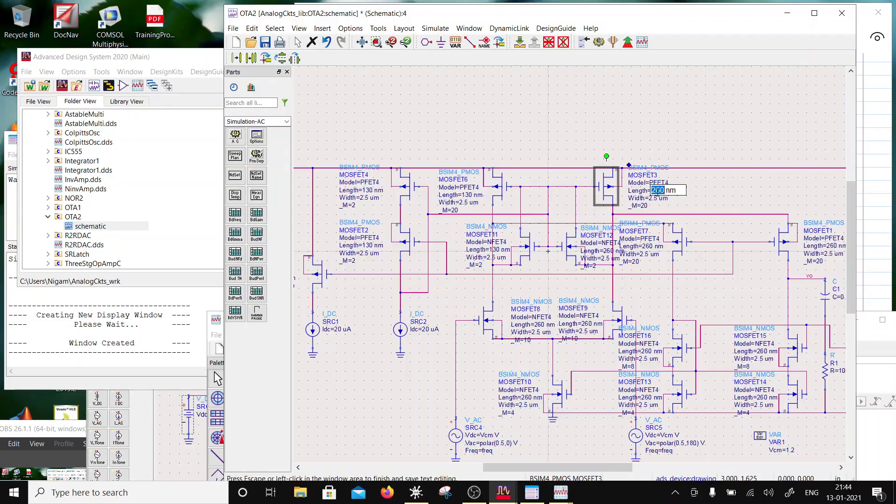
{"action": "type", "text": "1"}
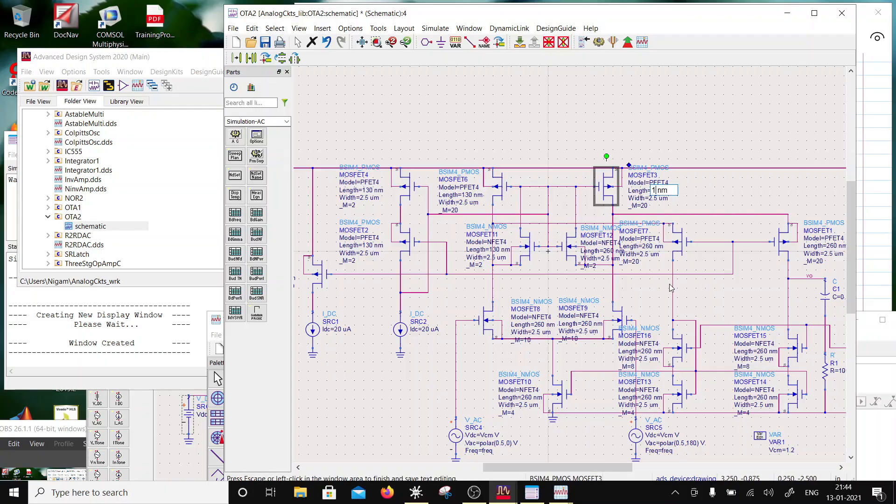
{"action": "type", "text": "30"}
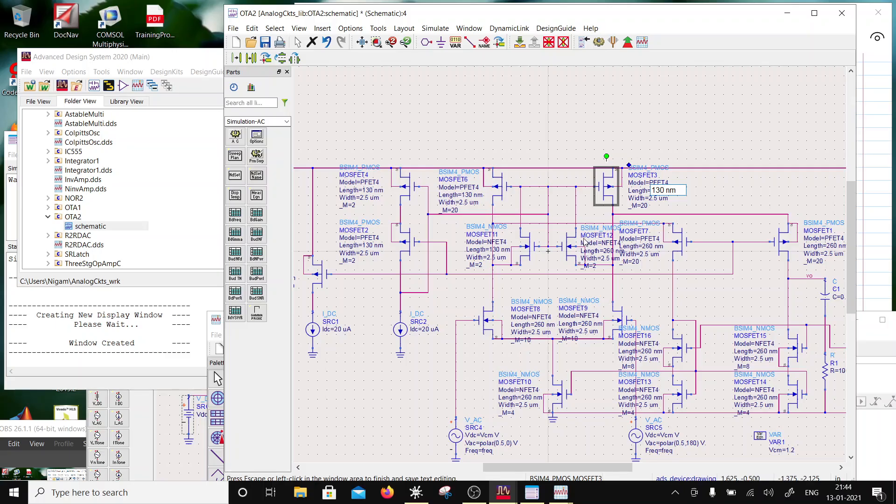
{"action": "left_click", "coordinate": [607, 290]}
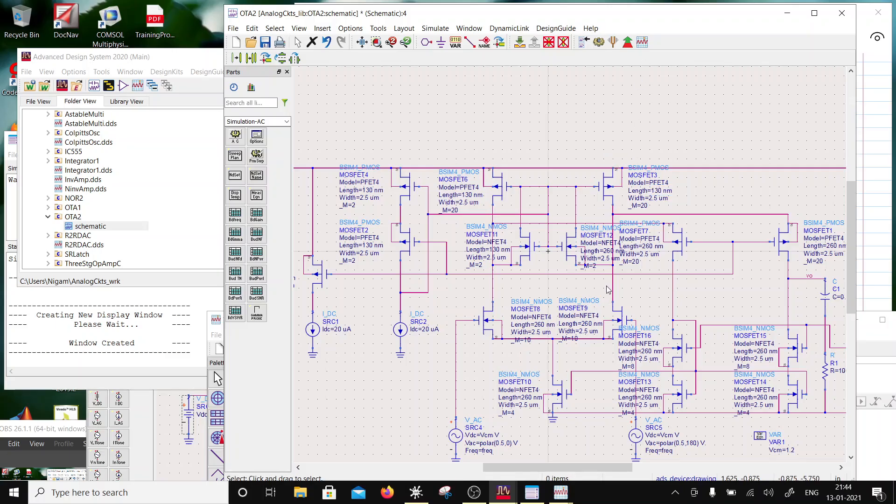
Set the lengths of NMOS transistor MOSFET12 and PMOS transistor MOSFET7 to 130 nm each.
{"action": "double_click", "coordinate": [609, 250]}
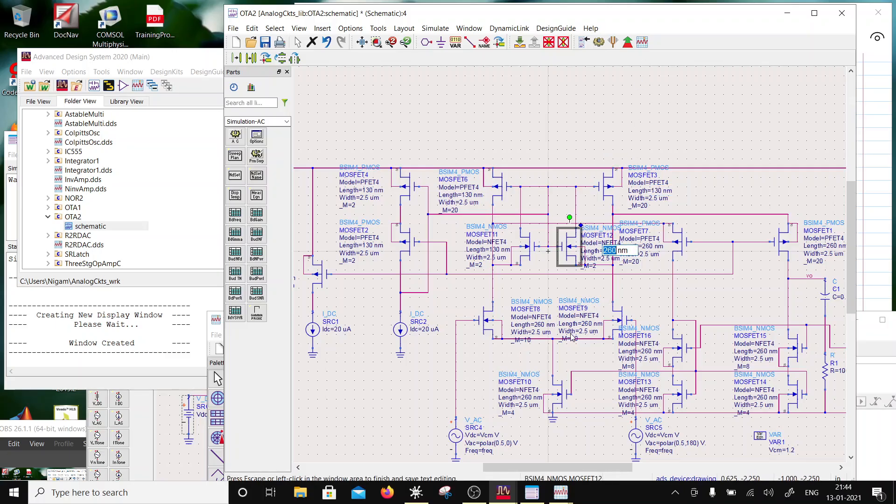
{"action": "type", "text": "130"}
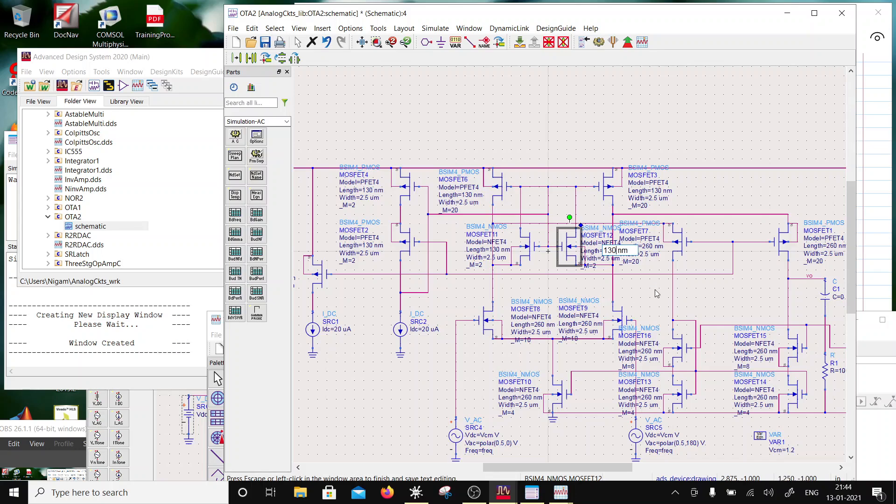
{"action": "key", "text": "Tab"}
{"action": "type", "text": "1"}
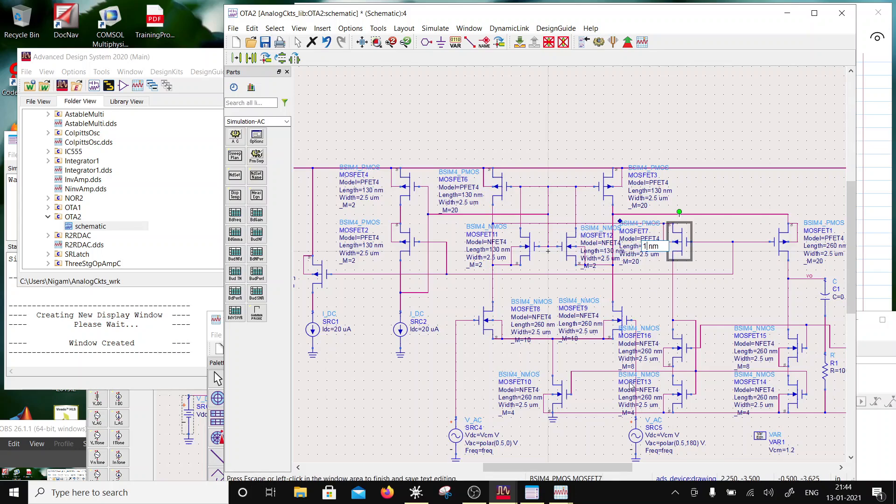
{"action": "type", "text": "30"}
{"action": "key", "text": "Escape"}
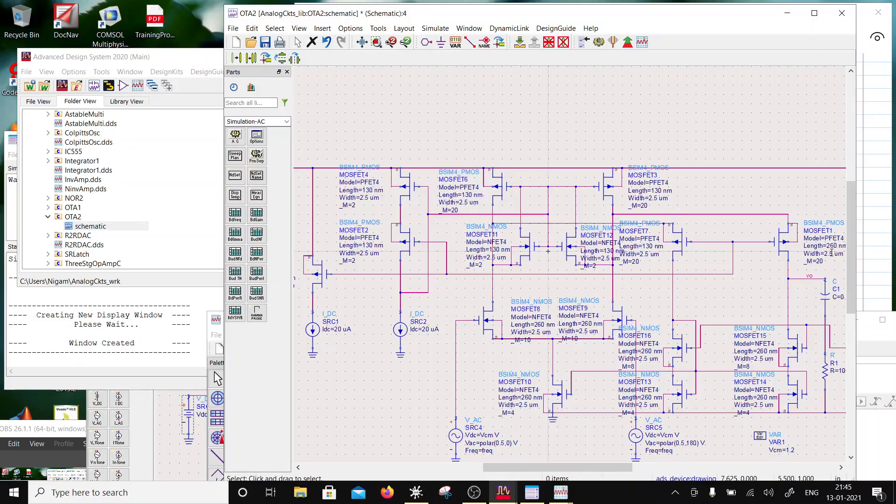
Set the length of PMOS transistor MOSFET1 to 130 nm.
{"action": "double_click", "coordinate": [832, 246]}
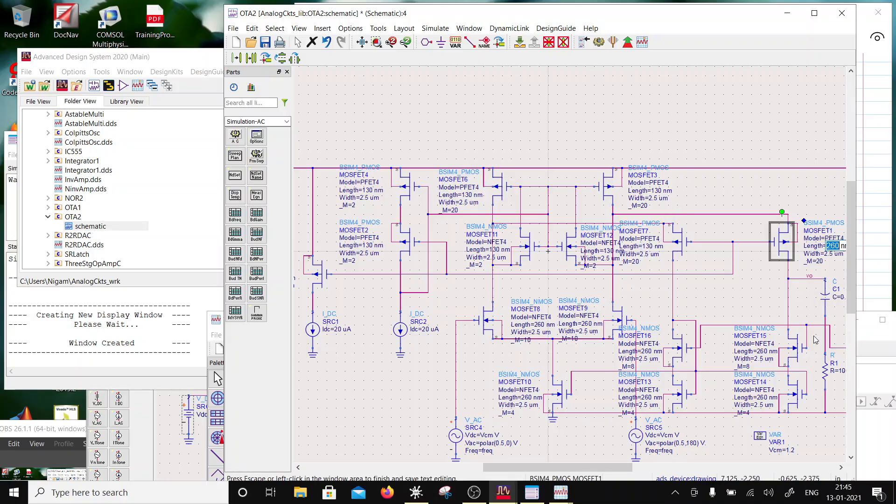
{"action": "type", "text": "130"}
{"action": "key", "text": "Escape"}
Set the lengths of NMOS transistors MOSFET8 and MOSFET9 to 130 nm each.
{"action": "scroll", "coordinate": [657, 292], "scroll_direction": "down", "scroll_amount": 1}
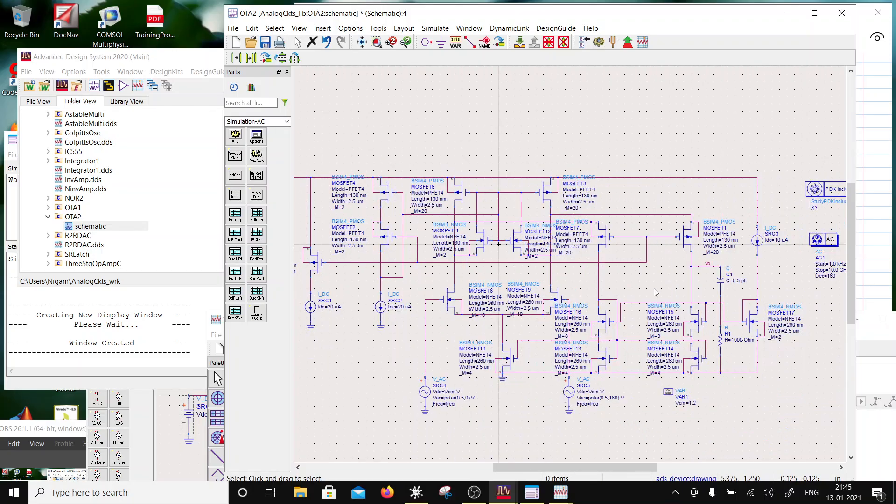
{"action": "scroll", "coordinate": [657, 292], "scroll_direction": "up", "scroll_amount": 1}
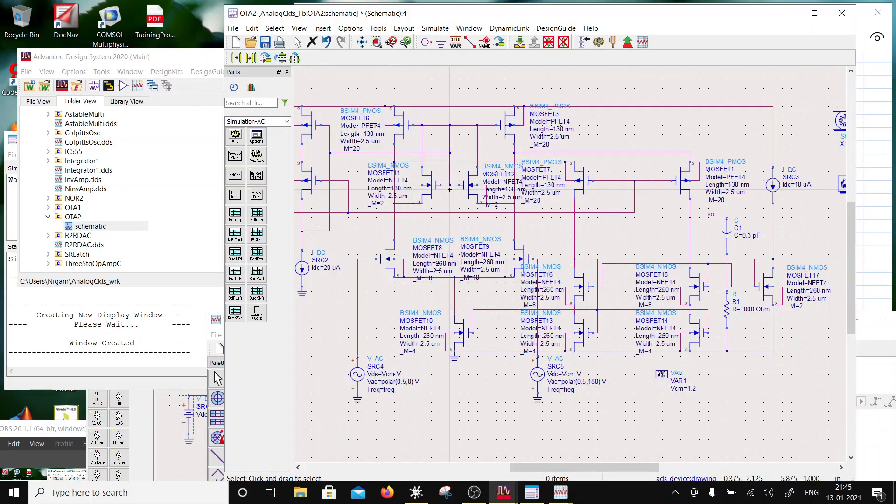
{"action": "double_click", "coordinate": [438, 263]}
{"action": "type", "text": "1"}
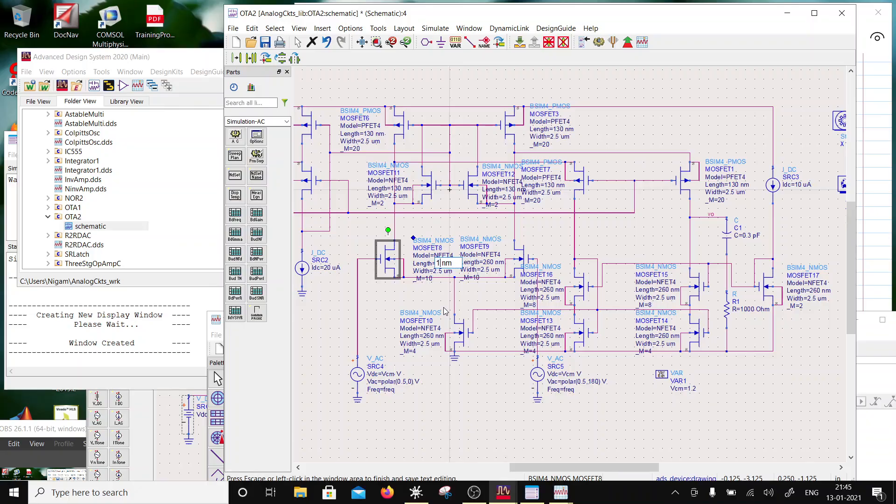
{"action": "type", "text": "30"}
{"action": "left_click", "coordinate": [485, 262]}
{"action": "double_click", "coordinate": [488, 262]}
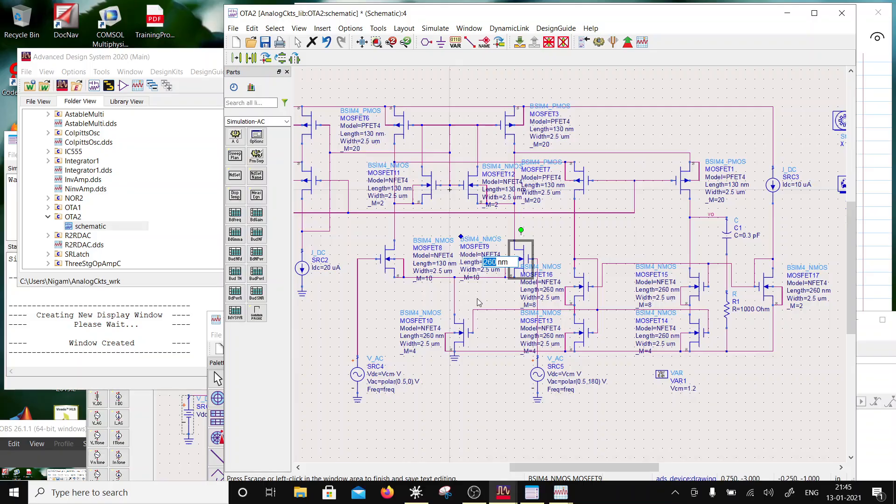
{"action": "type", "text": "130"}
{"action": "key", "text": "Tab"}
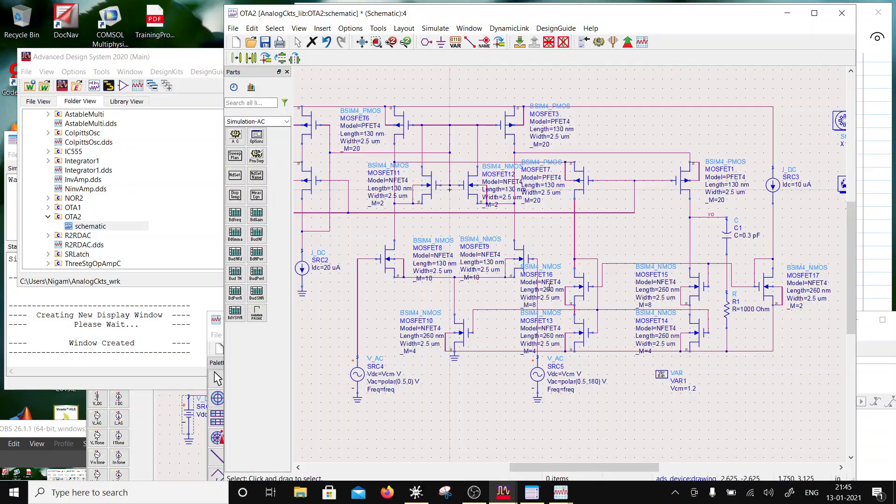
Set the lengths of NMOS transistors MOSFET16 and MOSFET13 to 130 nm each.
{"action": "type", "text": "1"}
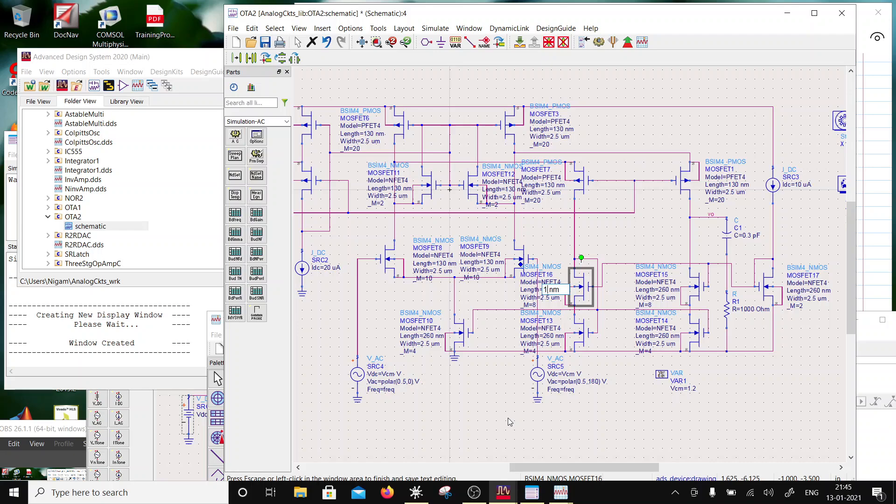
{"action": "type", "text": "30"}
{"action": "left_click", "coordinate": [555, 353]}
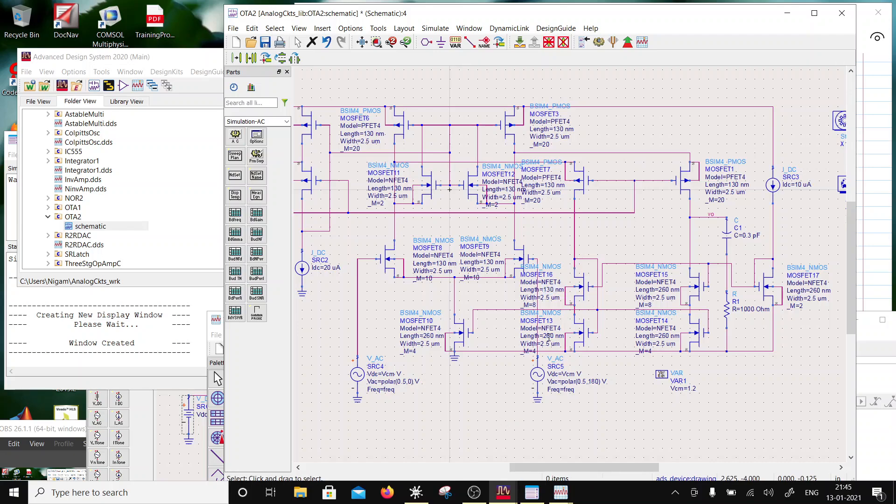
{"action": "double_click", "coordinate": [552, 335]}
{"action": "type", "text": "130 nm"}
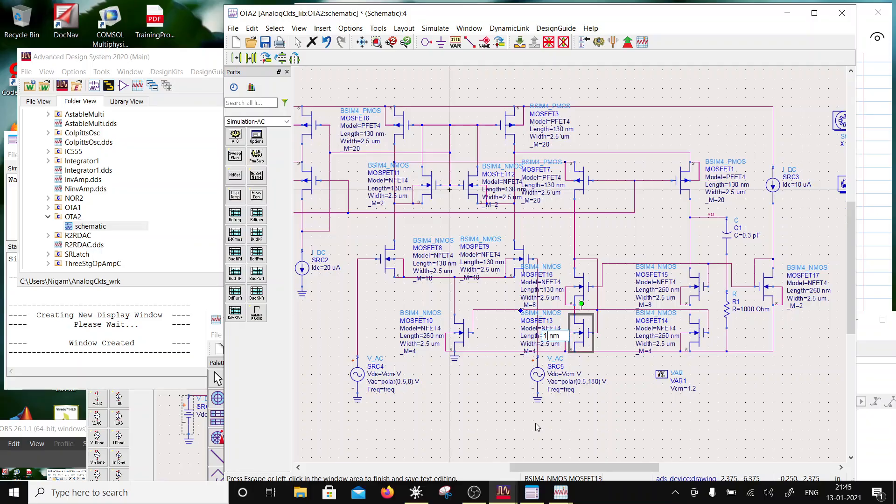
Set the length of NMOS transistor MOSFET10 to 130 nm.
{"action": "left_click", "coordinate": [428, 336]}
{"action": "double_click", "coordinate": [428, 336]}
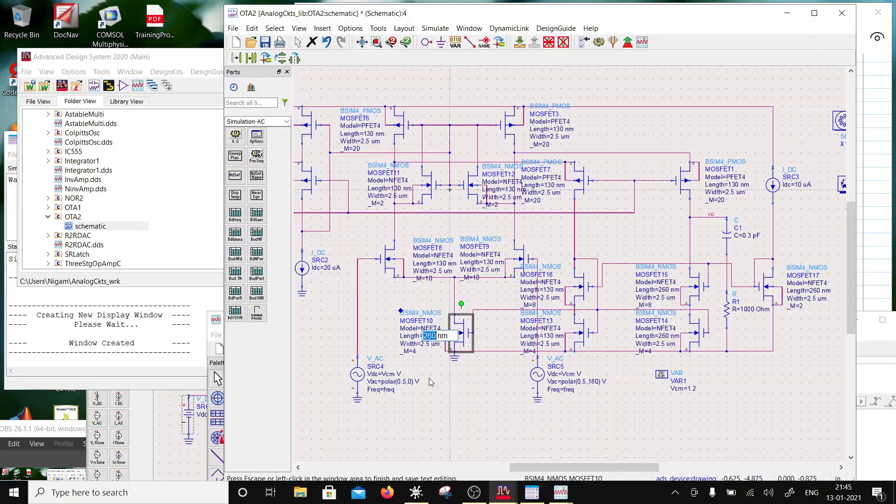
{"action": "type", "text": "13"}
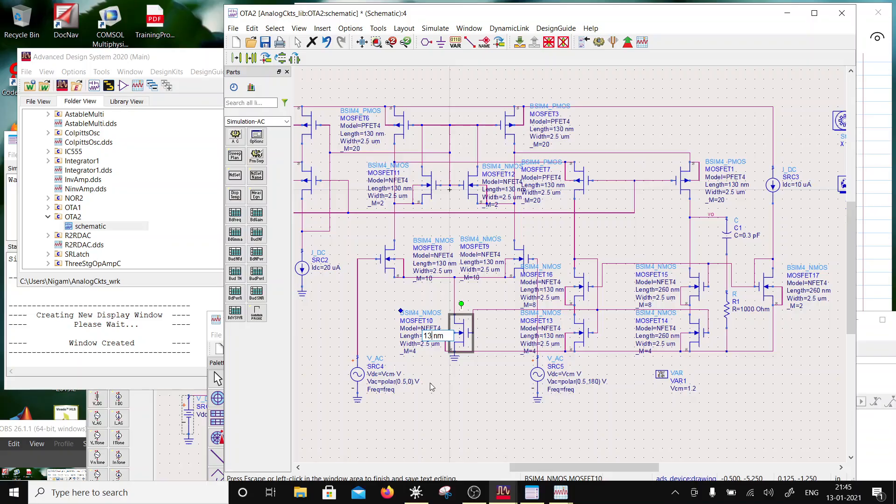
{"action": "type", "text": "0"}
{"action": "left_click", "coordinate": [448, 391]}
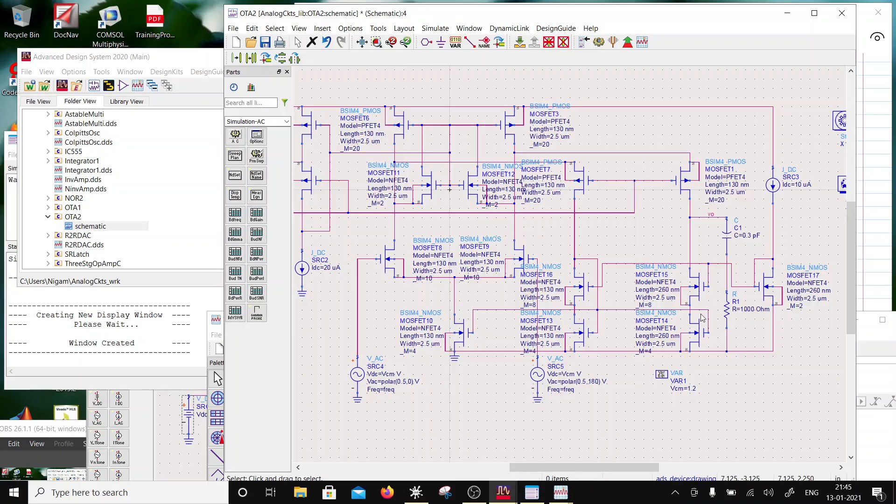
Set the lengths of NMOS transistors MOSFET14 and MOSFET15 to 130 nm each.
{"action": "double_click", "coordinate": [665, 335]}
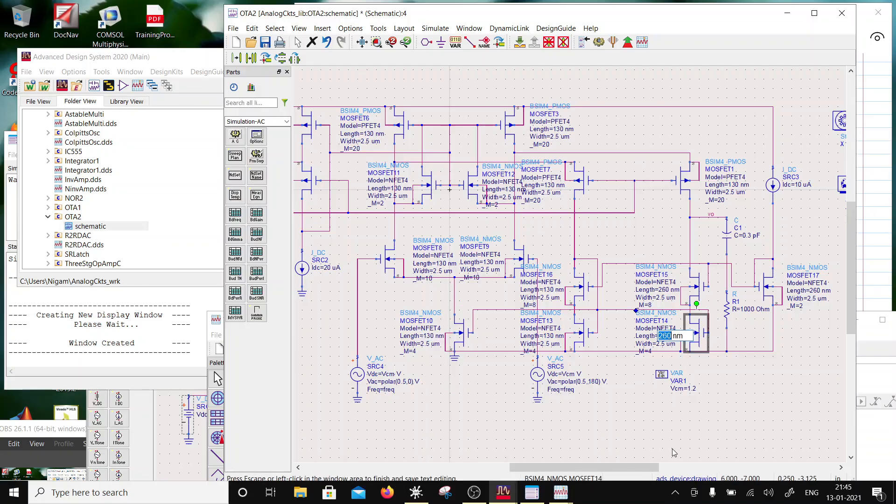
{"action": "type", "text": "130"}
{"action": "left_click", "coordinate": [643, 416]}
{"action": "double_click", "coordinate": [665, 289]}
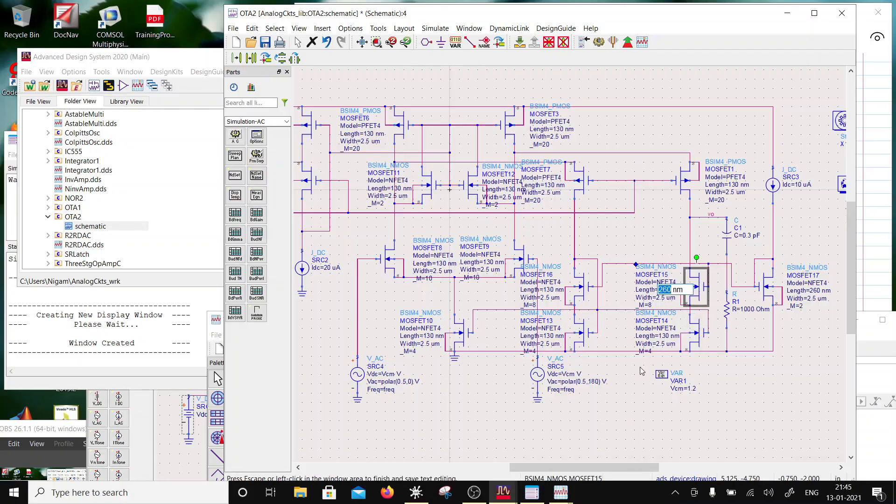
{"action": "type", "text": "130"}
{"action": "left_click", "coordinate": [738, 363]}
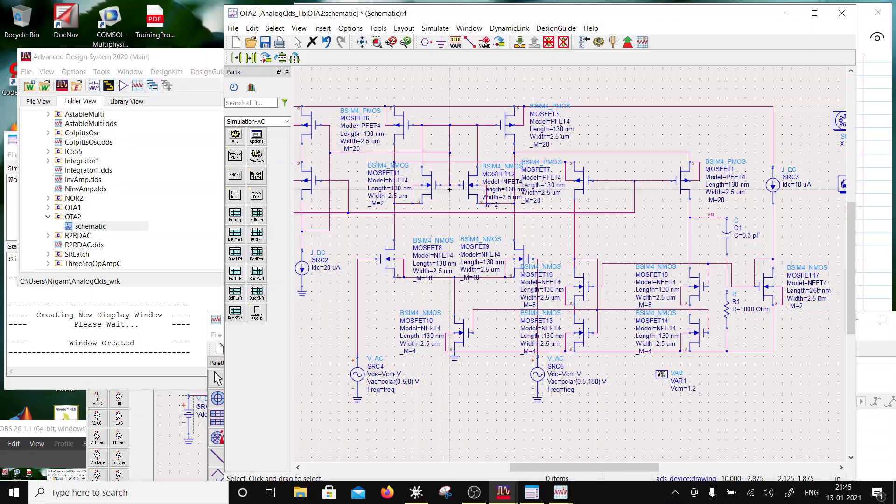
Set the length of NMOS transistor MOSFET17 to 130 nm.
{"action": "double_click", "coordinate": [817, 290]}
{"action": "type", "text": "130"}
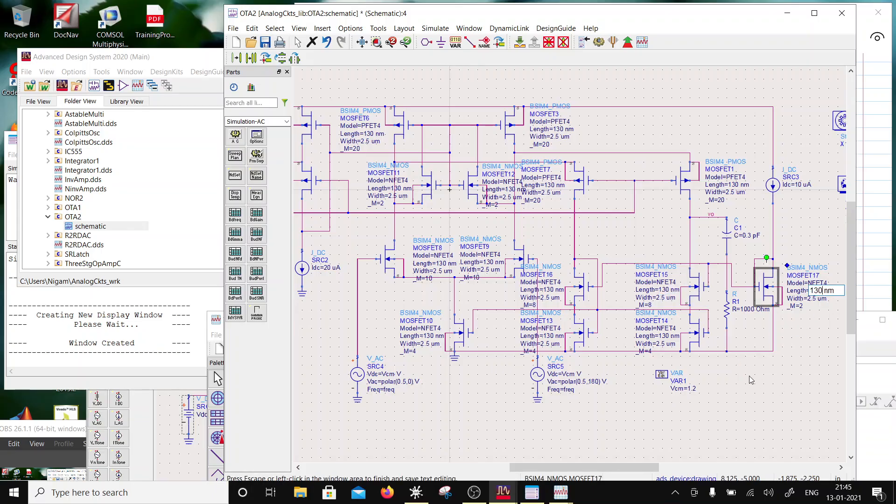
{"action": "left_click", "coordinate": [728, 411]}
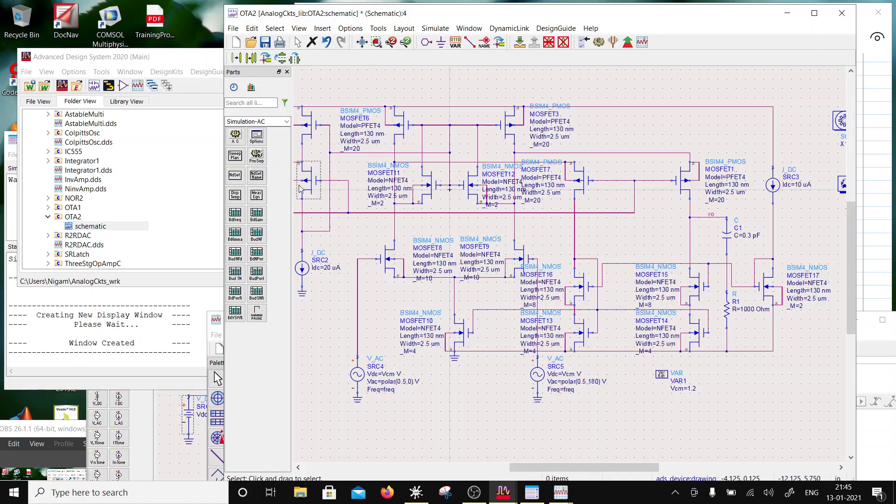
Set the DC current of source SRC3 to 9.5 uA.
{"action": "scroll", "coordinate": [516, 237], "scroll_direction": "down", "scroll_amount": 1}
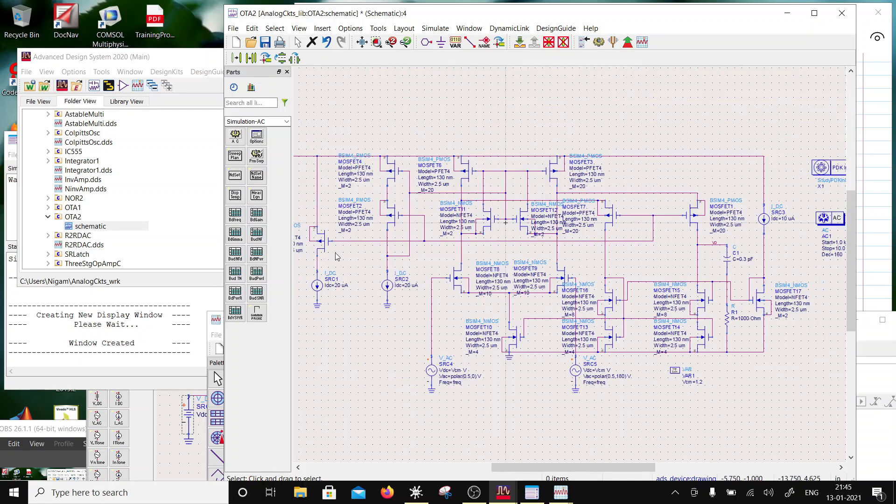
{"action": "scroll", "coordinate": [446, 259], "scroll_direction": "down", "scroll_amount": 1}
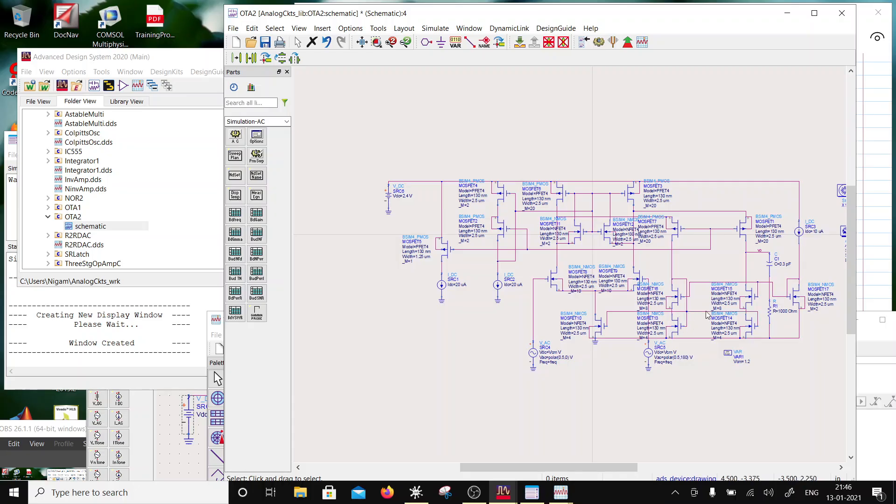
{"action": "scroll", "coordinate": [798, 316], "scroll_direction": "up", "scroll_amount": 2}
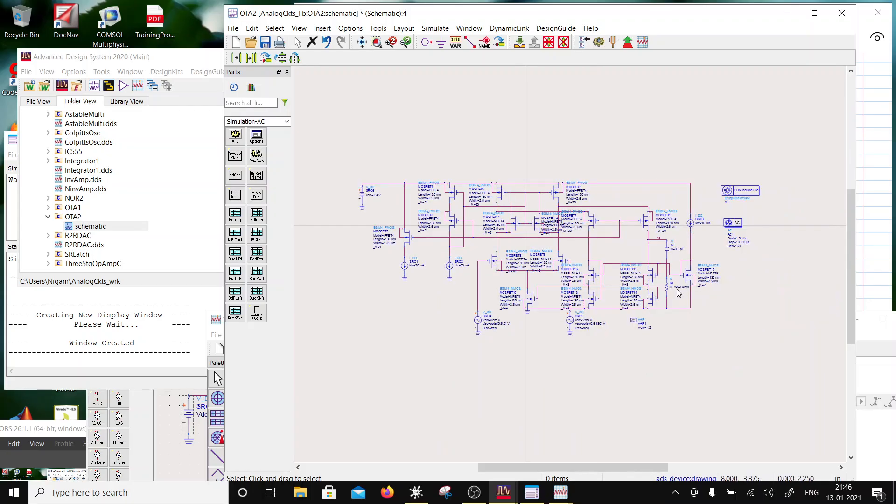
{"action": "double_click", "coordinate": [644, 185]}
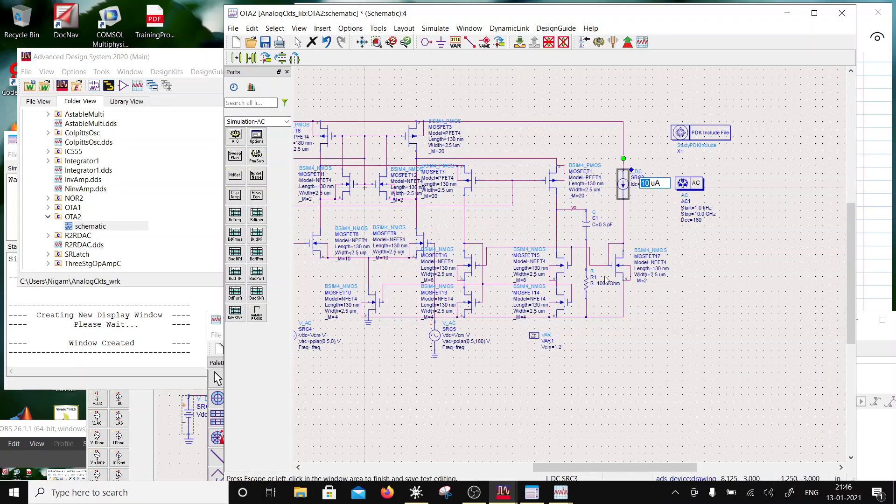
{"action": "type", "text": "9.5"}
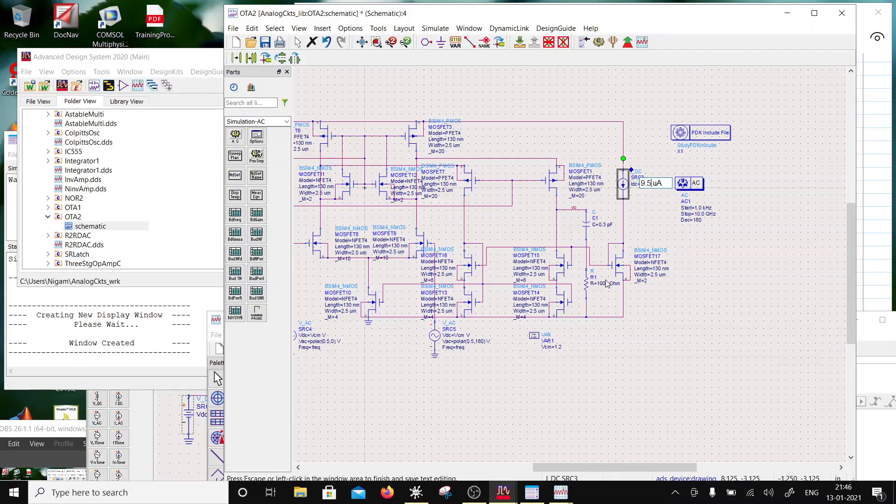
{"action": "left_click", "coordinate": [710, 280]}
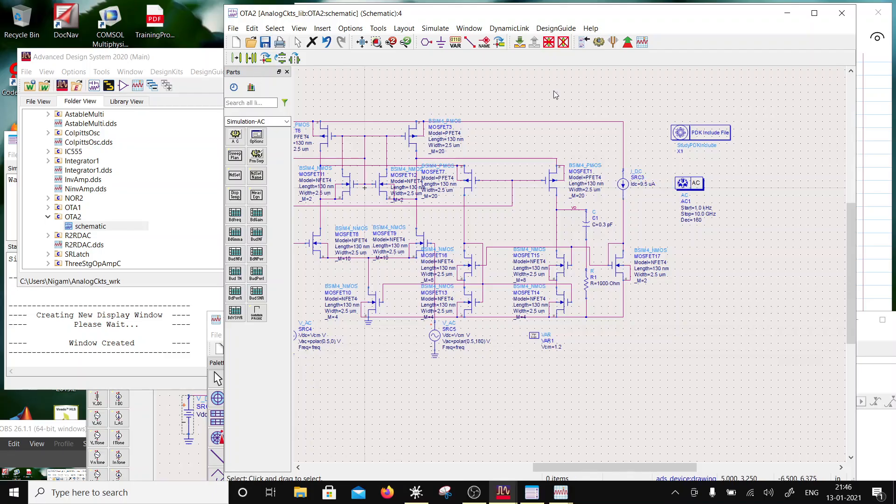
Simulate the OTA2 schematic and place a rectangular plot with the output vo added as a dB trace.
{"action": "left_click", "coordinate": [599, 42]}
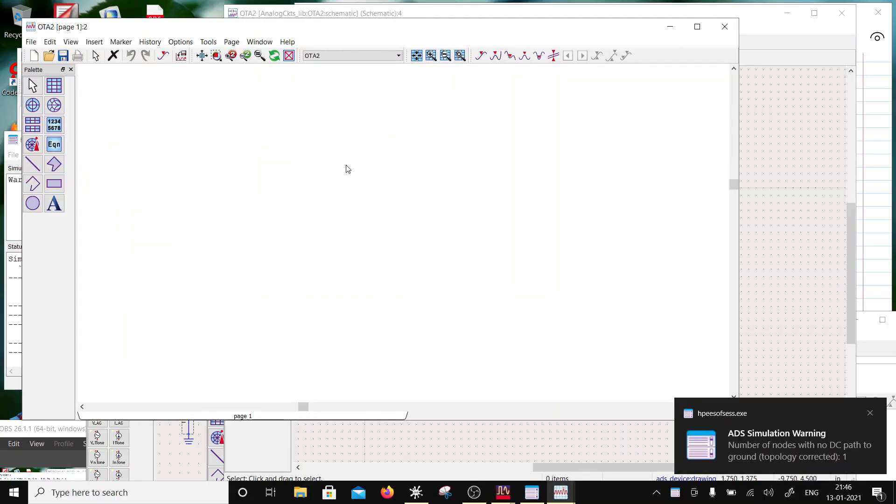
{"action": "left_click", "coordinate": [54, 86]}
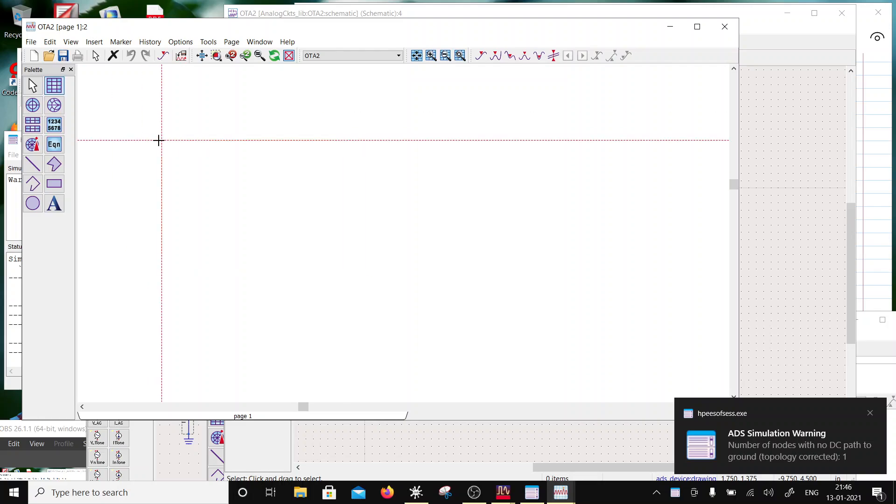
{"action": "left_click", "coordinate": [158, 138]}
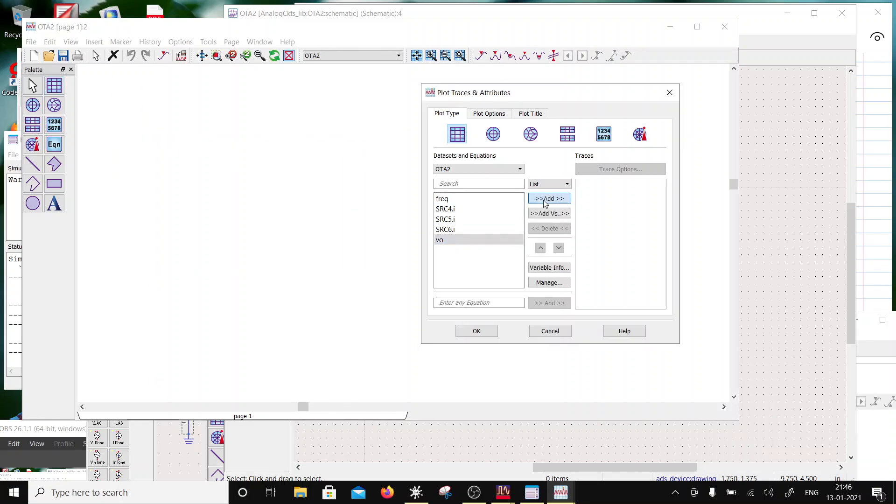
{"action": "left_click", "coordinate": [546, 199]}
{"action": "left_click", "coordinate": [533, 294]}
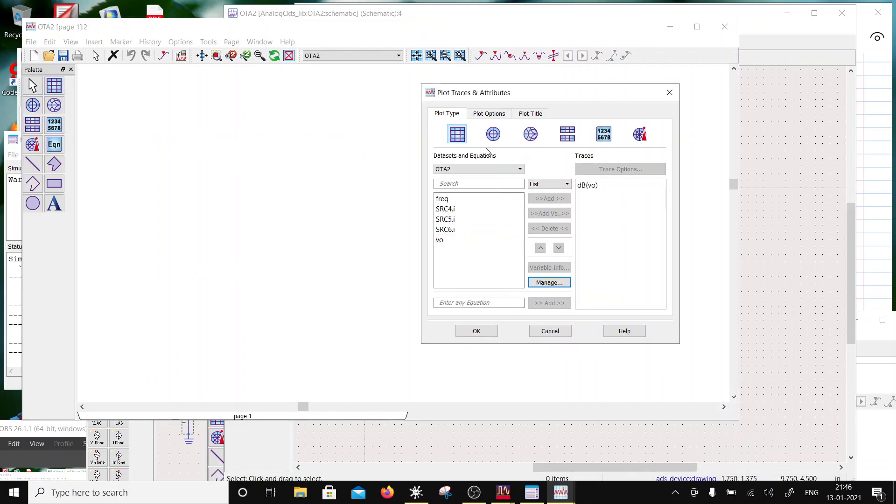
Set the plot's X axis to a logarithmic scale and create the plot.
{"action": "left_click", "coordinate": [488, 114]}
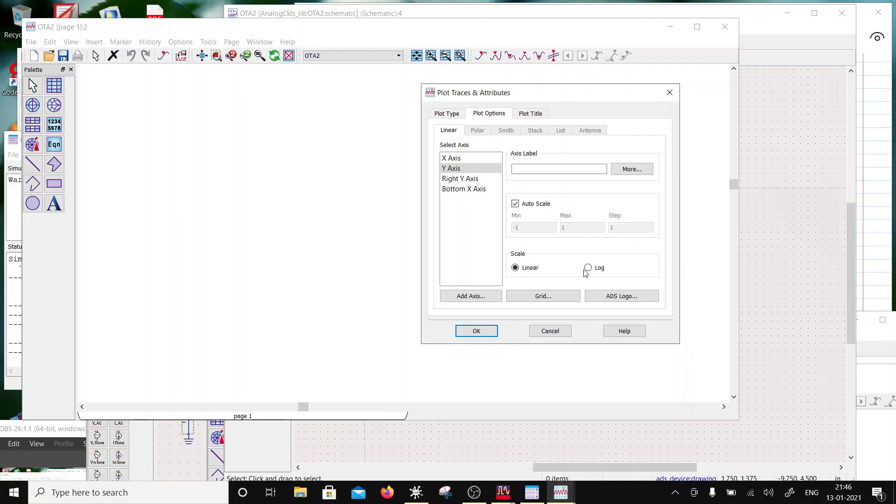
{"action": "left_click", "coordinate": [451, 158]}
{"action": "left_click", "coordinate": [588, 267]}
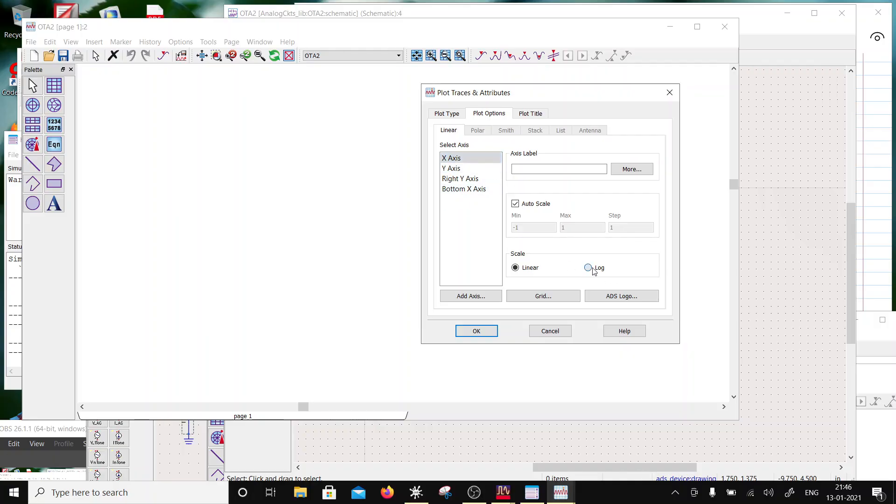
{"action": "left_click", "coordinate": [489, 329]}
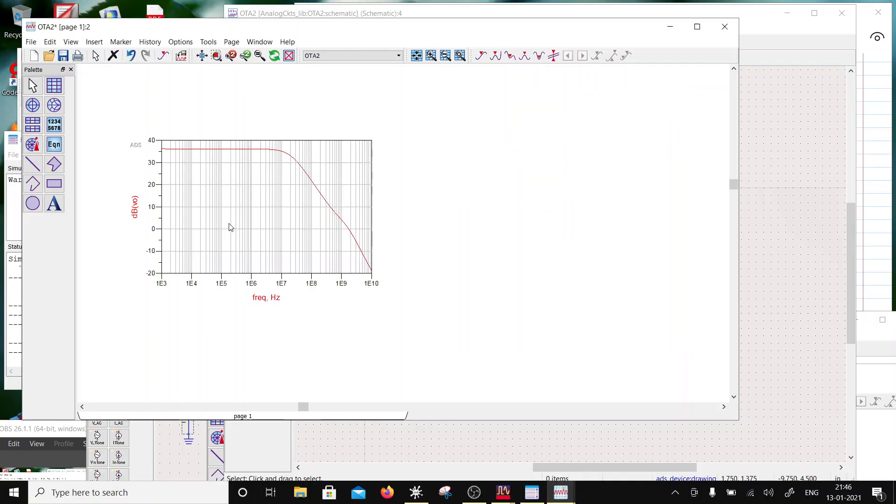
Set the line thickness of the dB(vo) trace to 1.5 points.
{"action": "double_click", "coordinate": [175, 150]}
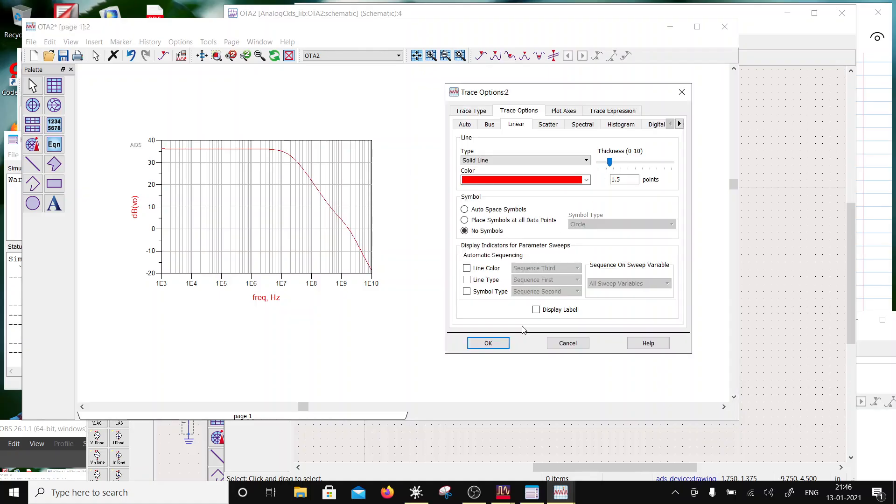
{"action": "left_click", "coordinate": [505, 343]}
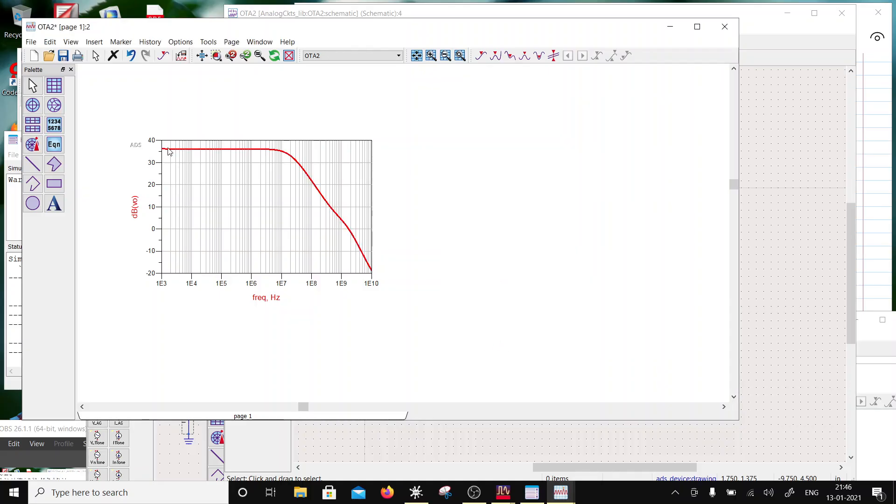
{"action": "mouse_move", "coordinate": [168, 151]}
{"action": "left_click", "coordinate": [474, 492]}
{"action": "left_click_drag", "start_coordinate": [81, 249], "coordinate": [67, 454]}
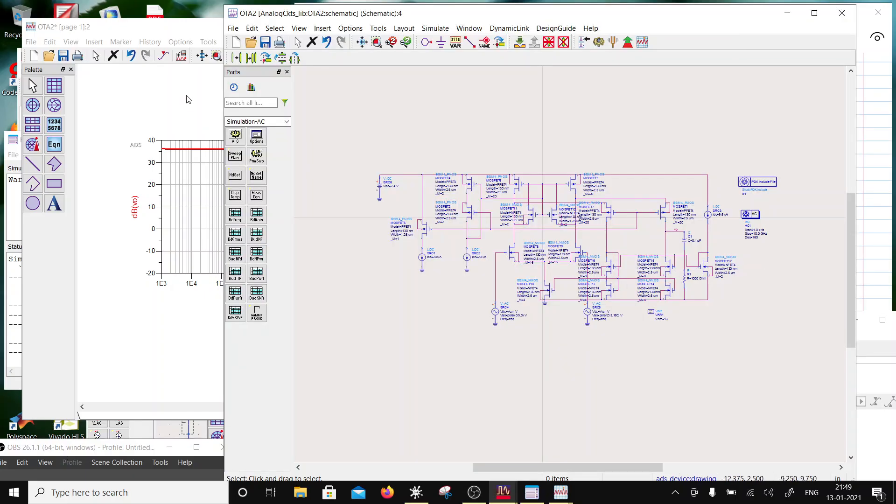
Rerun the AC simulation of the OTA2 schematic to refresh the dB(vo) plot.
{"action": "left_click", "coordinate": [598, 43]}
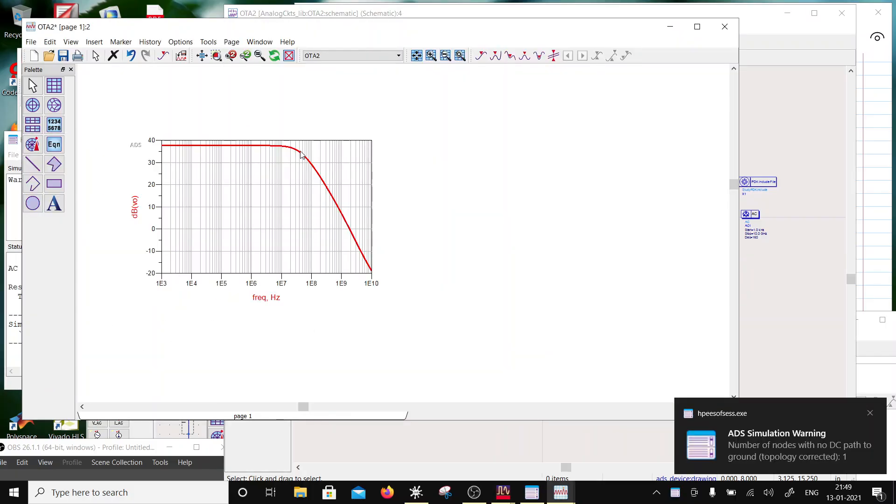
{"action": "mouse_move", "coordinate": [174, 149]}
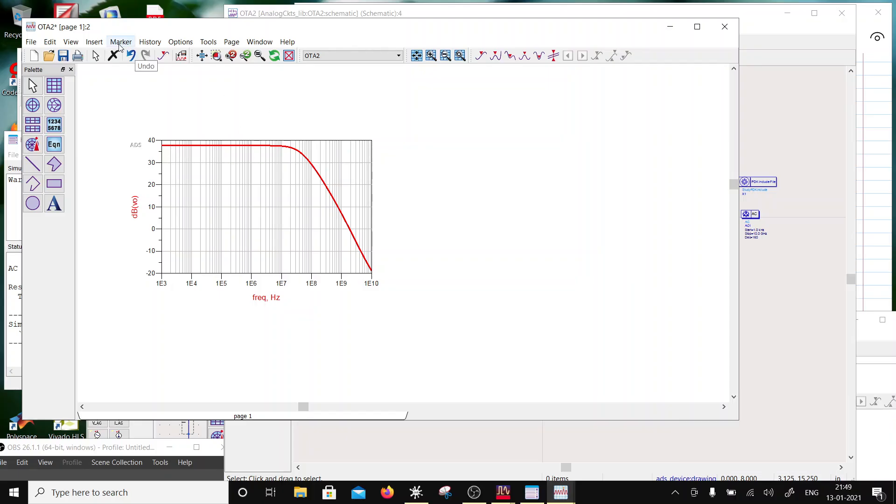
Place a marker at the low-frequency end of the dB(vo) trace, at about 1.2 kHz.
{"action": "left_click", "coordinate": [121, 42]}
{"action": "left_click", "coordinate": [132, 54]}
{"action": "left_click", "coordinate": [166, 144]}
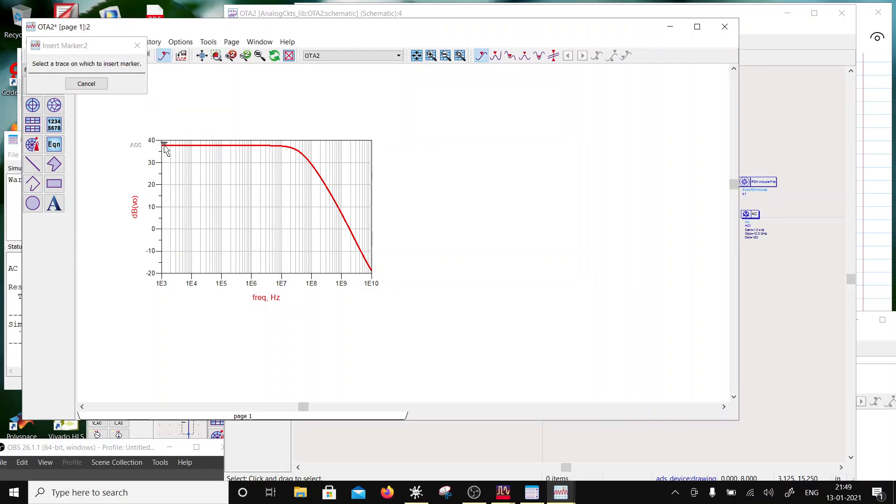
{"action": "left_click", "coordinate": [164, 145]}
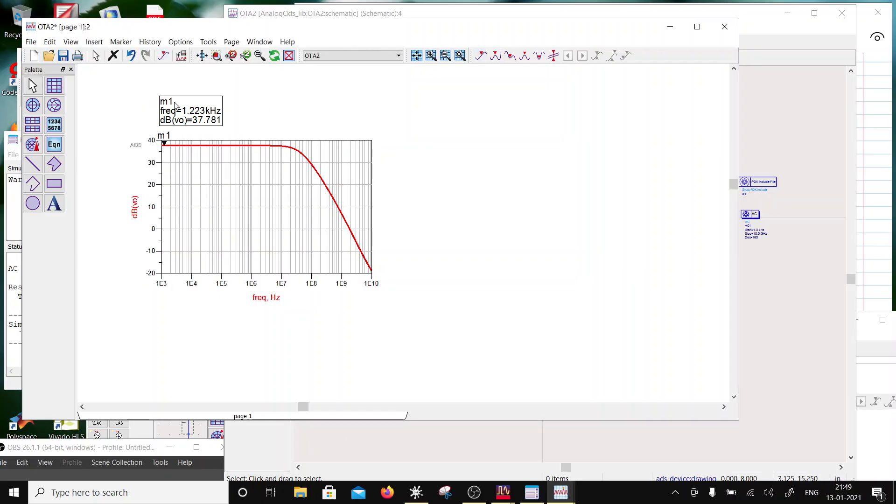
Add a second marker on the dB(vo) trace at about 32.6 MHz and place its readout beside the first marker's readout.
{"action": "left_click", "coordinate": [124, 43]}
{"action": "left_click", "coordinate": [133, 54]}
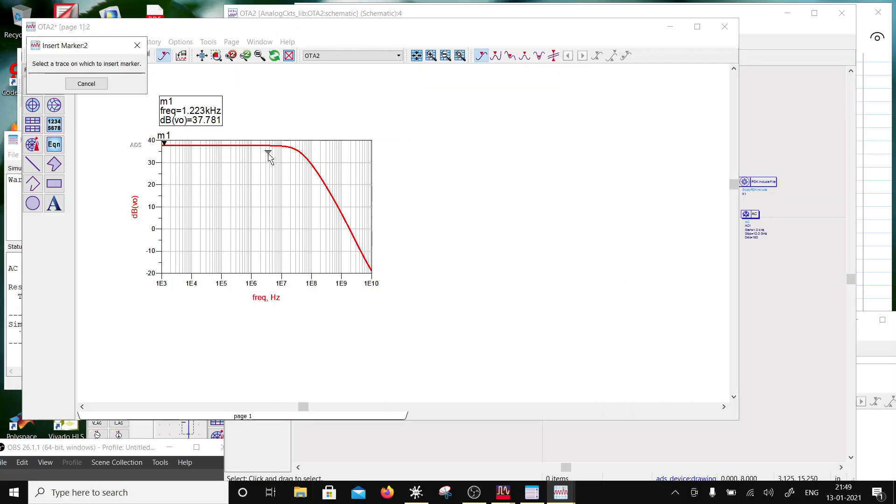
{"action": "left_click", "coordinate": [297, 149]}
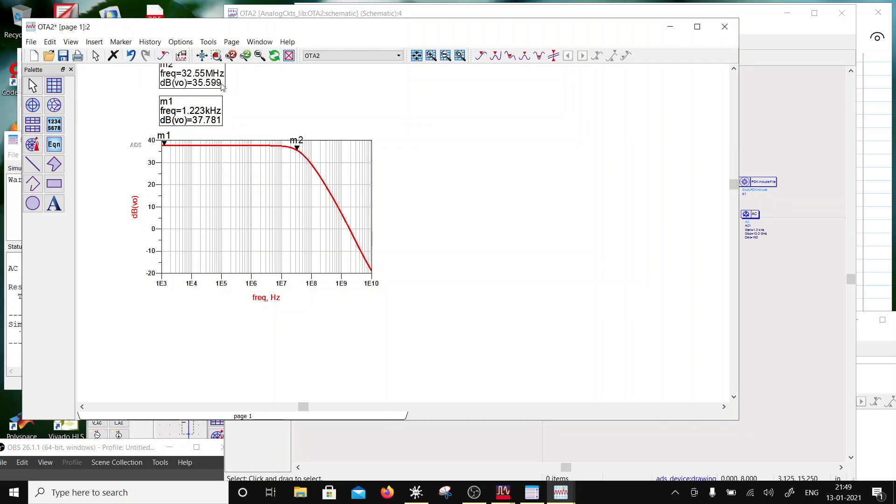
{"action": "mouse_move", "coordinate": [219, 87]}
{"action": "left_mouse_down"}
{"action": "mouse_move", "coordinate": [306, 104]}
{"action": "mouse_move", "coordinate": [290, 122]}
{"action": "left_mouse_up"}
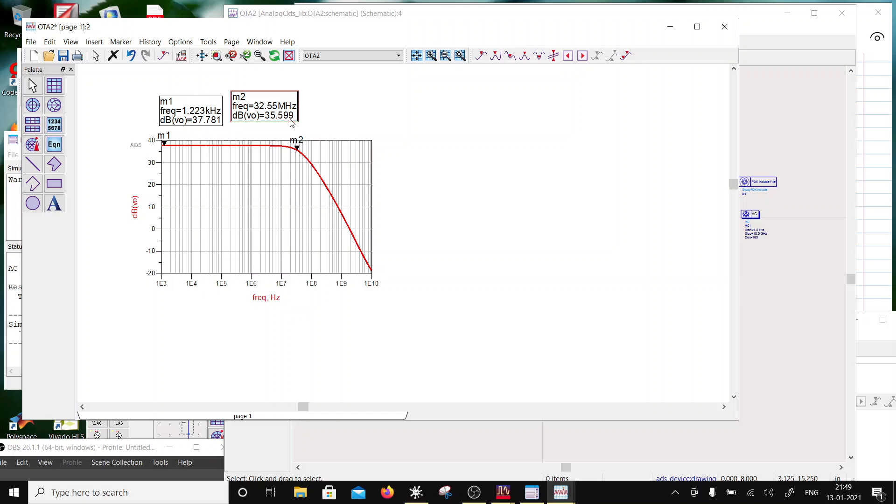
Shift marker m2 along the dB(vo) trace to 40.39 MHz, near the 3 dB roll-off point.
{"action": "left_click", "coordinate": [298, 150]}
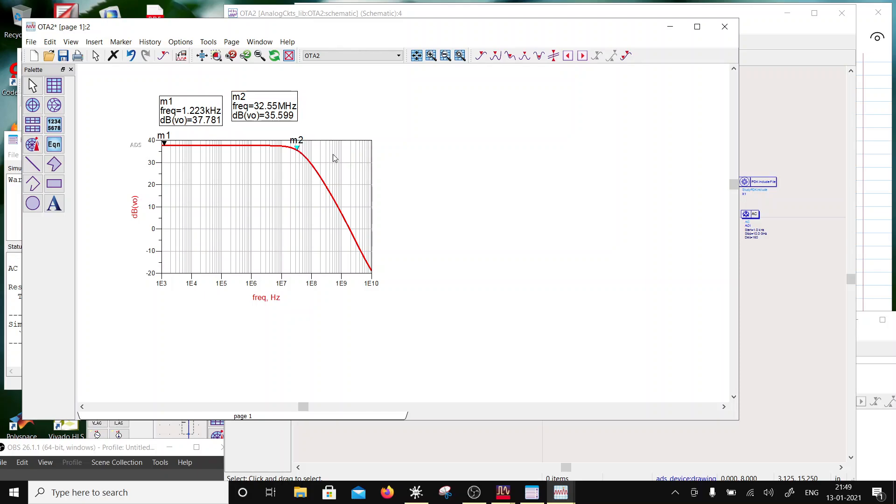
{"action": "key", "text": "Right"}
{"action": "key", "text": "Right"}
{"action": "key", "text": "Right"}
{"action": "key", "text": "Right"}
{"action": "key", "text": "Right"}
{"action": "key", "text": "Right"}
{"action": "key", "text": "Right"}
{"action": "key", "text": "Right"}
{"action": "key", "text": "Right"}
{"action": "key", "text": "Right"}
{"action": "key", "text": "Right"}
{"action": "key", "text": "Right"}
{"action": "key", "text": "Right"}
{"action": "key", "text": "Right"}
{"action": "key", "text": "Right"}
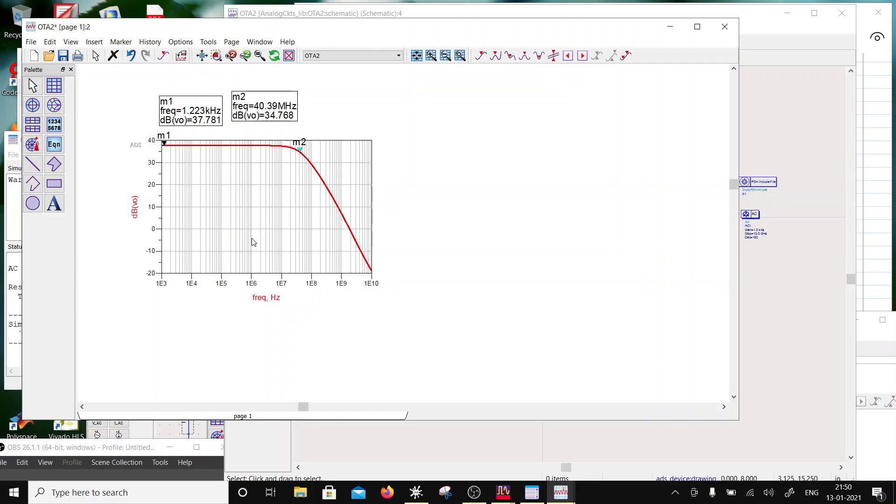
Set resistor R1 in the OTA2 schematic to 1600 Ohm and rerun the AC simulation.
{"action": "left_click", "coordinate": [781, 258]}
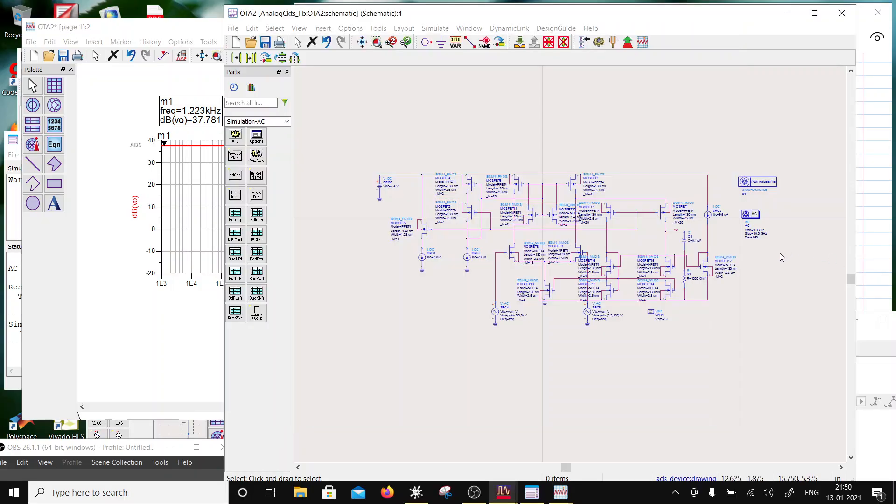
{"action": "scroll", "coordinate": [601, 258], "scroll_direction": "up", "scroll_amount": 2}
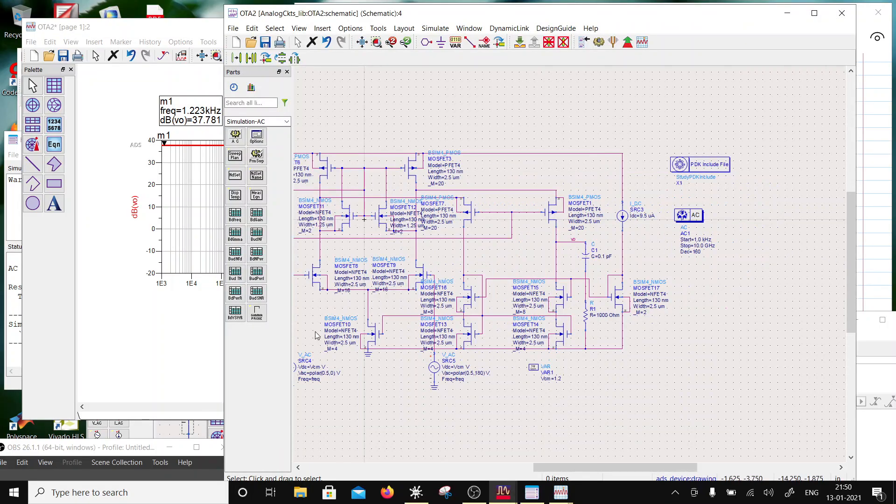
{"action": "left_click", "coordinate": [186, 329]}
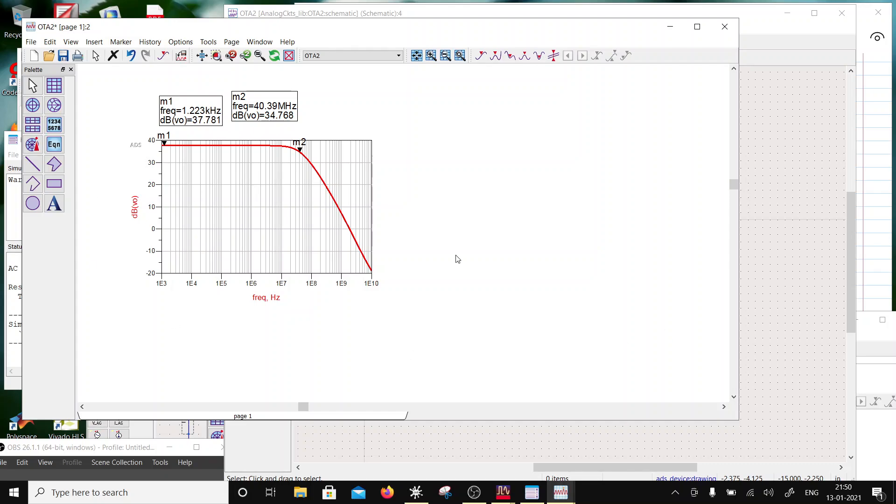
{"action": "left_click", "coordinate": [760, 256]}
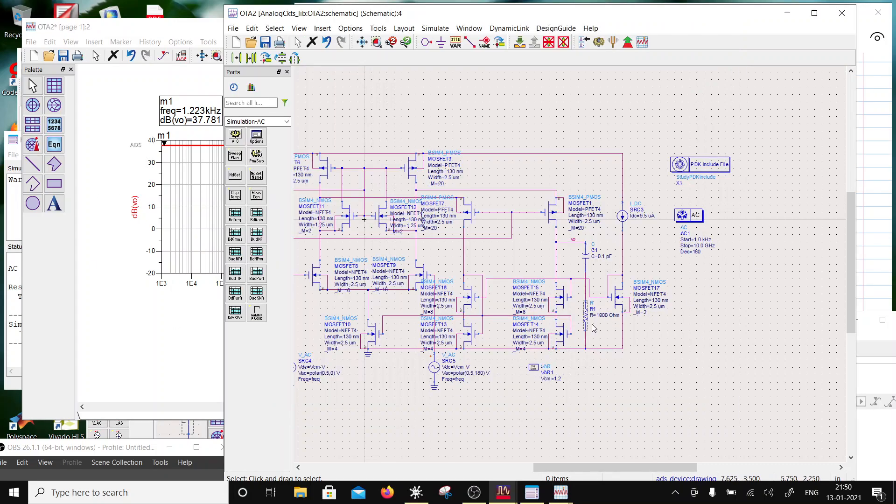
{"action": "left_click", "coordinate": [603, 315]}
{"action": "left_click", "coordinate": [602, 315]}
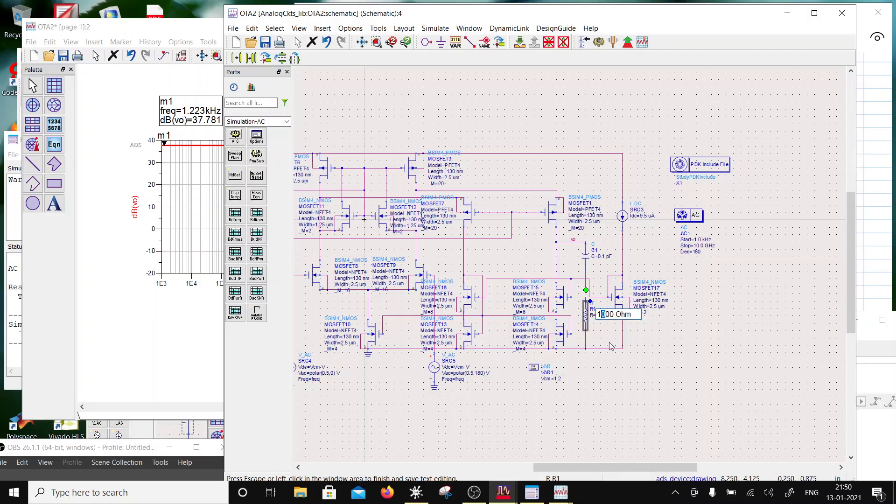
{"action": "left_click", "coordinate": [598, 41]}
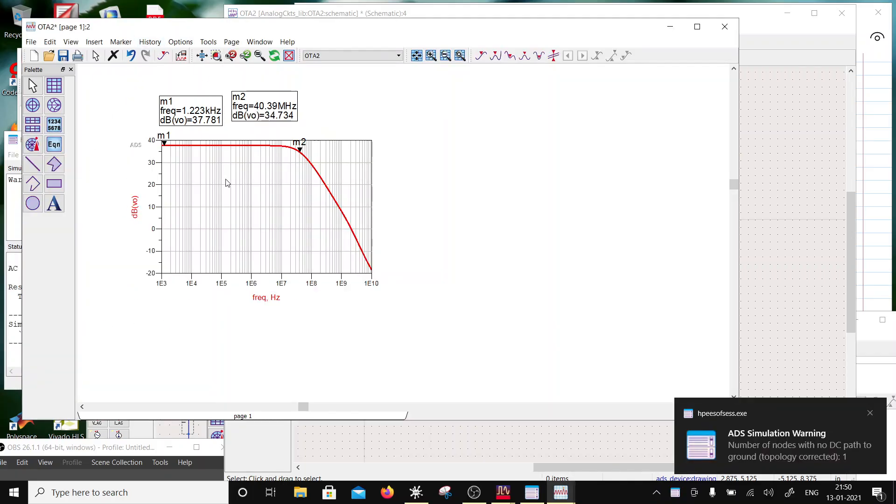
Save the OTA2 data display and the OTA2 schematic.
{"action": "left_click_drag", "start_coordinate": [210, 27], "coordinate": [408, 78]}
{"action": "left_click", "coordinate": [263, 107]}
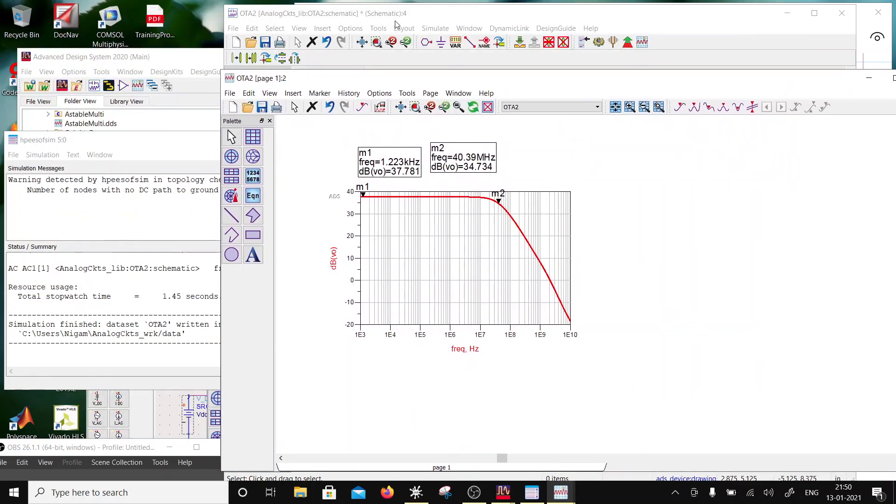
{"action": "left_click", "coordinate": [295, 21]}
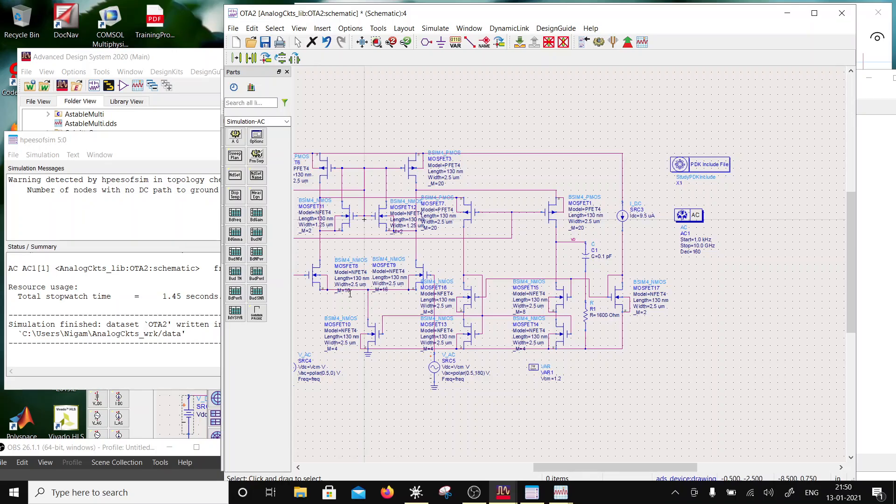
{"action": "left_click", "coordinate": [265, 41]}
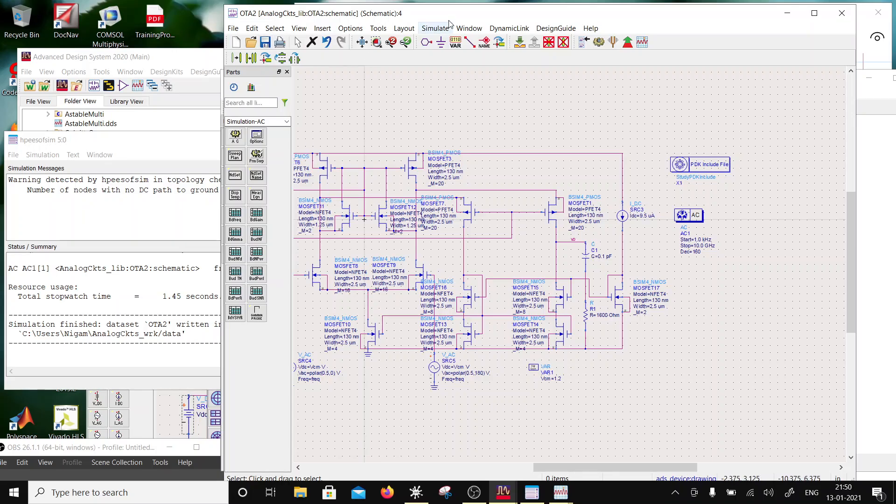
Clear the OTA2 windows out of the way and open the OTA1 schematic from the workspace.
{"action": "mouse_move", "coordinate": [447, 13]}
{"action": "left_mouse_down"}
{"action": "mouse_move", "coordinate": [448, 190]}
{"action": "mouse_move", "coordinate": [312, 333]}
{"action": "left_mouse_up"}
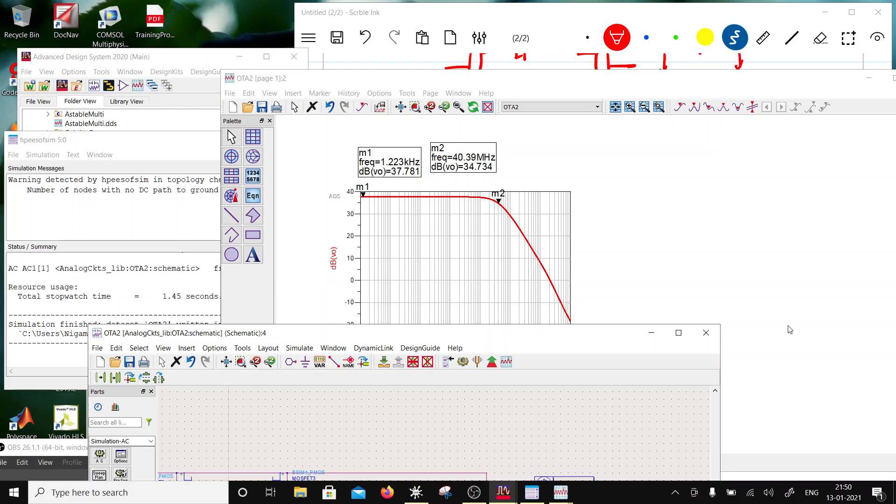
{"action": "left_click", "coordinate": [405, 192]}
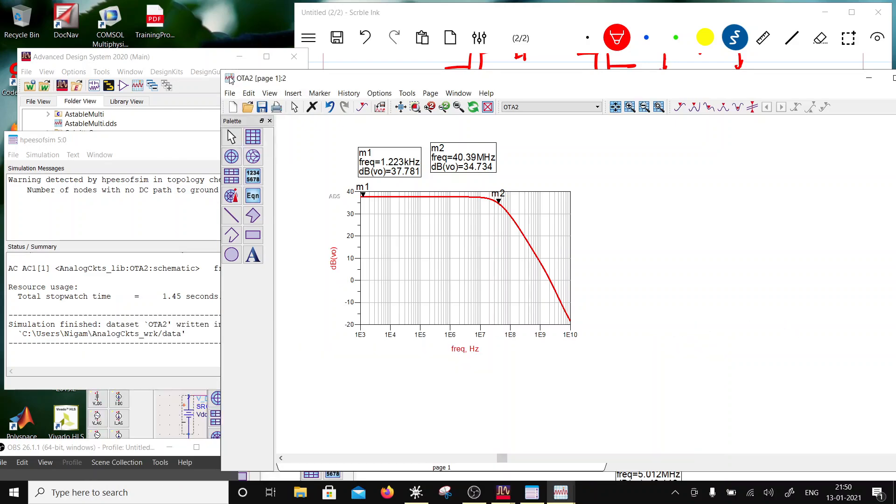
{"action": "left_click", "coordinate": [561, 492]}
{"action": "left_click_drag", "start_coordinate": [93, 56], "coordinate": [144, 38]}
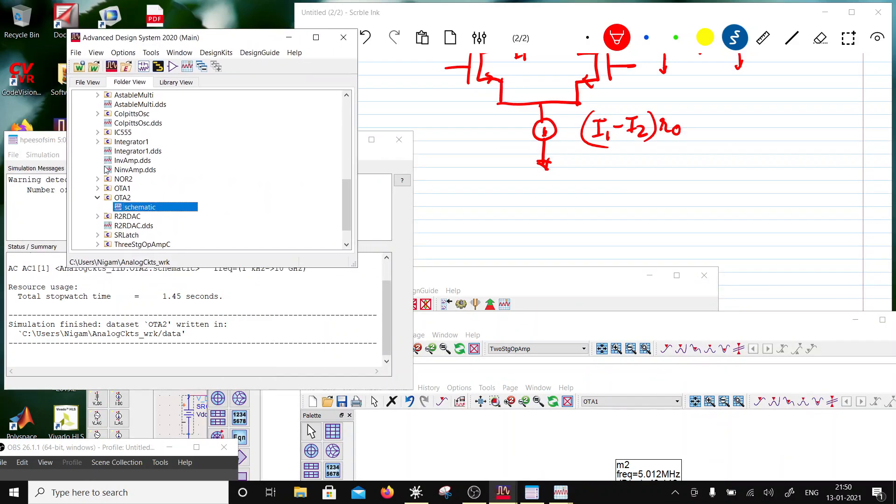
{"action": "left_click", "coordinate": [98, 188]}
{"action": "double_click", "coordinate": [140, 197]}
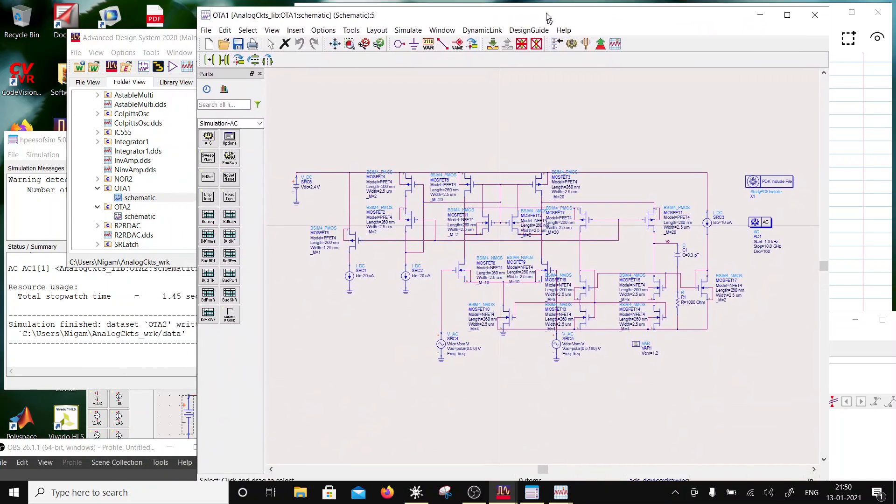
Set capacitor C1 to 0.1 pF and resistor R1 to 1600 Ohm in the OTA1 schematic.
{"action": "double_click", "coordinate": [695, 251]}
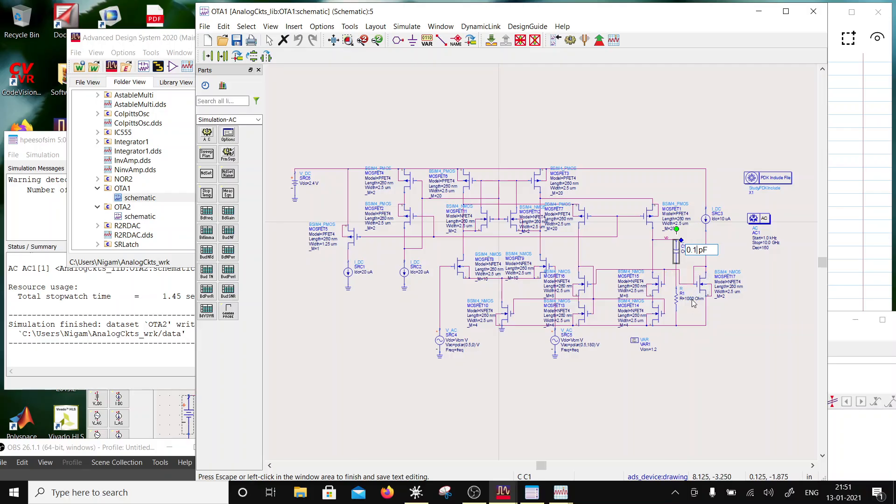
{"action": "left_click", "coordinate": [690, 293]}
{"action": "double_click", "coordinate": [690, 298]}
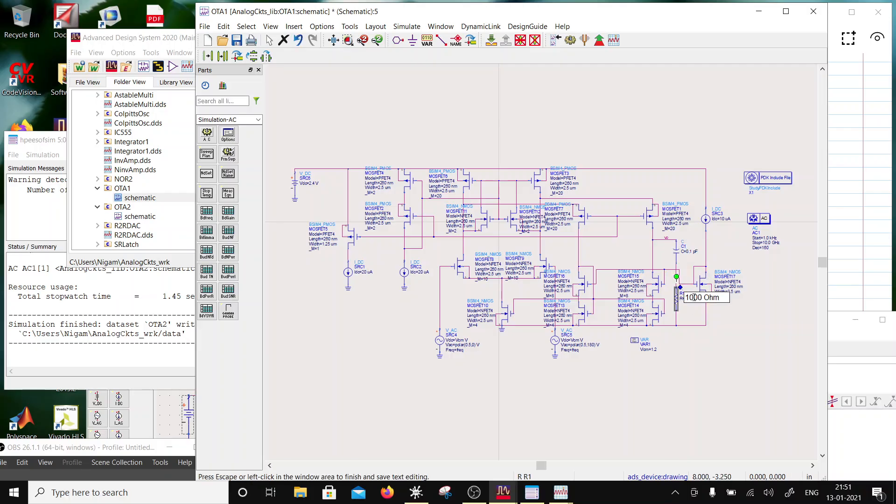
{"action": "type", "text": "6"}
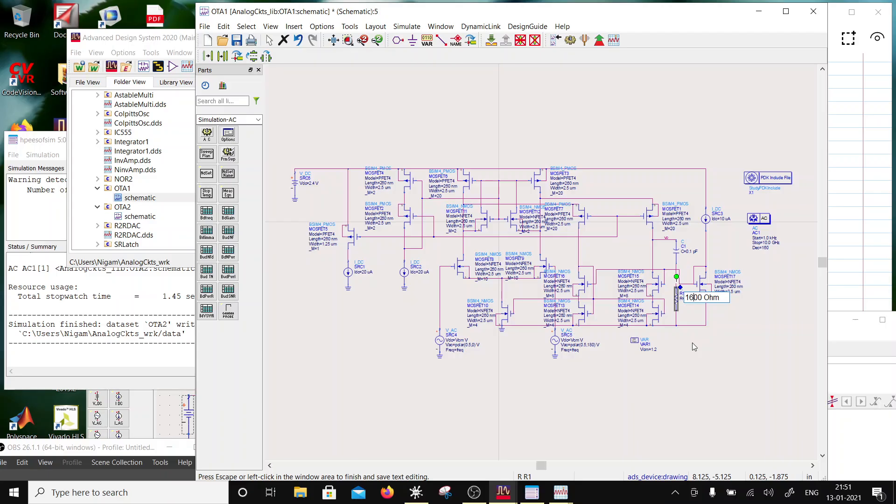
{"action": "left_click", "coordinate": [505, 318]}
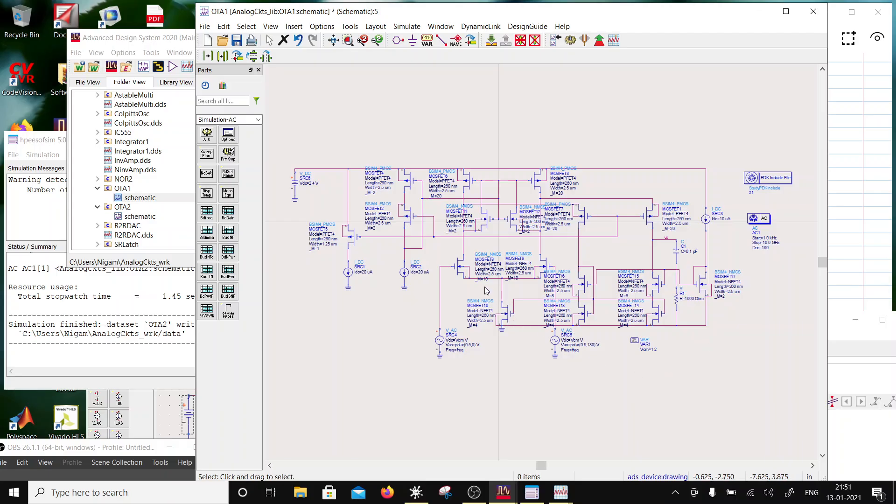
Set the multiplicity _M of input transistors MOSFET8 and MOSFET9 in OTA1 to 16.
{"action": "scroll", "coordinate": [447, 301], "scroll_direction": "up", "scroll_amount": 4}
{"action": "double_click", "coordinate": [540, 249]}
{"action": "left_click_drag", "start_coordinate": [545, 248], "coordinate": [540, 249]}
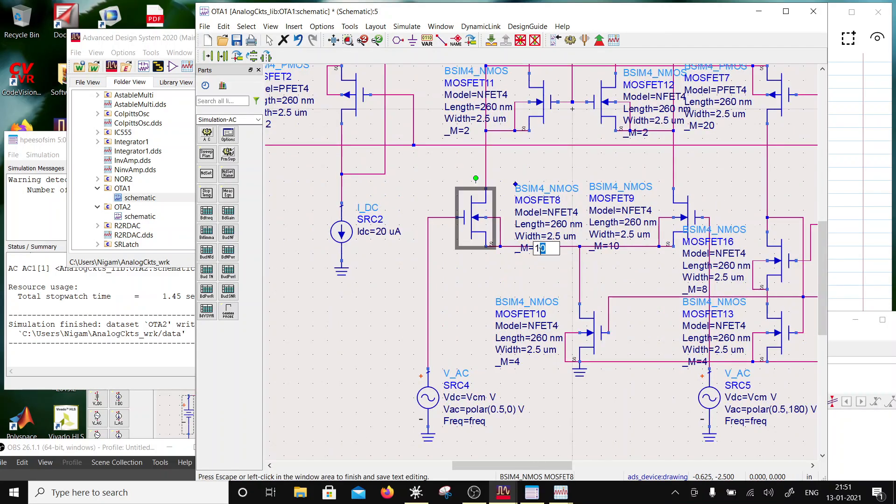
{"action": "type", "text": "6"}
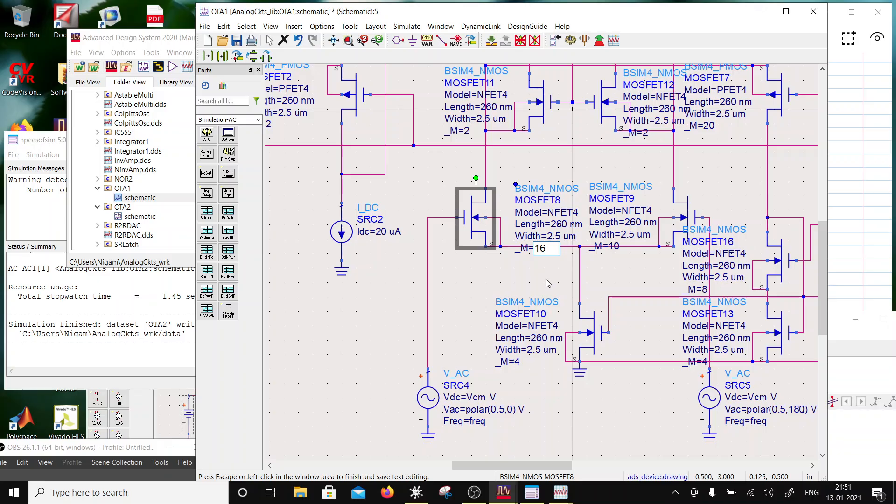
{"action": "left_click", "coordinate": [621, 244]}
{"action": "double_click", "coordinate": [620, 242]}
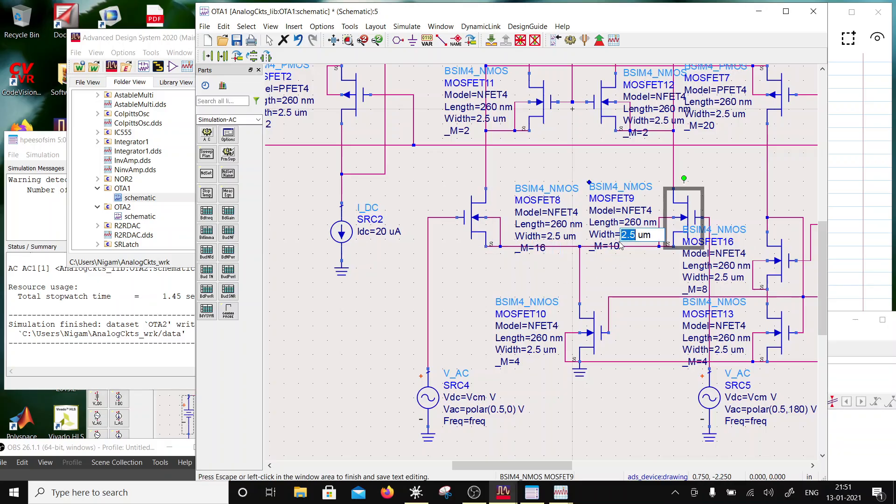
{"action": "key", "text": "Escape"}
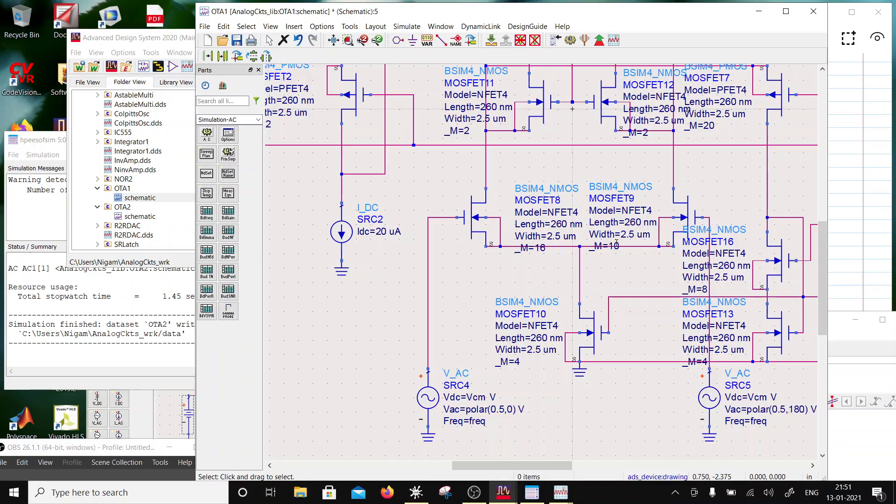
{"action": "double_click", "coordinate": [615, 242]}
{"action": "left_click", "coordinate": [617, 246]}
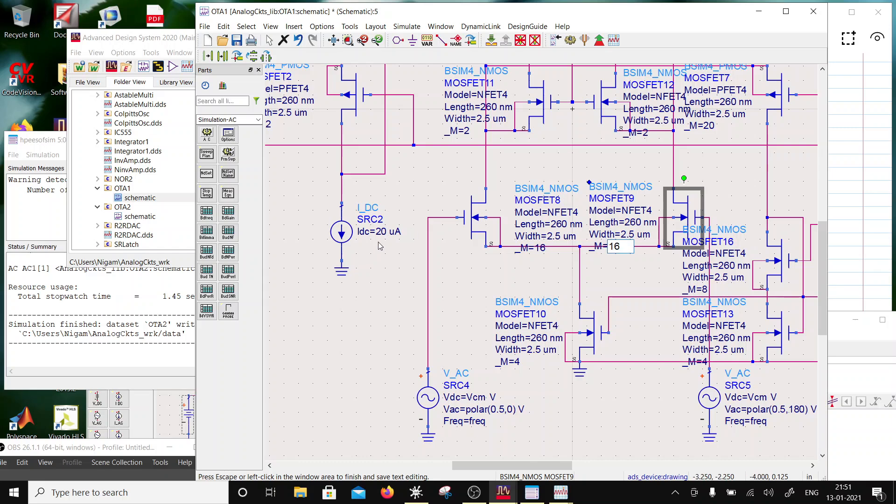
{"action": "key", "text": "Escape"}
Set the widths of MOSFET11 and MOSFET12 to 1.25 um and save the OTA1 schematic.
{"action": "double_click", "coordinate": [483, 118]}
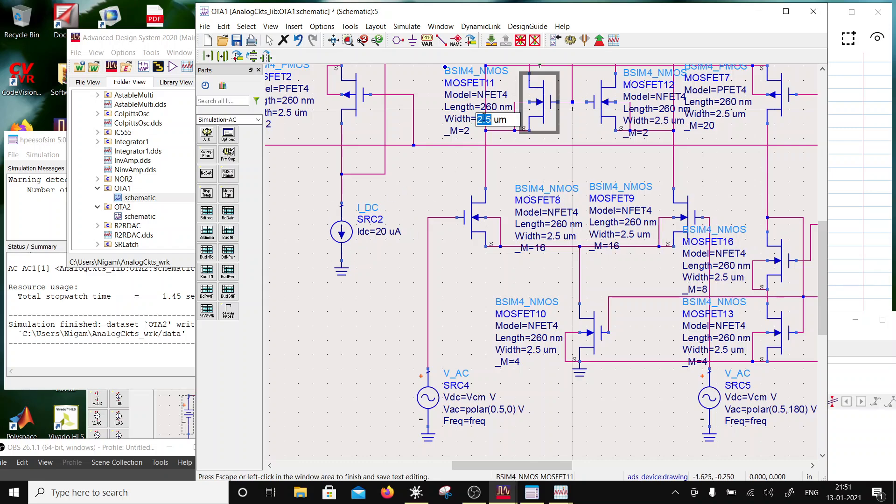
{"action": "type", "text": "15"}
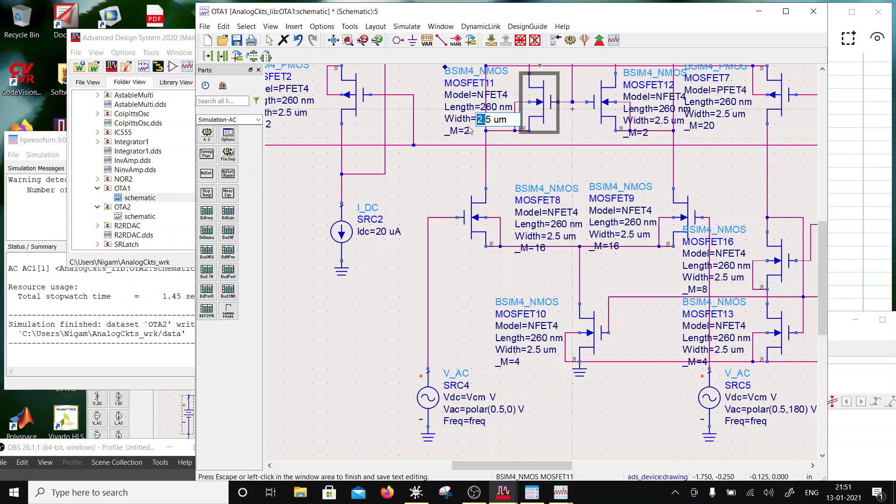
{"action": "key", "text": "Left"}
{"action": "type", "text": ".2"}
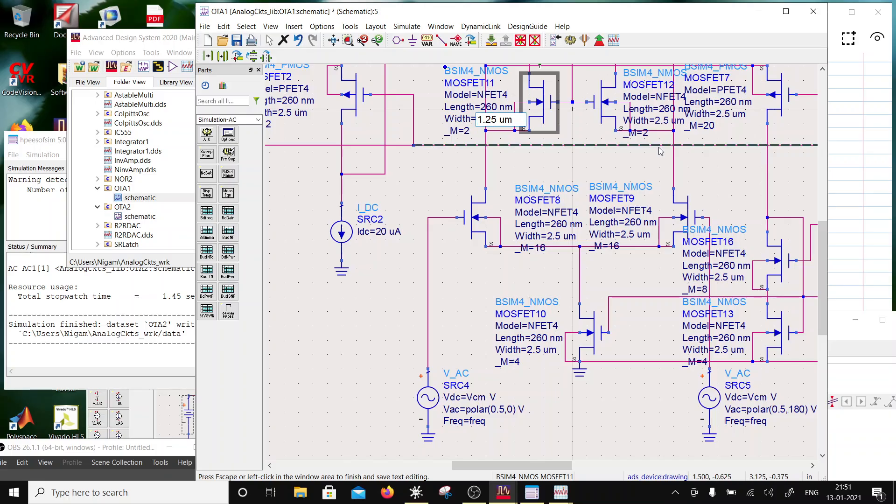
{"action": "left_click", "coordinate": [662, 120]}
{"action": "double_click", "coordinate": [662, 120]}
{"action": "left_click", "coordinate": [663, 120]}
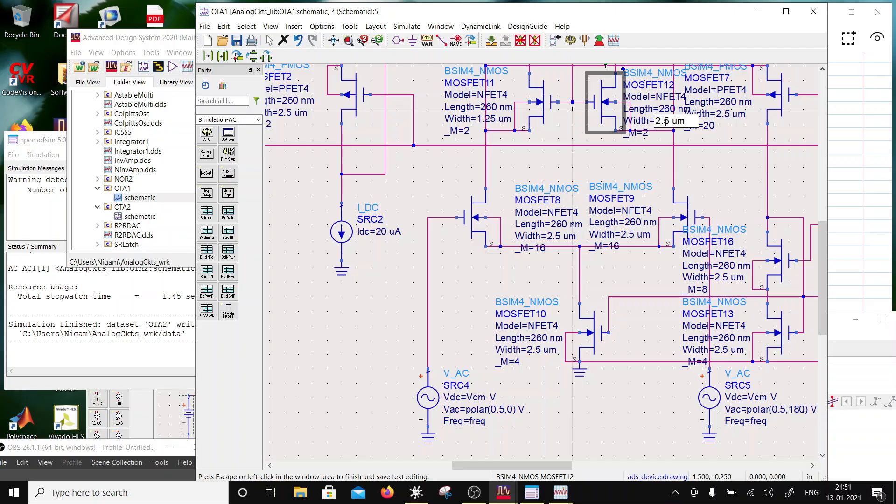
{"action": "double_click", "coordinate": [659, 122]}
{"action": "type", "text": "1.2"}
{"action": "left_click", "coordinate": [441, 302]}
{"action": "scroll", "coordinate": [441, 302], "scroll_direction": "down", "scroll_amount": 2}
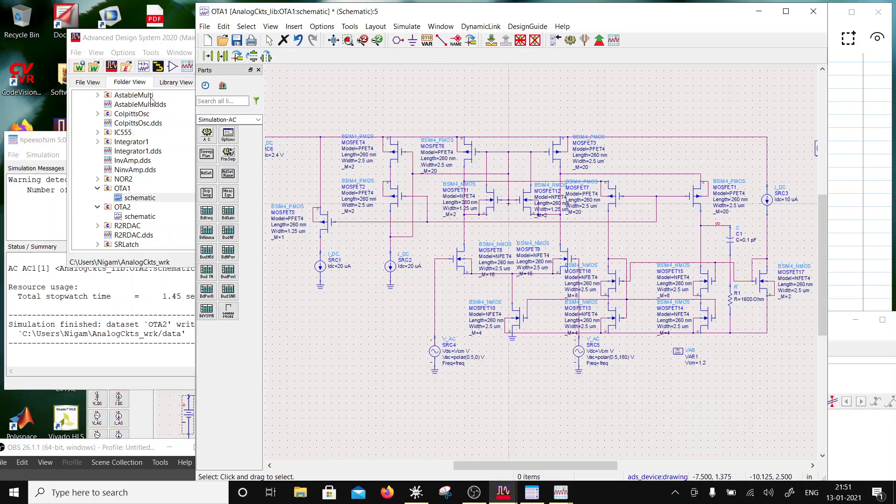
{"action": "left_click", "coordinate": [237, 41]}
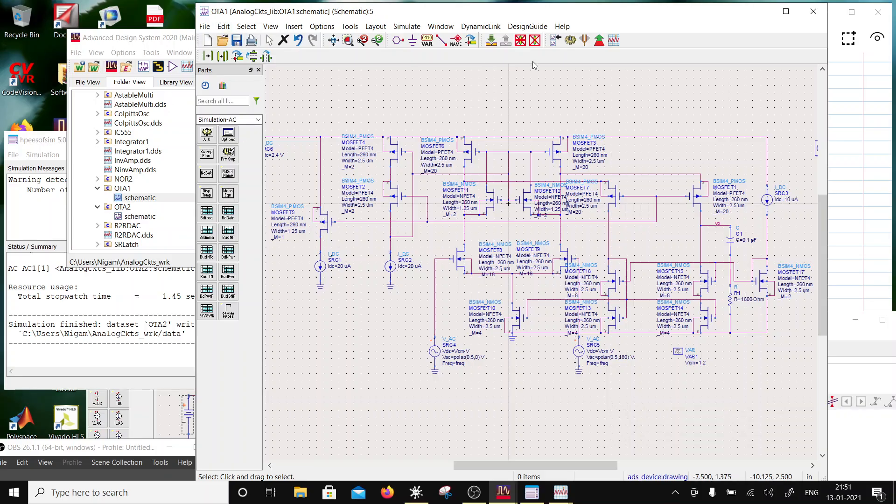
Run the AC simulation of the OTA1 schematic and bring its gain and phase plot fully into view.
{"action": "left_click", "coordinate": [570, 41]}
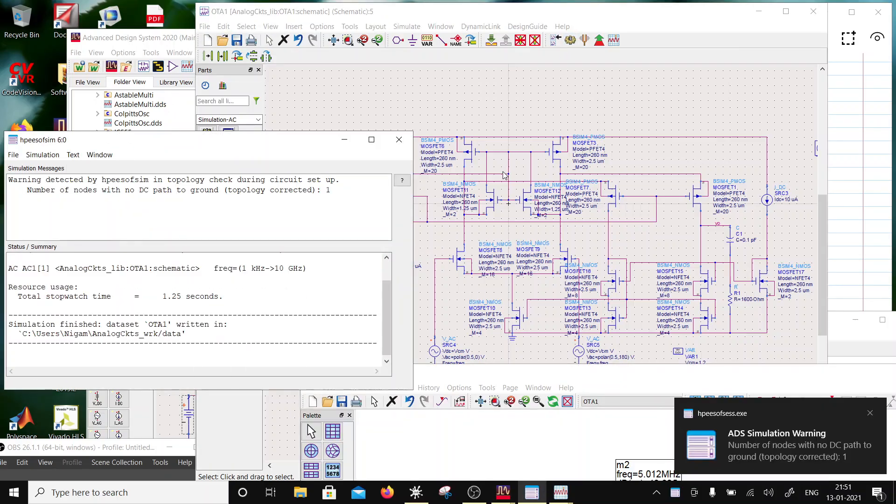
{"action": "left_click_drag", "start_coordinate": [478, 372], "coordinate": [332, 26]}
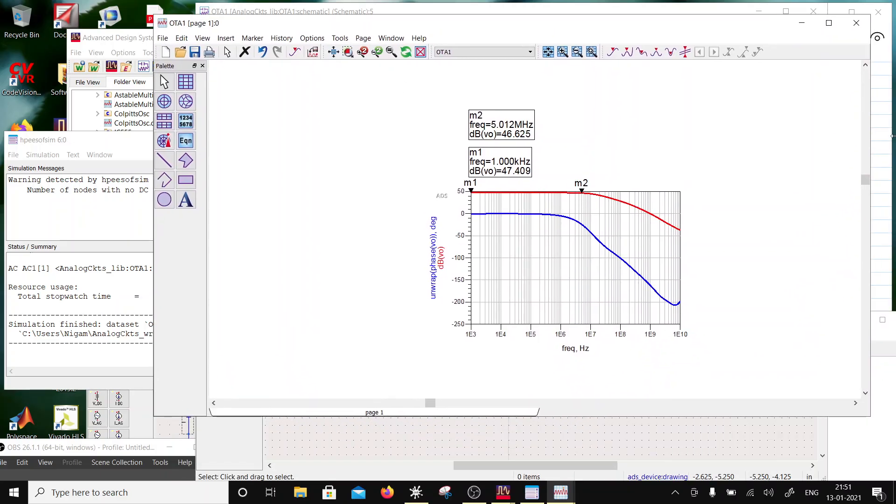
{"action": "scroll", "coordinate": [532, 234], "scroll_direction": "right", "scroll_amount": 2}
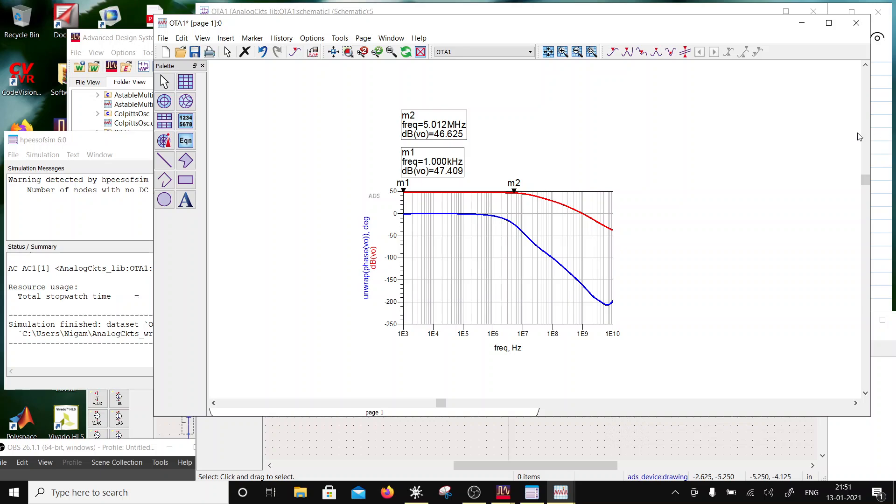
Move marker m2 along the dB(vo) curve to 11.38 MHz, then save and close the OTA1 data display.
{"action": "left_click", "coordinate": [515, 192]}
{"action": "key", "text": "Right"}
{"action": "key", "text": "Right"}
{"action": "key", "text": "Right"}
{"action": "key", "text": "Right"}
{"action": "key", "text": "Right"}
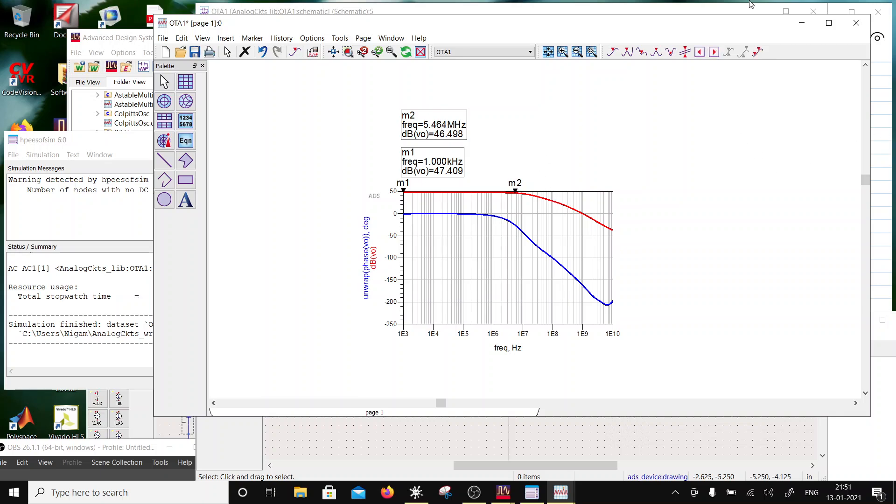
{"action": "key", "text": "Right"}
{"action": "key", "text": "Right"}
{"action": "key", "text": "Right"}
{"action": "key", "text": "Right"}
{"action": "key", "text": "Right"}
{"action": "key", "text": "Right"}
{"action": "key", "text": "Right"}
{"action": "key", "text": "Right"}
{"action": "key", "text": "Right"}
{"action": "key", "text": "Right"}
{"action": "key", "text": "Right"}
{"action": "key", "text": "Right"}
{"action": "key", "text": "Right"}
{"action": "key", "text": "Right"}
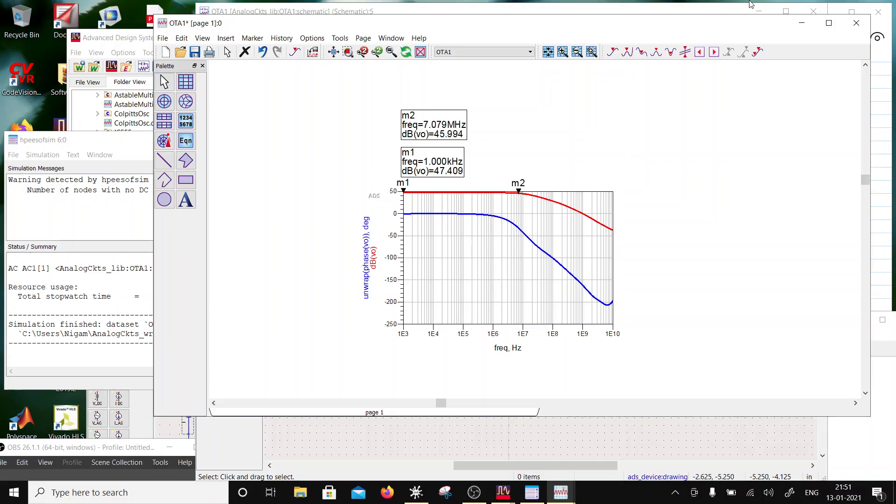
{"action": "key", "text": "Right"}
{"action": "key", "text": "Right"}
{"action": "key", "text": "Right"}
{"action": "key", "text": "Right"}
{"action": "key", "text": "Right"}
{"action": "key", "text": "Right"}
{"action": "key", "text": "Right"}
{"action": "key", "text": "Right"}
{"action": "key", "text": "Right"}
{"action": "key", "text": "Right"}
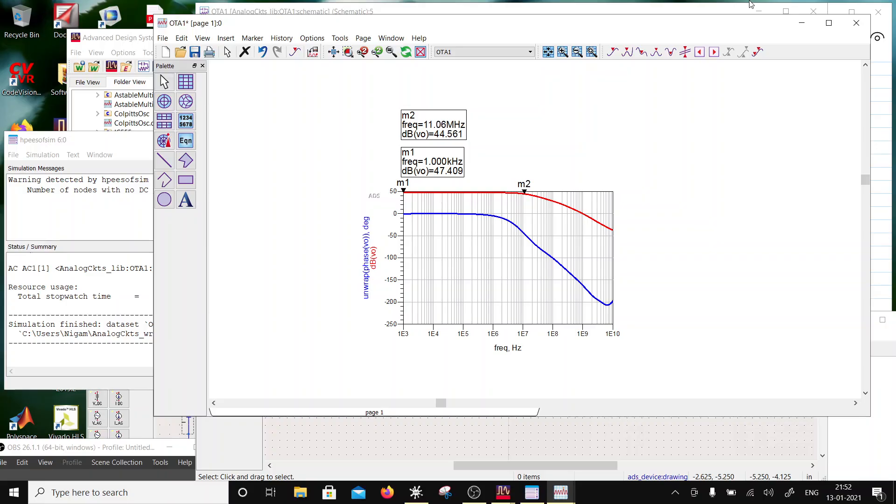
{"action": "key", "text": "Right"}
{"action": "left_click", "coordinate": [194, 52]}
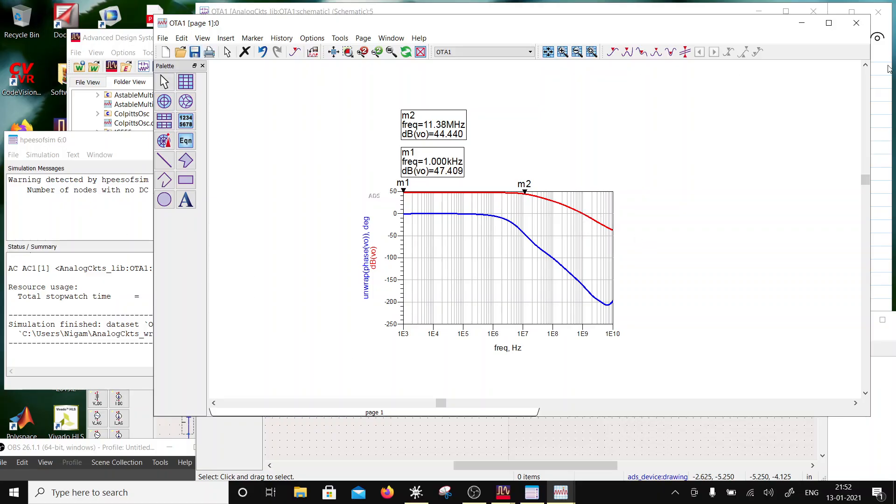
{"action": "left_click", "coordinate": [856, 23]}
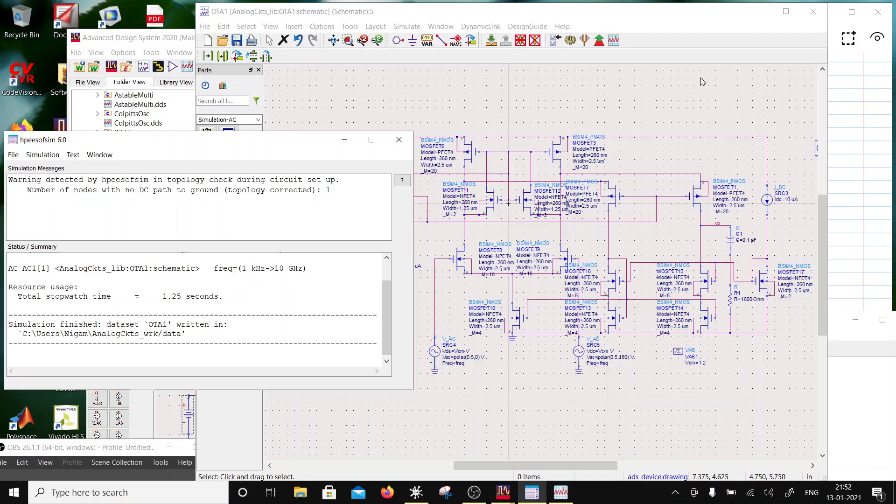
Bring the OTA1 schematic forward and maximize it to examine the complete amplifier circuit.
{"action": "left_click", "coordinate": [508, 118]}
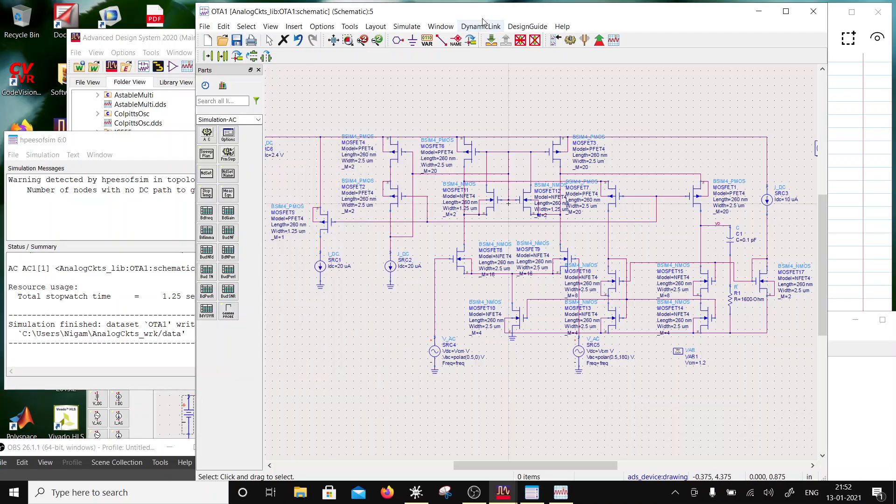
{"action": "left_click_drag", "start_coordinate": [483, 21], "coordinate": [405, 1]}
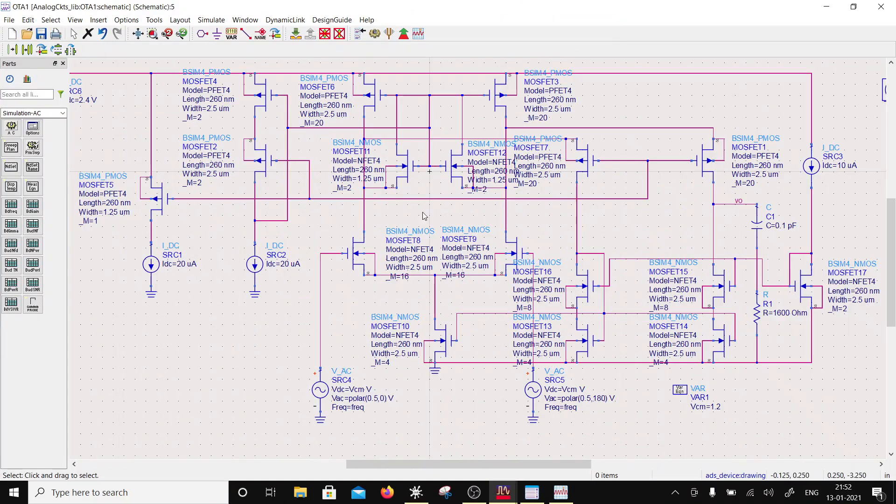
{"action": "scroll", "coordinate": [424, 215], "scroll_direction": "down", "scroll_amount": 2}
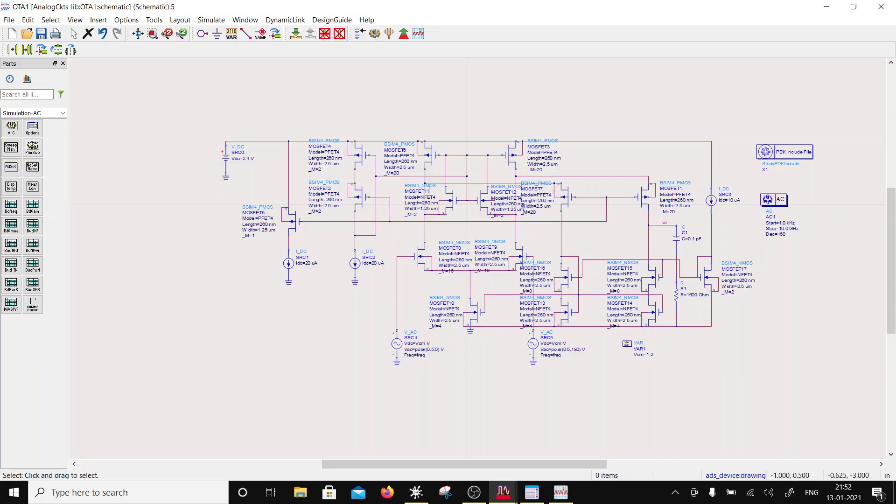
{"action": "left_click", "coordinate": [503, 492]}
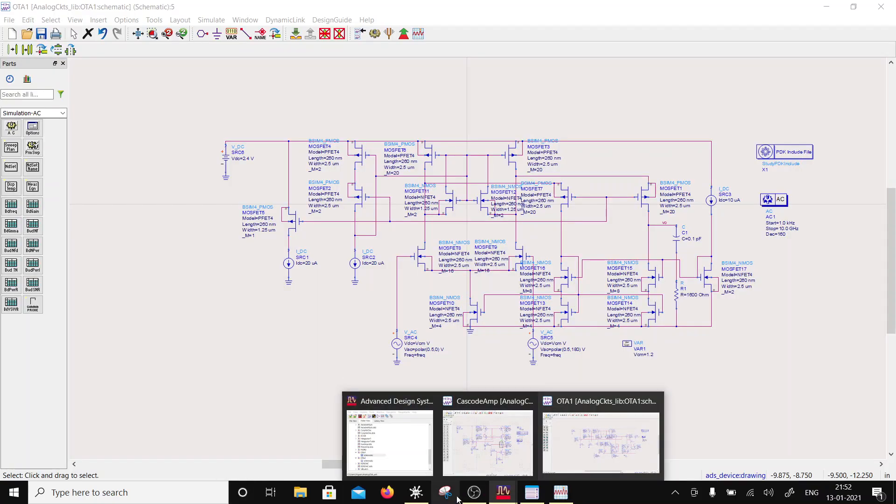
{"action": "left_click", "coordinate": [474, 492]}
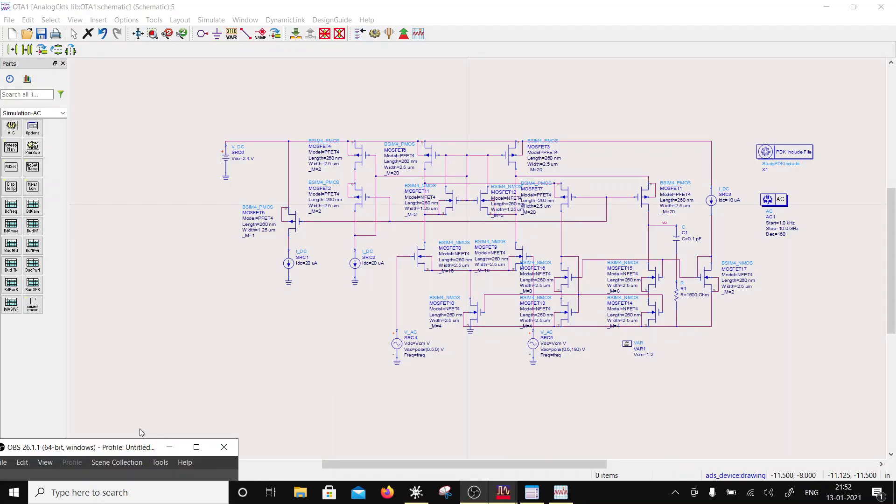
{"action": "left_click_drag", "start_coordinate": [159, 444], "coordinate": [104, 412]}
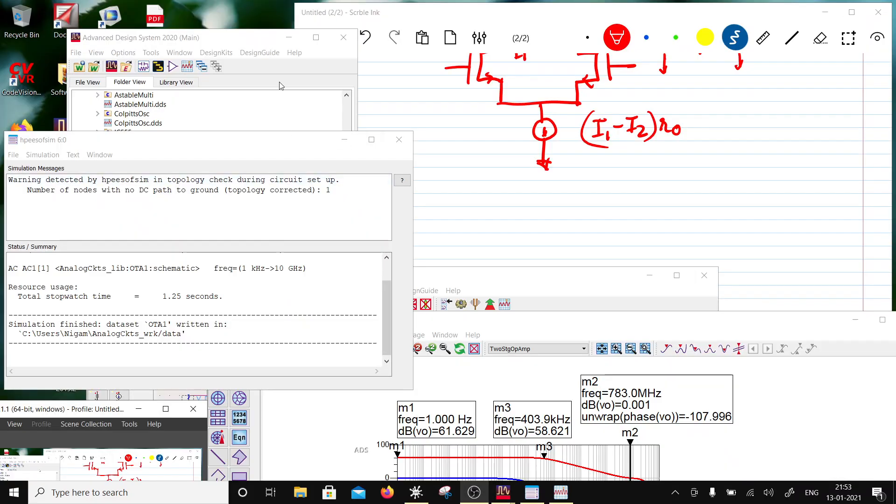
Copy the OTA1 cell within its current library under the new name OTA1C.
{"action": "left_click", "coordinate": [182, 37]}
{"action": "right_click", "coordinate": [118, 190]}
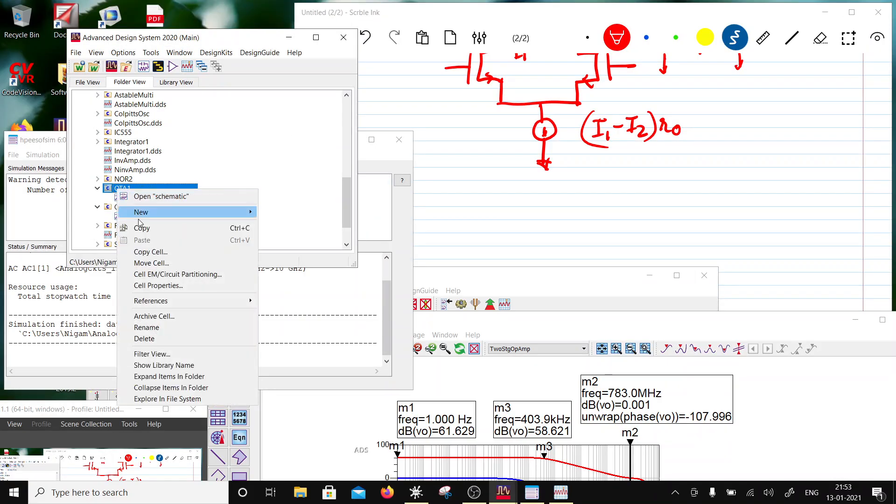
{"action": "left_click", "coordinate": [158, 251]}
{"action": "left_click", "coordinate": [570, 187]}
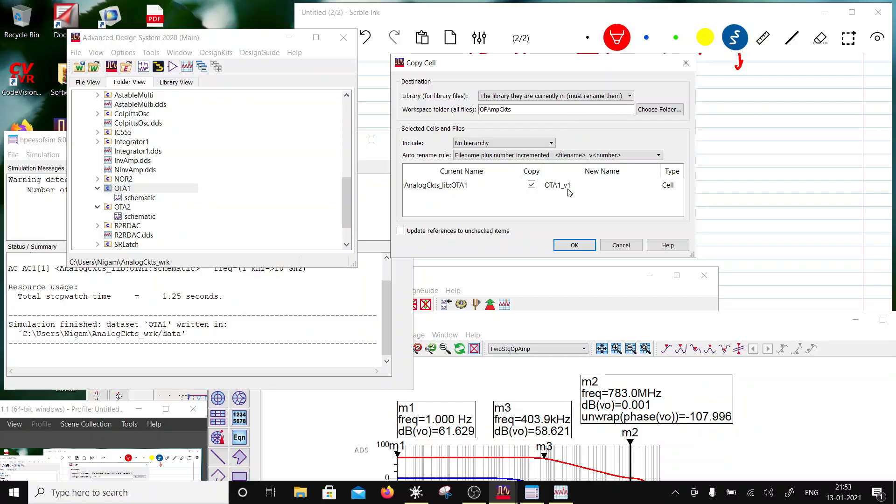
{"action": "left_click", "coordinate": [570, 186]}
{"action": "left_click", "coordinate": [570, 188]}
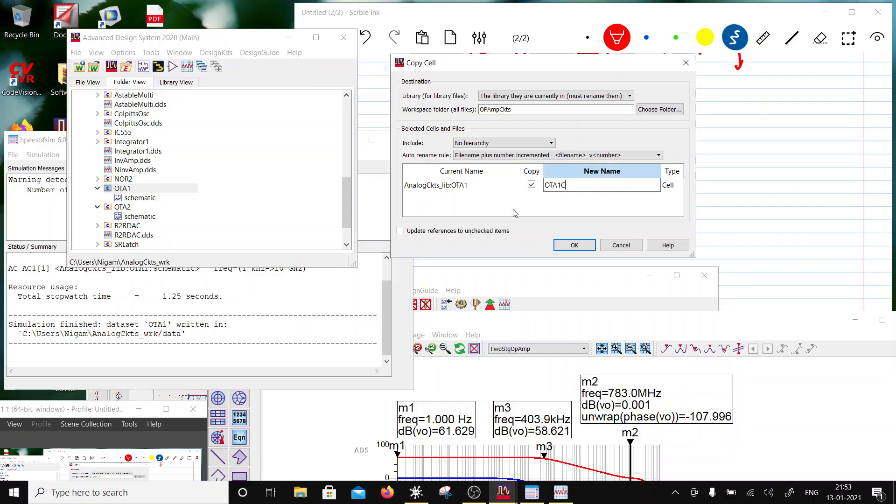
{"action": "type", "text": "C"}
{"action": "key", "text": "Return"}
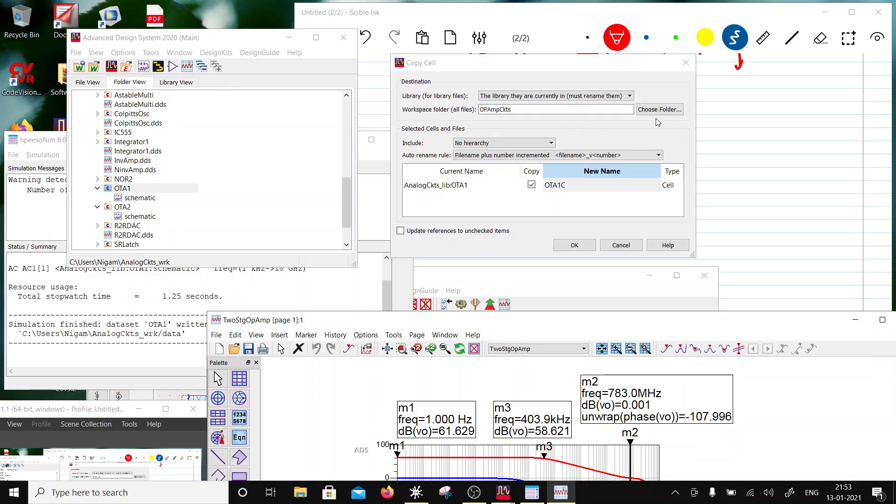
{"action": "left_click", "coordinate": [351, 204]}
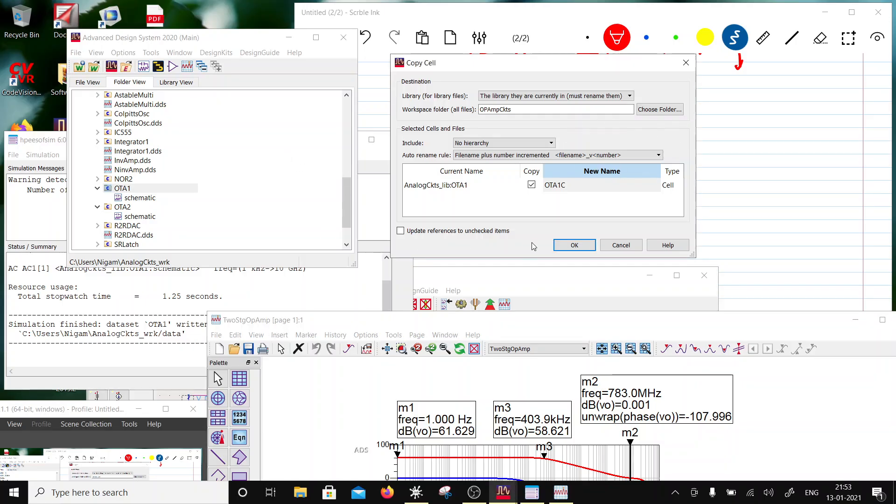
{"action": "left_click", "coordinate": [574, 245]}
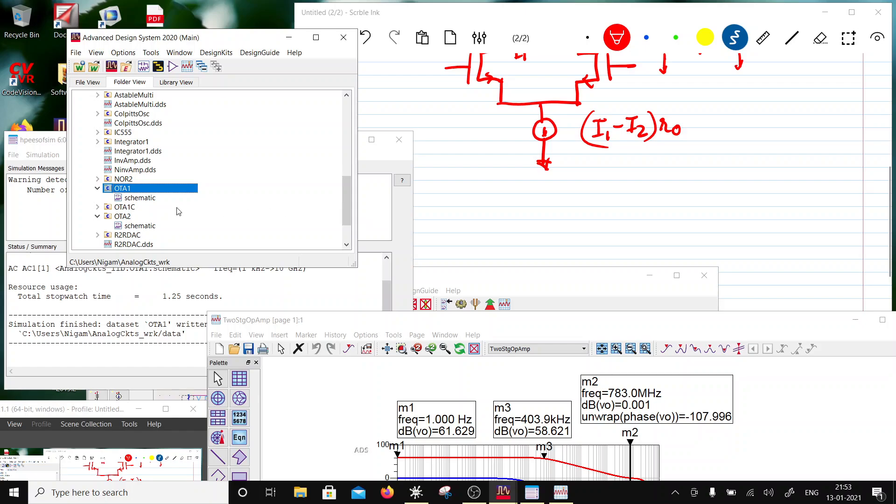
Open the OTA1C schematic and delete its PDK Include File and AC simulation components.
{"action": "left_click", "coordinate": [97, 206]}
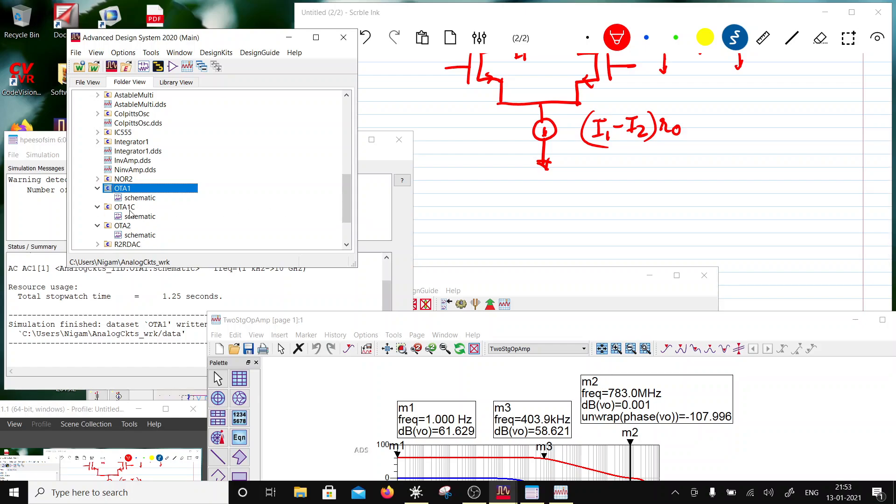
{"action": "double_click", "coordinate": [133, 216]}
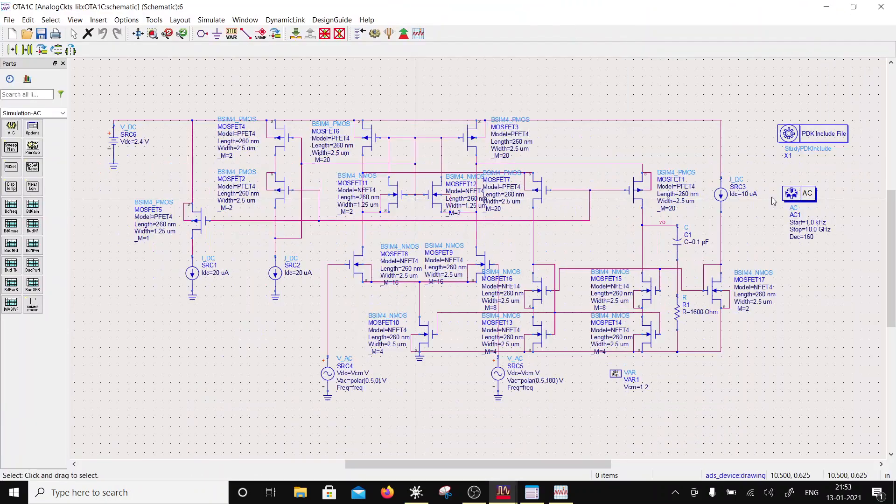
{"action": "left_click_drag", "start_coordinate": [764, 104], "coordinate": [682, 262]}
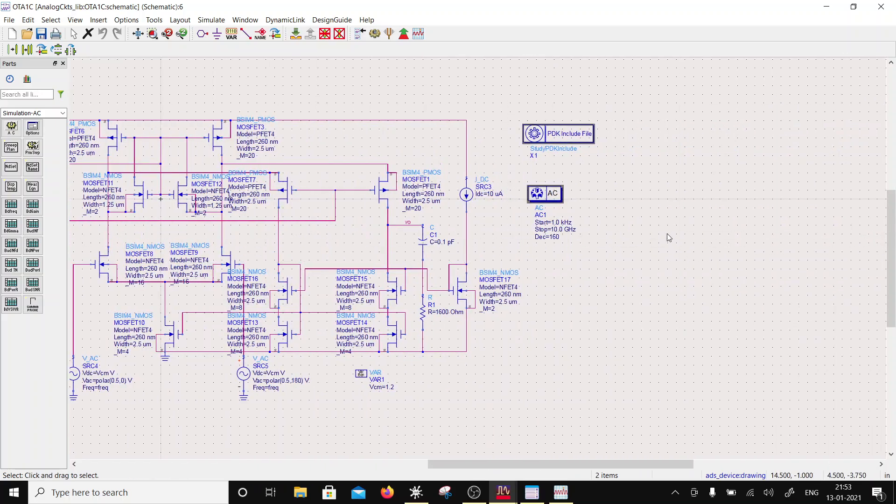
{"action": "key", "text": "Delete"}
Delete the supply source SRC6 with its ground, and the grounds beneath SRC1, SRC2, SRC4 and SRC5.
{"action": "scroll", "coordinate": [351, 345], "scroll_direction": "down", "scroll_amount": 2}
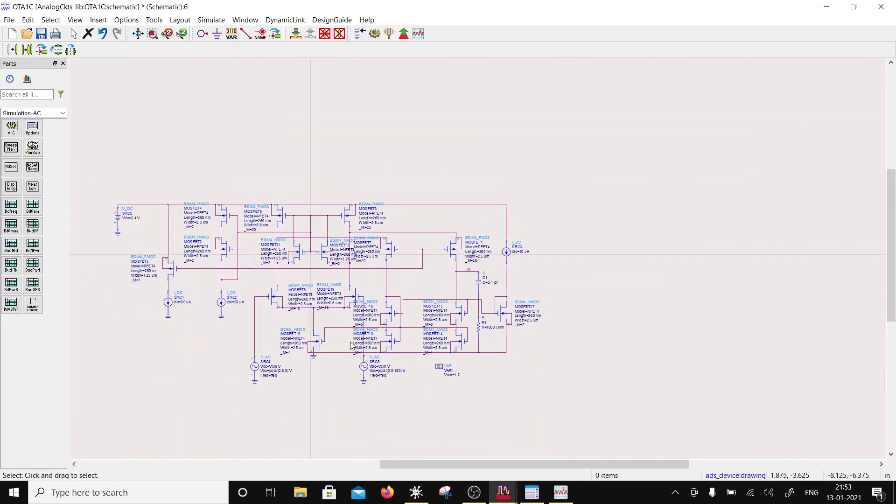
{"action": "scroll", "coordinate": [352, 345], "scroll_direction": "up", "scroll_amount": 2}
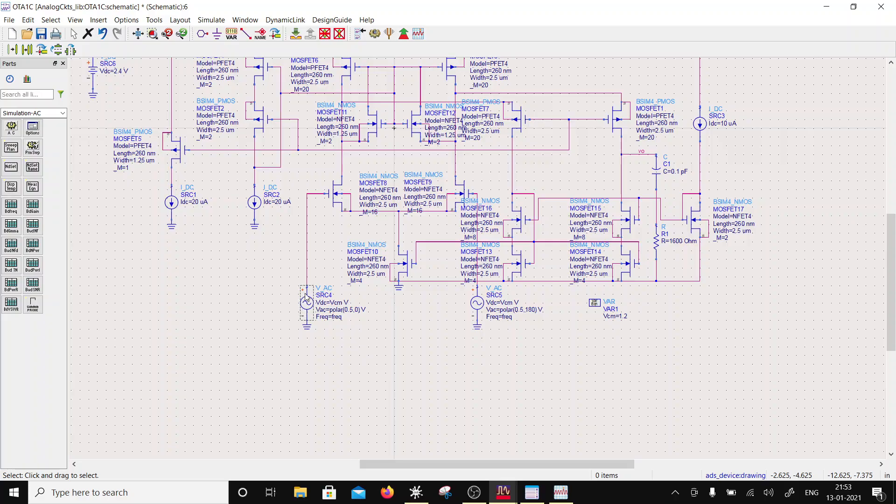
{"action": "scroll", "coordinate": [714, 308], "scroll_direction": "down", "scroll_amount": 1}
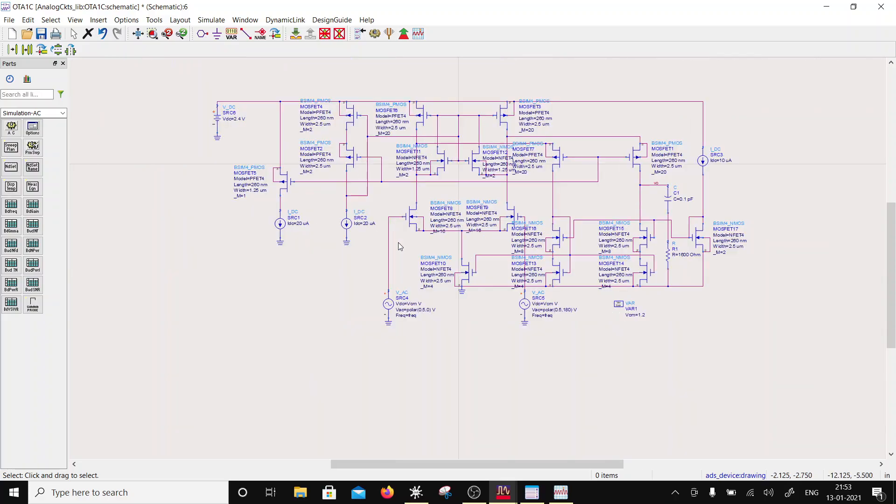
{"action": "left_click_drag", "start_coordinate": [212, 97], "coordinate": [245, 147]}
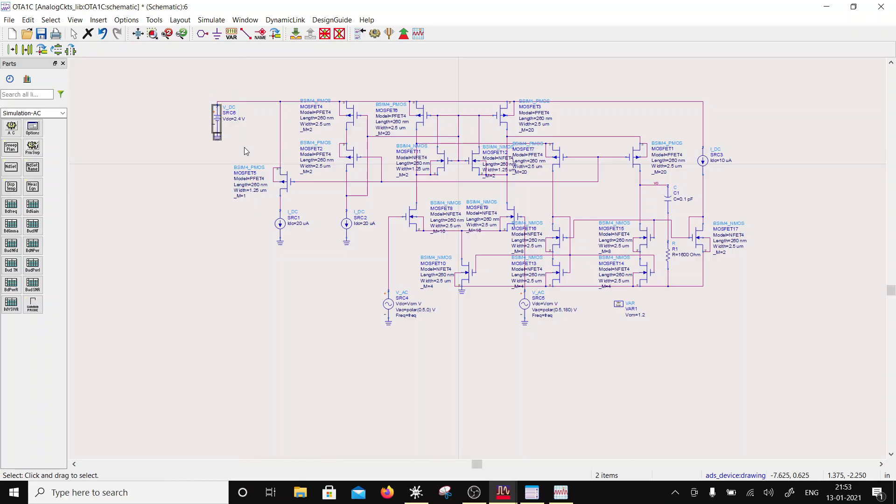
{"action": "key", "text": "Delete"}
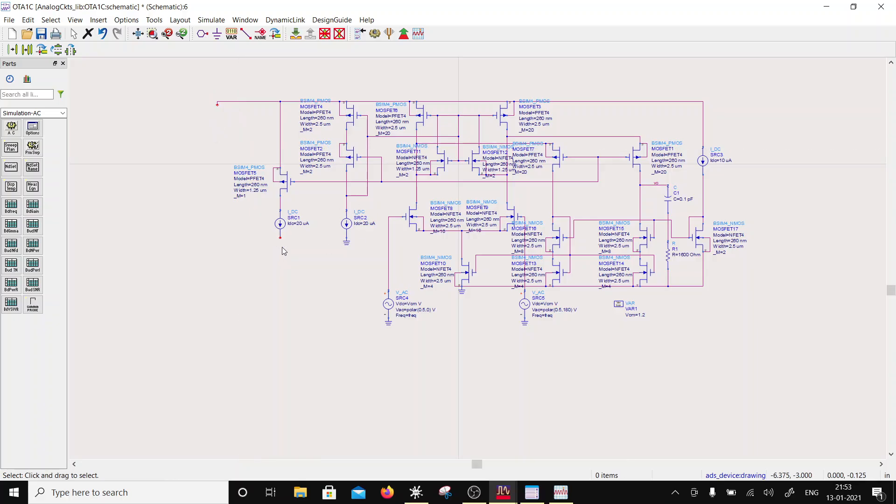
{"action": "left_click", "coordinate": [348, 242]}
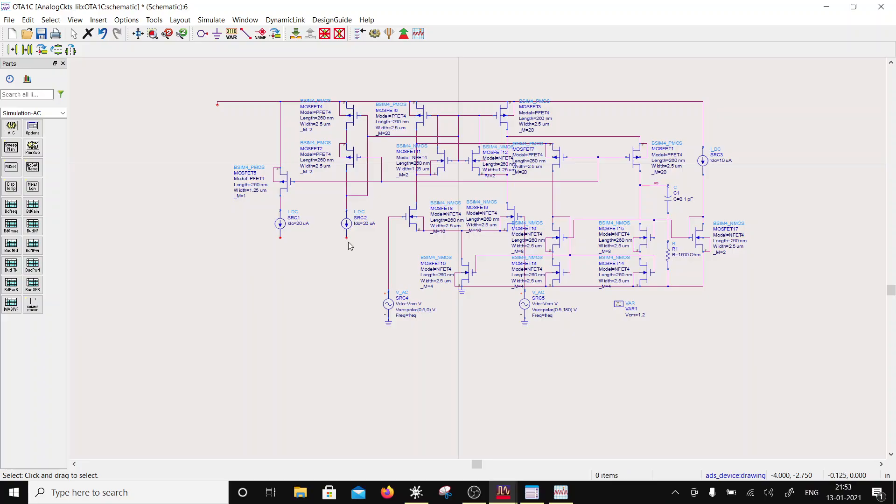
{"action": "left_click", "coordinate": [389, 327]}
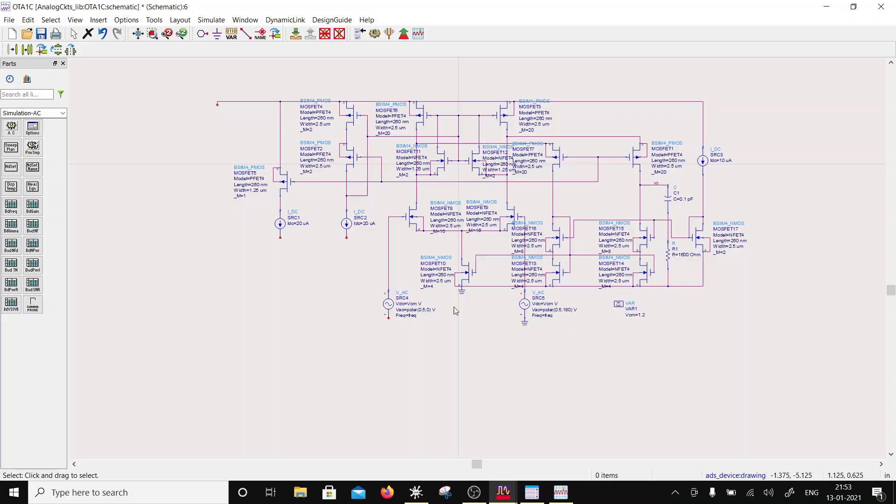
{"action": "left_click", "coordinate": [525, 323]}
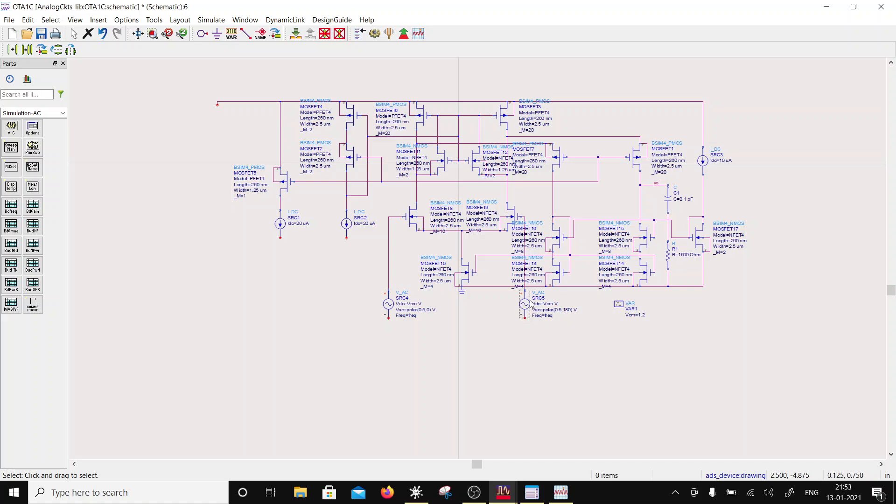
Delete the AC input sources SRC5 and SRC4 and the ground beneath MOSFET10.
{"action": "left_click", "coordinate": [531, 304]}
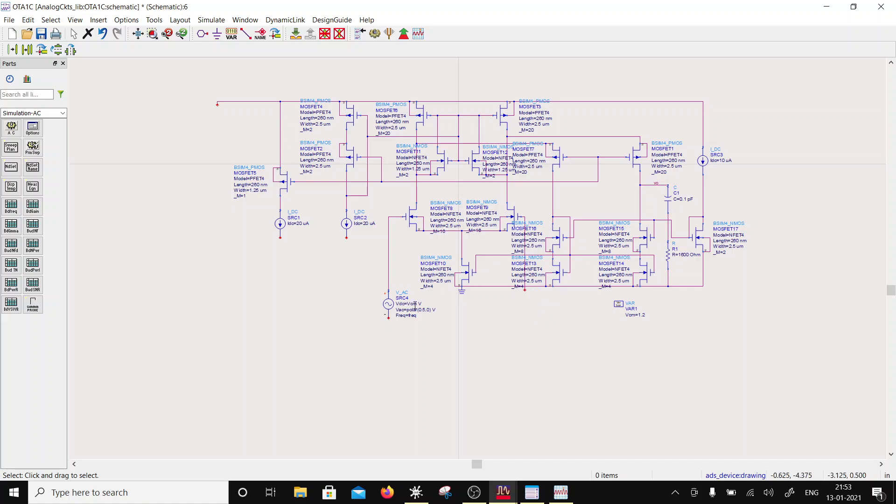
{"action": "left_click", "coordinate": [387, 306]}
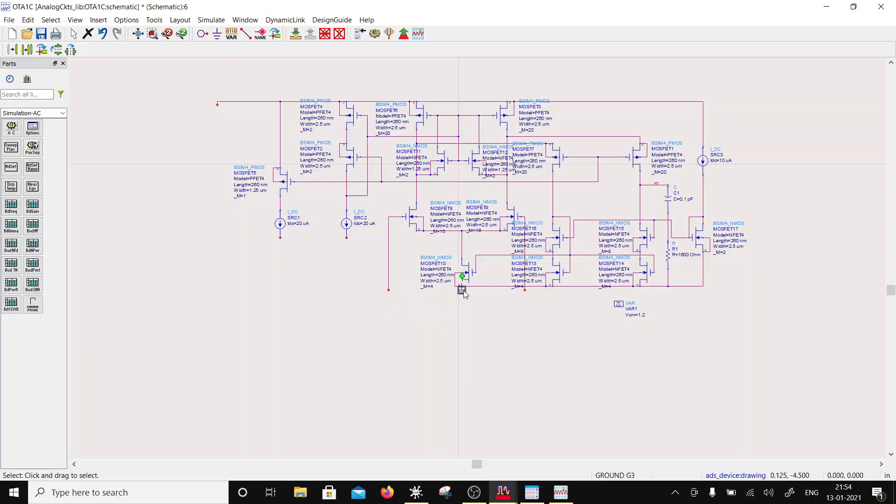
{"action": "left_click", "coordinate": [461, 289]}
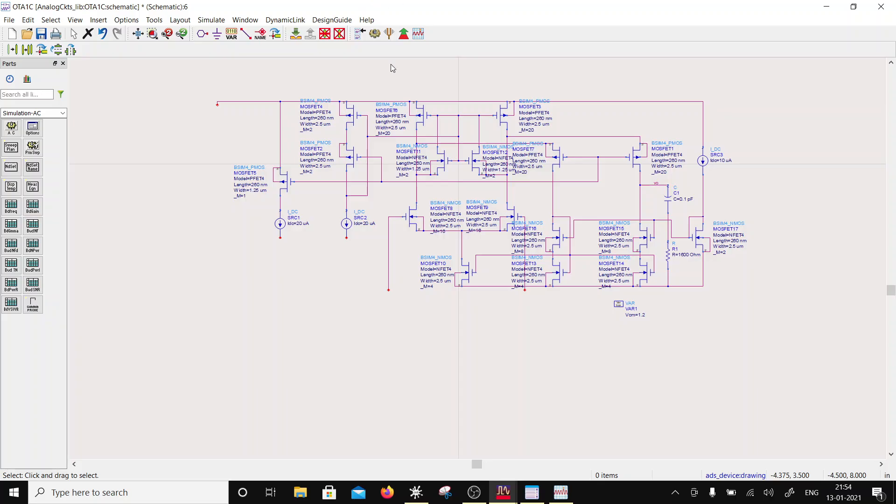
Wire the lower terminals of current sources SRC1 and SRC2 to the bottom rail at MOSFET10's source.
{"action": "left_click", "coordinate": [246, 33]}
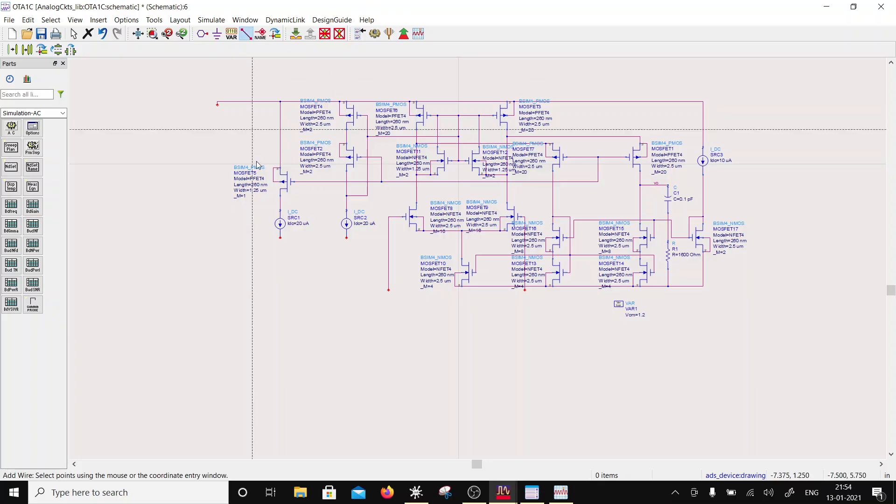
{"action": "left_click", "coordinate": [279, 238]}
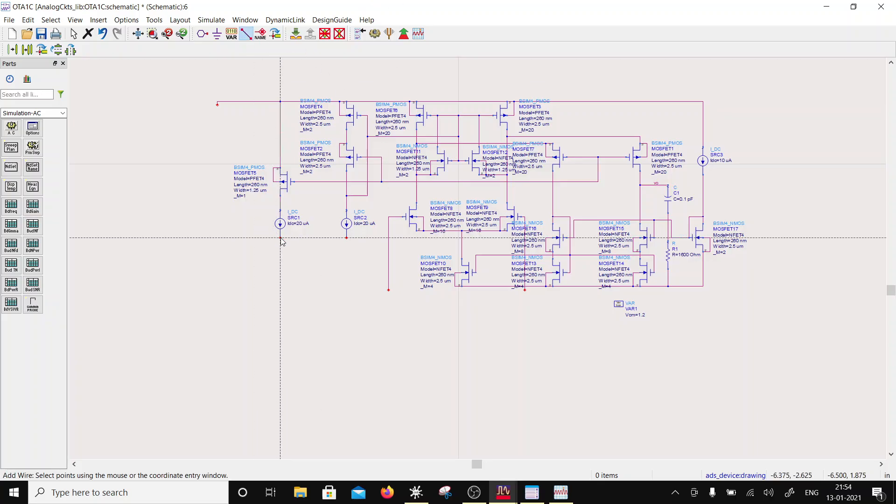
{"action": "left_click", "coordinate": [456, 286]}
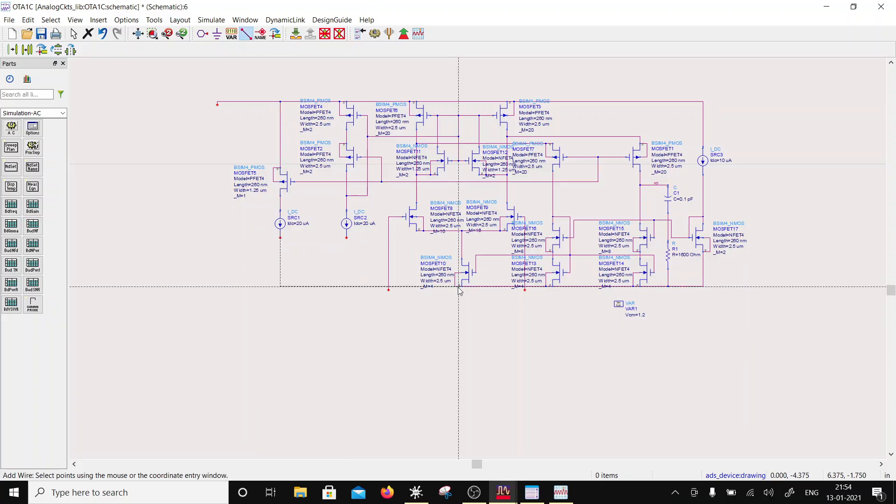
{"action": "left_click", "coordinate": [346, 238]}
{"action": "left_click", "coordinate": [346, 286]}
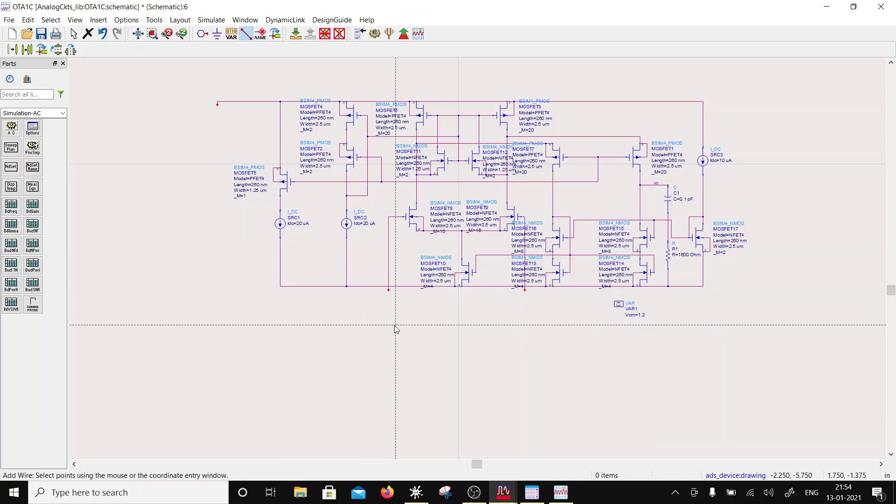
{"action": "key", "text": "Escape"}
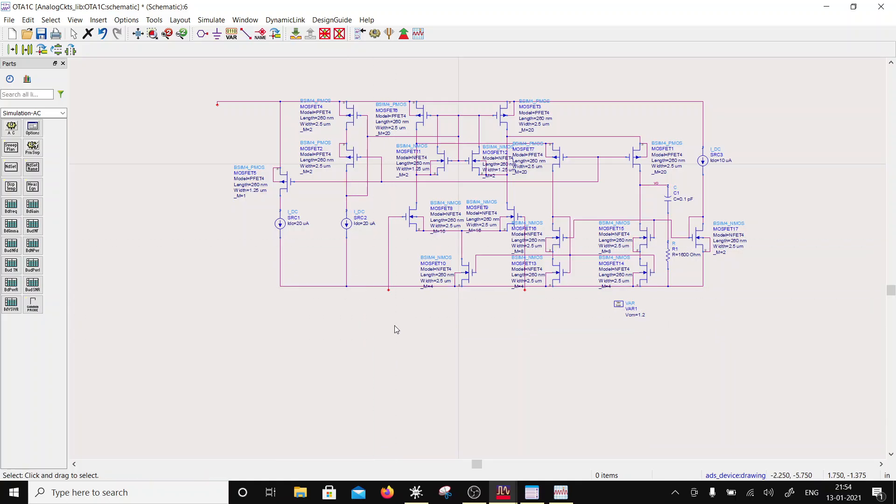
Place a Vdd pin at the supply rail's open end and a Gnd pin to the left of the bottom rail.
{"action": "left_click", "coordinate": [204, 34]}
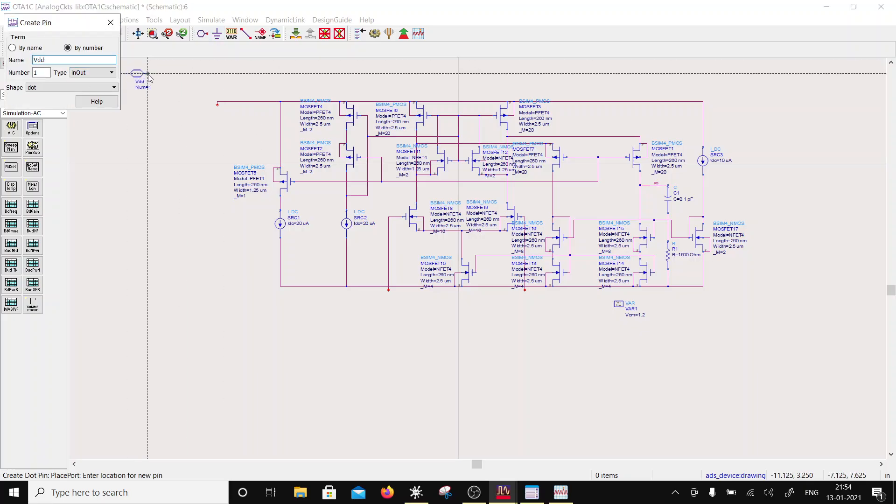
{"action": "left_click", "coordinate": [216, 107]}
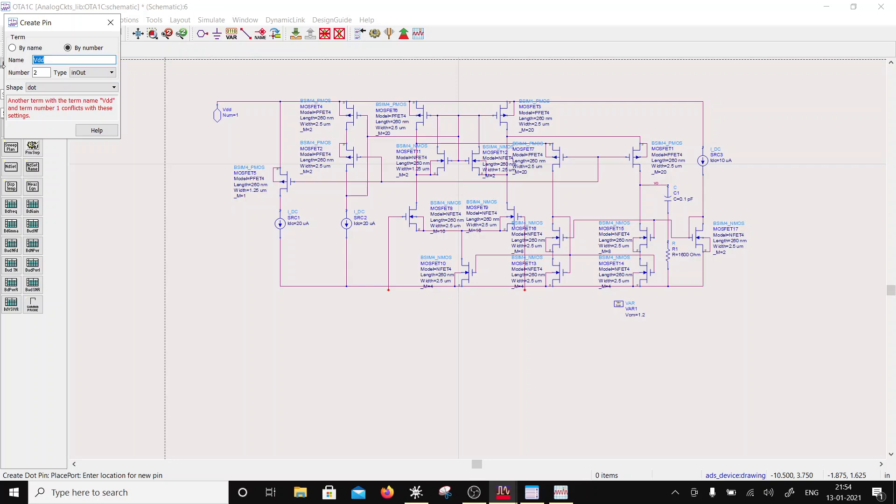
{"action": "type", "text": "Gnd"}
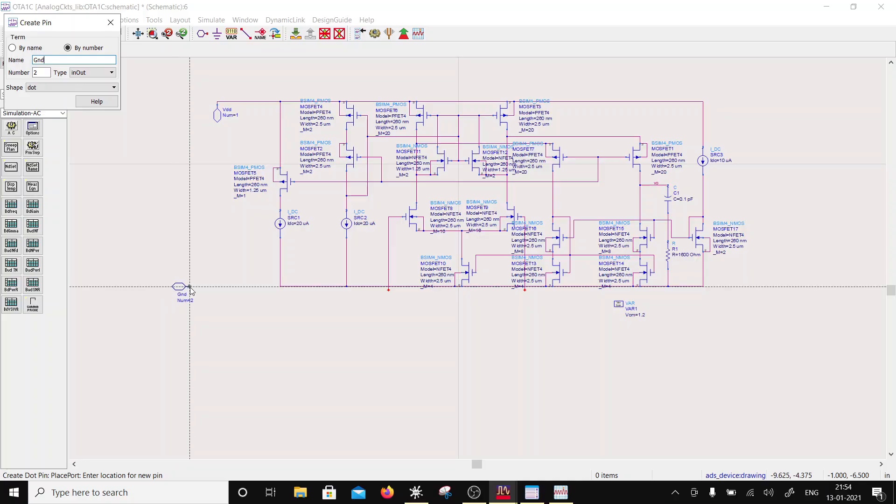
{"action": "left_click", "coordinate": [219, 291]}
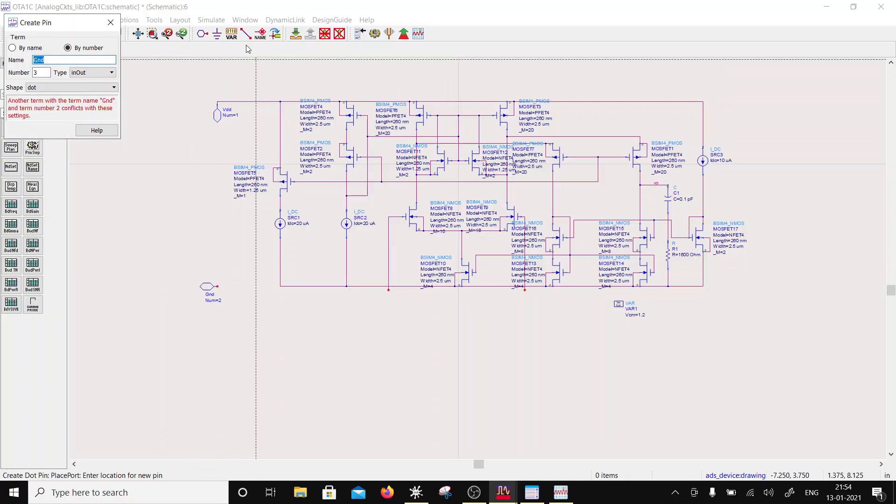
Wire the Gnd pin to the bottom rail beneath SRC1.
{"action": "key", "text": "ctrl+w"}
{"action": "left_click", "coordinate": [218, 287]}
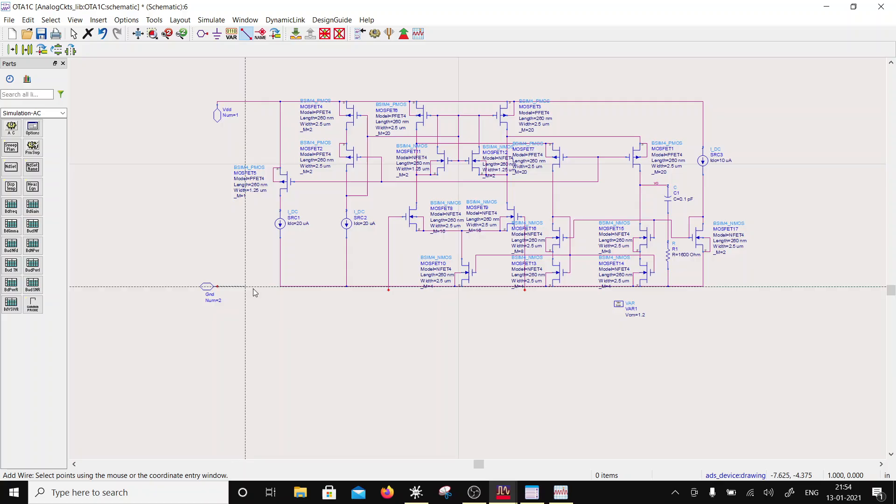
{"action": "left_click", "coordinate": [280, 286]}
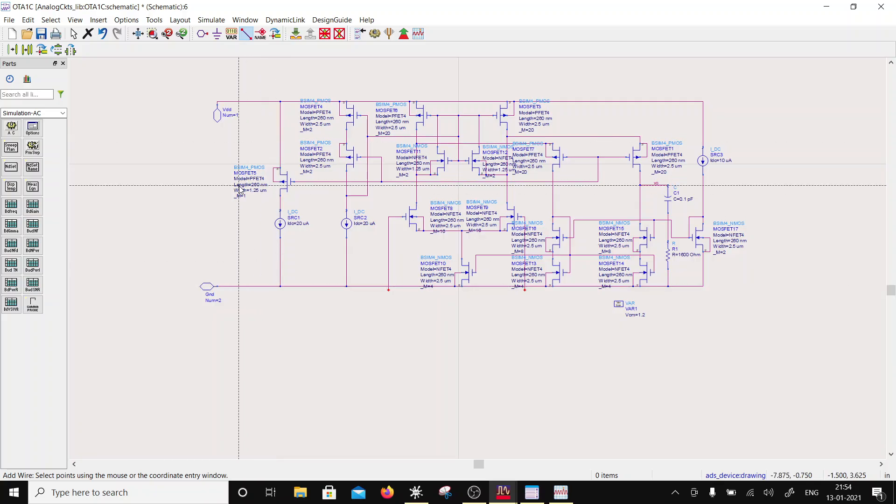
{"action": "key", "text": "Escape"}
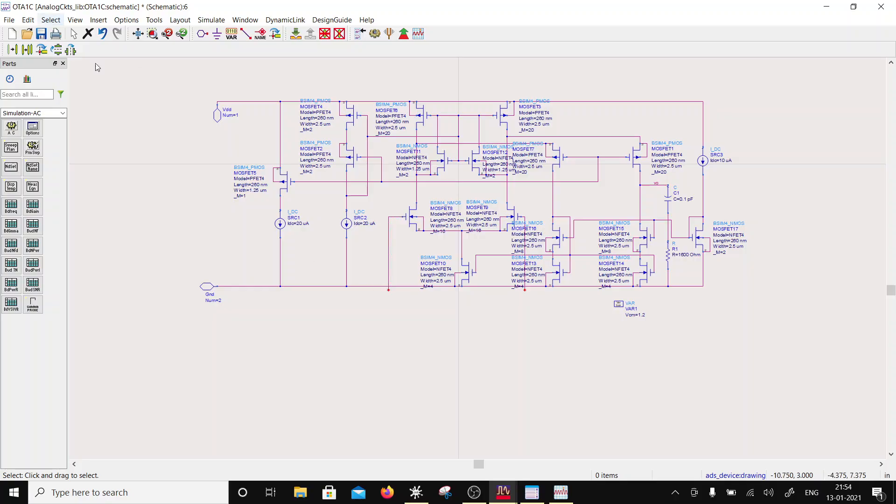
Place a Ninv pin on MOSFET8's open gate wire and an Inv pin on MOSFET9's open gate wire.
{"action": "left_click", "coordinate": [202, 33]}
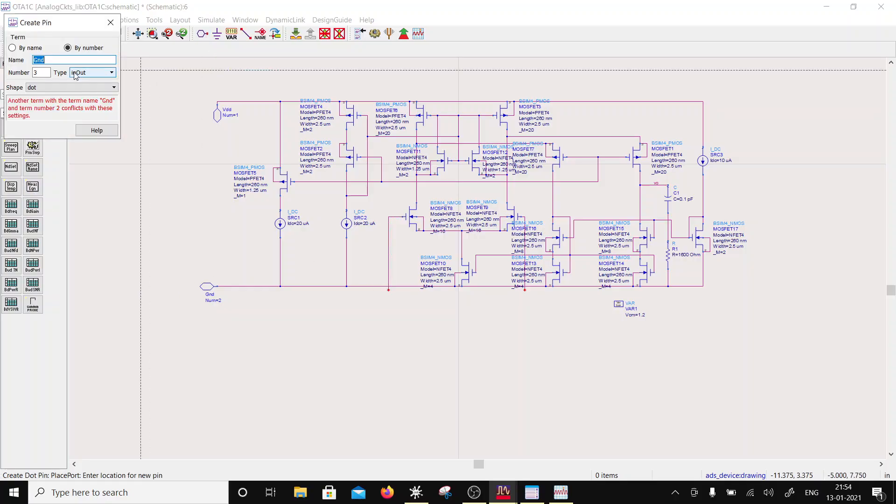
{"action": "type", "text": "N"}
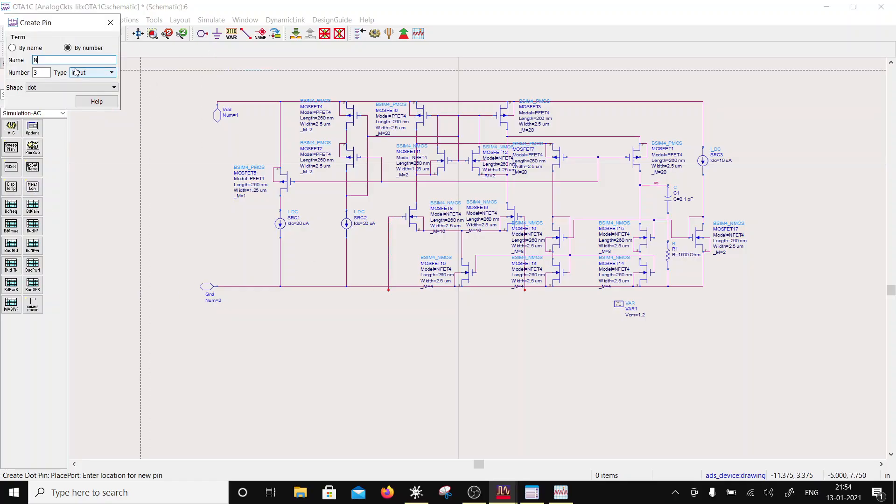
{"action": "type", "text": "inv"}
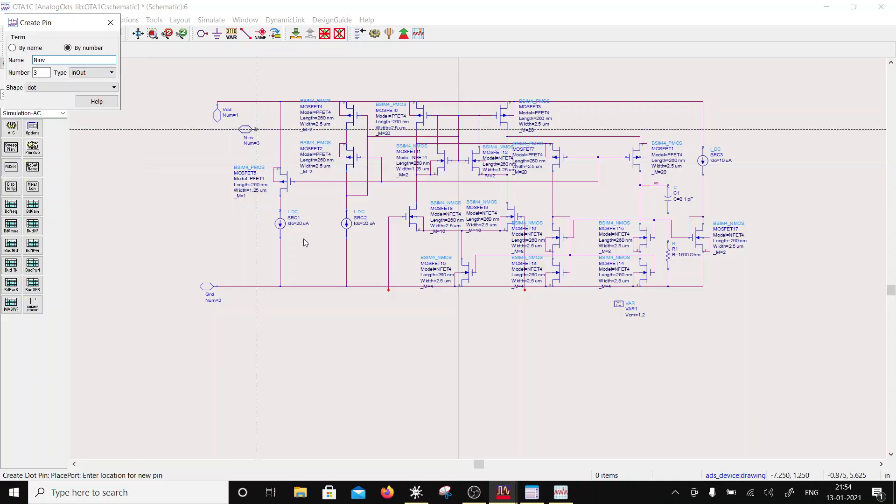
{"action": "left_click", "coordinate": [388, 294]}
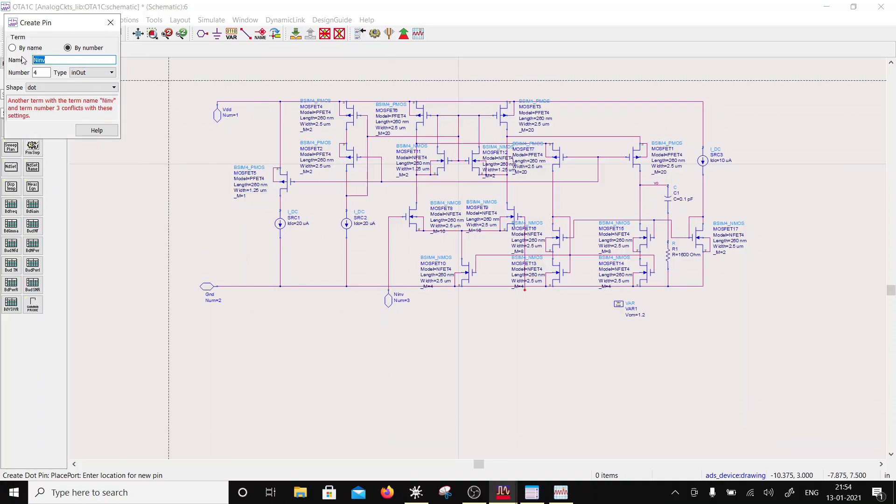
{"action": "type", "text": "Inv"}
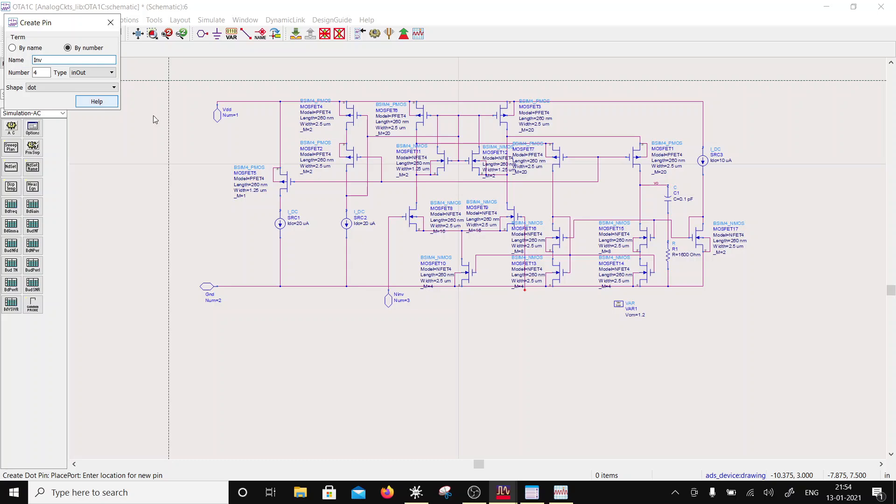
{"action": "left_click", "coordinate": [525, 290]}
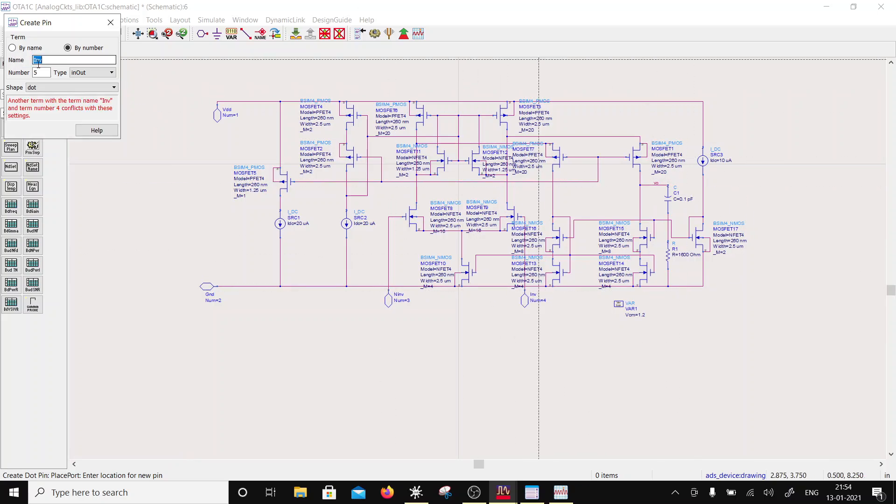
Place a vo pin on the output node above capacitor C1 and remove the vo label from the output wire.
{"action": "type", "text": "vo"}
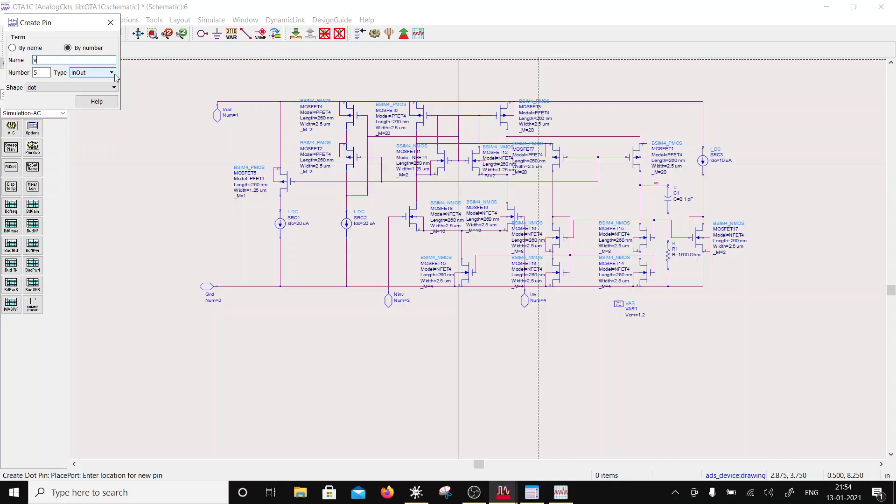
{"action": "left_click", "coordinate": [669, 186]}
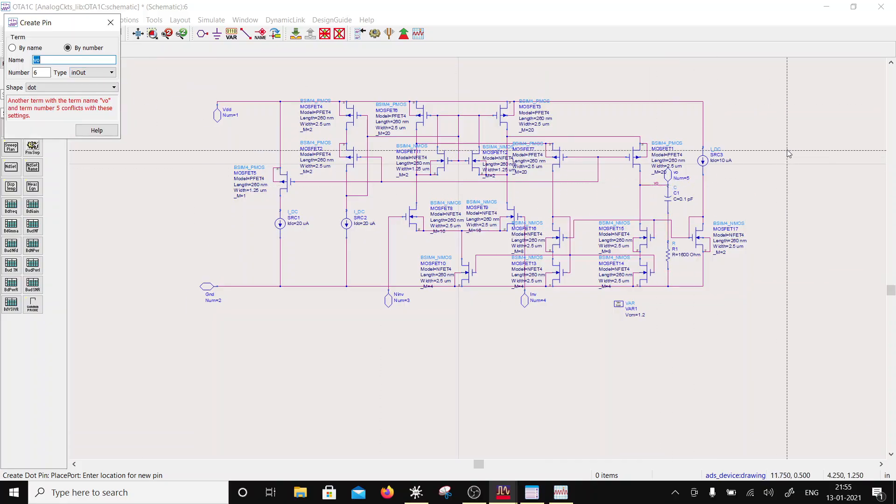
{"action": "key", "text": "Escape"}
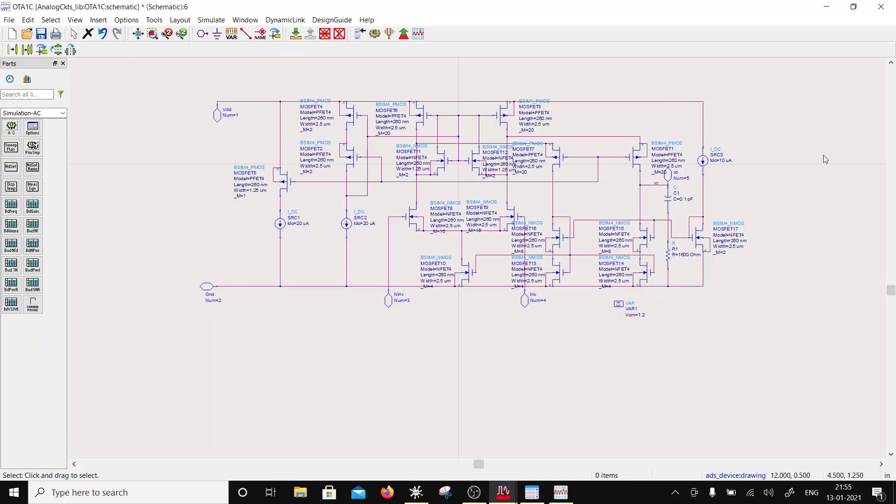
{"action": "left_click", "coordinate": [655, 182]}
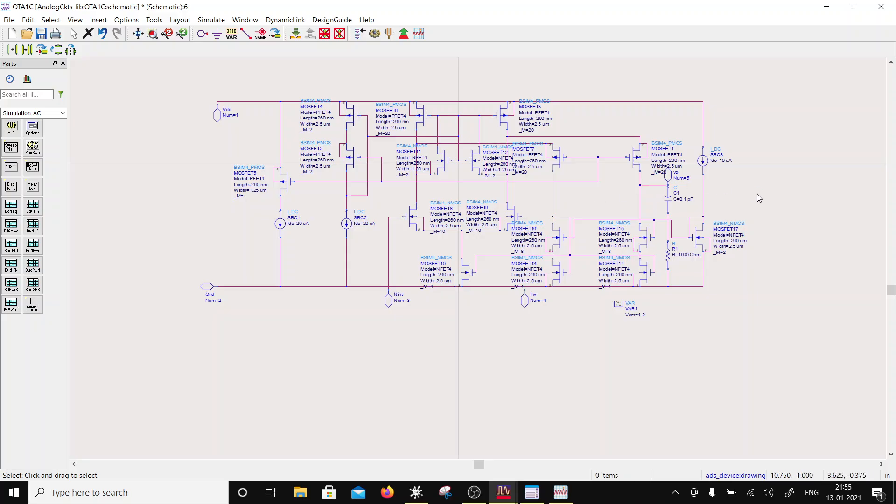
Save the OTA1C schematic and move the VAR1 block to just beneath MOSFET13, beside the Inv pin.
{"action": "left_click", "coordinate": [41, 38]}
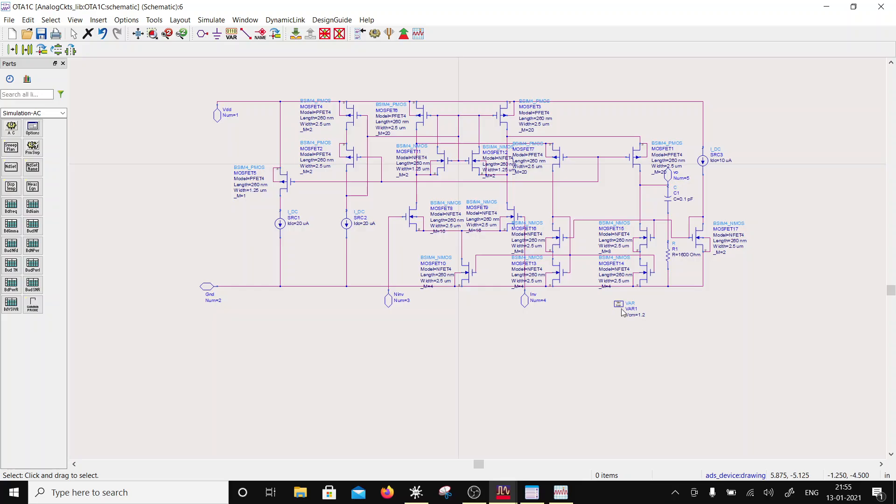
{"action": "left_click_drag", "start_coordinate": [619, 305], "coordinate": [577, 299]}
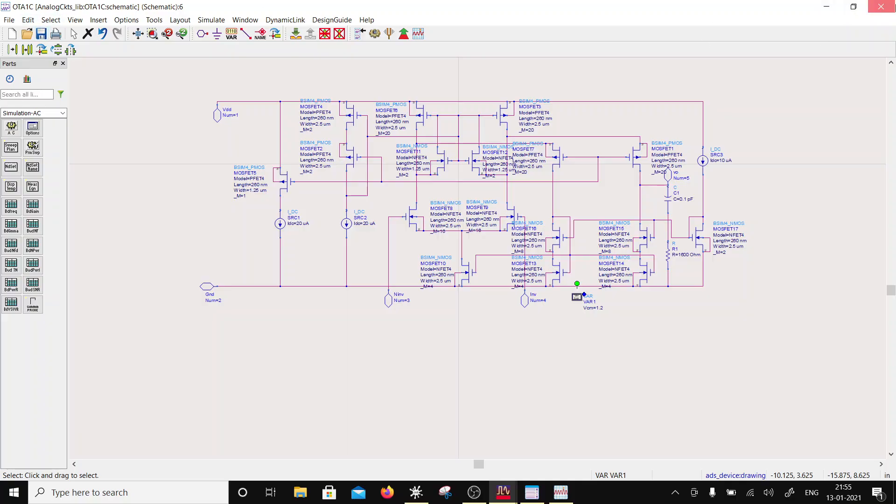
Put away the OTA1C schematic and data display windows to get back to the main workspace window.
{"action": "left_click", "coordinate": [827, 7]}
{"action": "left_click_drag", "start_coordinate": [442, 325], "coordinate": [415, 41]}
{"action": "left_click", "coordinate": [883, 36]}
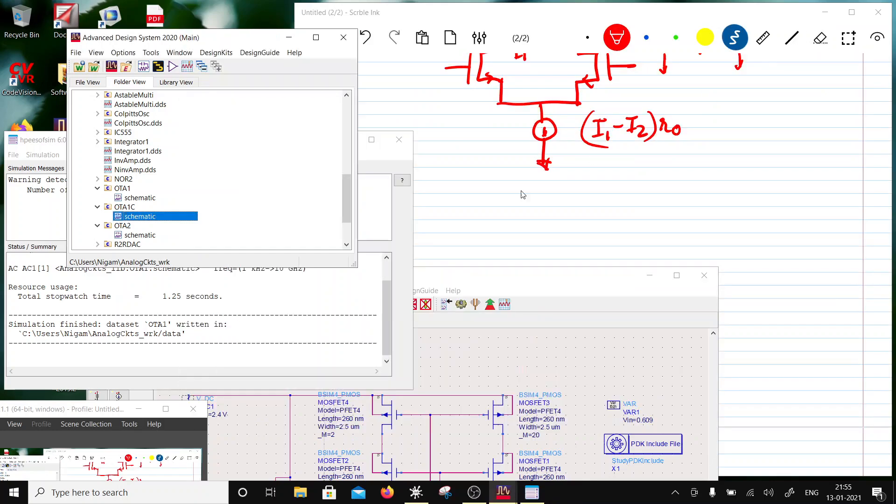
Create a symbol view for the OTA1C cell, auto-generated from its schematic as a Dual symbol with pins ordered by orientation/angle.
{"action": "right_click", "coordinate": [129, 212]}
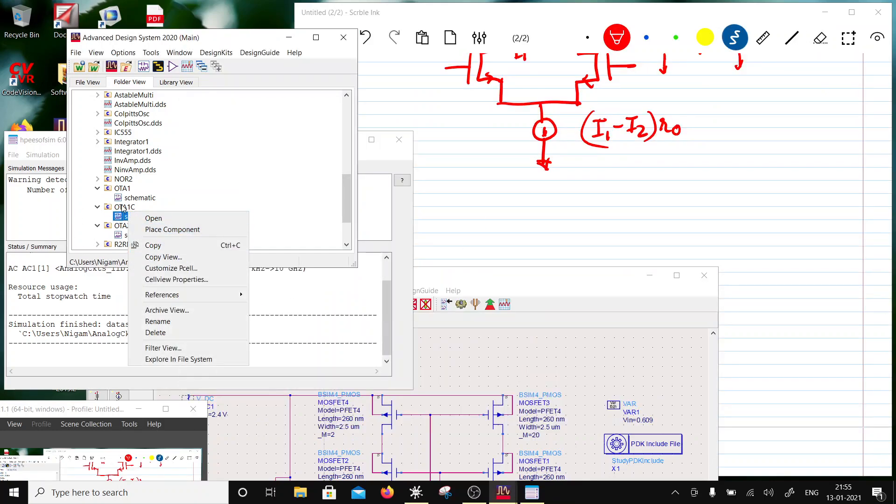
{"action": "right_click", "coordinate": [120, 208]}
{"action": "mouse_move", "coordinate": [170, 225]}
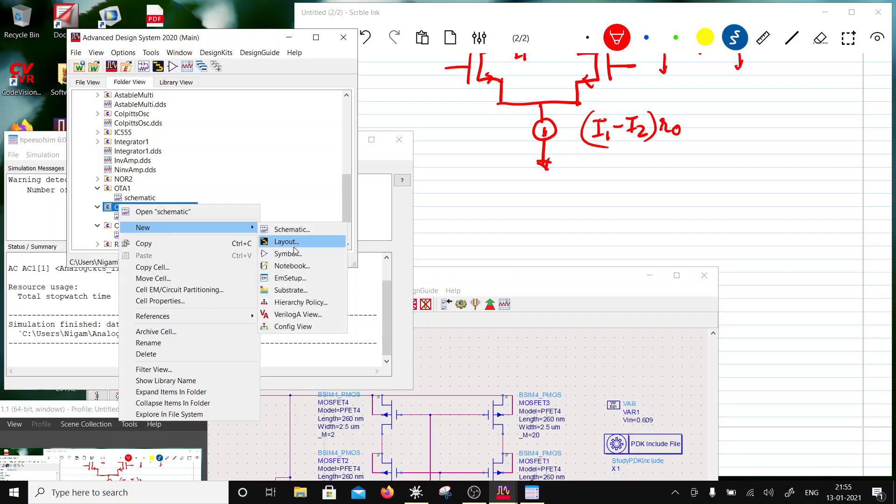
{"action": "left_click", "coordinate": [298, 255]}
{"action": "left_click", "coordinate": [204, 183]}
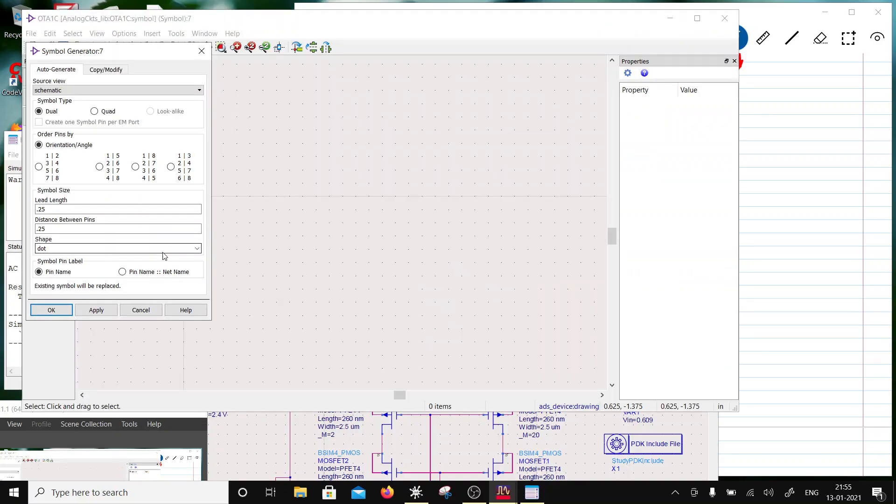
{"action": "left_click", "coordinate": [52, 309]}
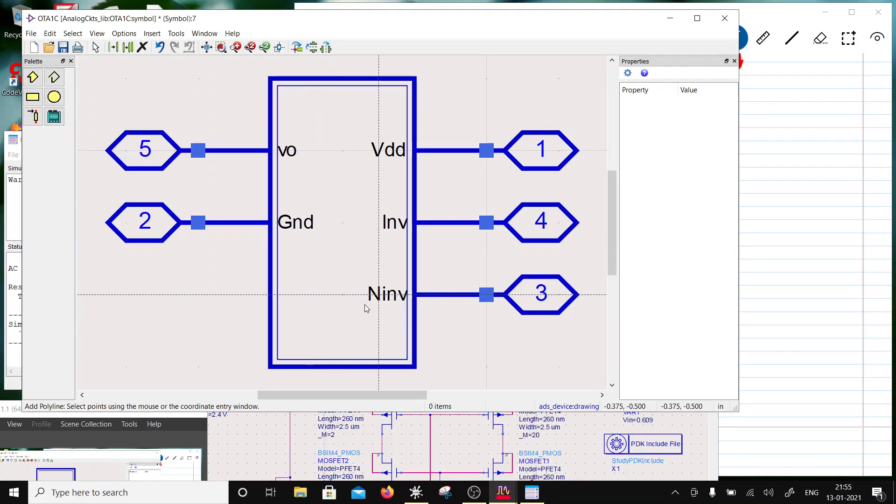
Move the whole generated symbol with its pins about 2 in to the right, clear of the origin.
{"action": "scroll", "coordinate": [369, 234], "scroll_direction": "down", "scroll_amount": 3}
{"action": "key", "text": "Escape"}
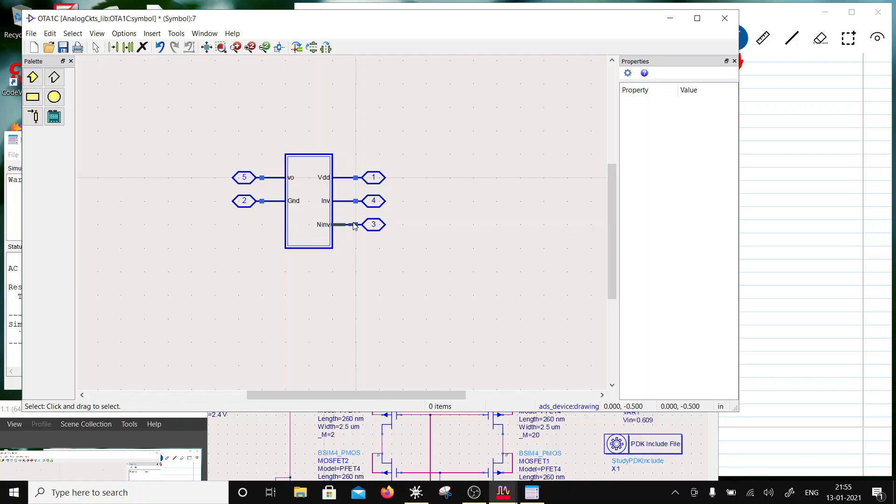
{"action": "left_click_drag", "start_coordinate": [194, 131], "coordinate": [408, 269]}
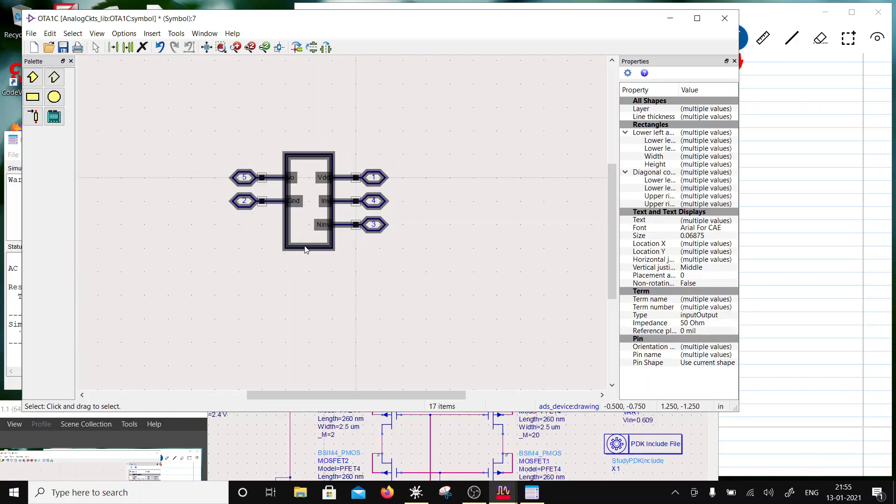
{"action": "left_click_drag", "start_coordinate": [305, 249], "coordinate": [494, 214]}
{"action": "left_click", "coordinate": [392, 181]}
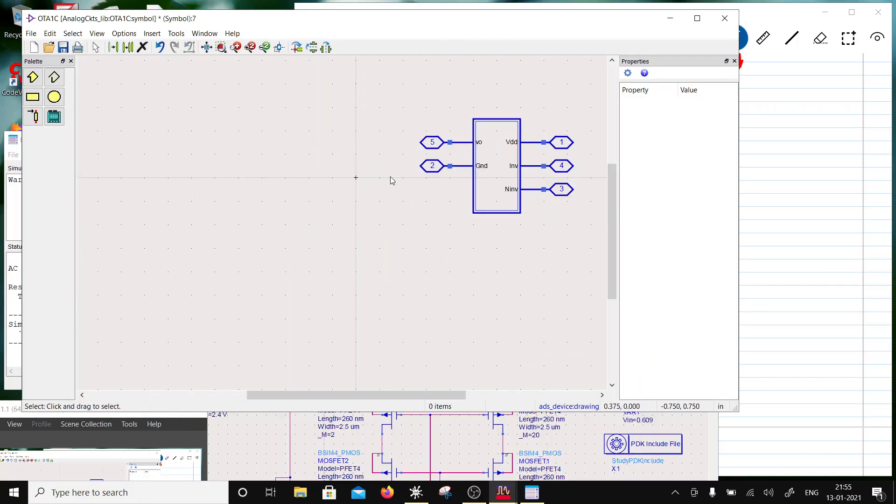
Draw a closed medium-thickness polyline triangle about 1 in wide and 1 in high, centred on the origin with its apex pointing right.
{"action": "left_click", "coordinate": [54, 77]}
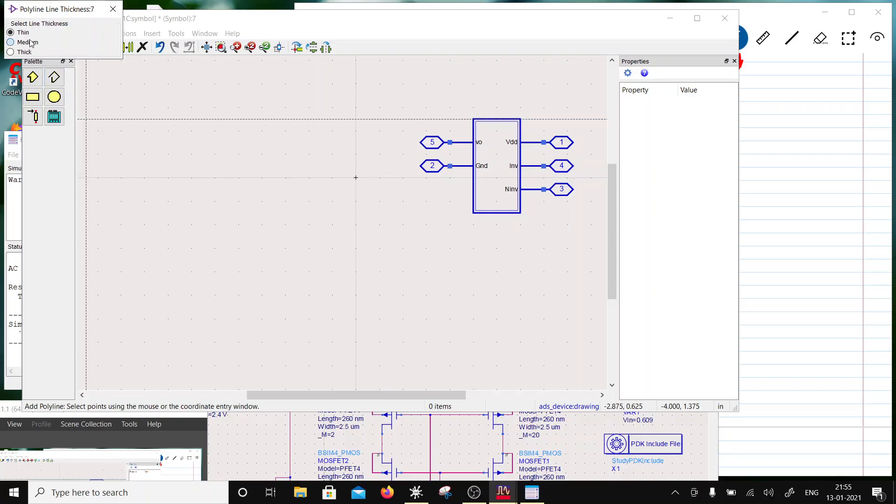
{"action": "left_click", "coordinate": [311, 133]}
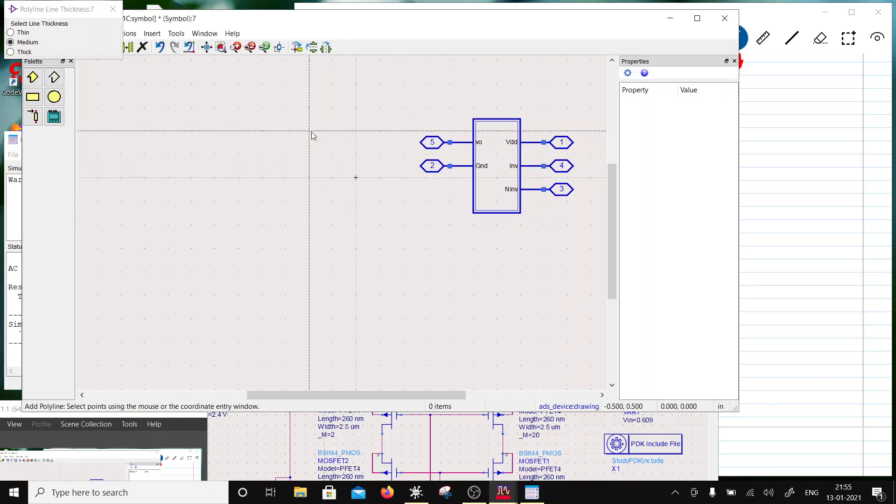
{"action": "left_click", "coordinate": [309, 224]}
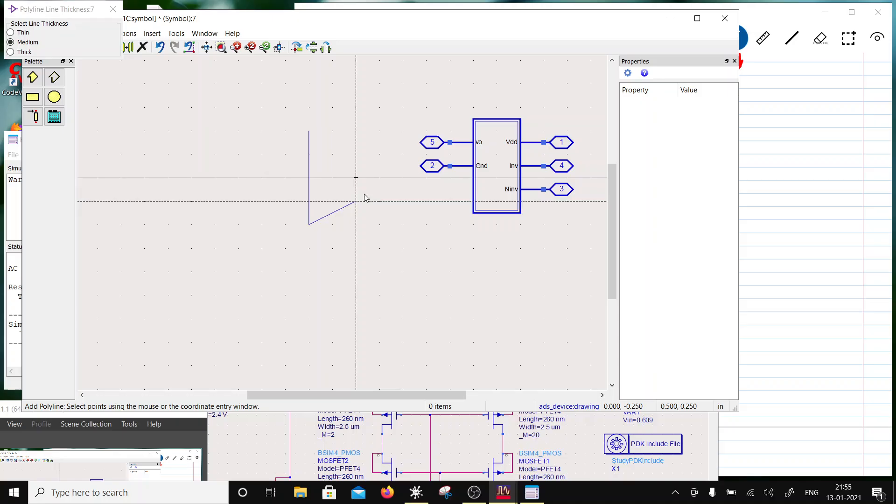
{"action": "left_click", "coordinate": [403, 177]}
{"action": "double_click", "coordinate": [310, 132]}
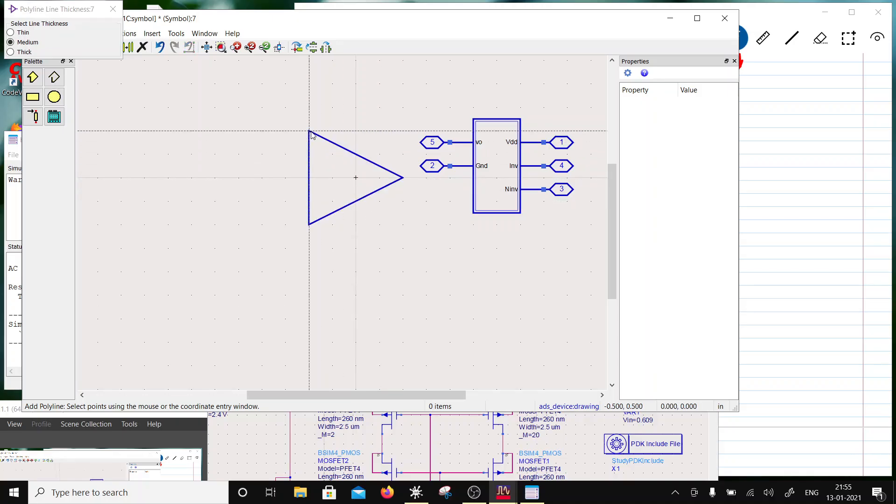
{"action": "key", "text": "Escape"}
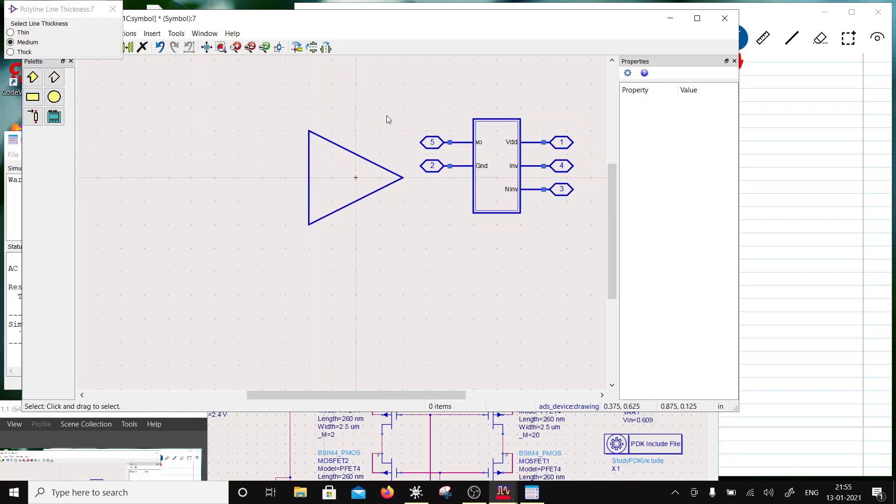
Mirror the Inv and Ninv pins about the Y axis and move them onto the triangle's left edge, with Inv 0.25 in above centre.
{"action": "left_click_drag", "start_coordinate": [590, 203], "coordinate": [503, 155]}
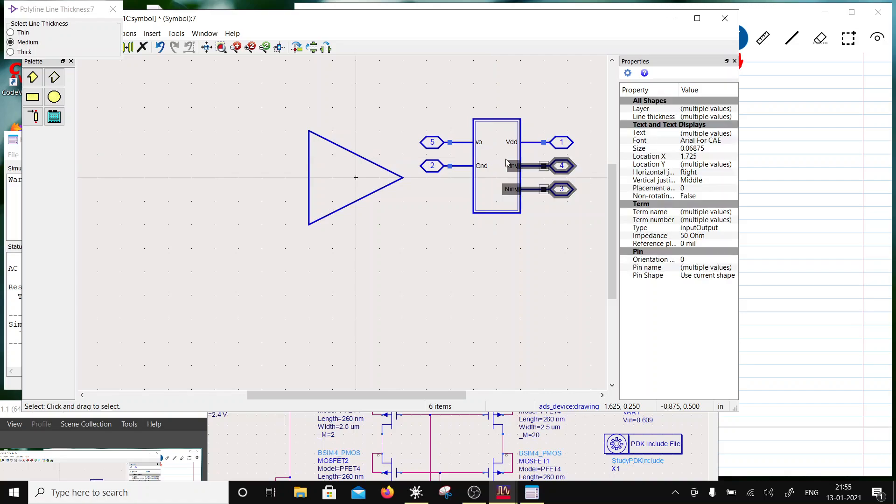
{"action": "left_click", "coordinate": [327, 47]}
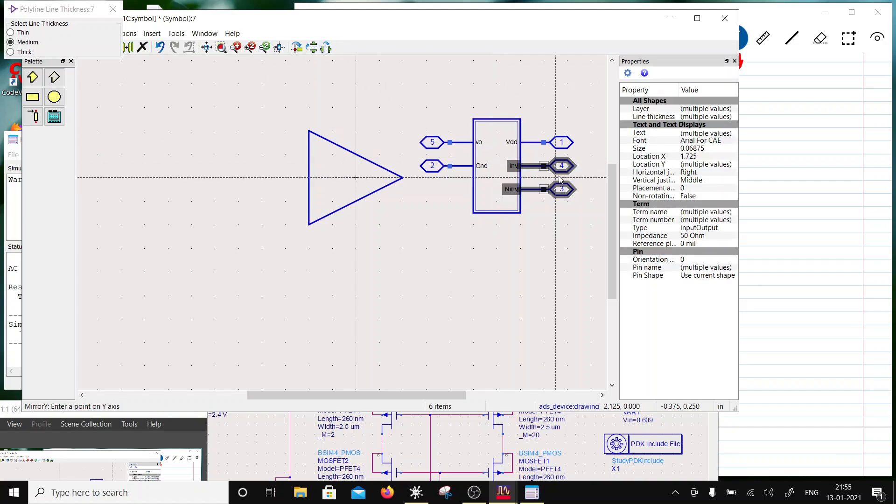
{"action": "left_click", "coordinate": [532, 201]}
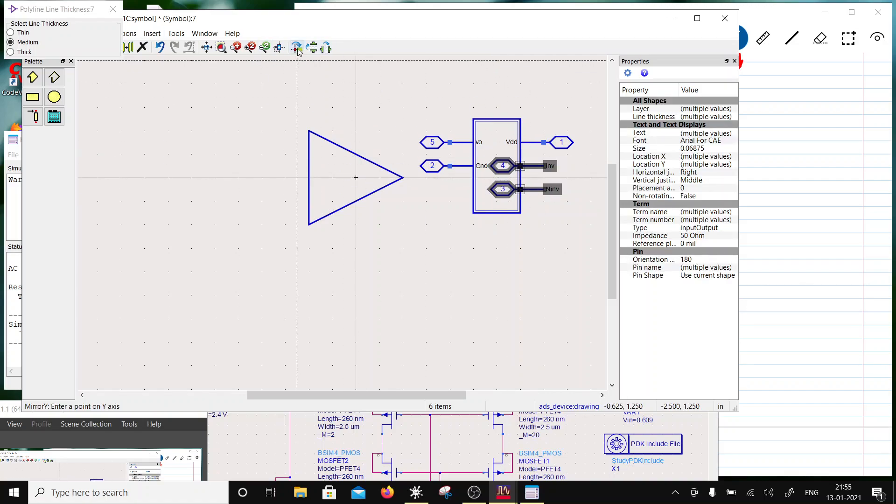
{"action": "left_click_drag", "start_coordinate": [98, 20], "coordinate": [93, 116]}
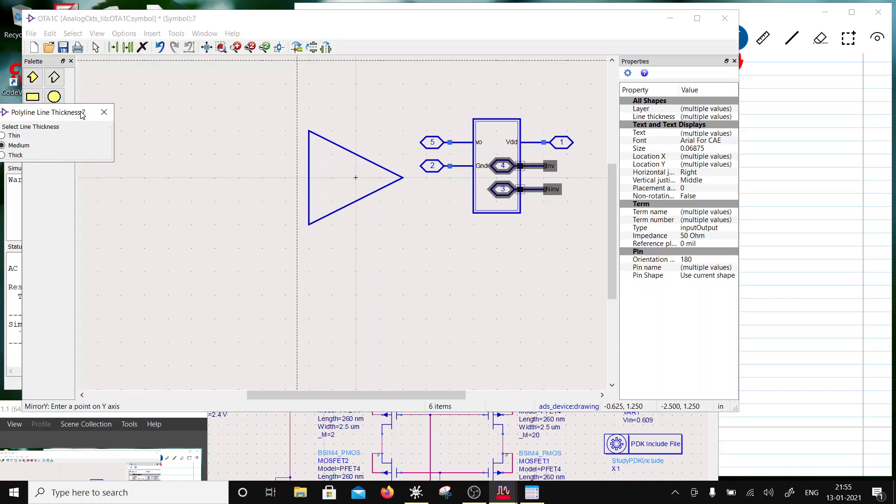
{"action": "left_click", "coordinate": [112, 48]}
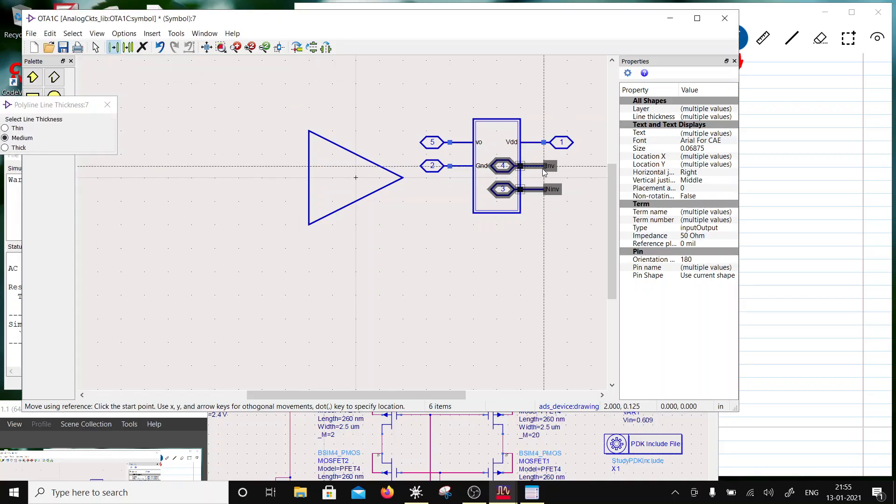
{"action": "left_click", "coordinate": [543, 168]}
{"action": "left_click", "coordinate": [307, 156]}
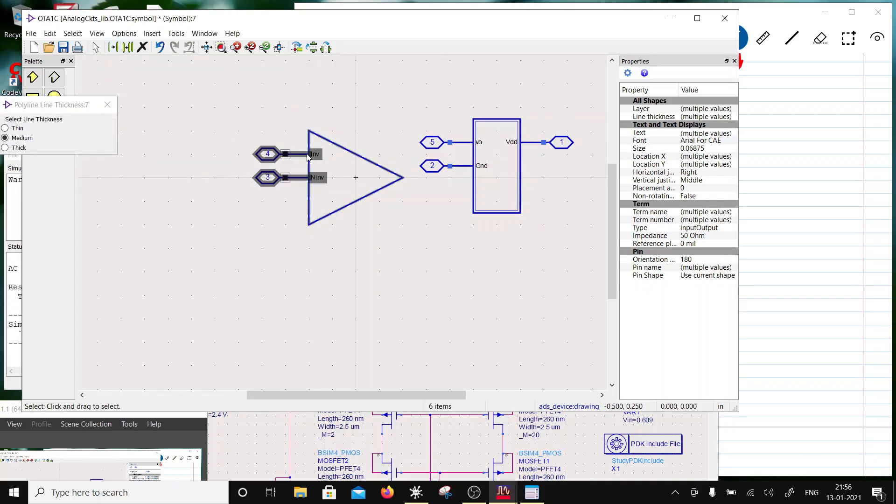
{"action": "left_click", "coordinate": [234, 200]}
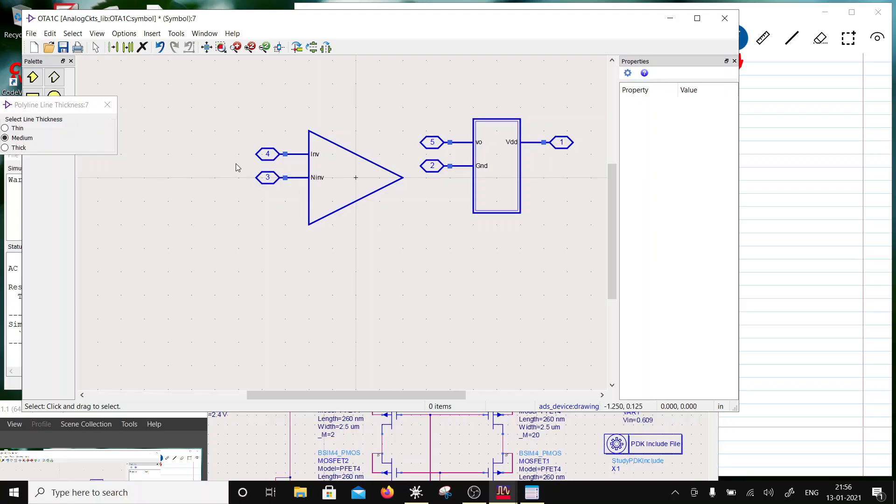
Move the Ninv pin 0.25 in down along the triangle's left edge.
{"action": "left_click", "coordinate": [286, 178]}
{"action": "left_click_drag", "start_coordinate": [309, 178], "coordinate": [308, 201]}
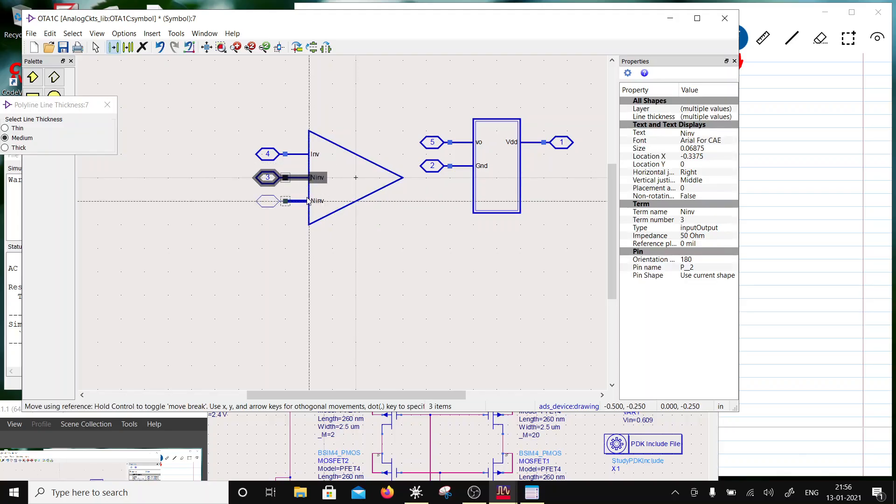
{"action": "left_click", "coordinate": [308, 201]}
{"action": "left_click", "coordinate": [467, 199]}
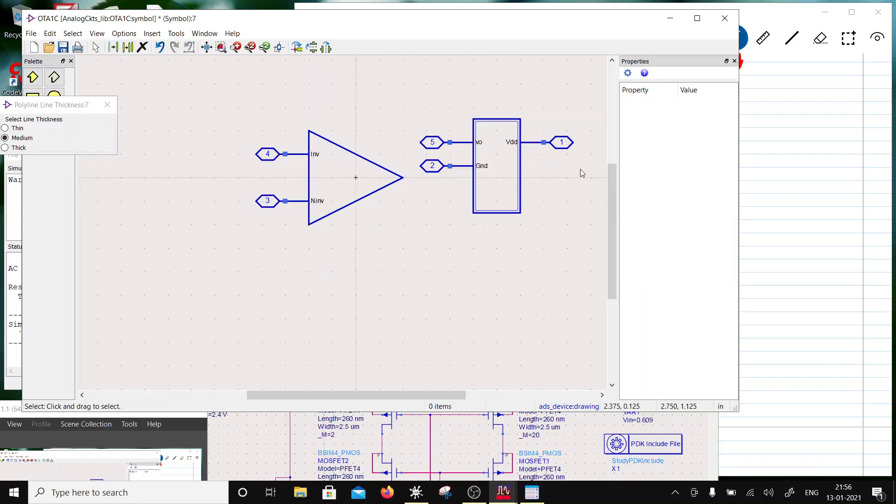
Rotate the vo pin 180 degrees and attach it to the triangle's right apex as the output.
{"action": "left_click_drag", "start_coordinate": [415, 124], "coordinate": [487, 155]}
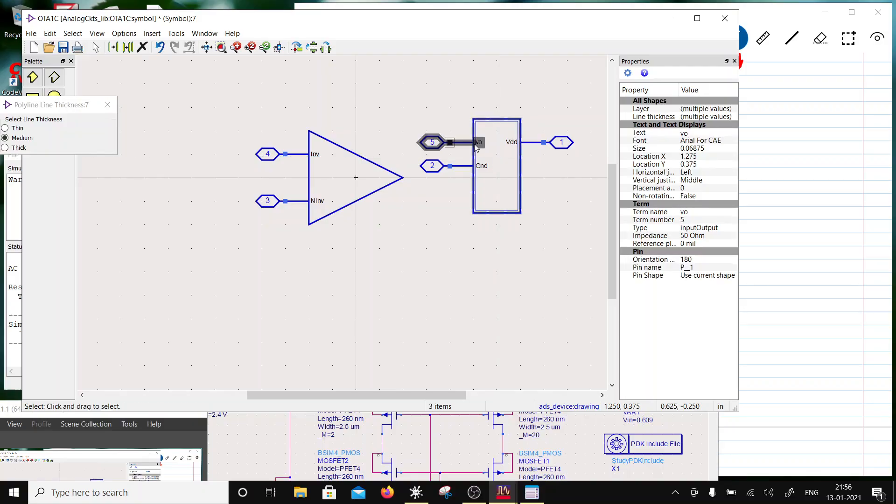
{"action": "left_click", "coordinate": [296, 48]}
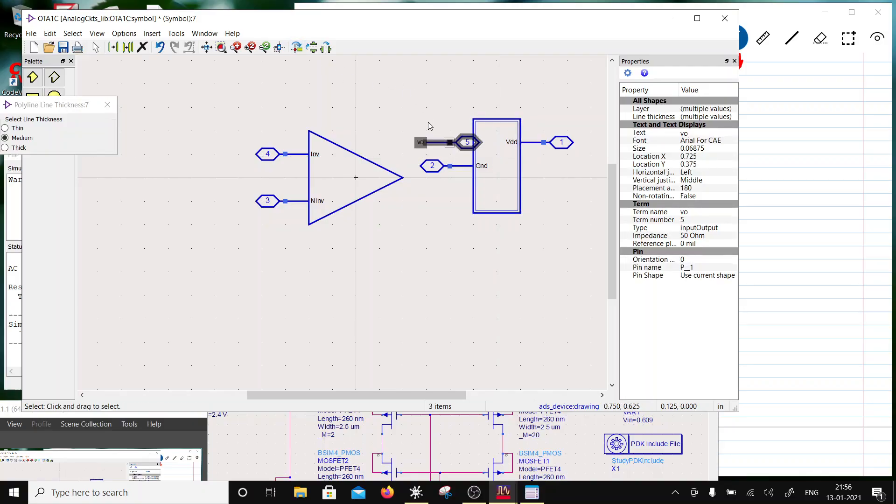
{"action": "left_click_drag", "start_coordinate": [441, 146], "coordinate": [418, 181]}
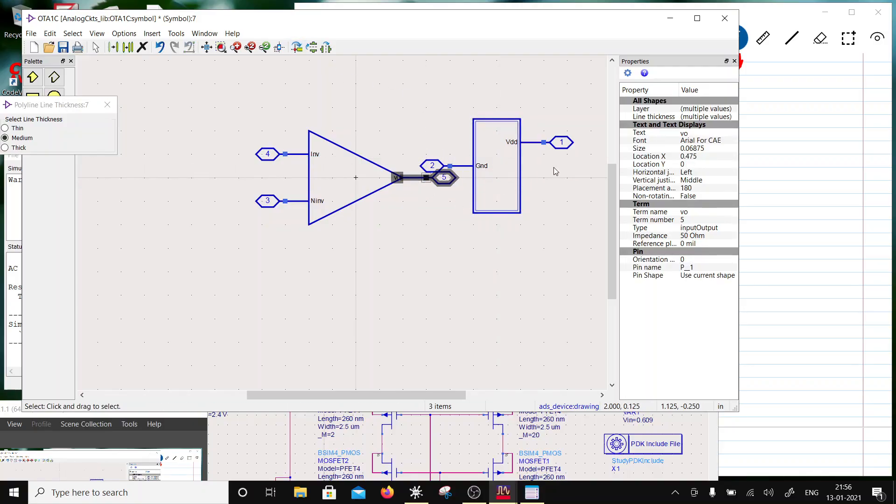
{"action": "left_click", "coordinate": [370, 153]}
Rotate the Gnd pin to point downward and attach it to the middle of the triangle's lower slanted edge.
{"action": "left_click_drag", "start_coordinate": [510, 174], "coordinate": [415, 158]}
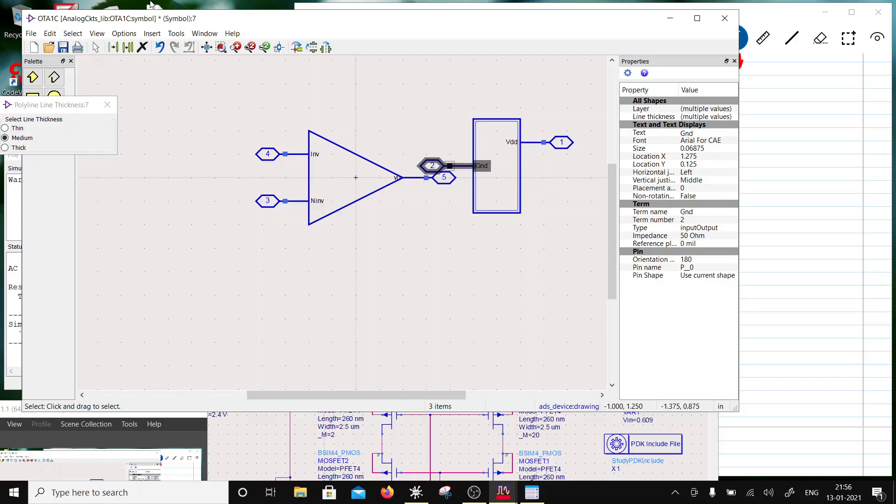
{"action": "left_click", "coordinate": [297, 47]}
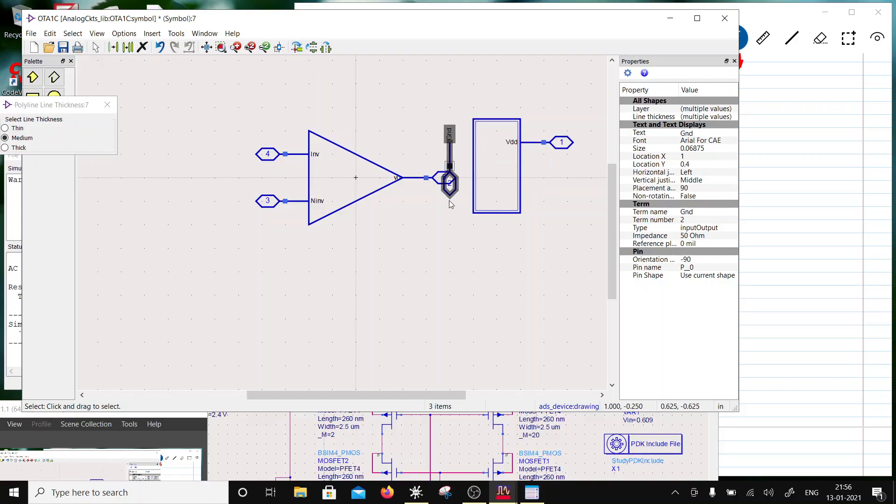
{"action": "key", "text": "m"}
{"action": "left_click", "coordinate": [351, 252]}
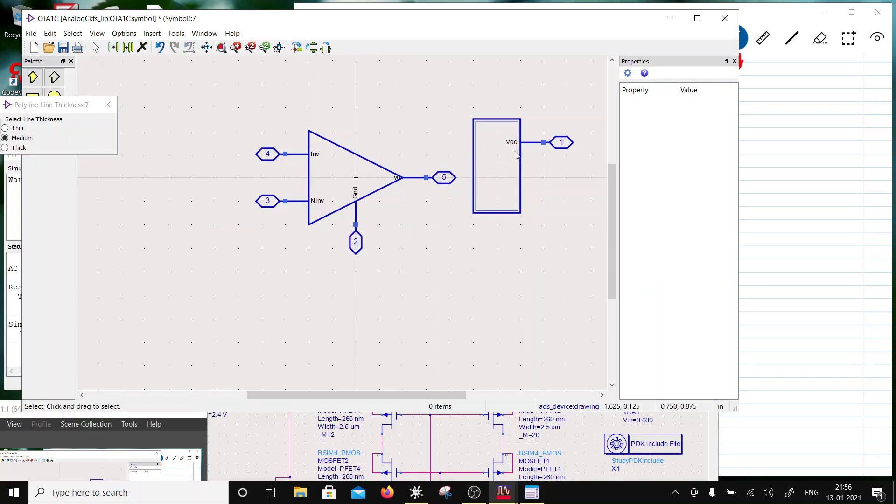
Rotate the Vdd pin to point upward and attach it to the middle of the triangle's upper slanted edge.
{"action": "left_click_drag", "start_coordinate": [589, 161], "coordinate": [504, 132]}
{"action": "left_click", "coordinate": [297, 47]}
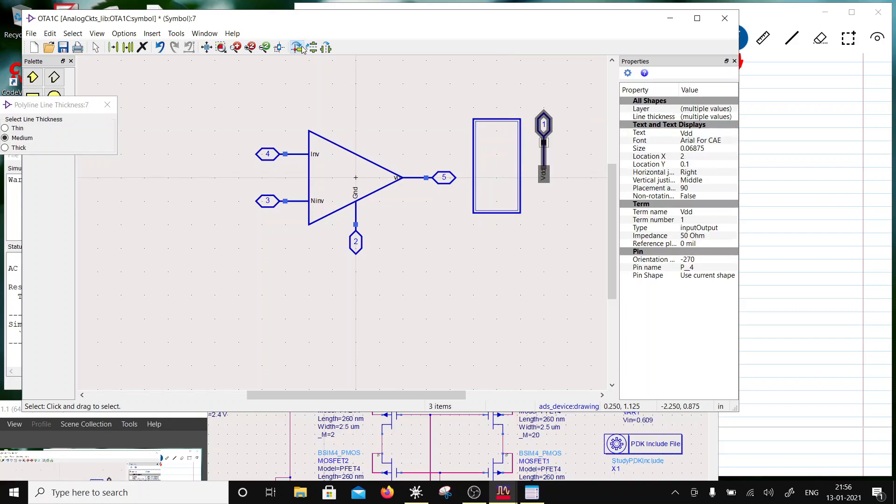
{"action": "left_click_drag", "start_coordinate": [541, 159], "coordinate": [354, 147]}
{"action": "left_click", "coordinate": [472, 96]}
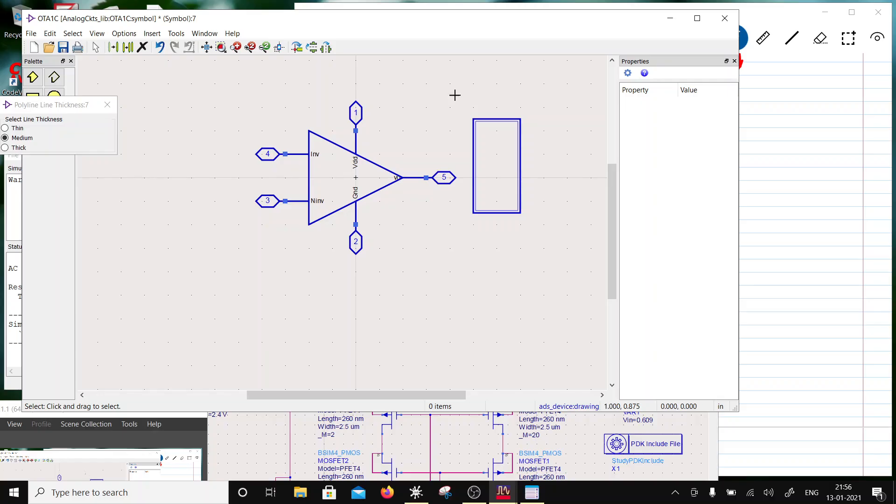
Delete the leftover double rectangle of the generated symbol and save the symbol view.
{"action": "left_click_drag", "start_coordinate": [453, 91], "coordinate": [552, 257]}
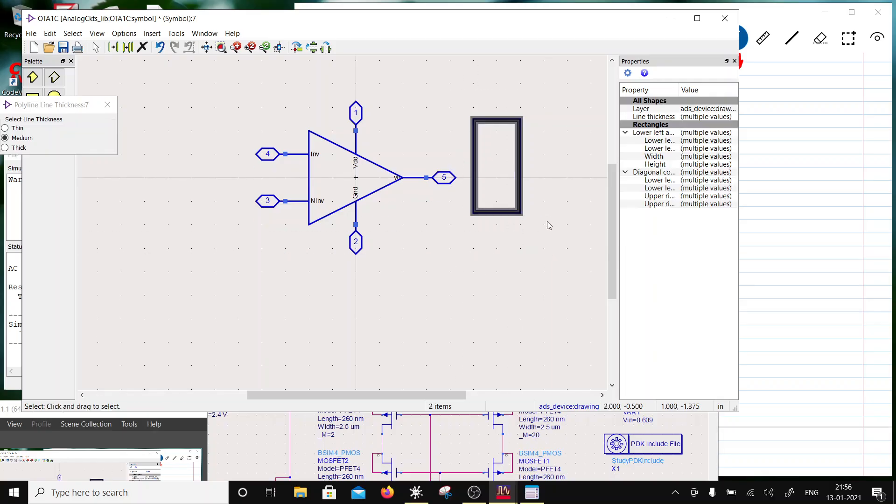
{"action": "key", "text": "Delete"}
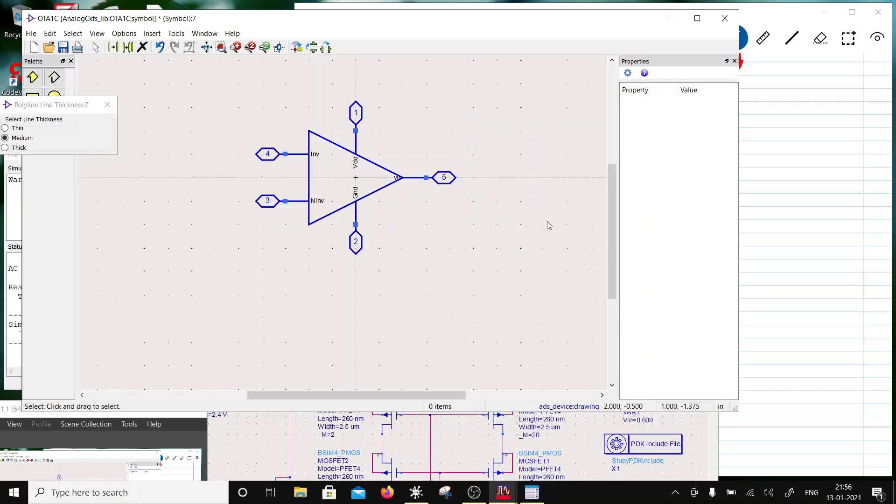
{"action": "left_click", "coordinate": [66, 49]}
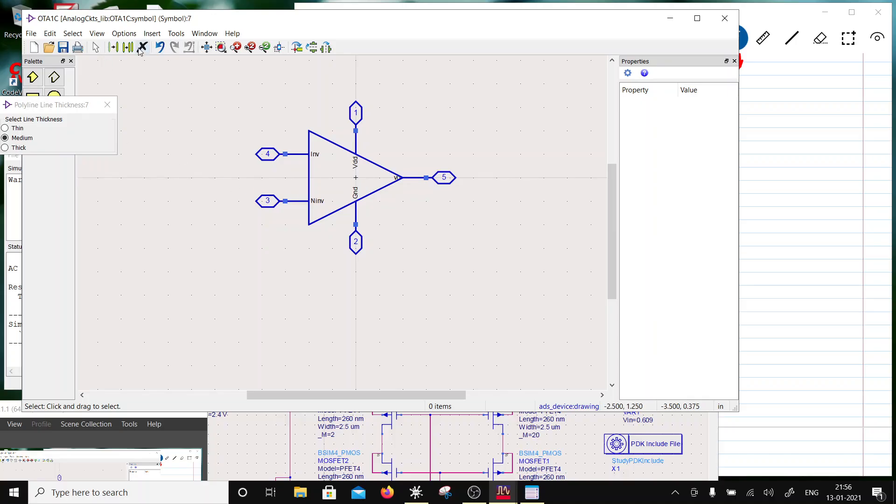
Add the text OTA1 just below the triangle's lower slanted edge, beside the Gnd pin, and save the symbol.
{"action": "left_click", "coordinate": [124, 33]}
{"action": "mouse_move", "coordinate": [153, 37]}
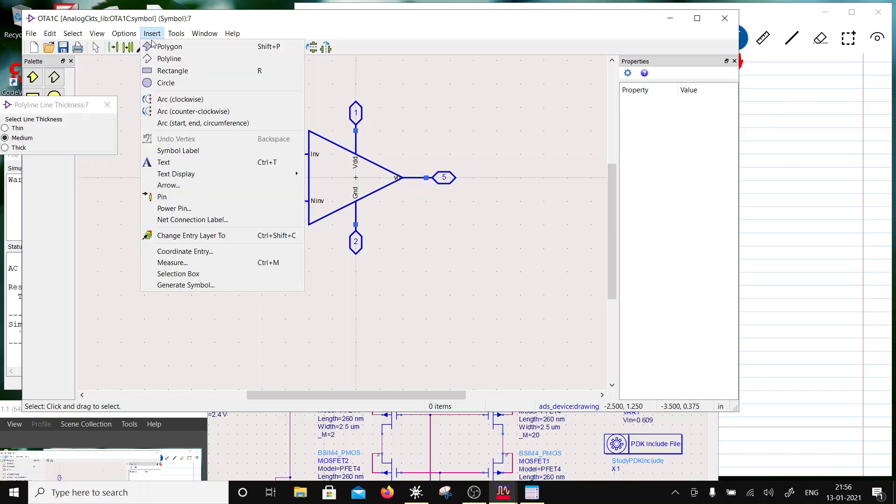
{"action": "left_click", "coordinate": [164, 163]}
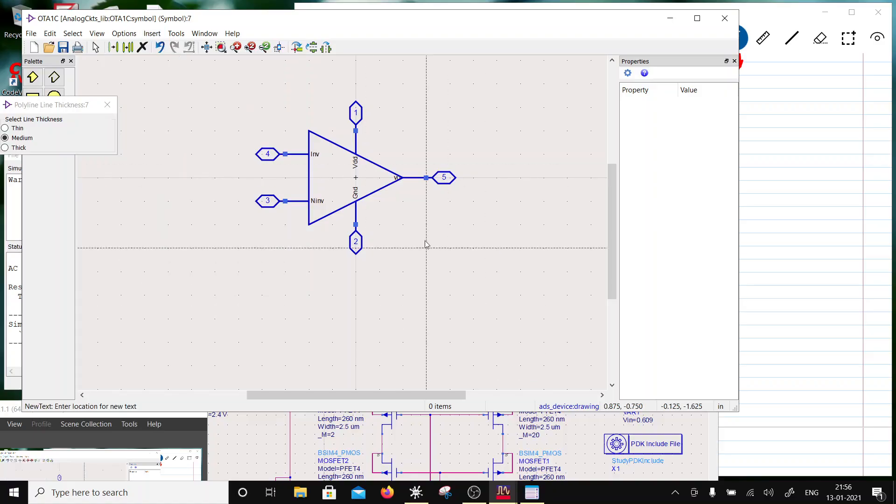
{"action": "left_click", "coordinate": [367, 222]}
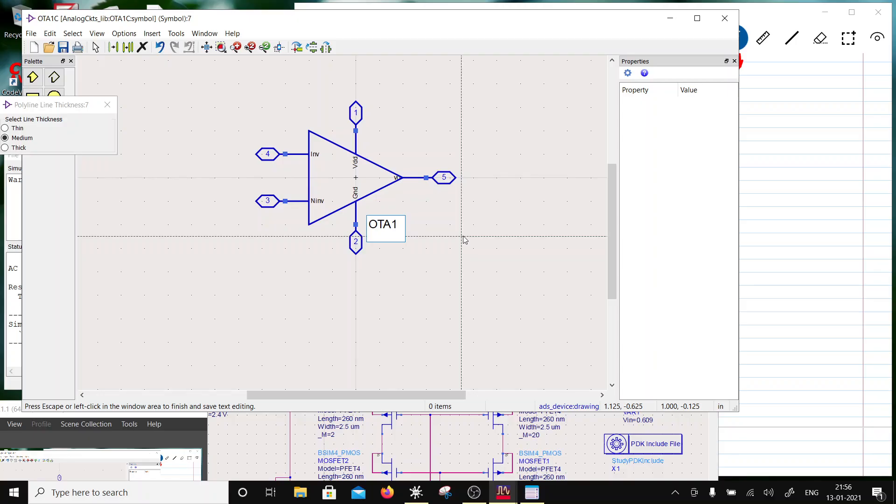
{"action": "left_click", "coordinate": [424, 276]}
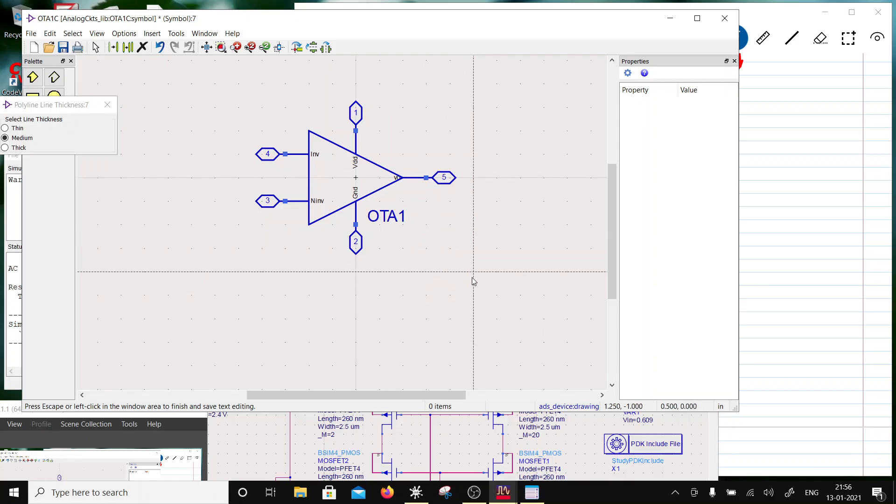
{"action": "key", "text": "Escape"}
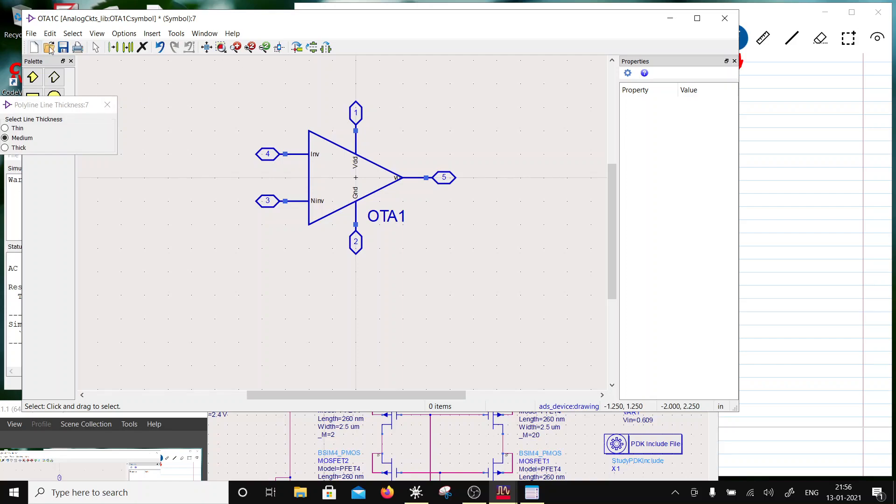
{"action": "left_click", "coordinate": [63, 48]}
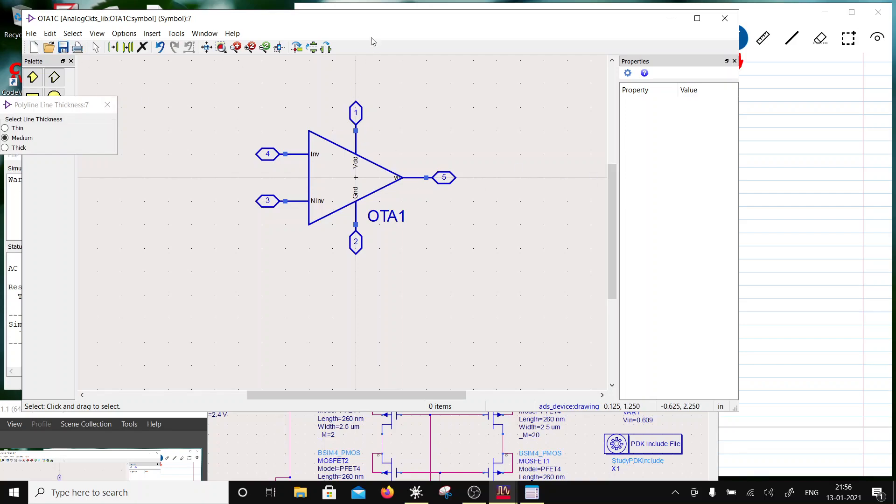
Close the finished OTA1C symbol window to get back to the main workspace window.
{"action": "mouse_move", "coordinate": [373, 19]}
{"action": "left_mouse_down"}
{"action": "mouse_move", "coordinate": [450, 74]}
{"action": "mouse_move", "coordinate": [452, 96]}
{"action": "left_mouse_up"}
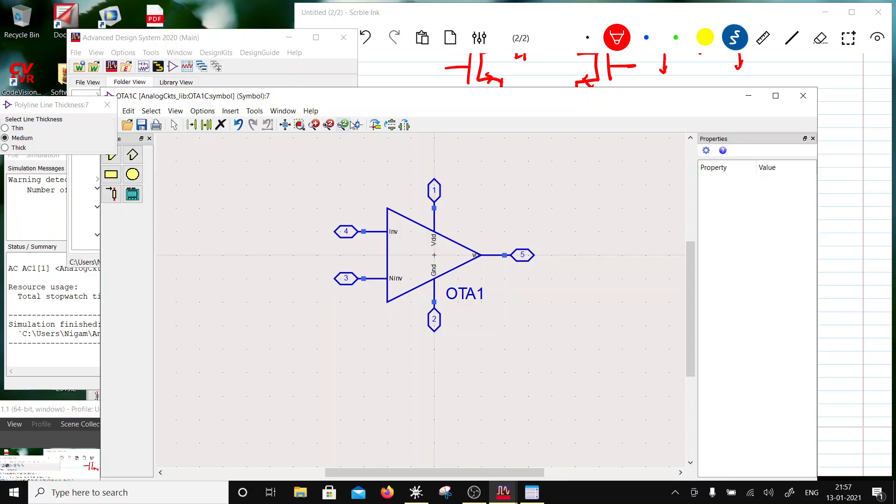
{"action": "left_click_drag", "start_coordinate": [338, 96], "coordinate": [332, 52]}
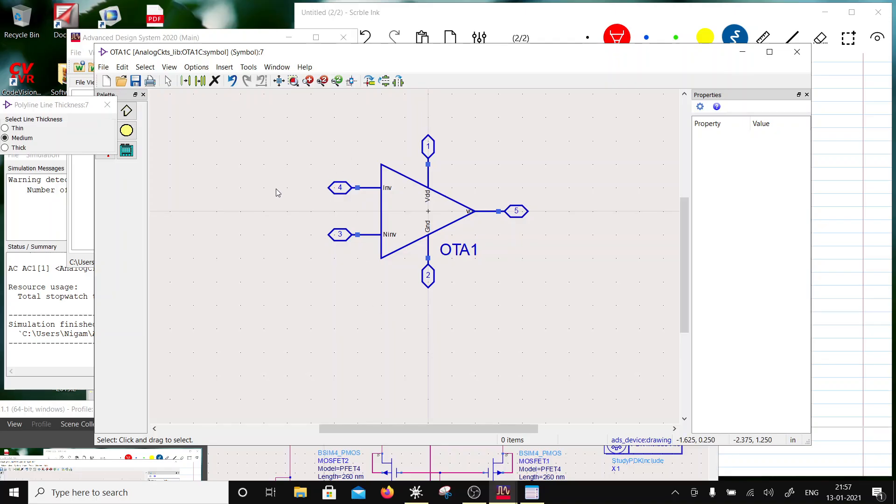
{"action": "left_click", "coordinate": [804, 57]}
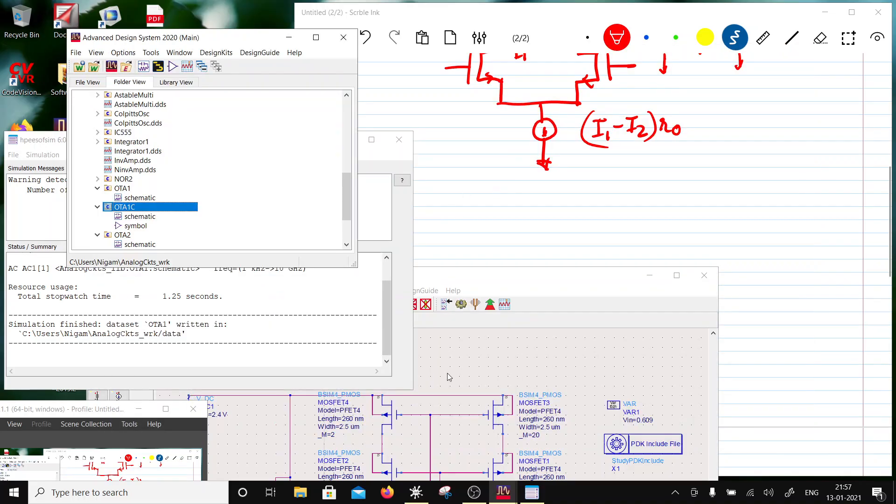